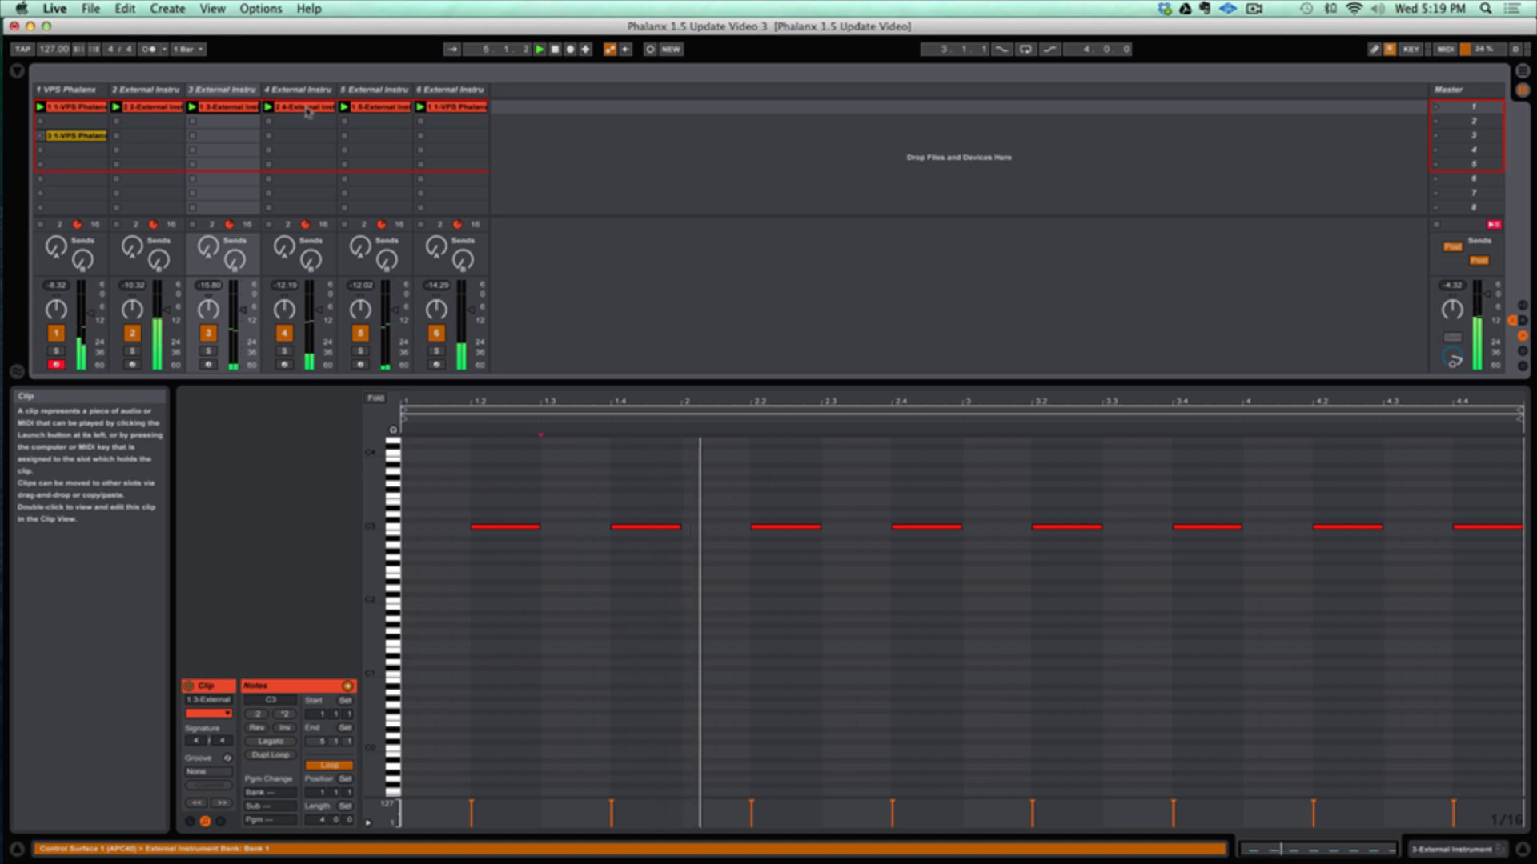
Examine the MIDI clips in the first scene on External Instrument tracks 4, 5 and 6.
click(308, 109)
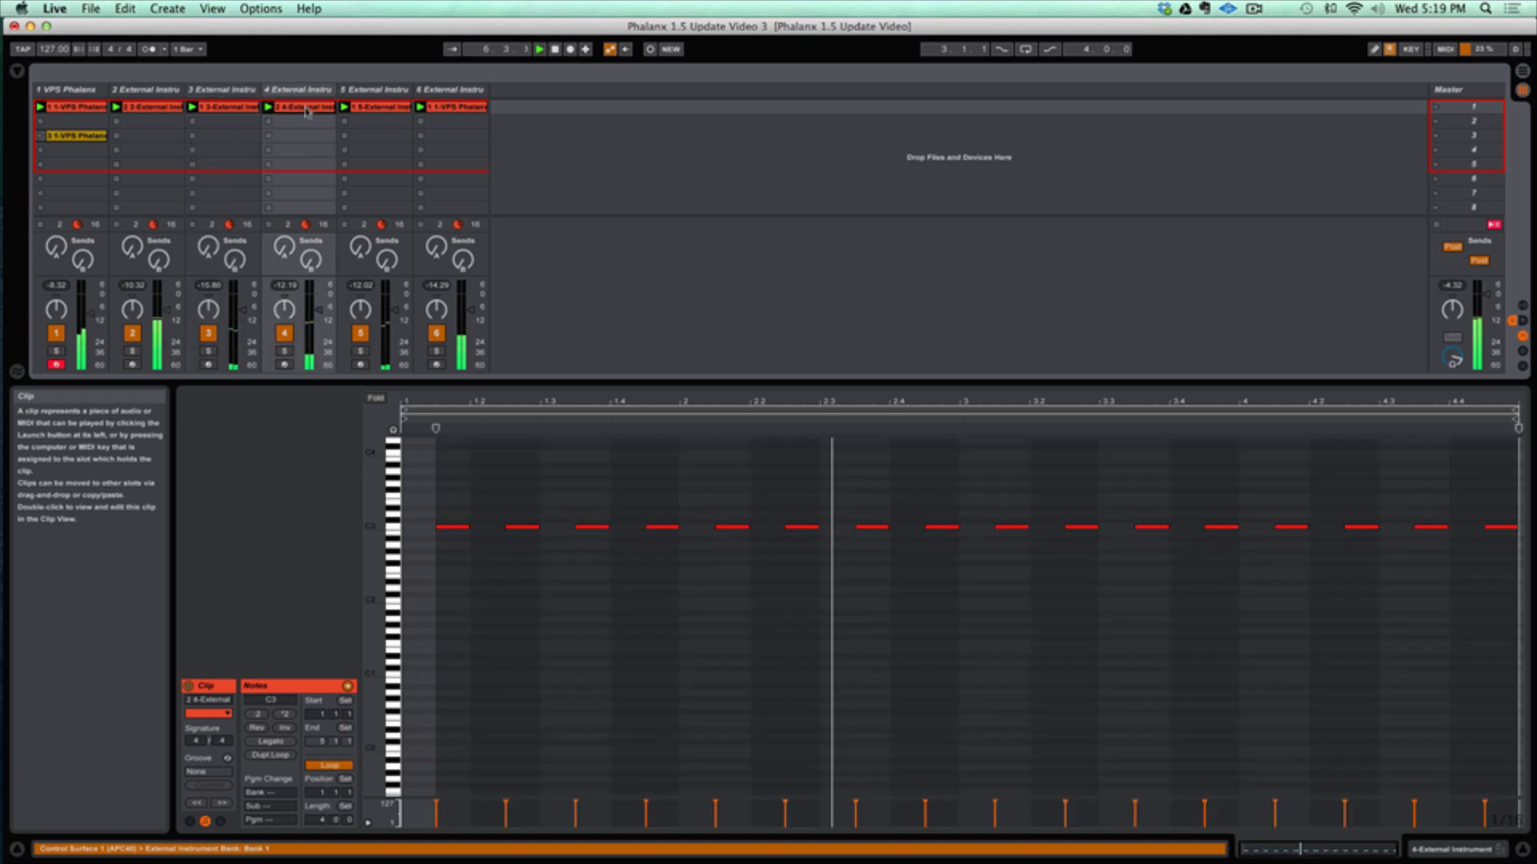
click(369, 108)
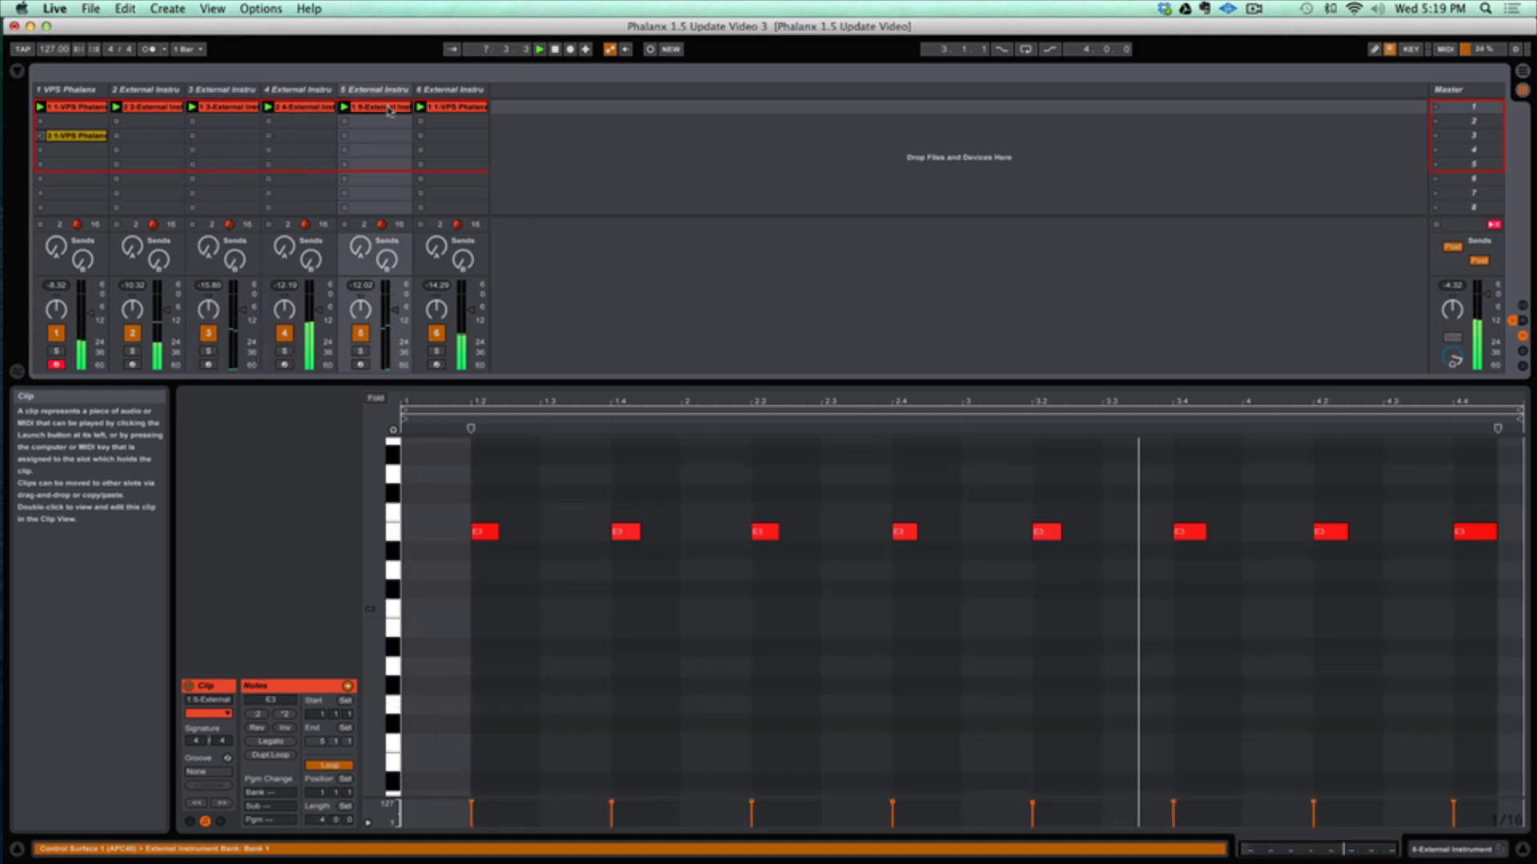
click(458, 109)
Stop playback and open the VPS Phalanx plugin window from track 1.
click(83, 90)
key(space)
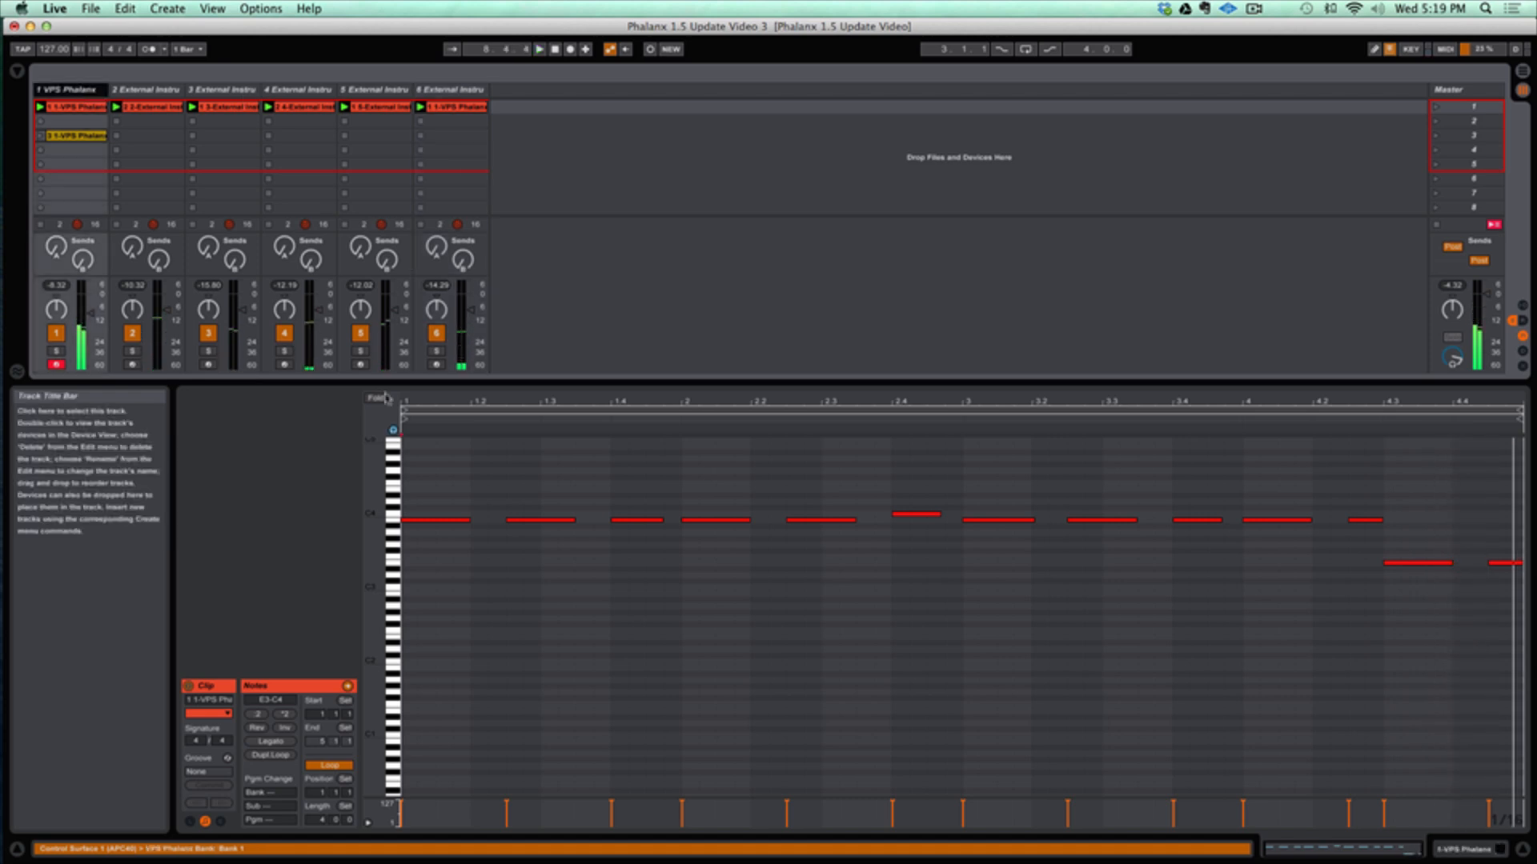
click(1463, 849)
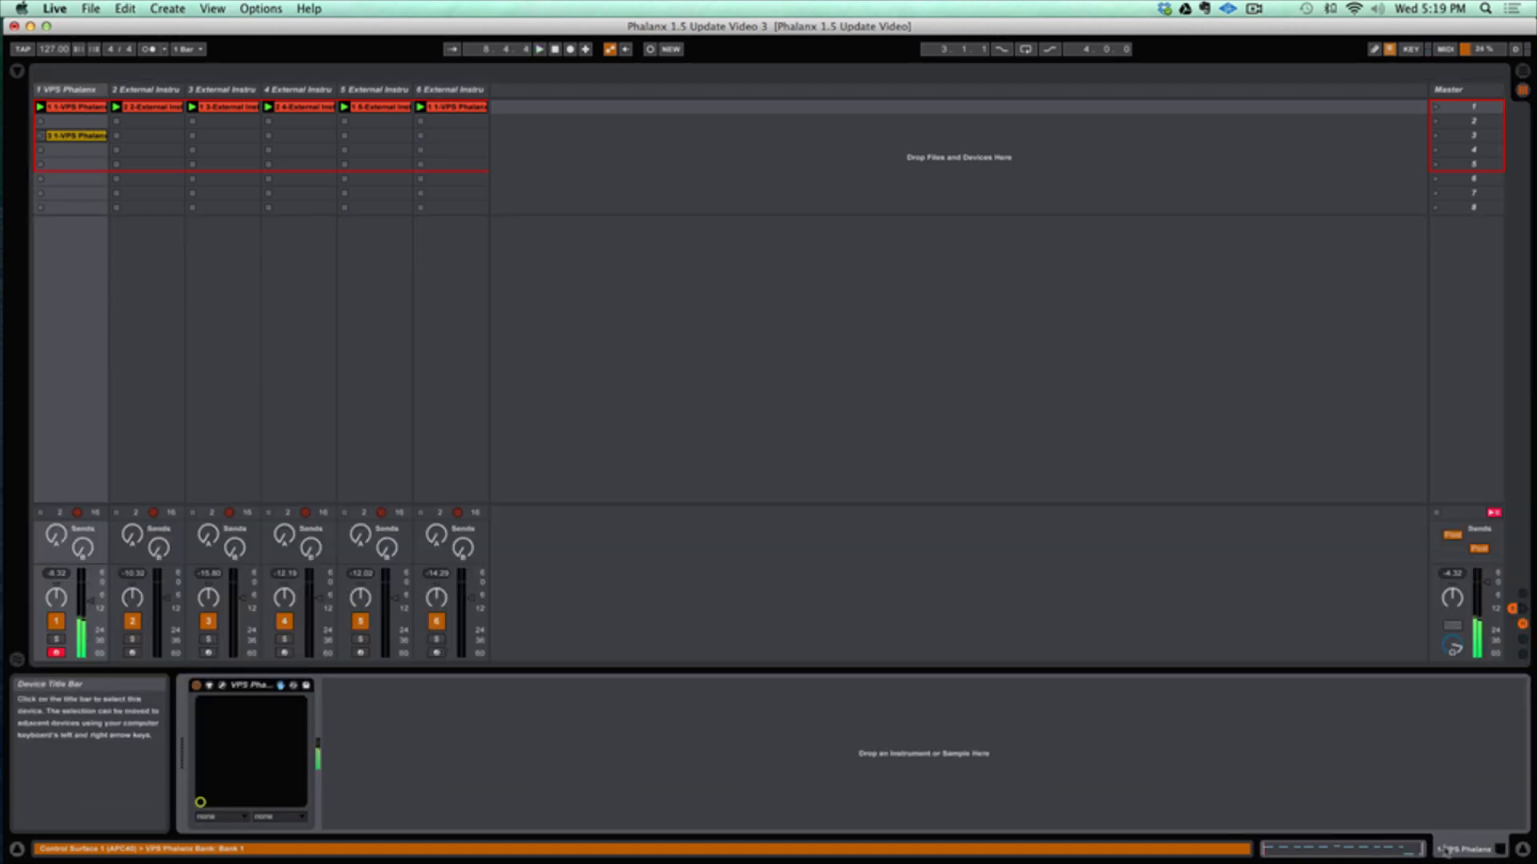
click(222, 685)
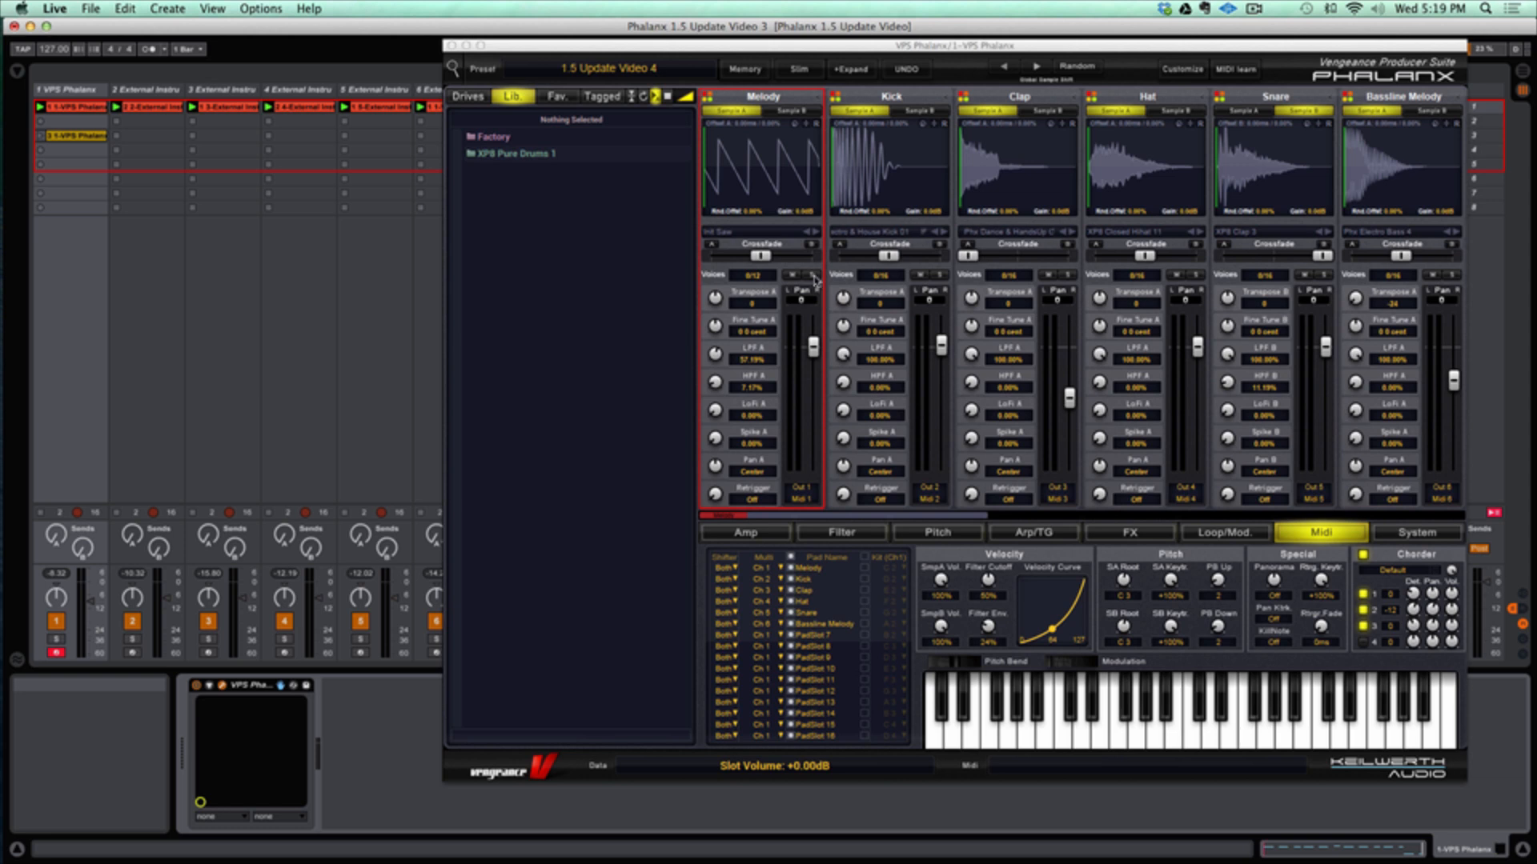
Solo the Melody pad and load the InitSaw waveform into it, with the sample A offset at 0.
click(812, 276)
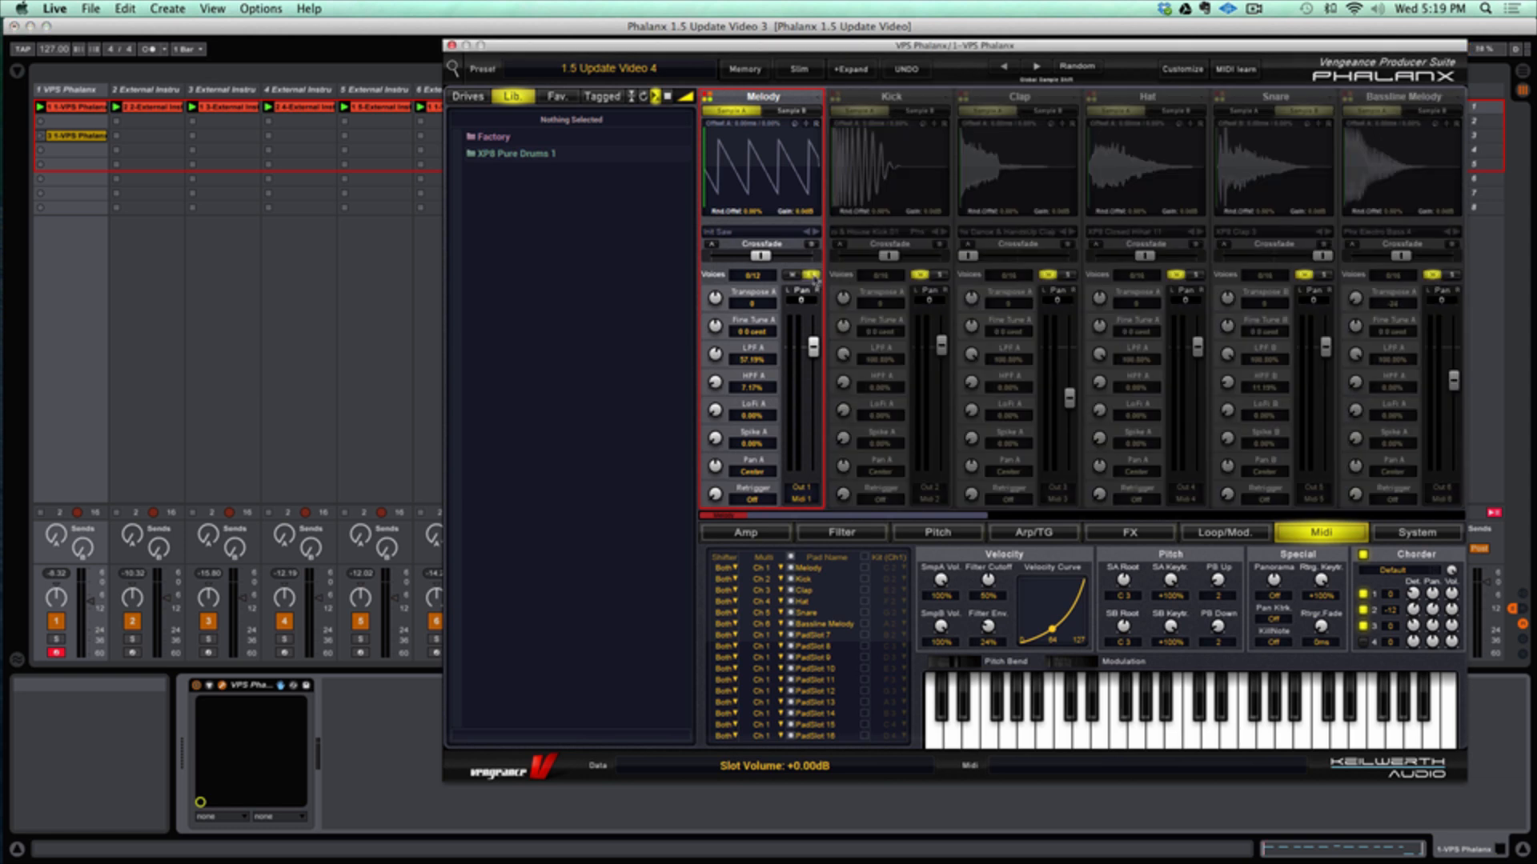
click(761, 165)
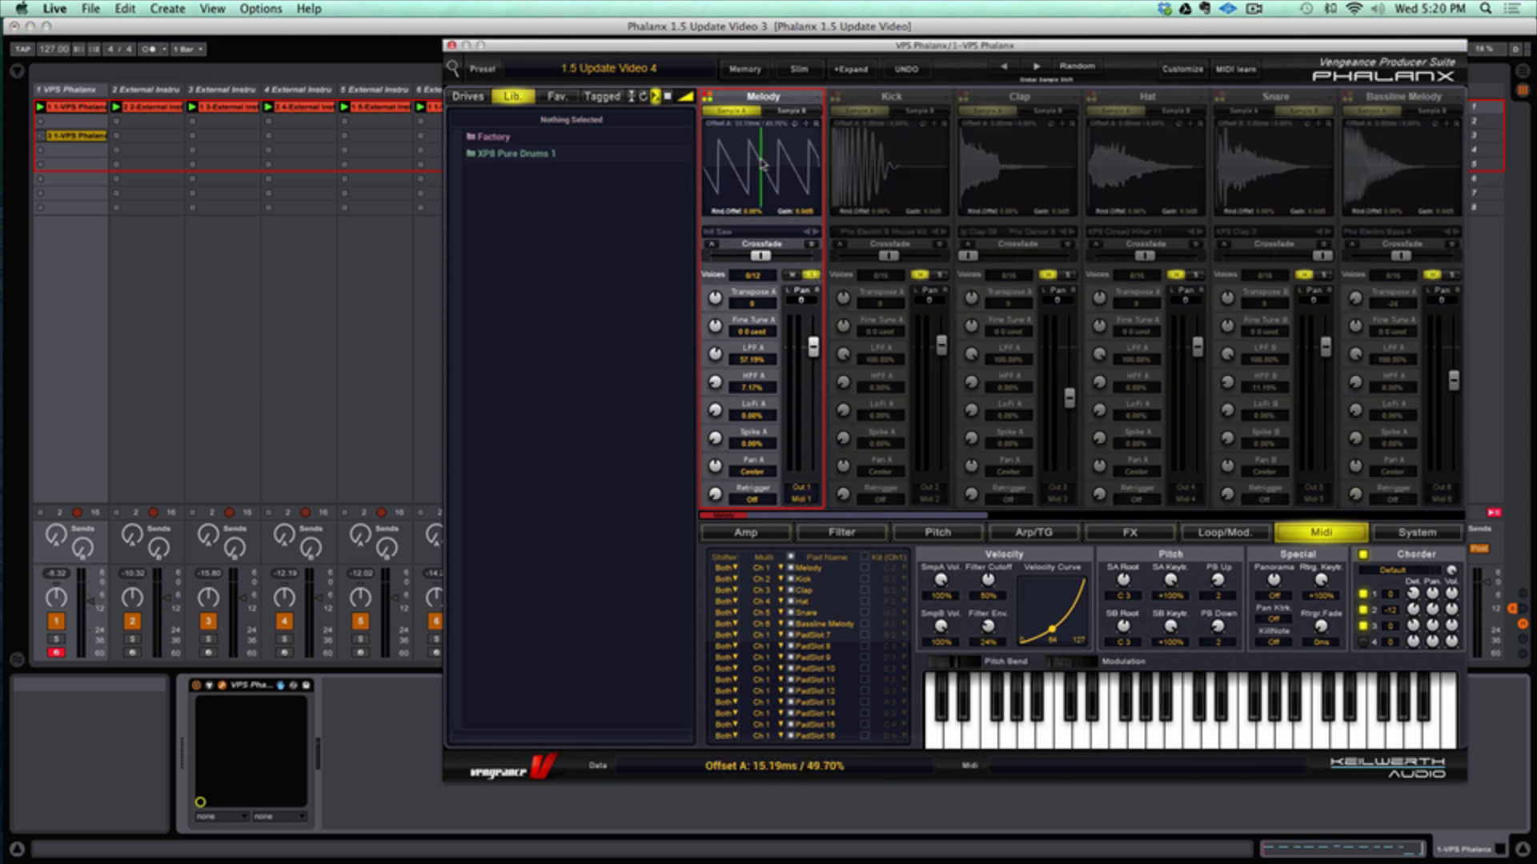
right_click(761, 165)
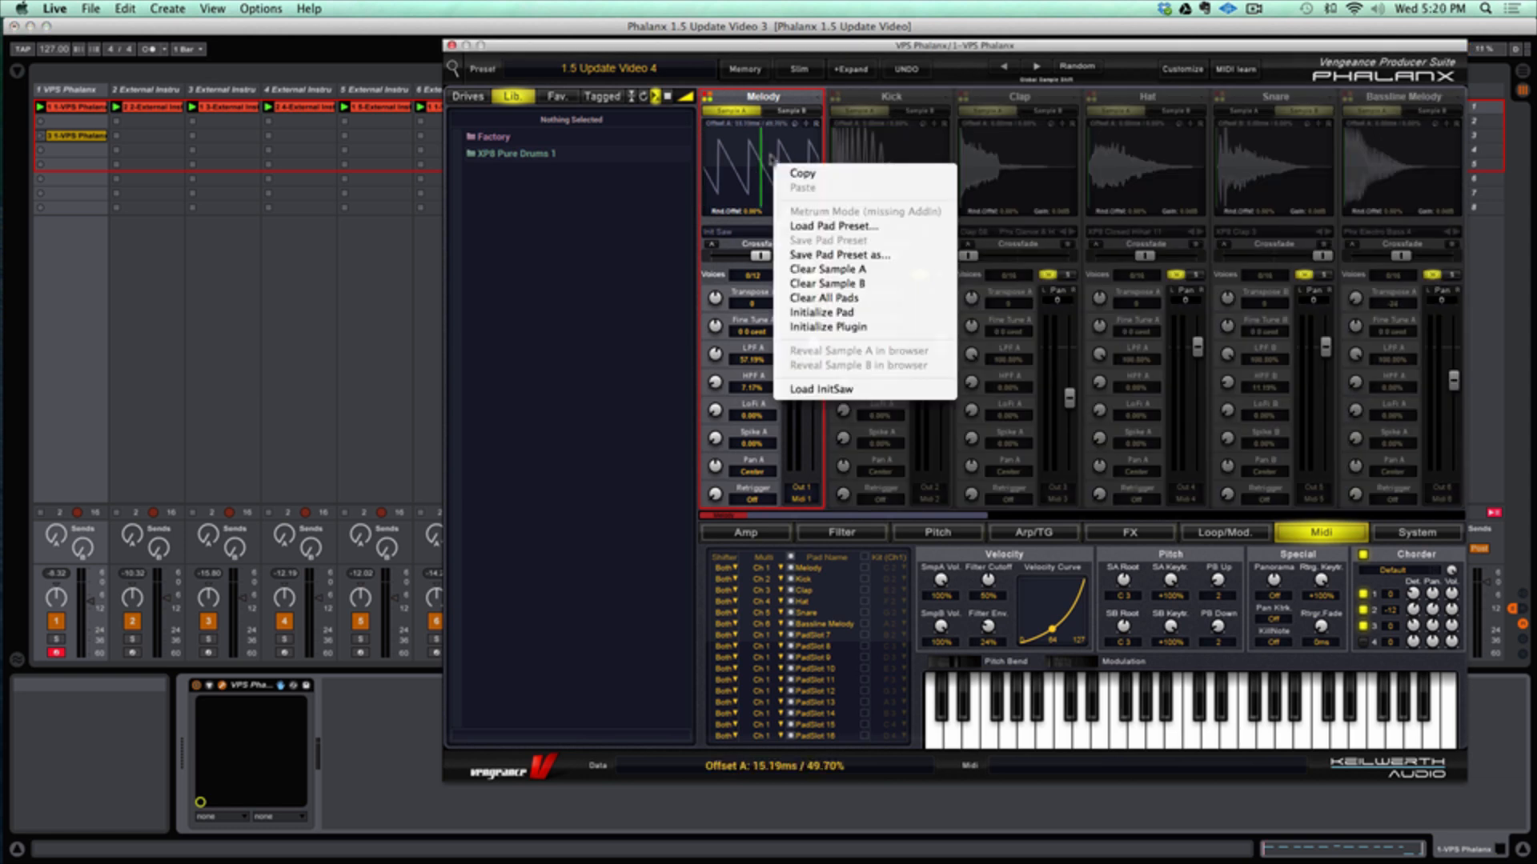
click(816, 391)
drag(760, 171, 687, 169)
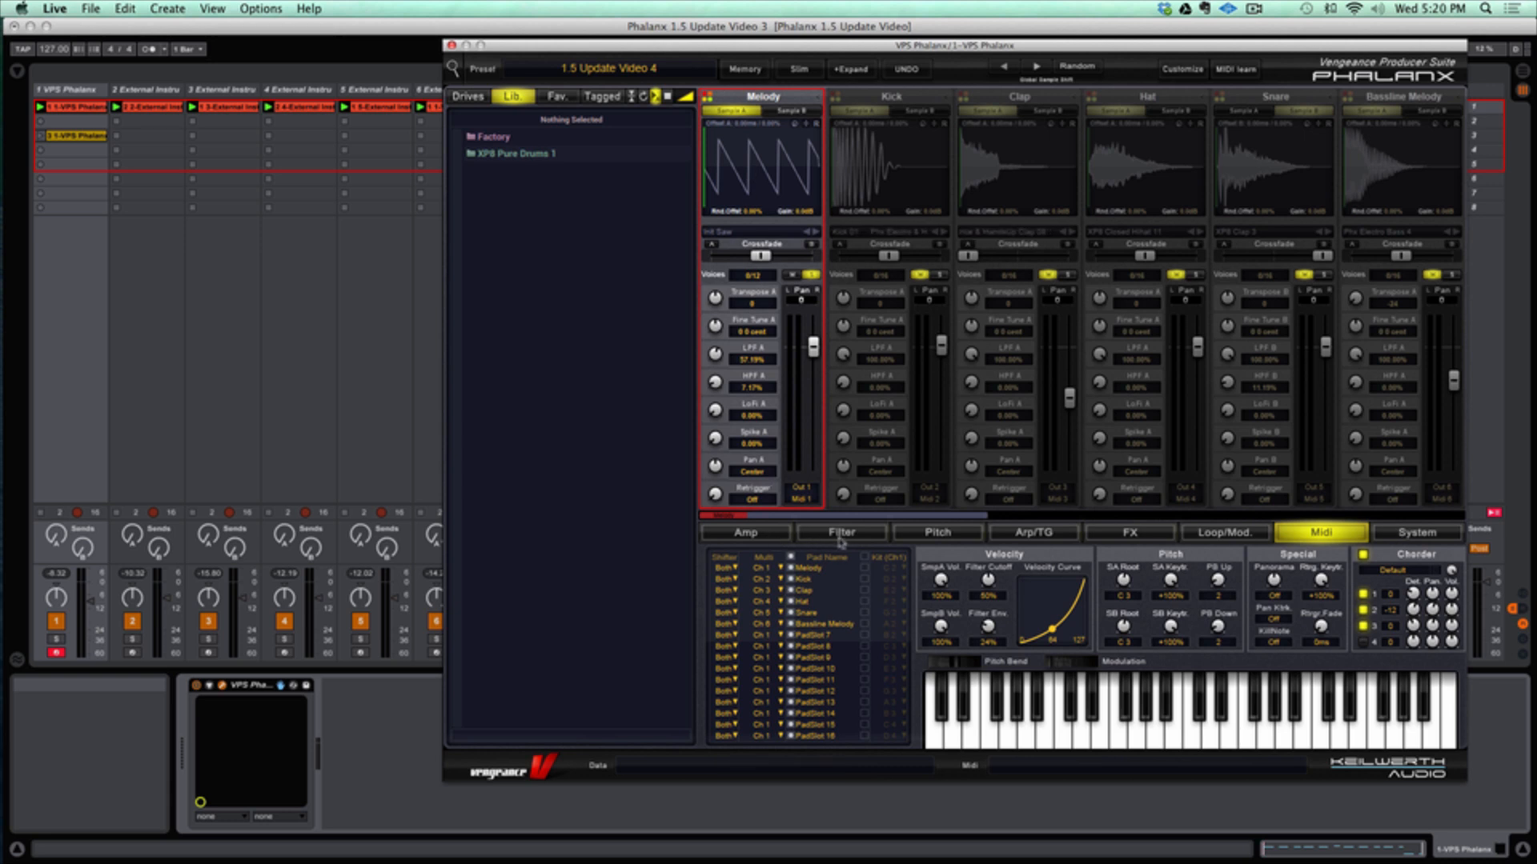
Turn off the Melody pad's Trancegate and reset its Arpeggiator to the default settings.
click(1034, 532)
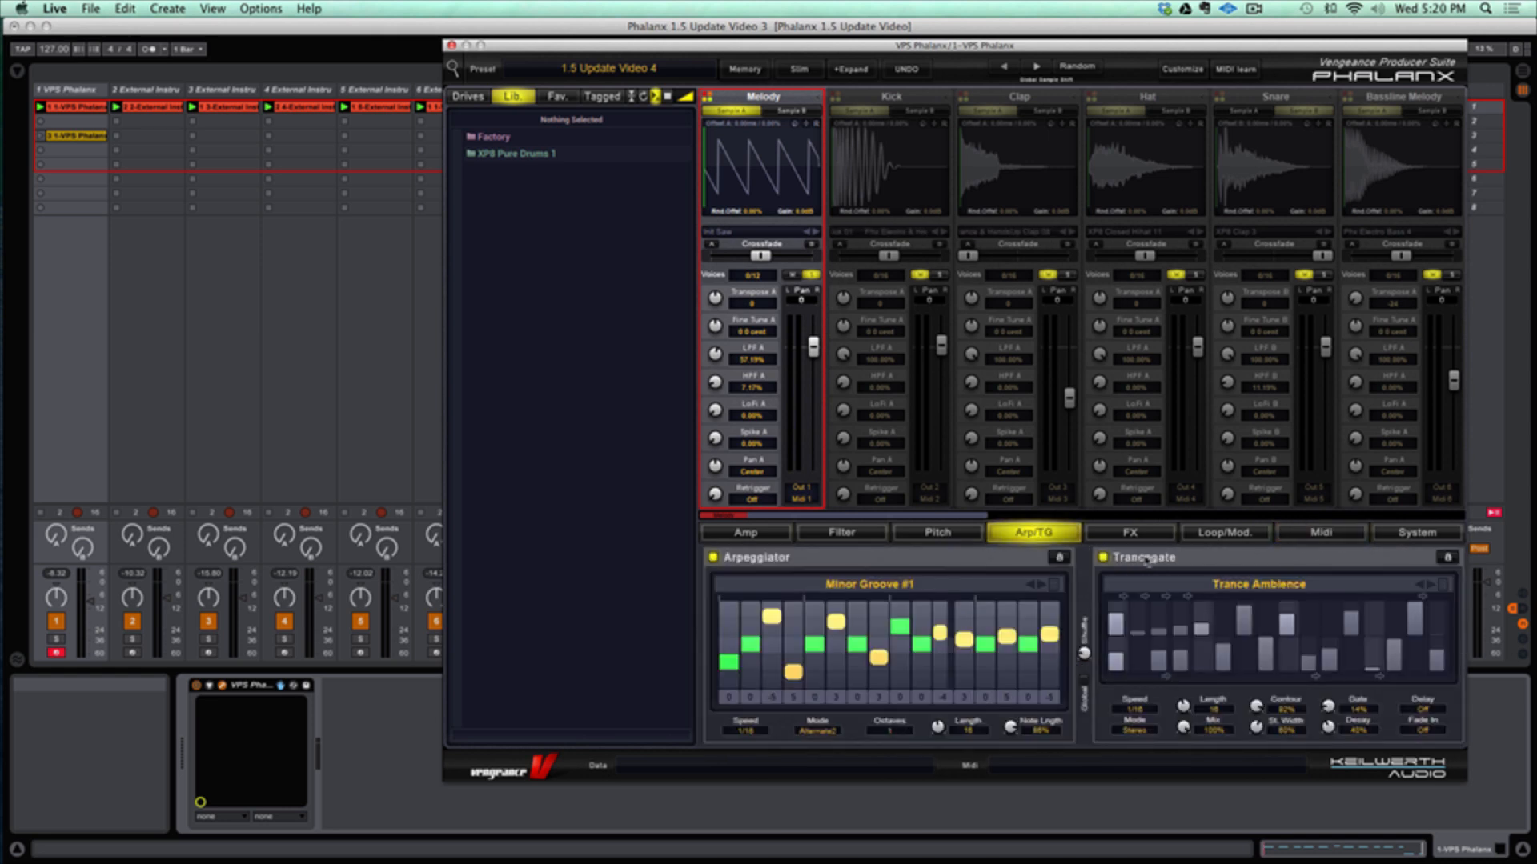
click(1102, 558)
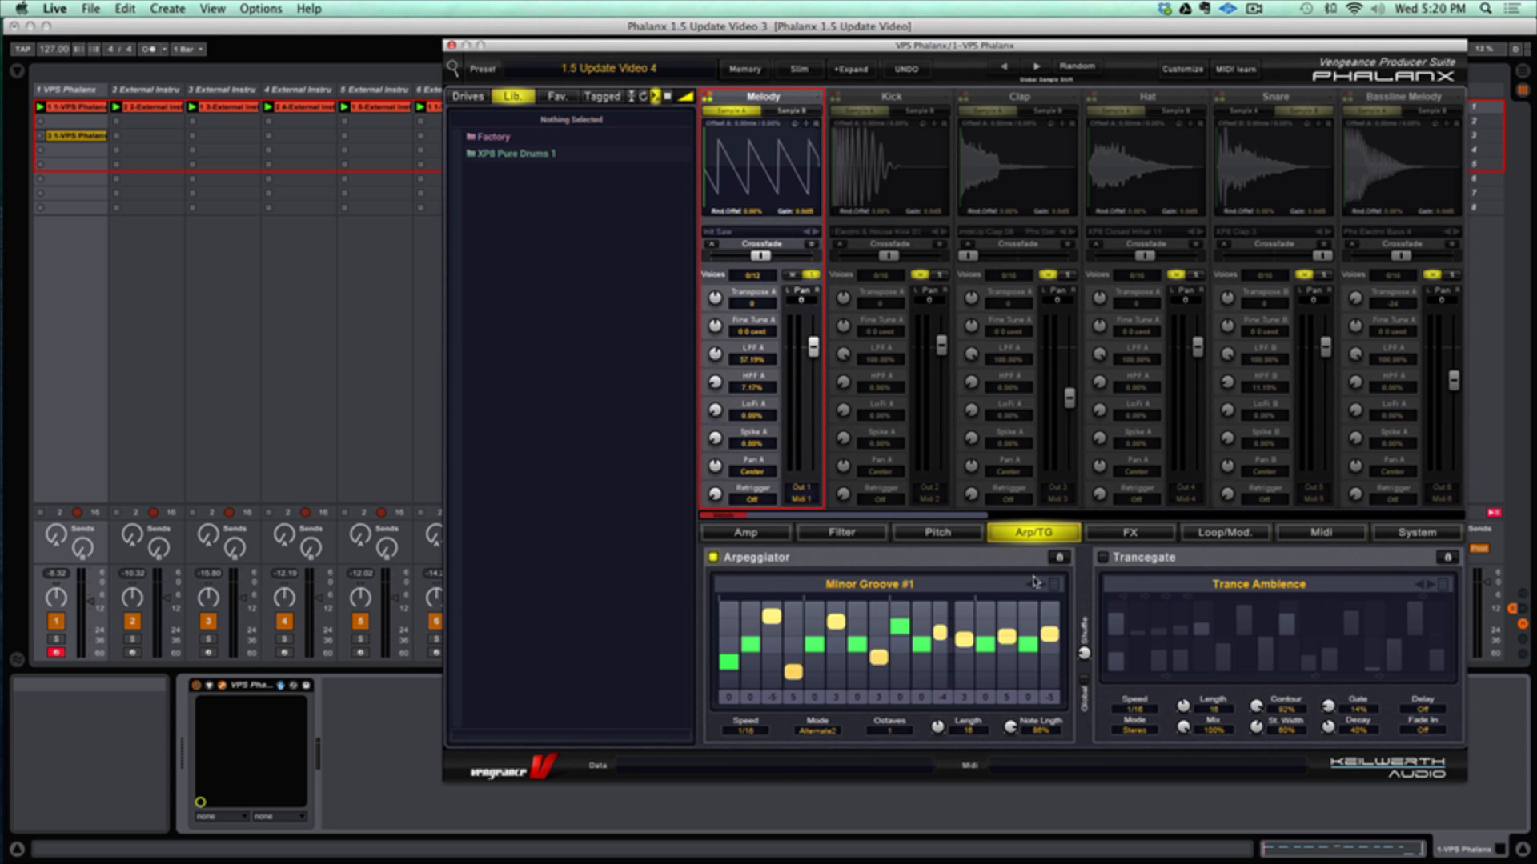
click(1055, 586)
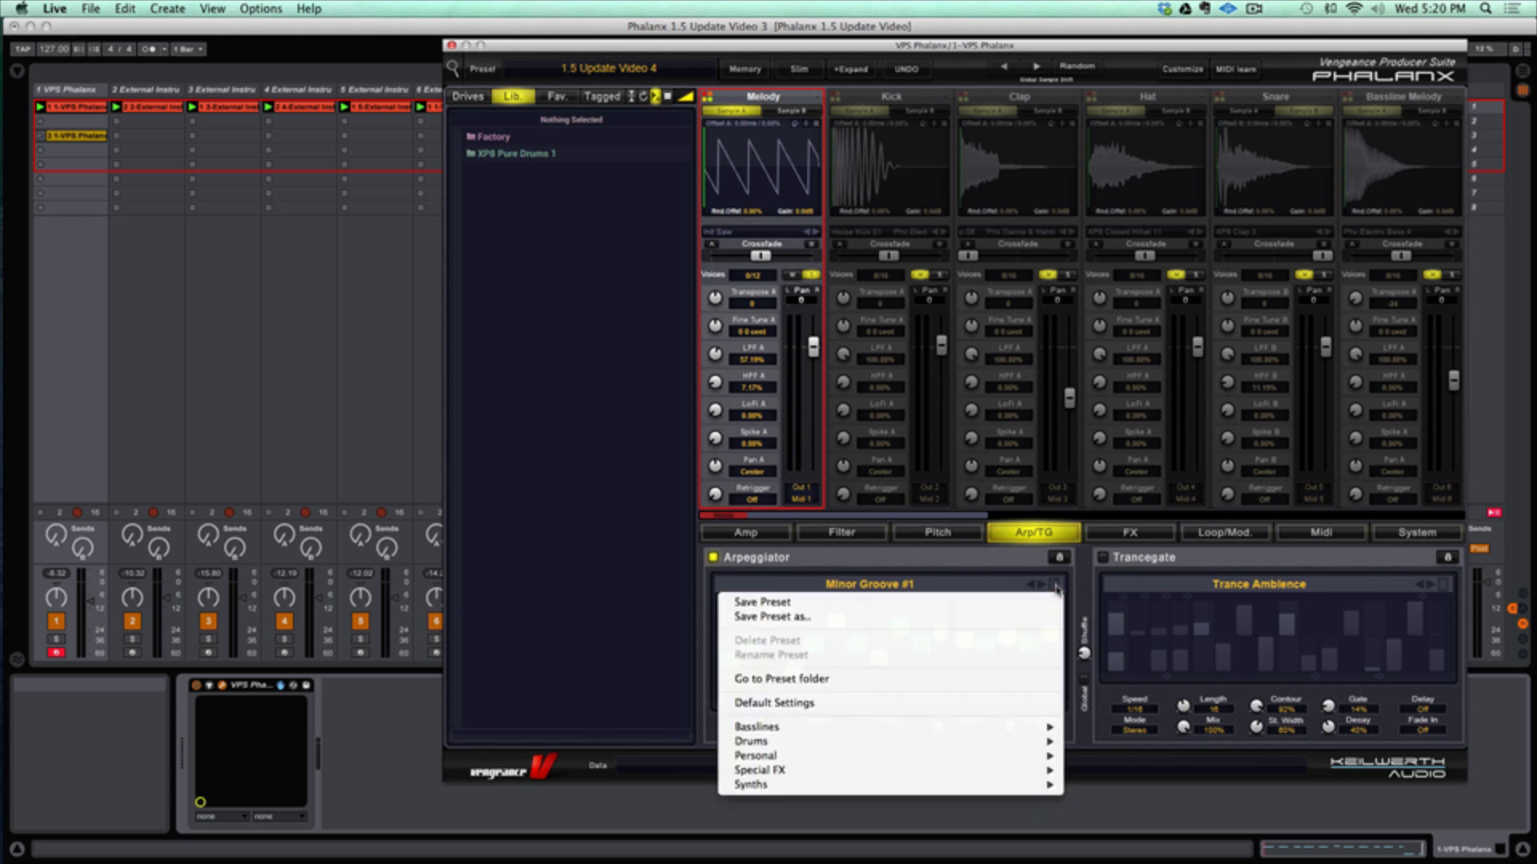
click(944, 703)
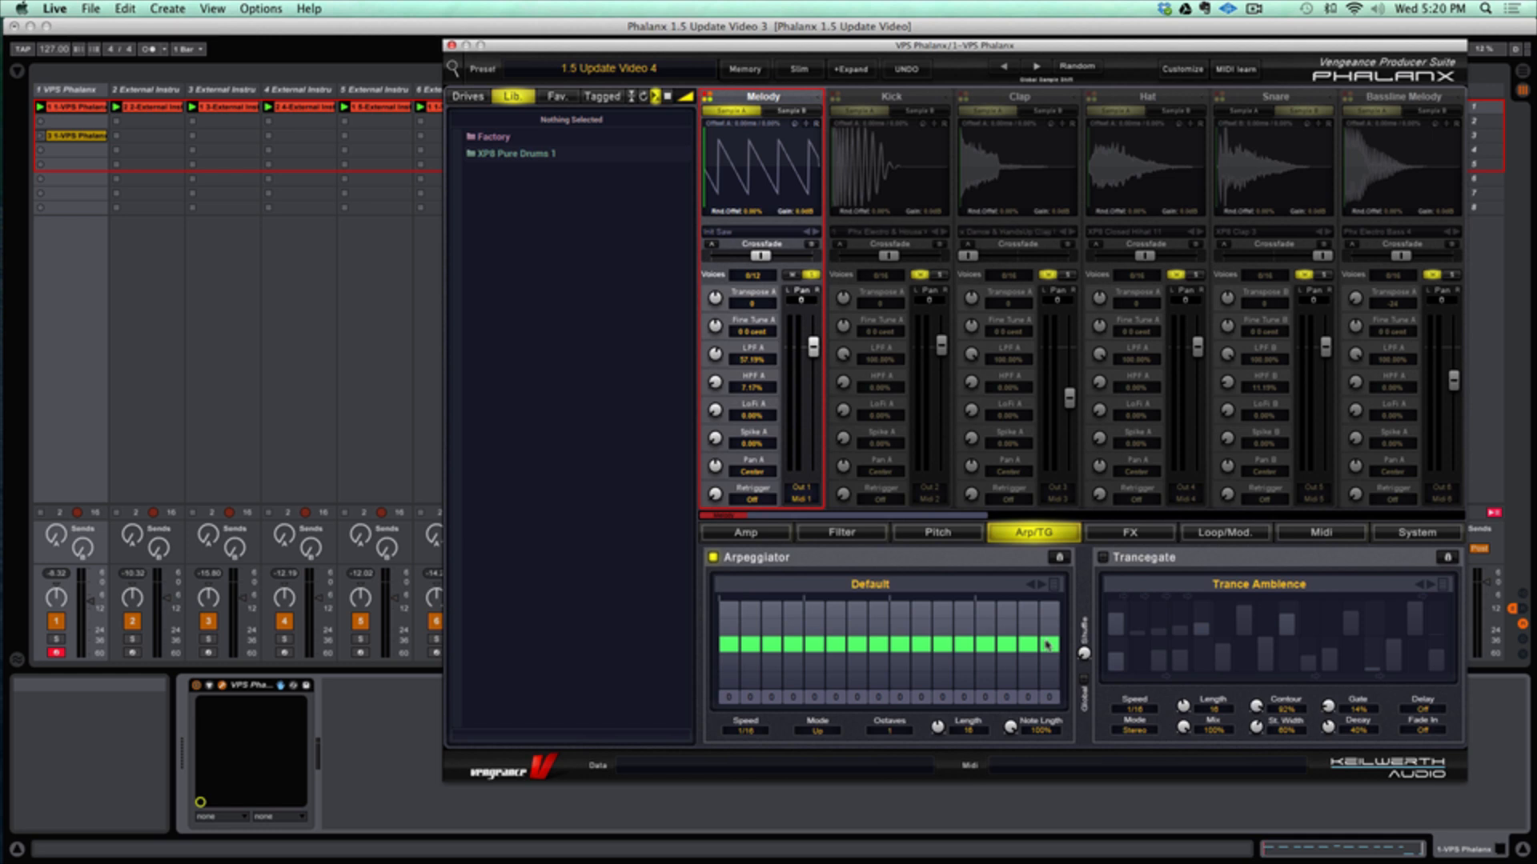
click(752, 733)
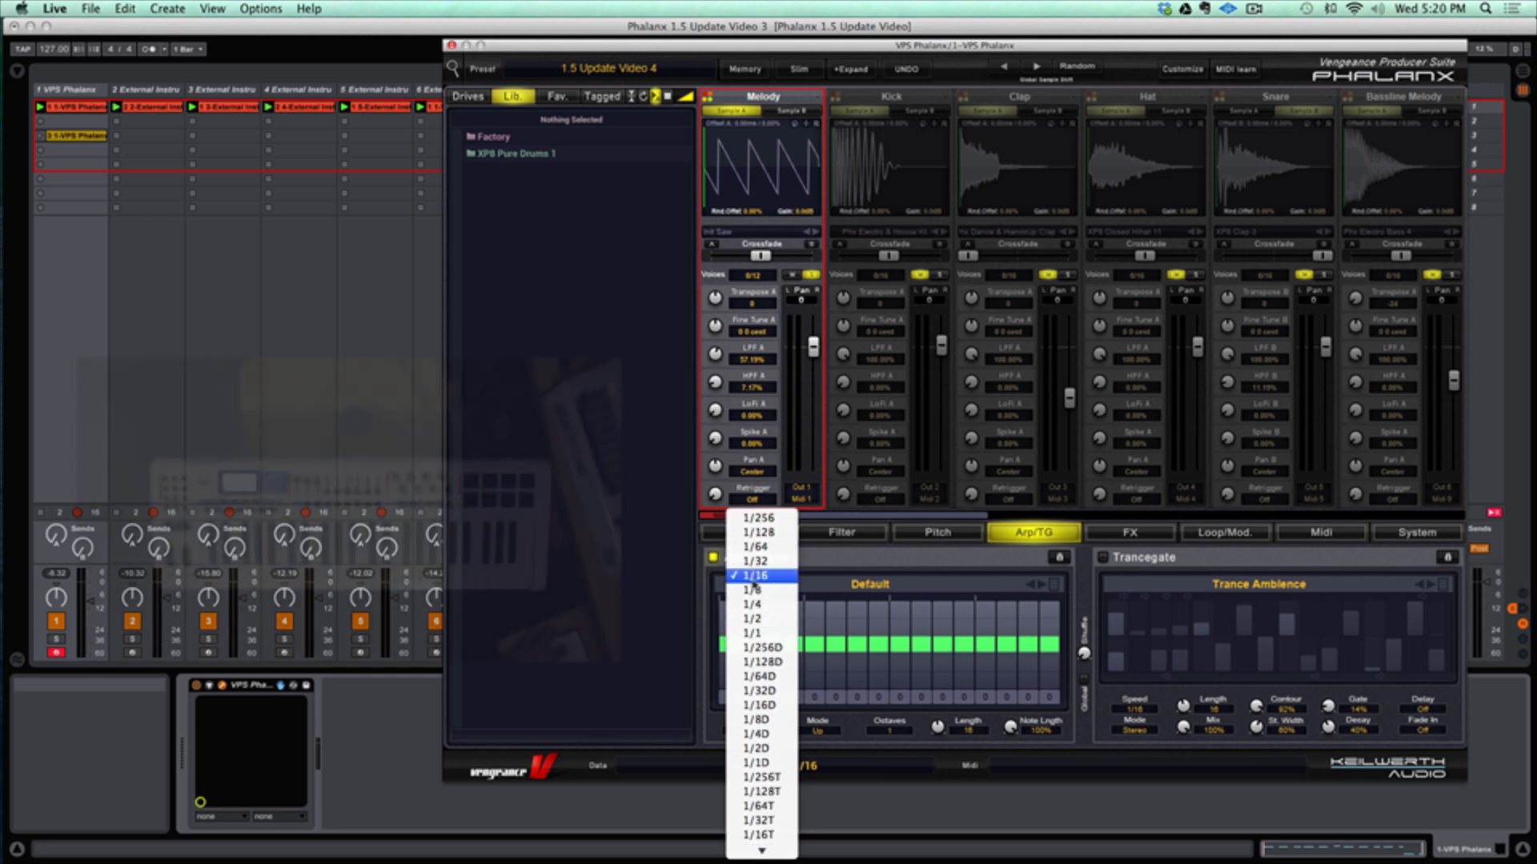
click(840, 559)
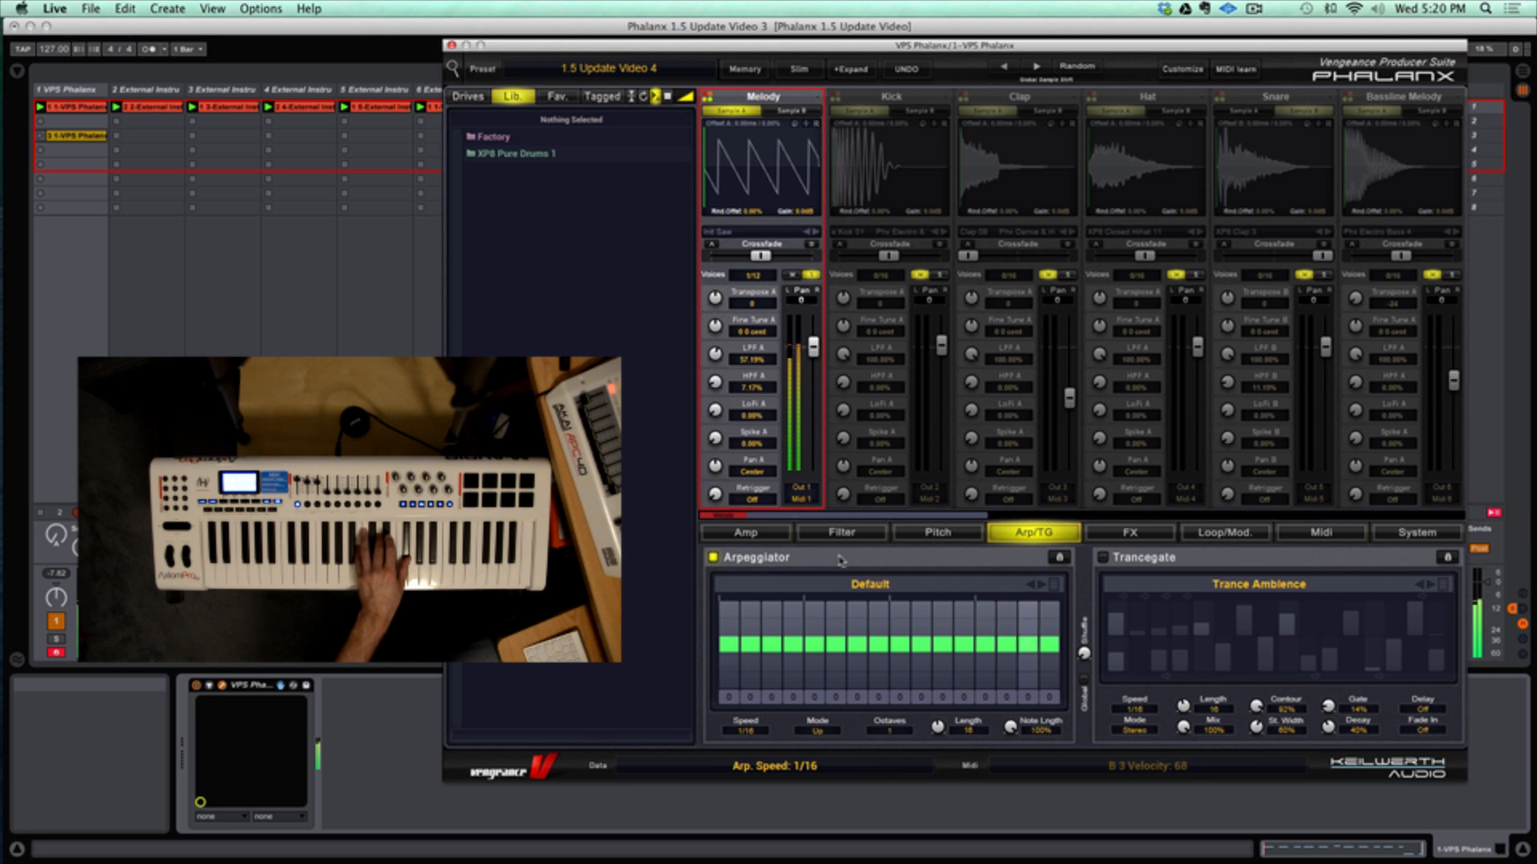
click(1111, 535)
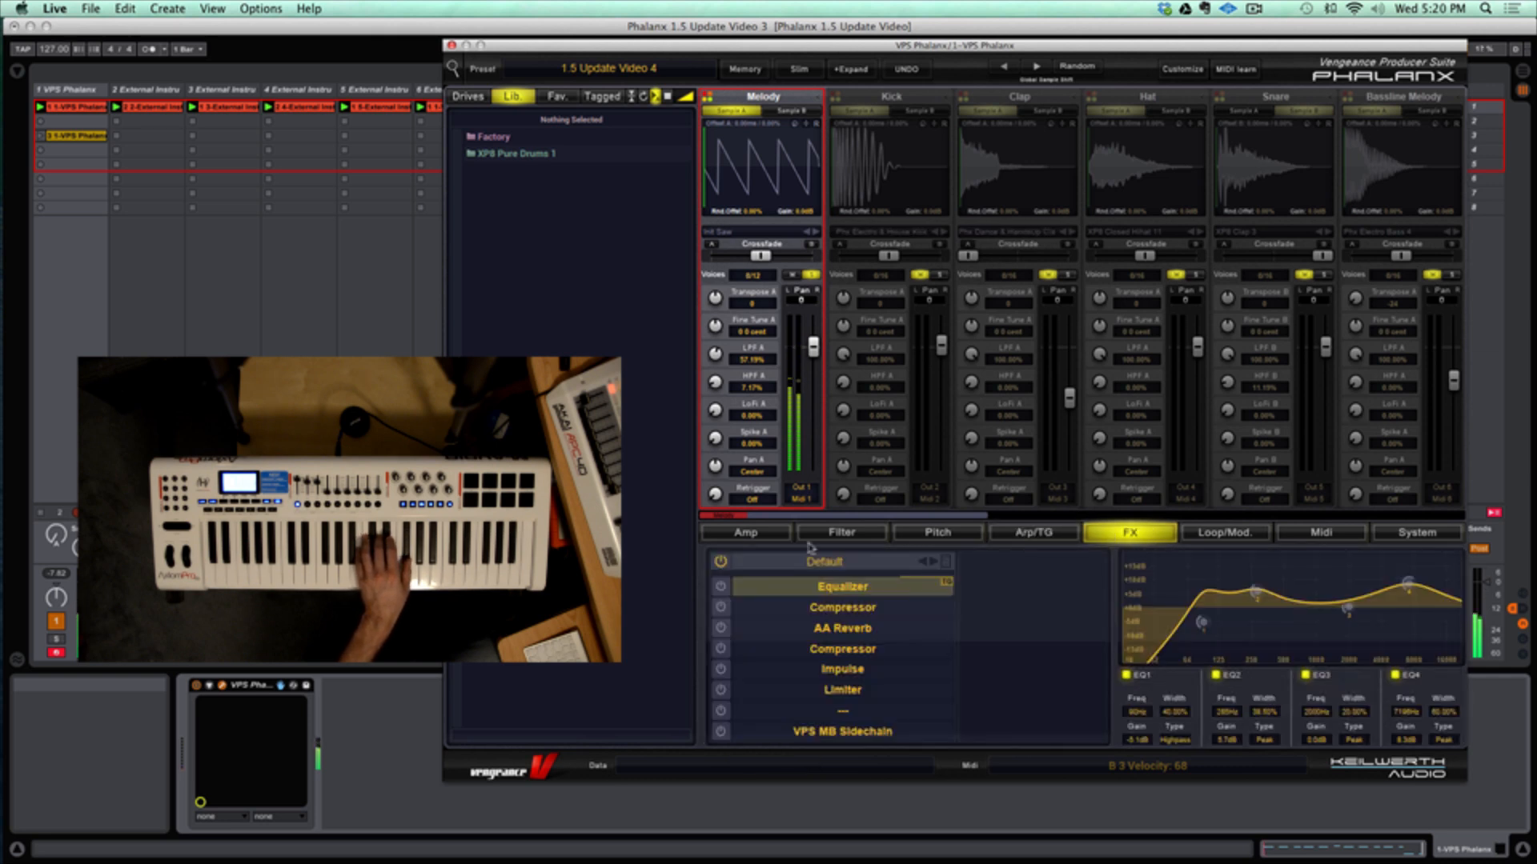
click(1363, 538)
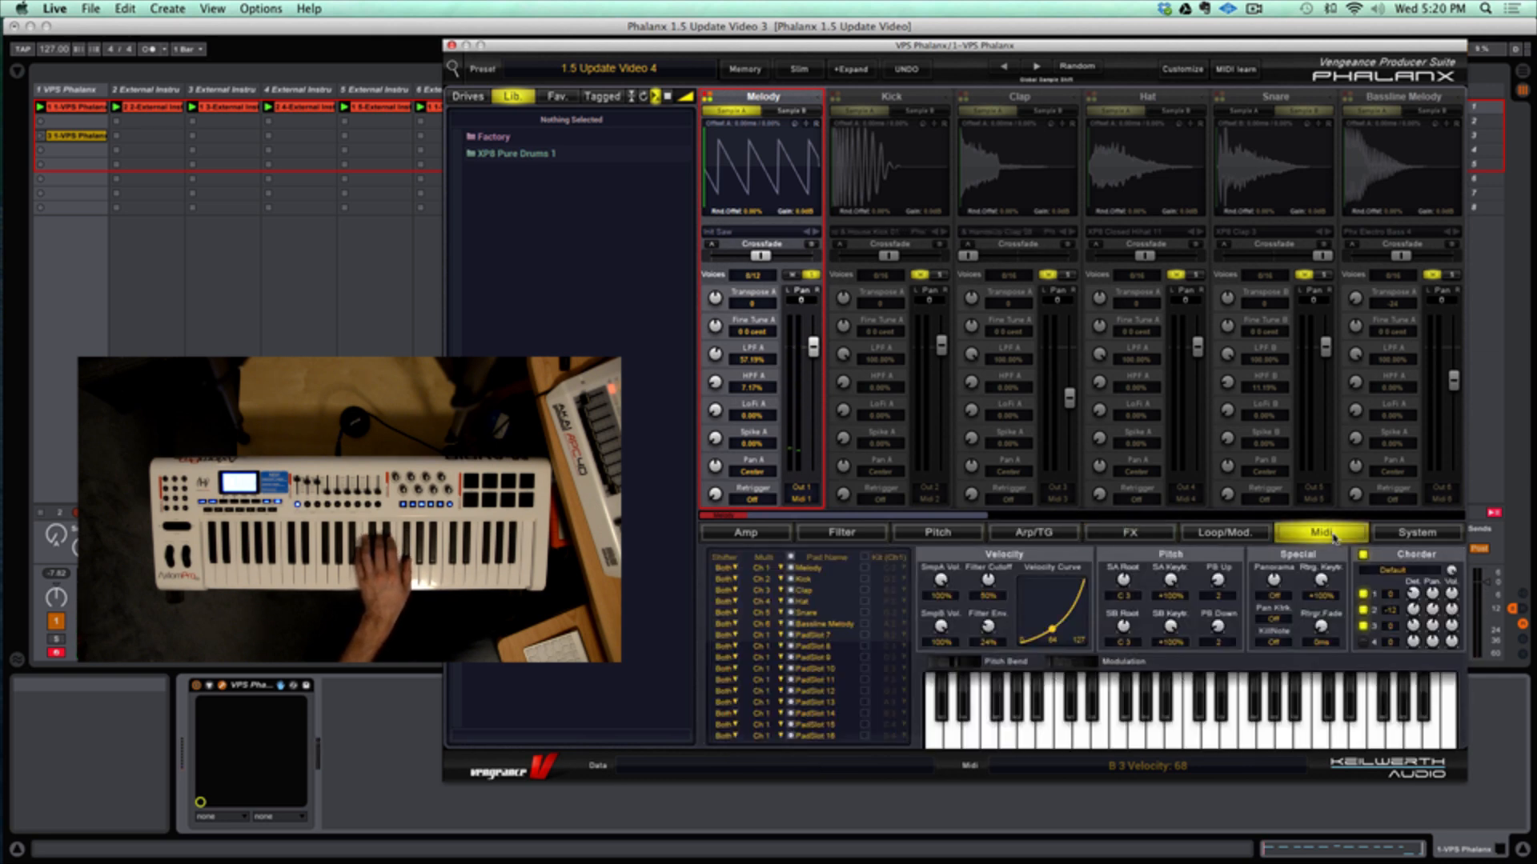
click(1069, 540)
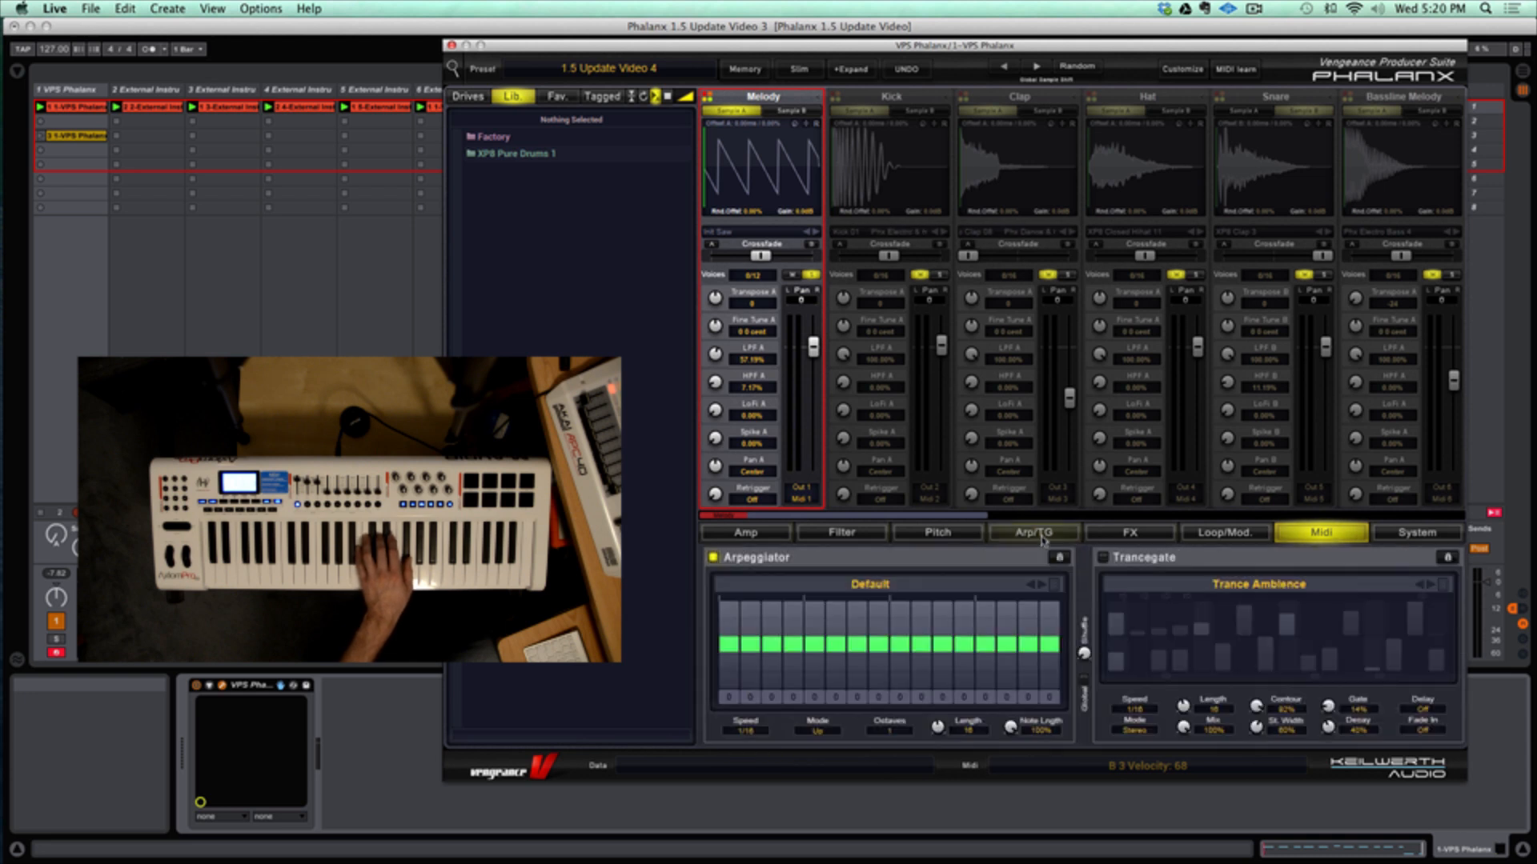
Try an arpeggiator speed of 1/8, then change the speed to the triplet value 1/8T.
click(758, 738)
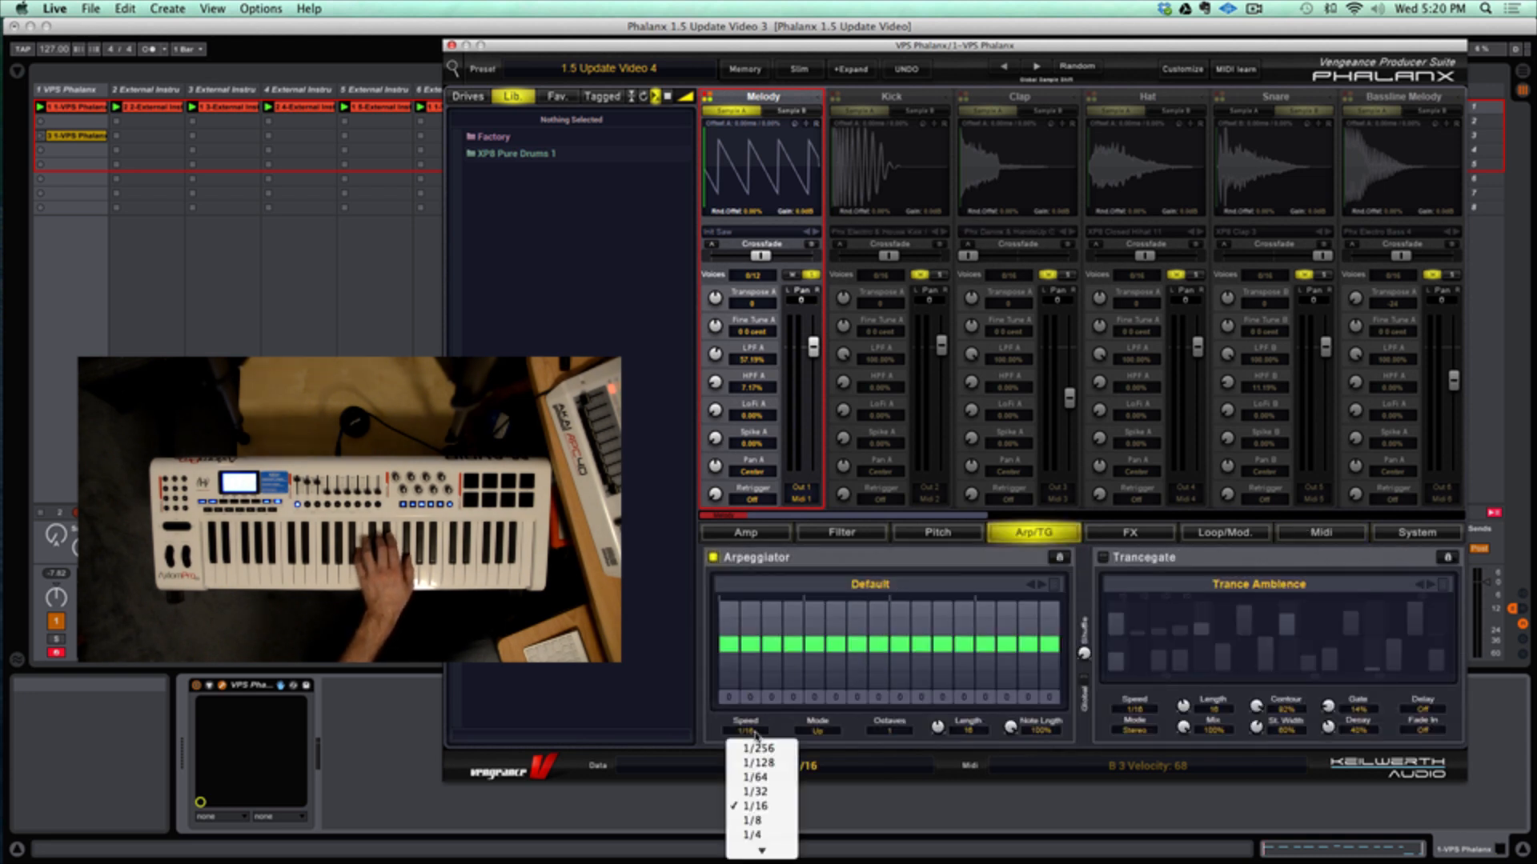
click(758, 822)
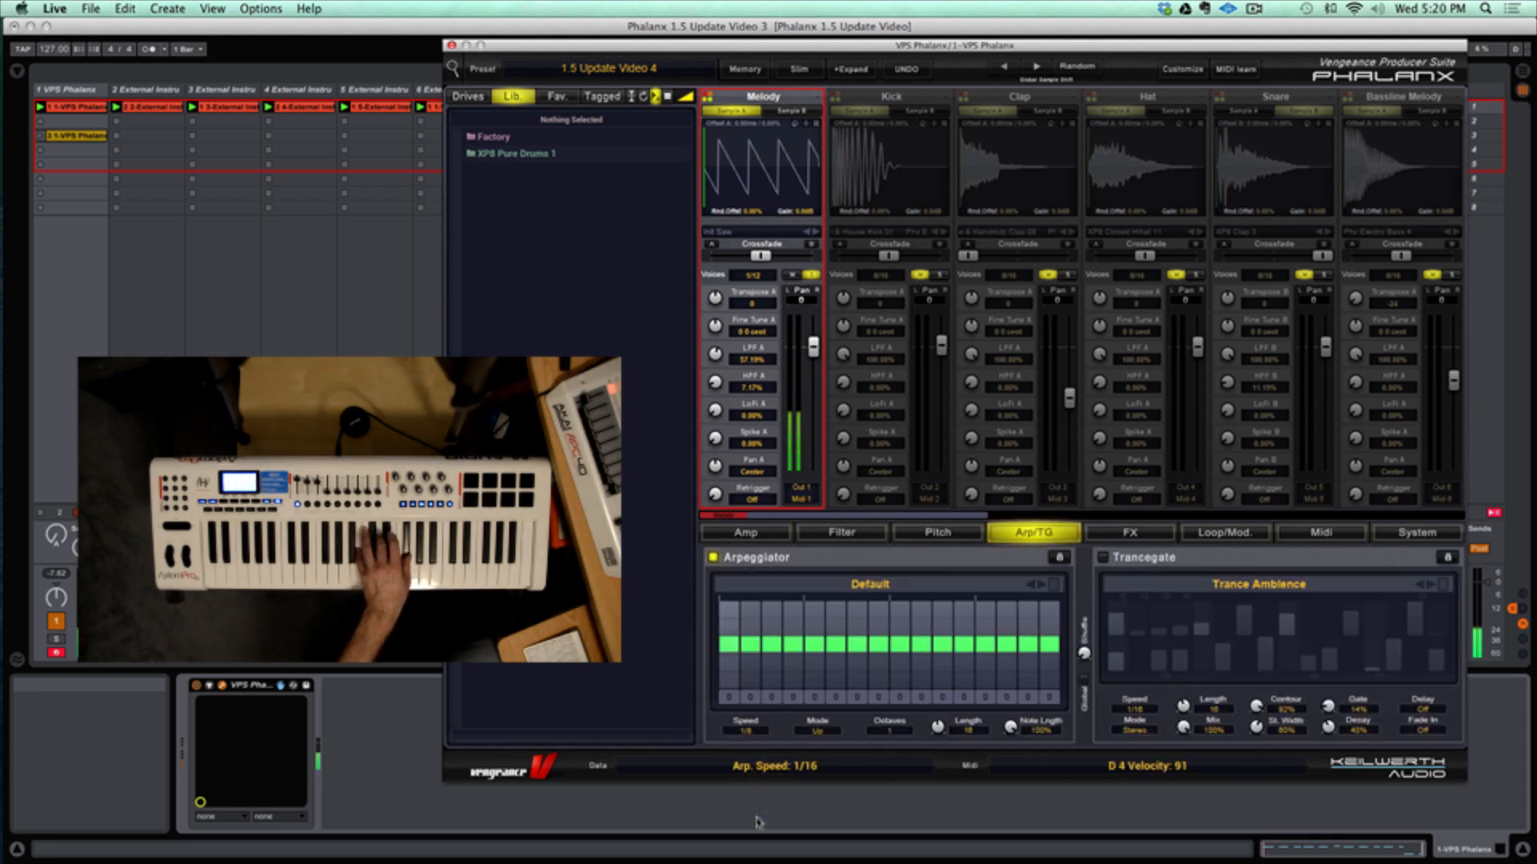
click(753, 736)
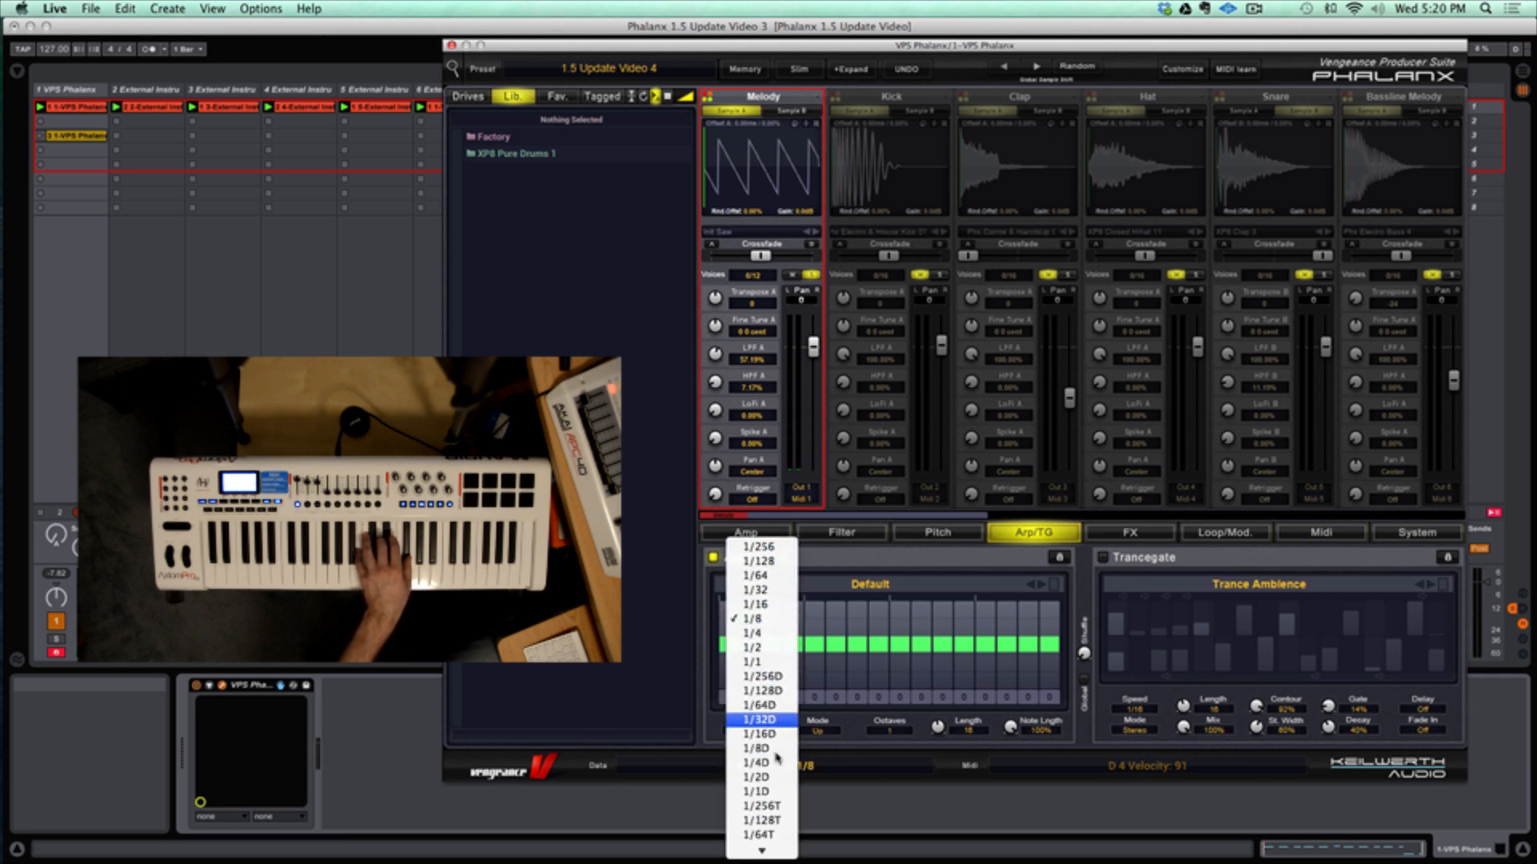
scroll(756, 788, down, 3)
click(770, 806)
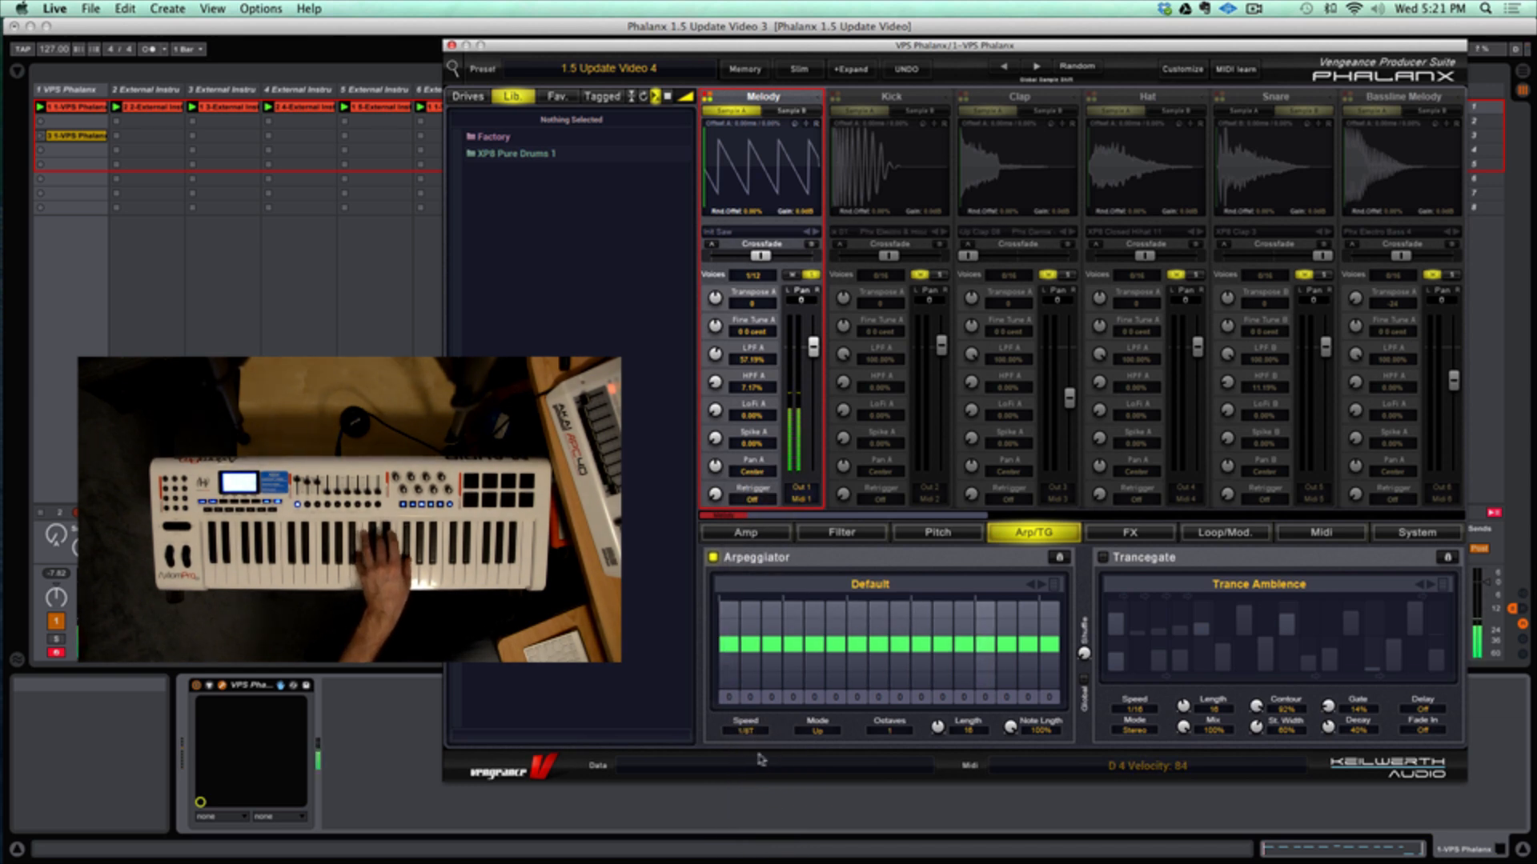
Try the arpeggiator modes Down, Alternate2 and Poly in turn.
click(817, 730)
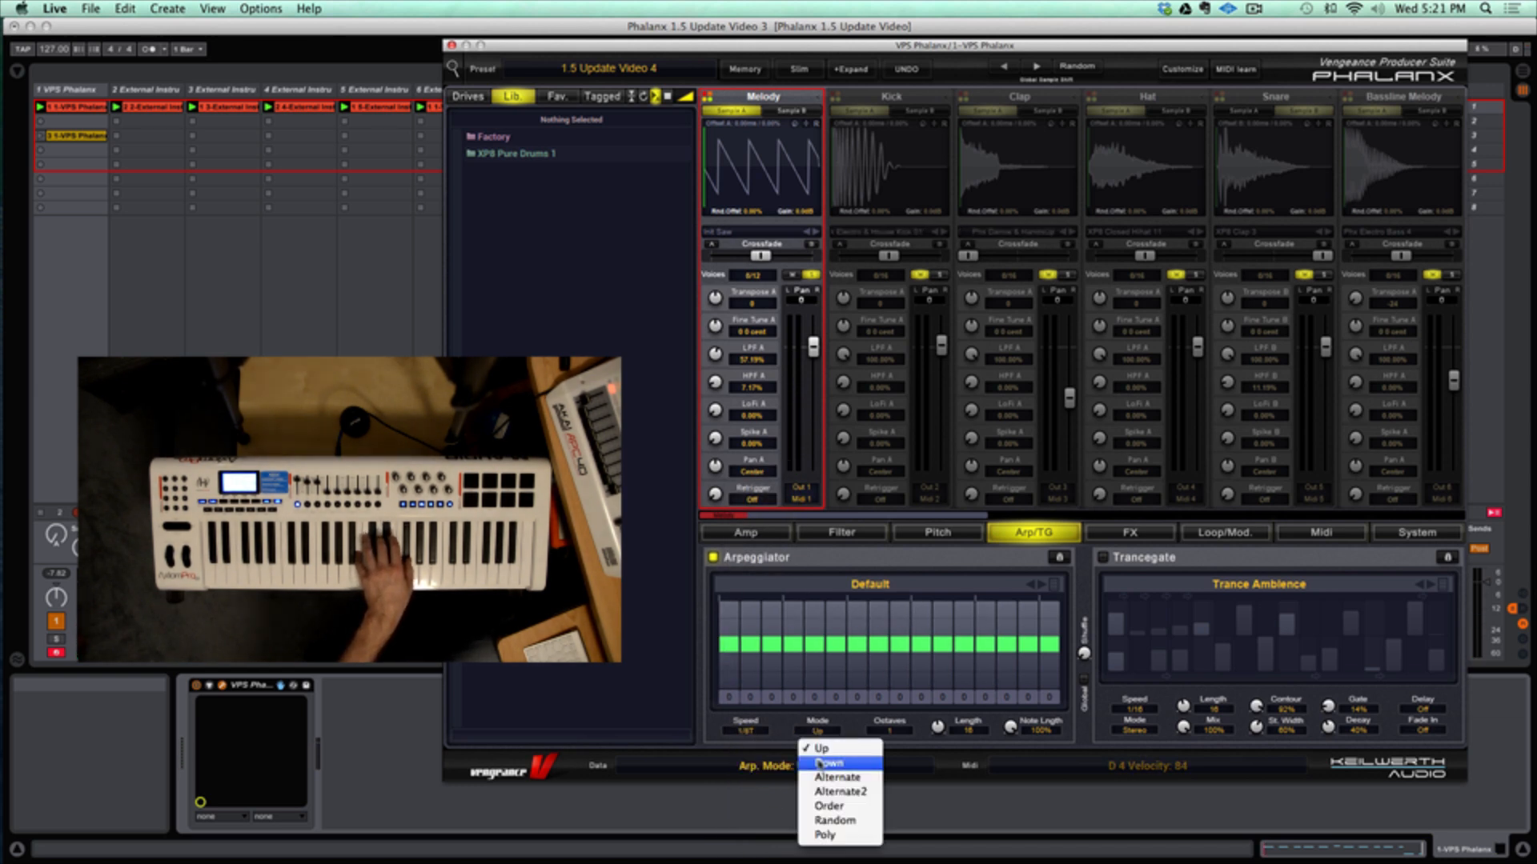
click(824, 763)
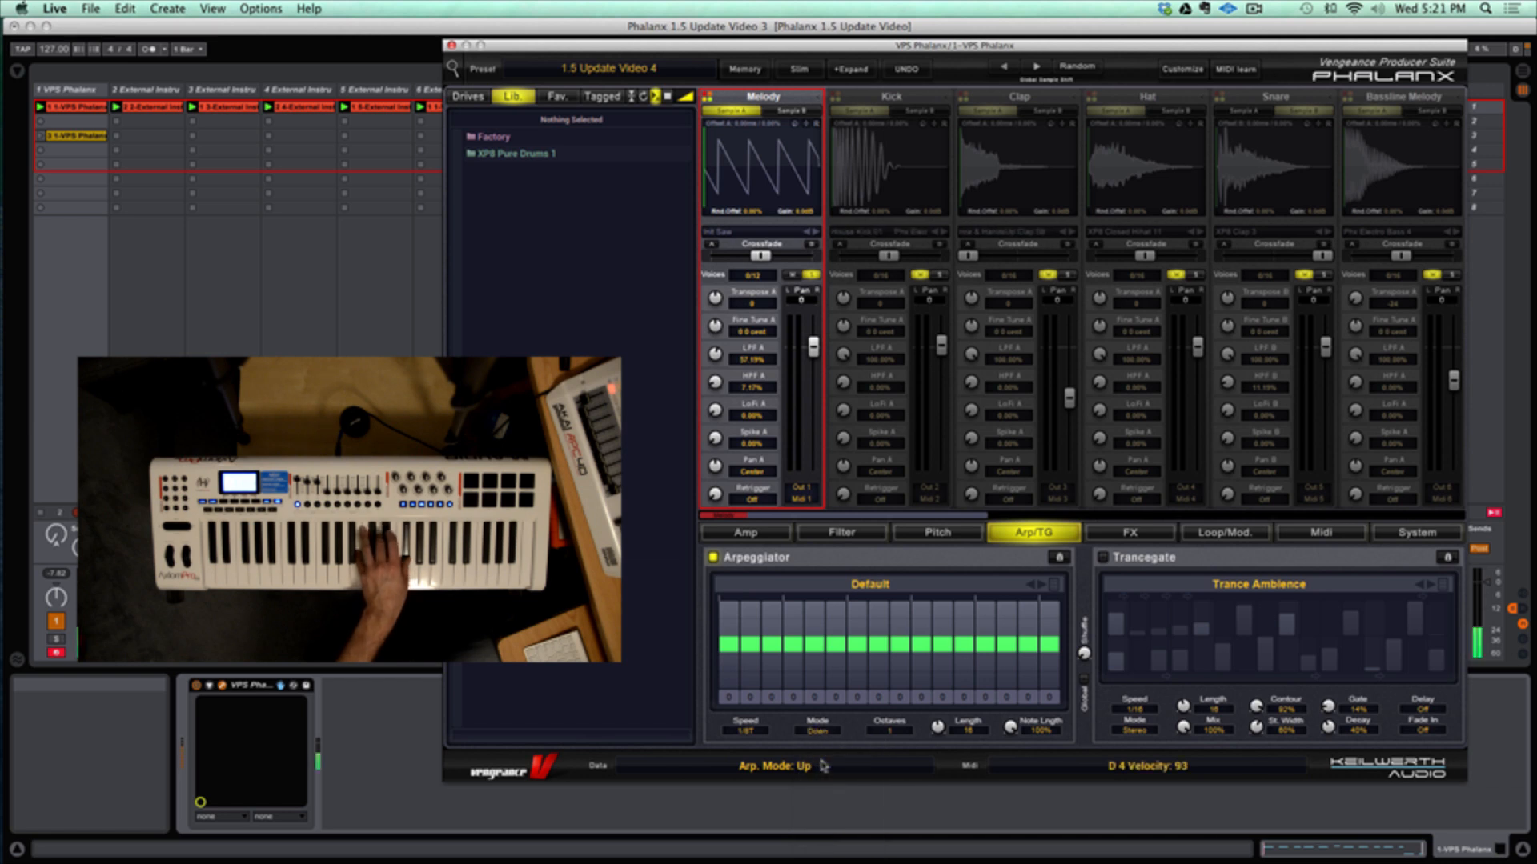
click(823, 738)
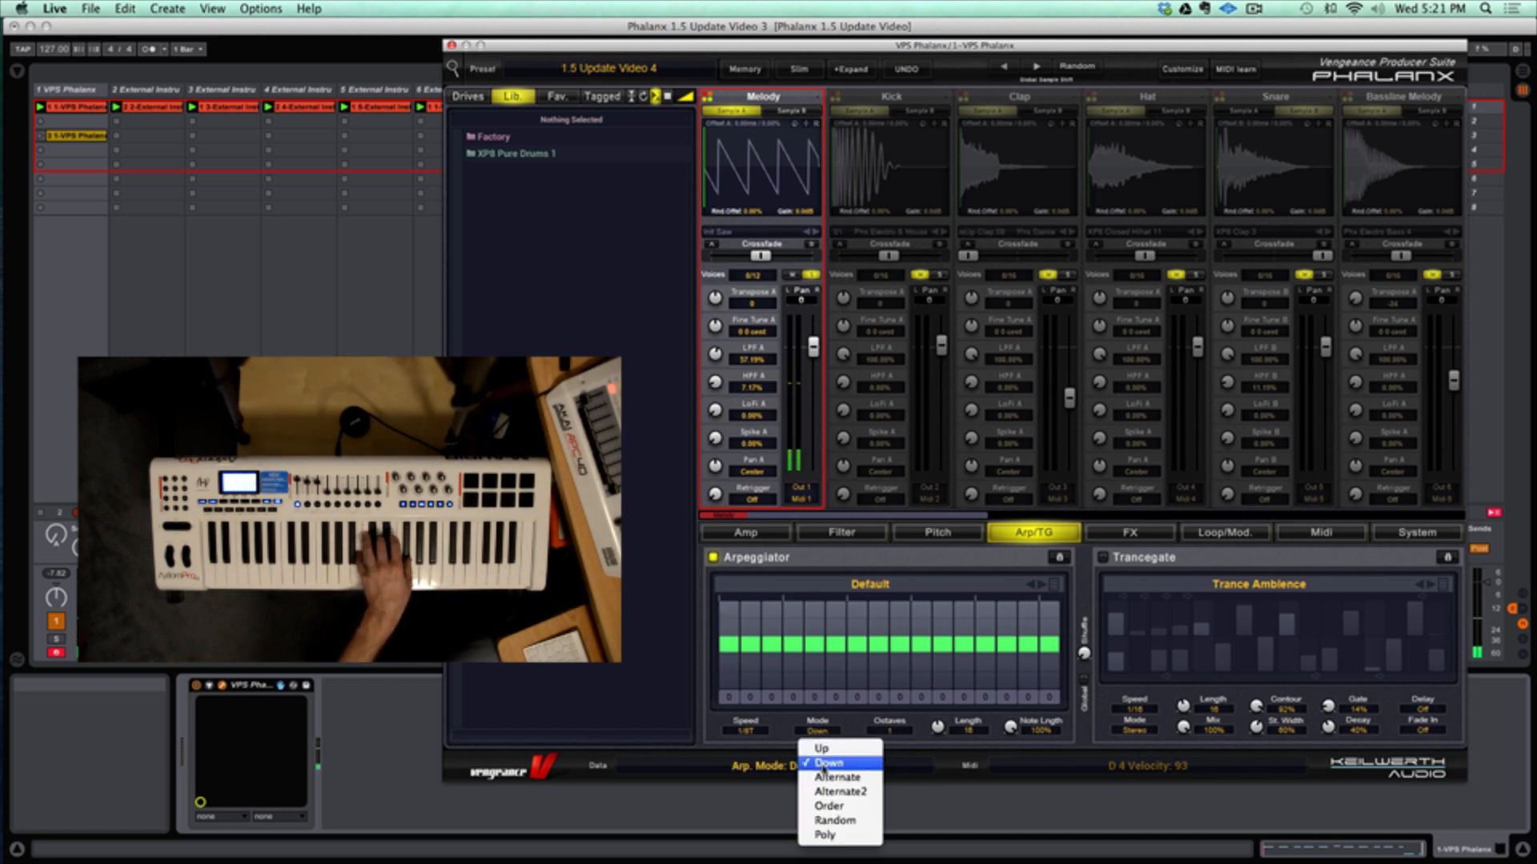
click(827, 795)
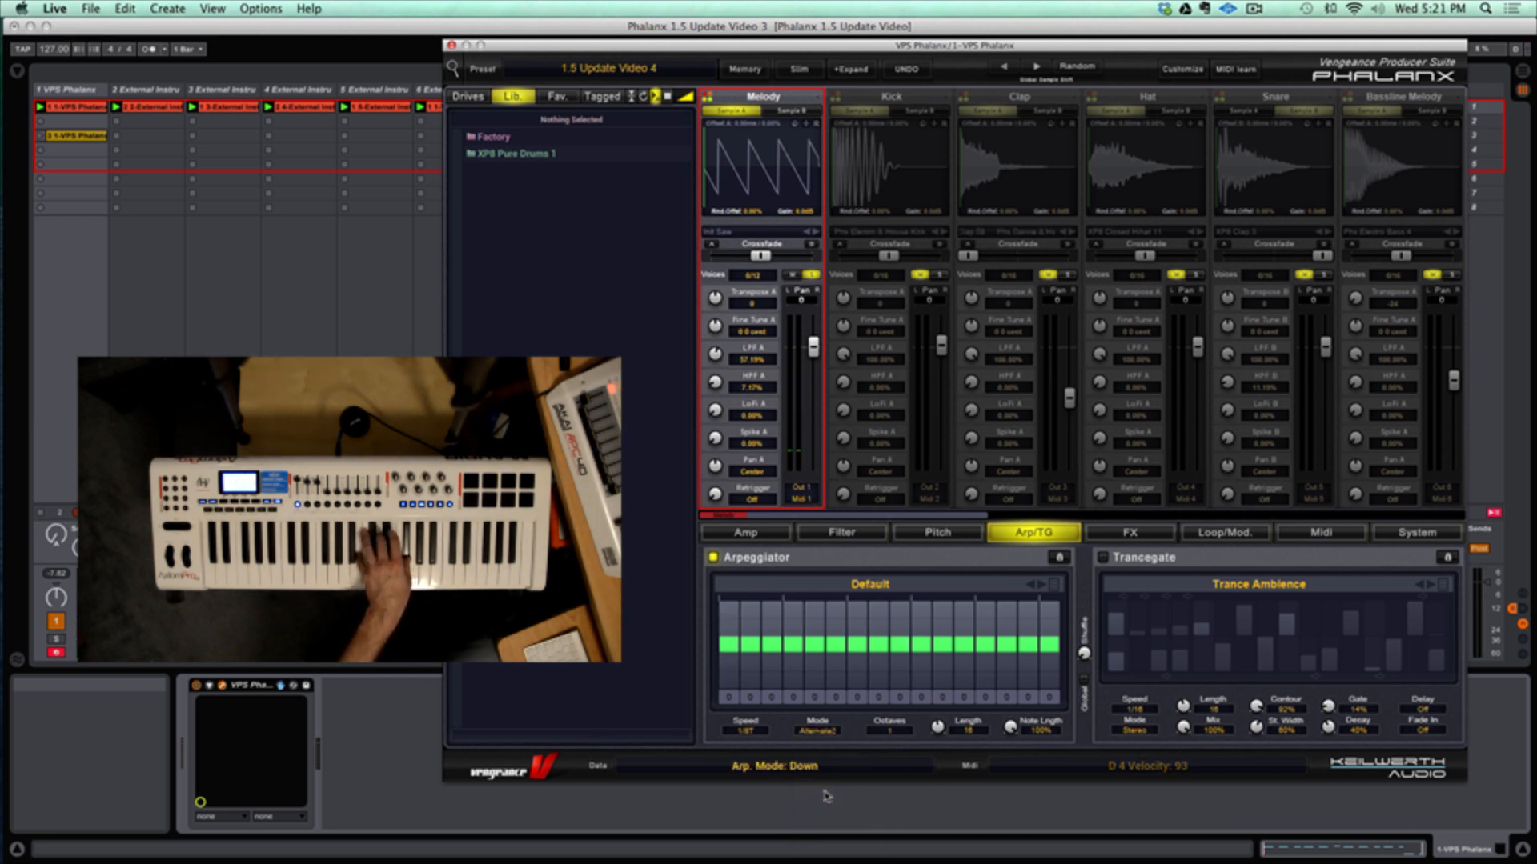
click(818, 731)
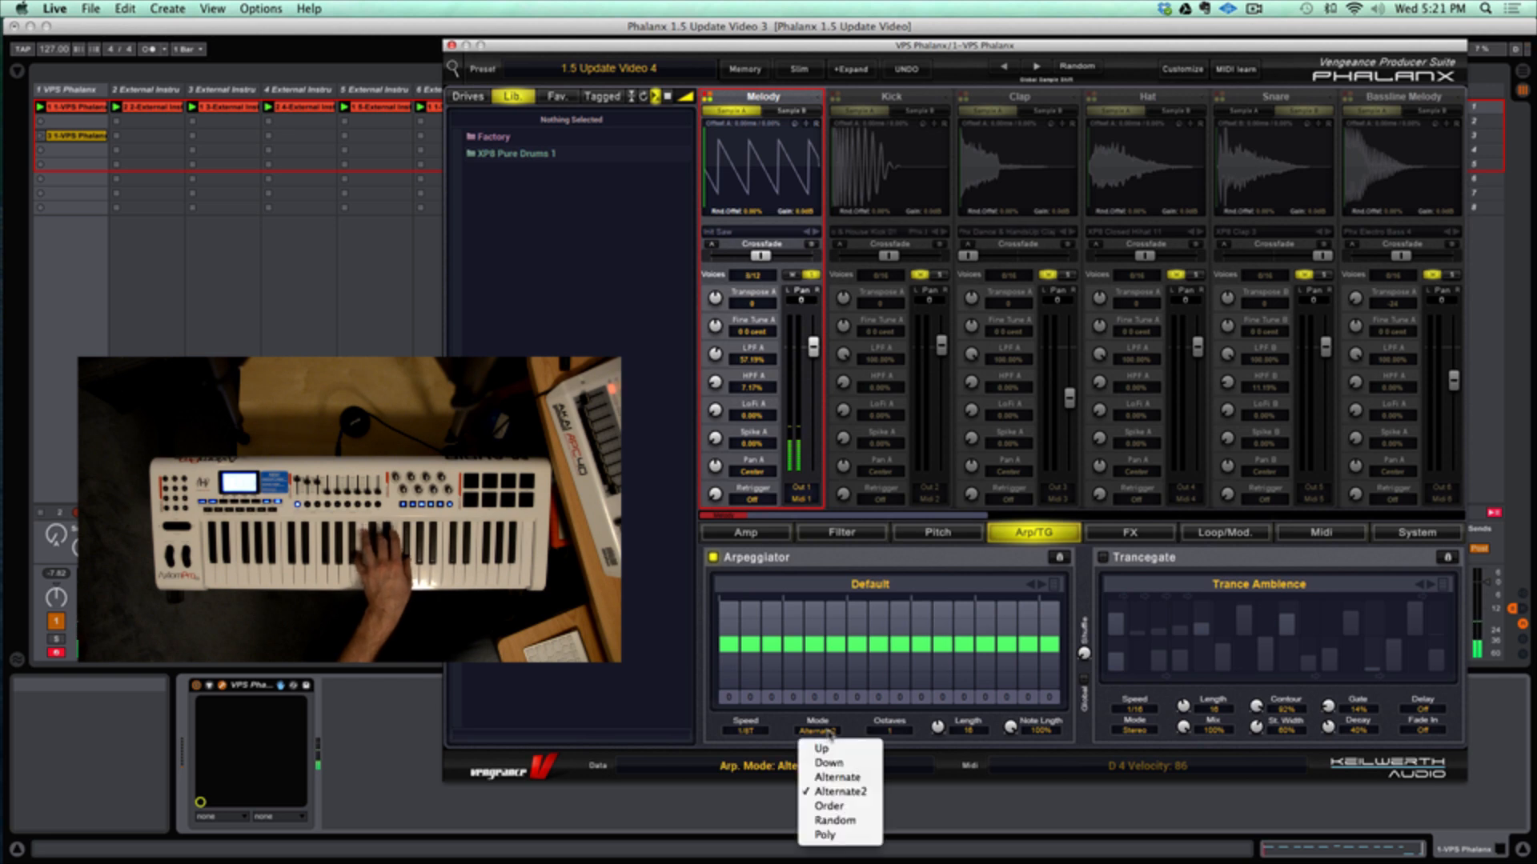
click(831, 835)
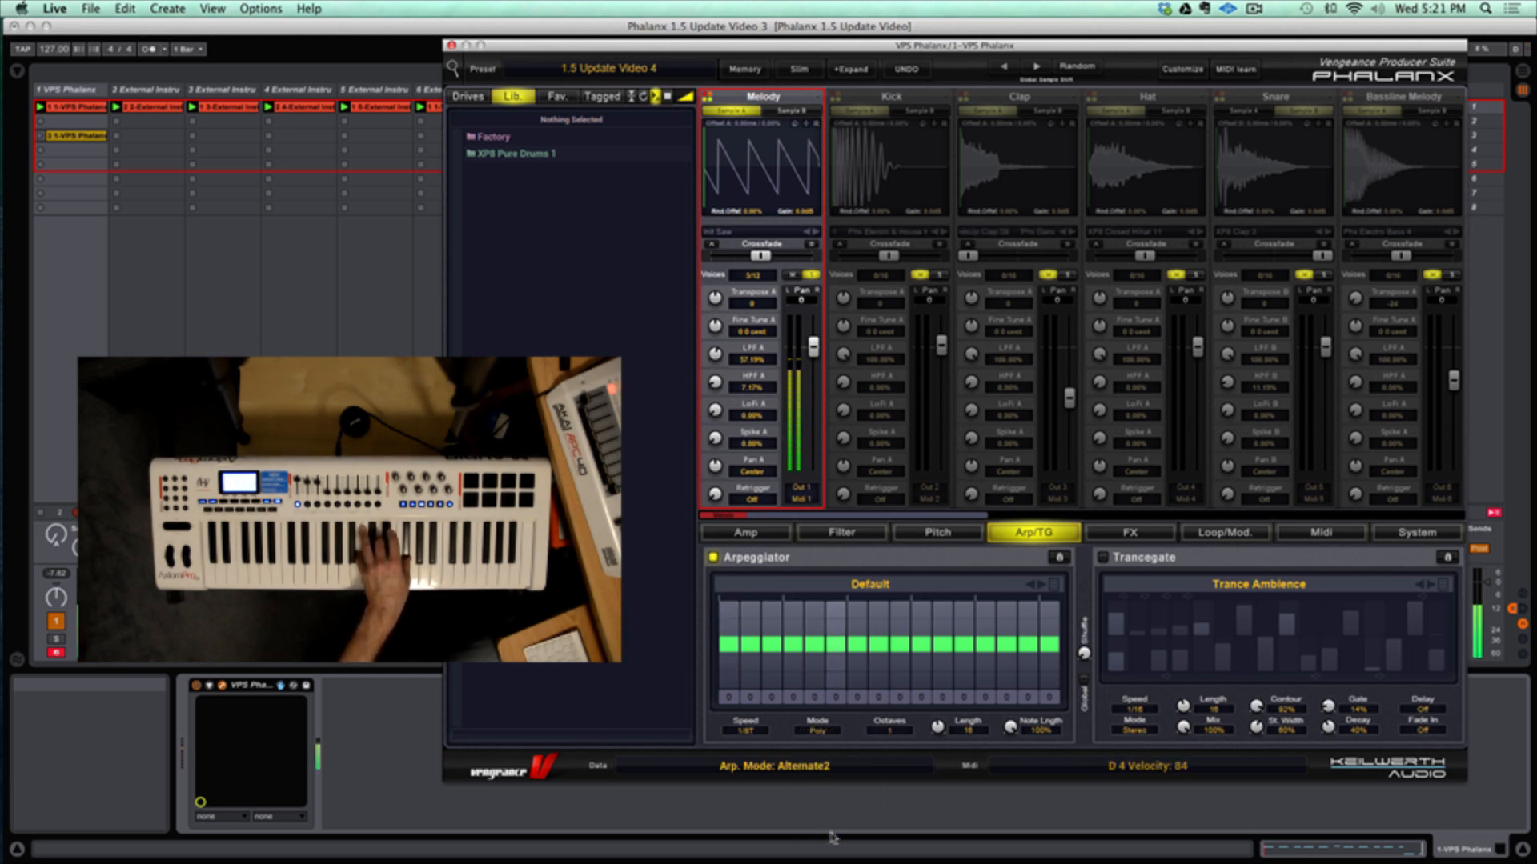
Try the arpeggiator with 2 octaves in Up mode, then set the octaves back to 1.
click(887, 731)
click(890, 763)
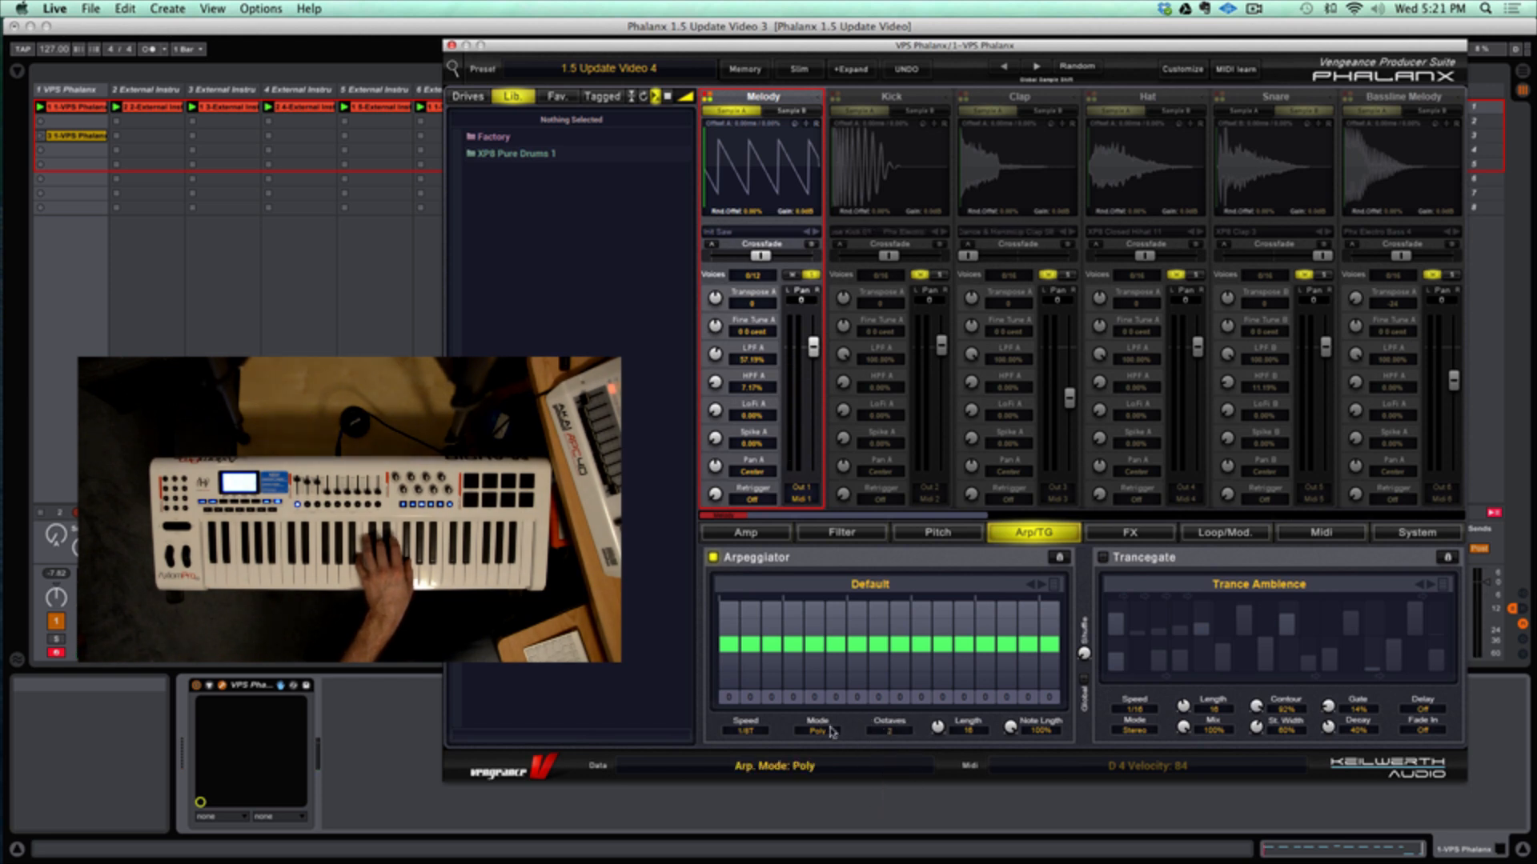
click(817, 731)
click(837, 750)
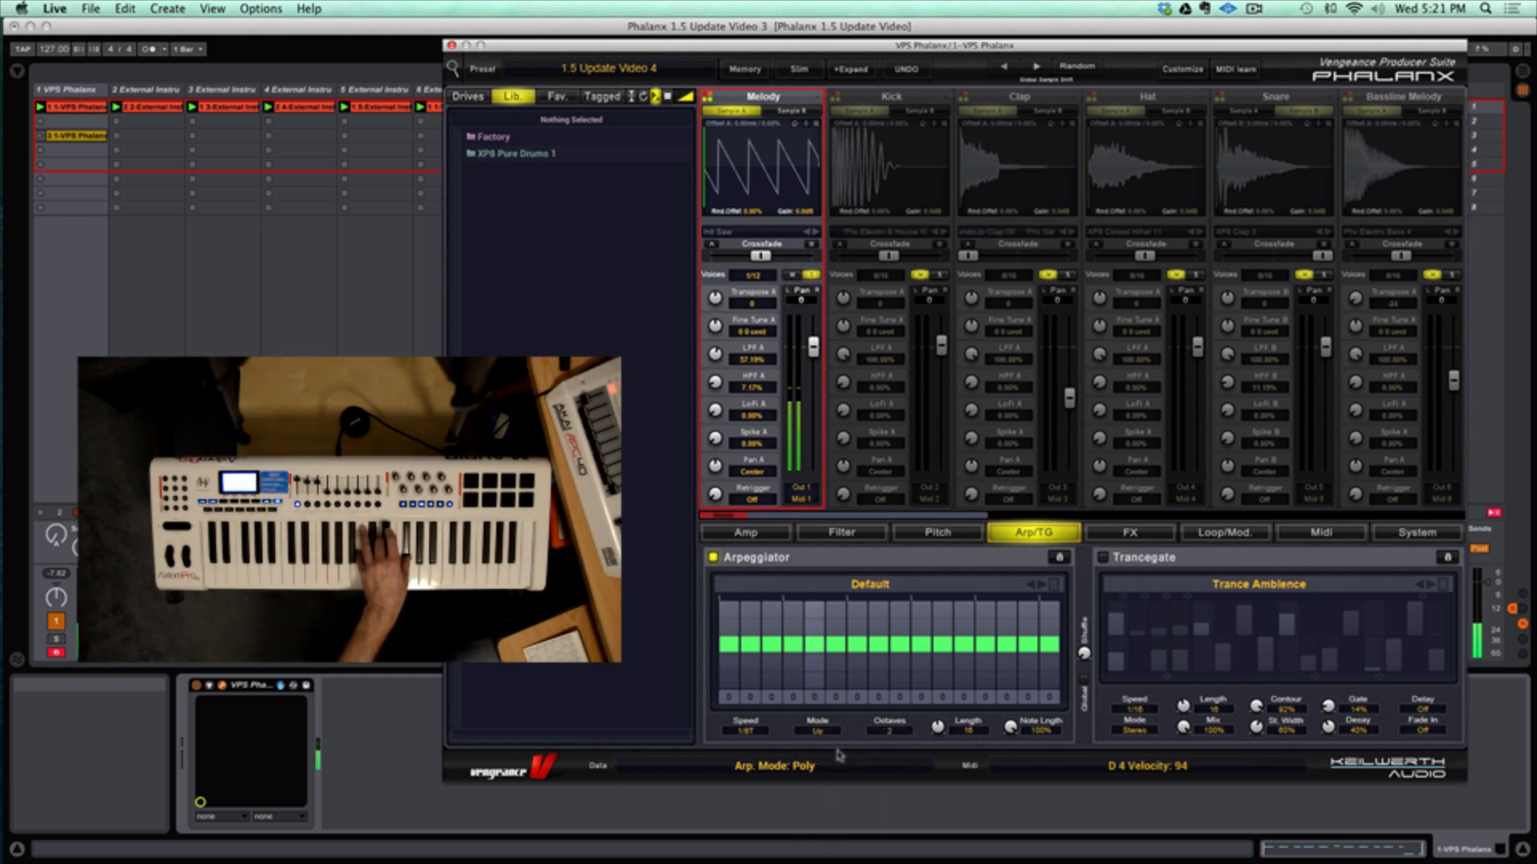
click(889, 730)
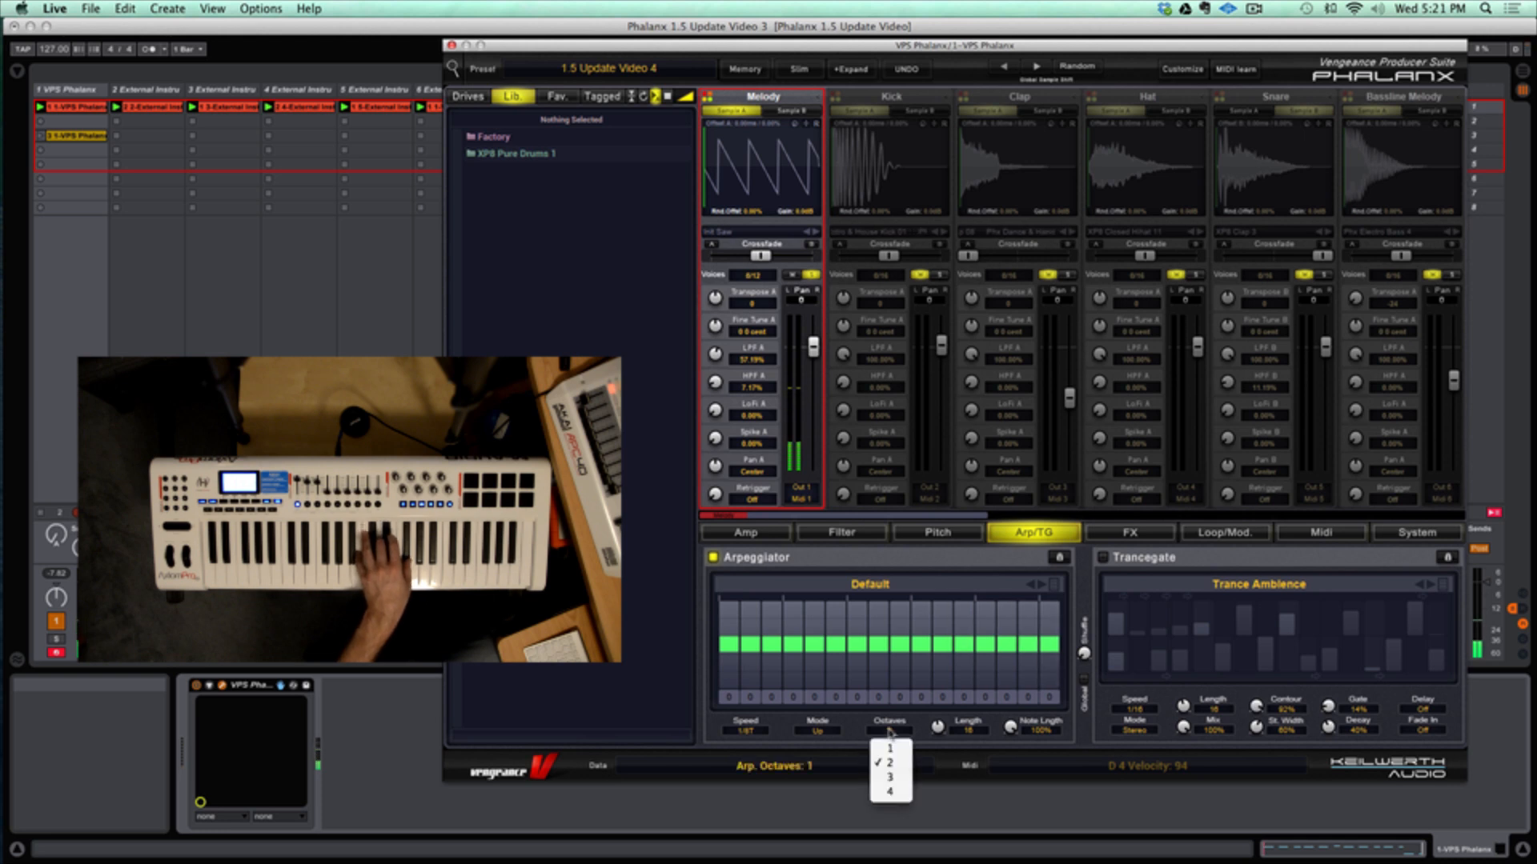
click(885, 757)
Lower the arpeggiator's note length to about 17%, then return it to 100%.
mouse_move(938, 729)
mouse_down()
mouse_move(940, 641)
mouse_move(944, 730)
mouse_up()
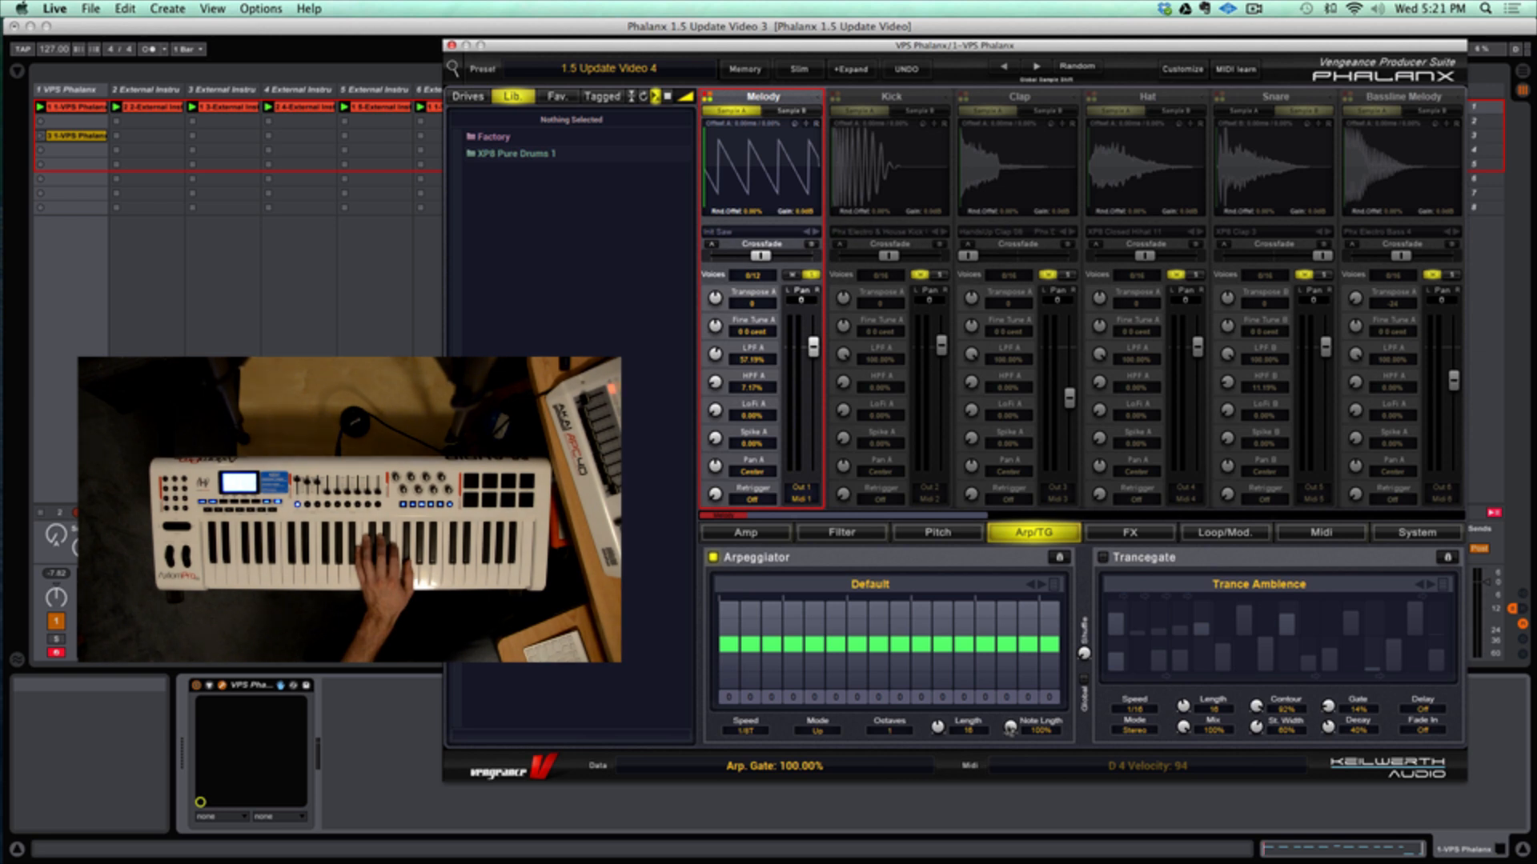
scroll(1010, 727, down, 3)
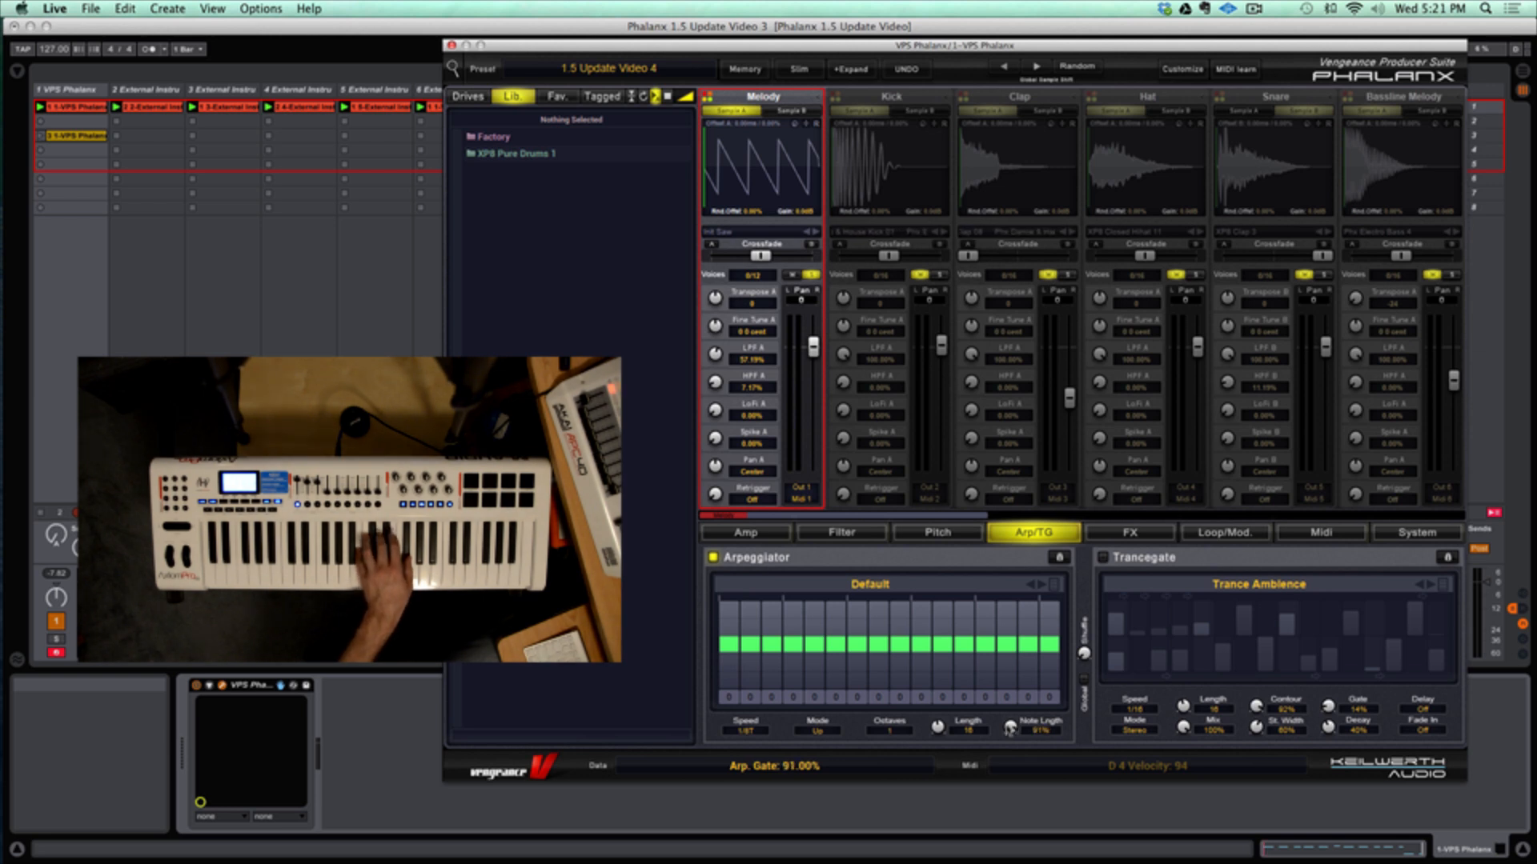
scroll(1010, 727, down, 10)
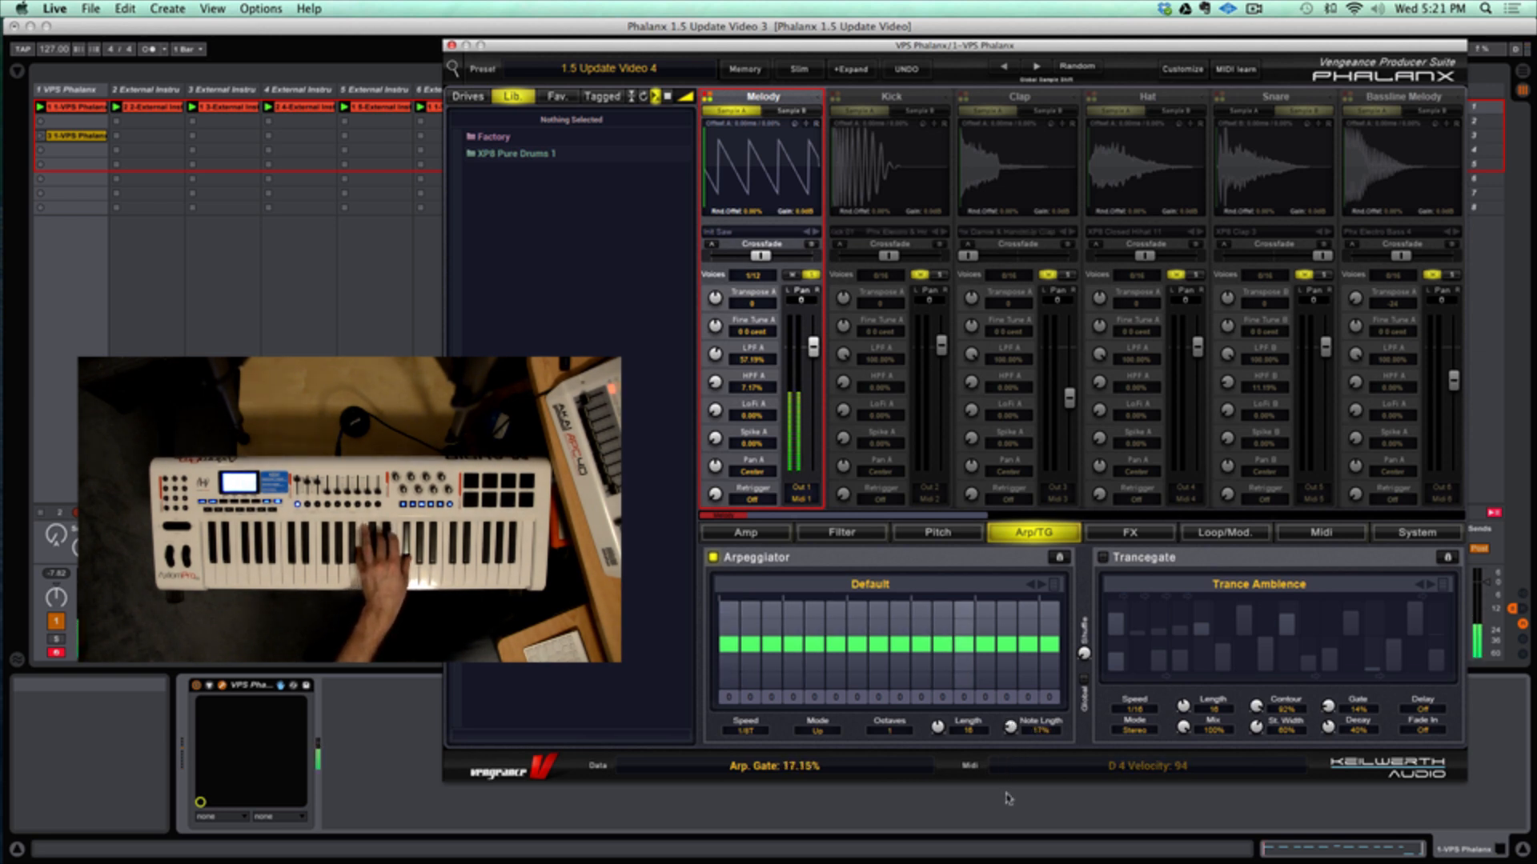
drag(1014, 734, 1012, 583)
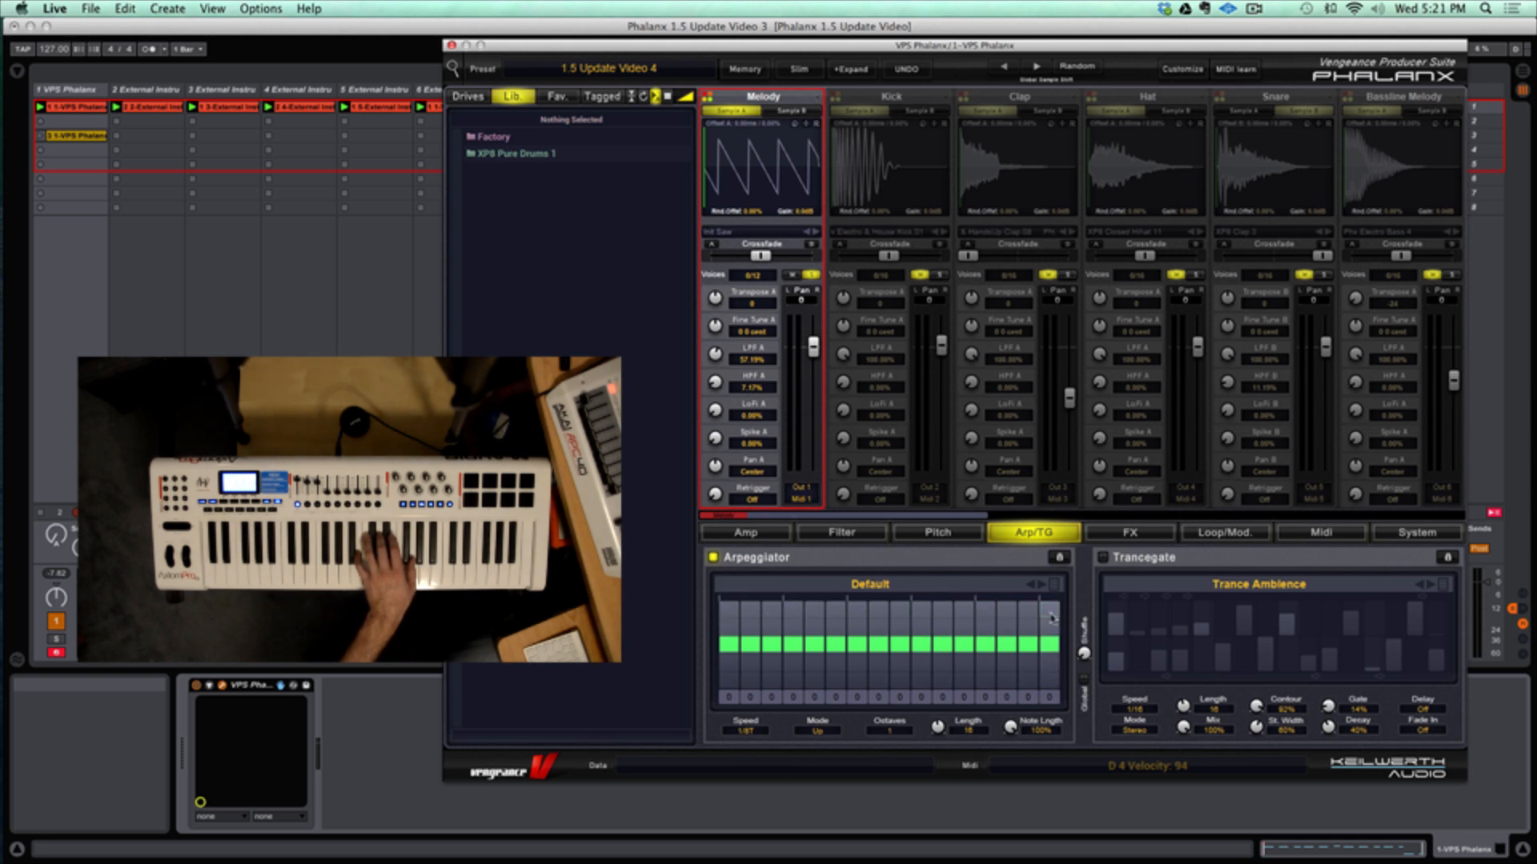
Transpose the arpeggiator's first step to 5, its third step to -4 and its fifth step to -5.
drag(740, 615, 731, 692)
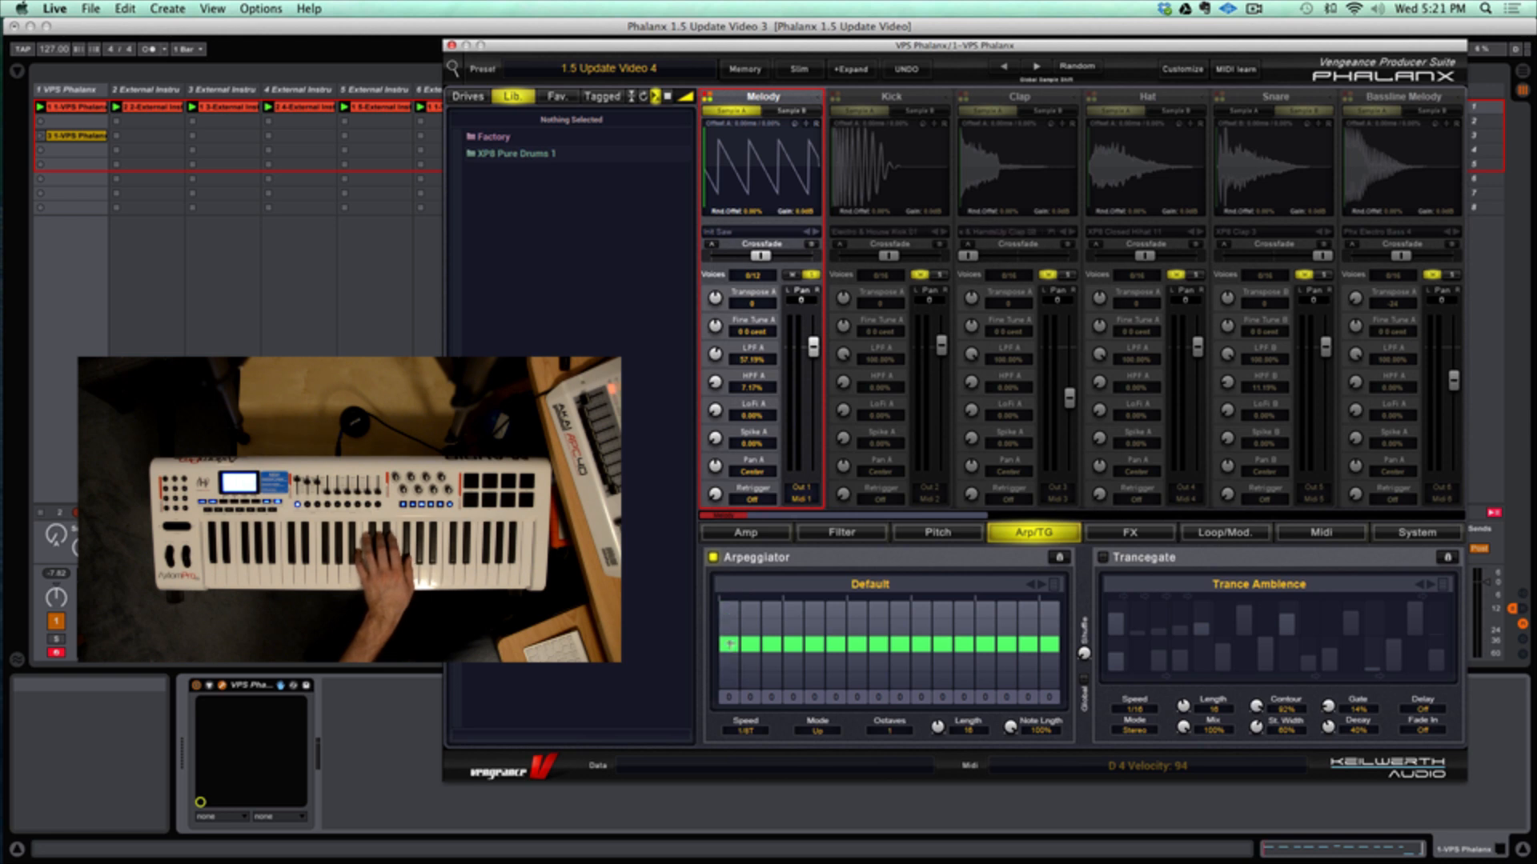
mouse_move(731, 630)
mouse_down()
mouse_move(732, 680)
mouse_move(735, 619)
mouse_move(735, 680)
mouse_move(735, 646)
mouse_up()
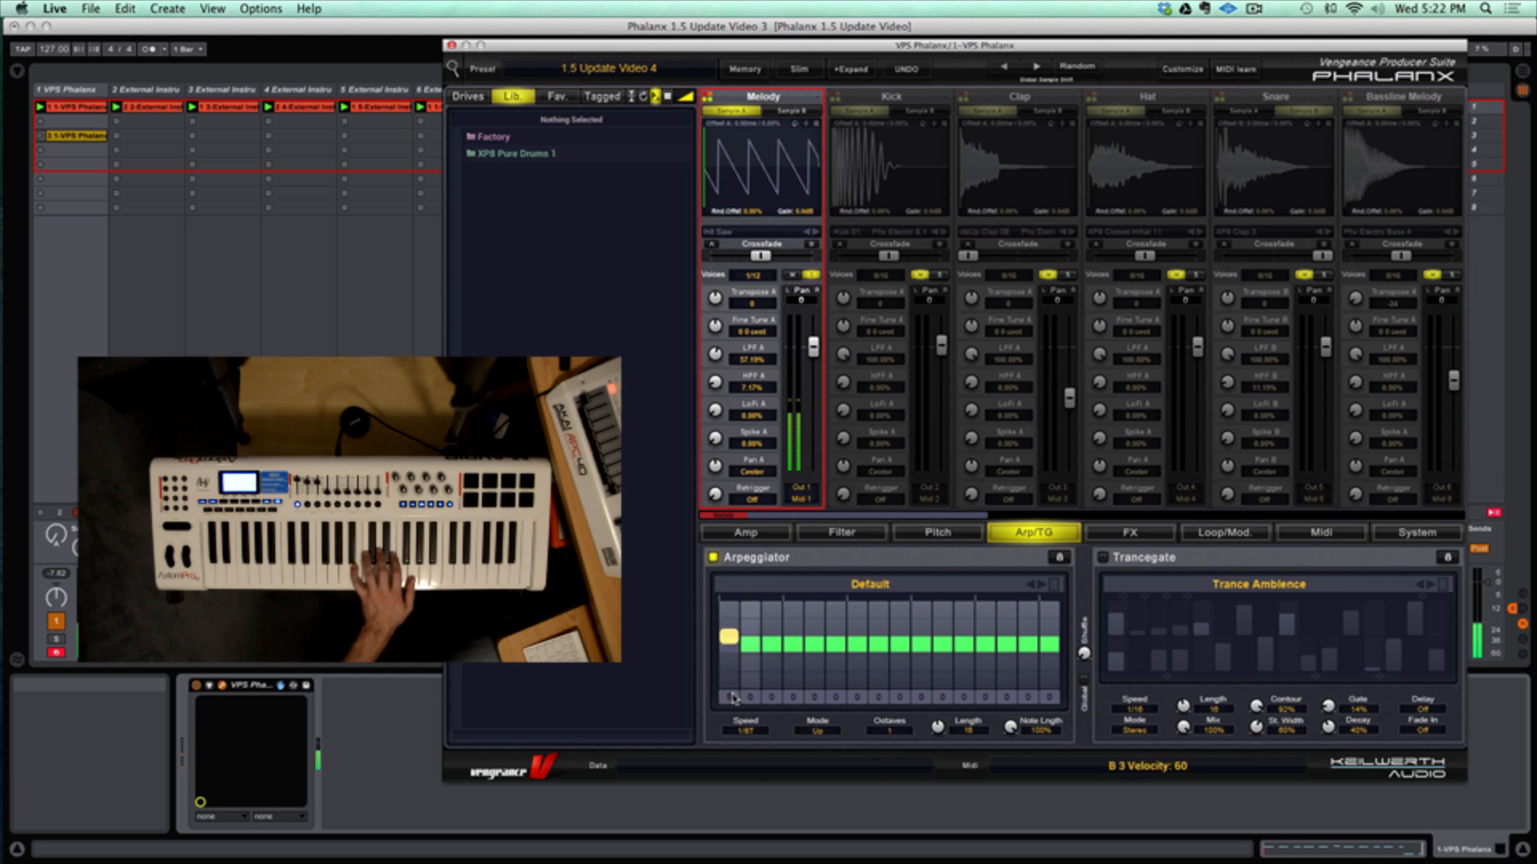
mouse_move(770, 698)
mouse_down()
mouse_move(772, 714)
mouse_move(817, 716)
mouse_up()
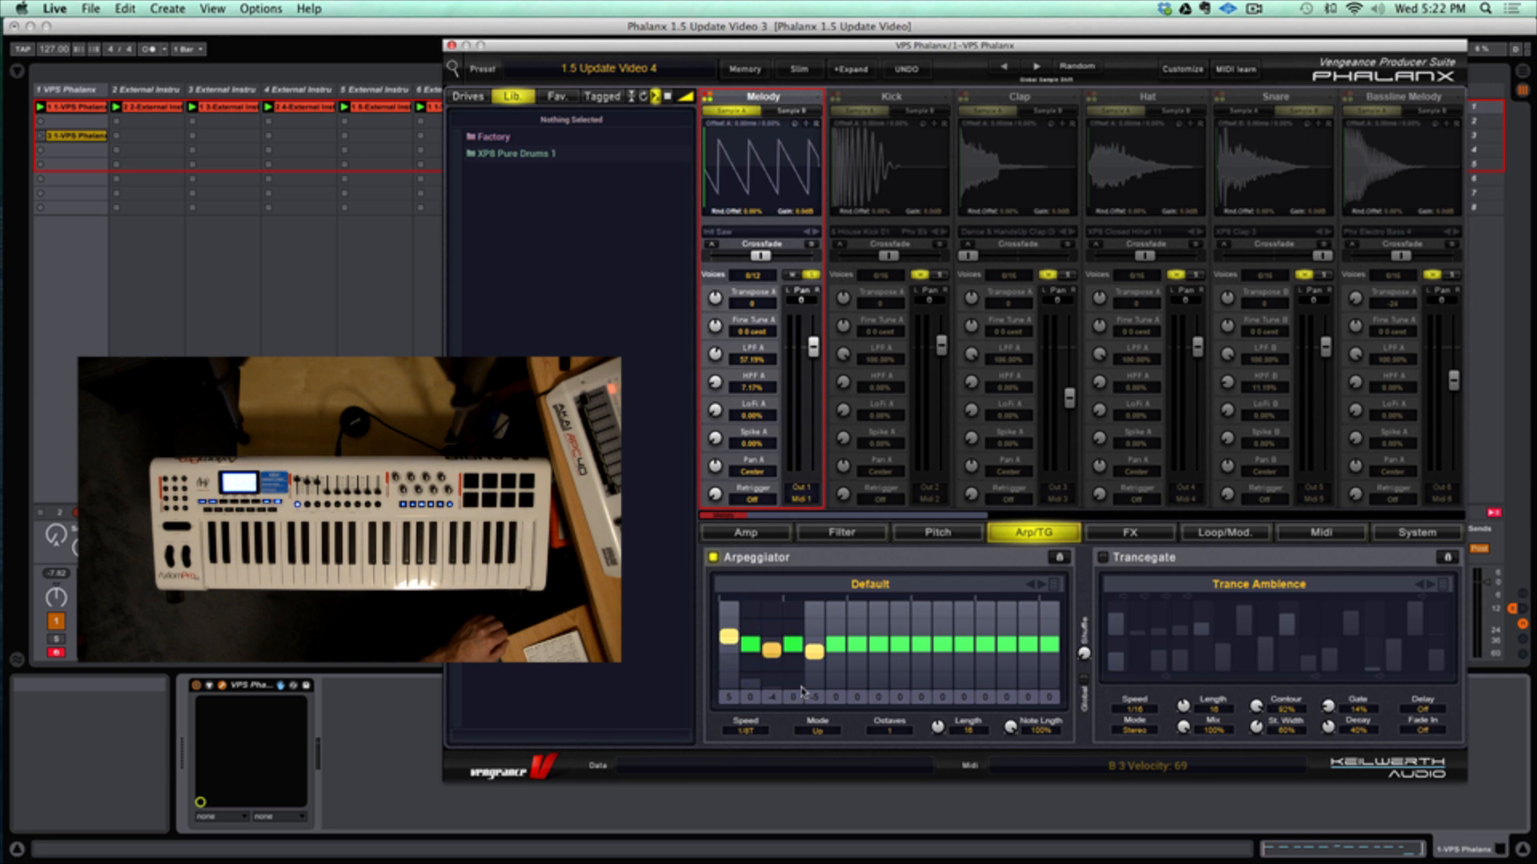
Try uneven velocity levels across the arpeggiator's 16 steps, then raise them all back to full.
mouse_move(728, 684)
mouse_down()
mouse_move(781, 616)
mouse_move(840, 632)
mouse_move(920, 624)
mouse_move(963, 692)
mouse_move(1067, 598)
mouse_up()
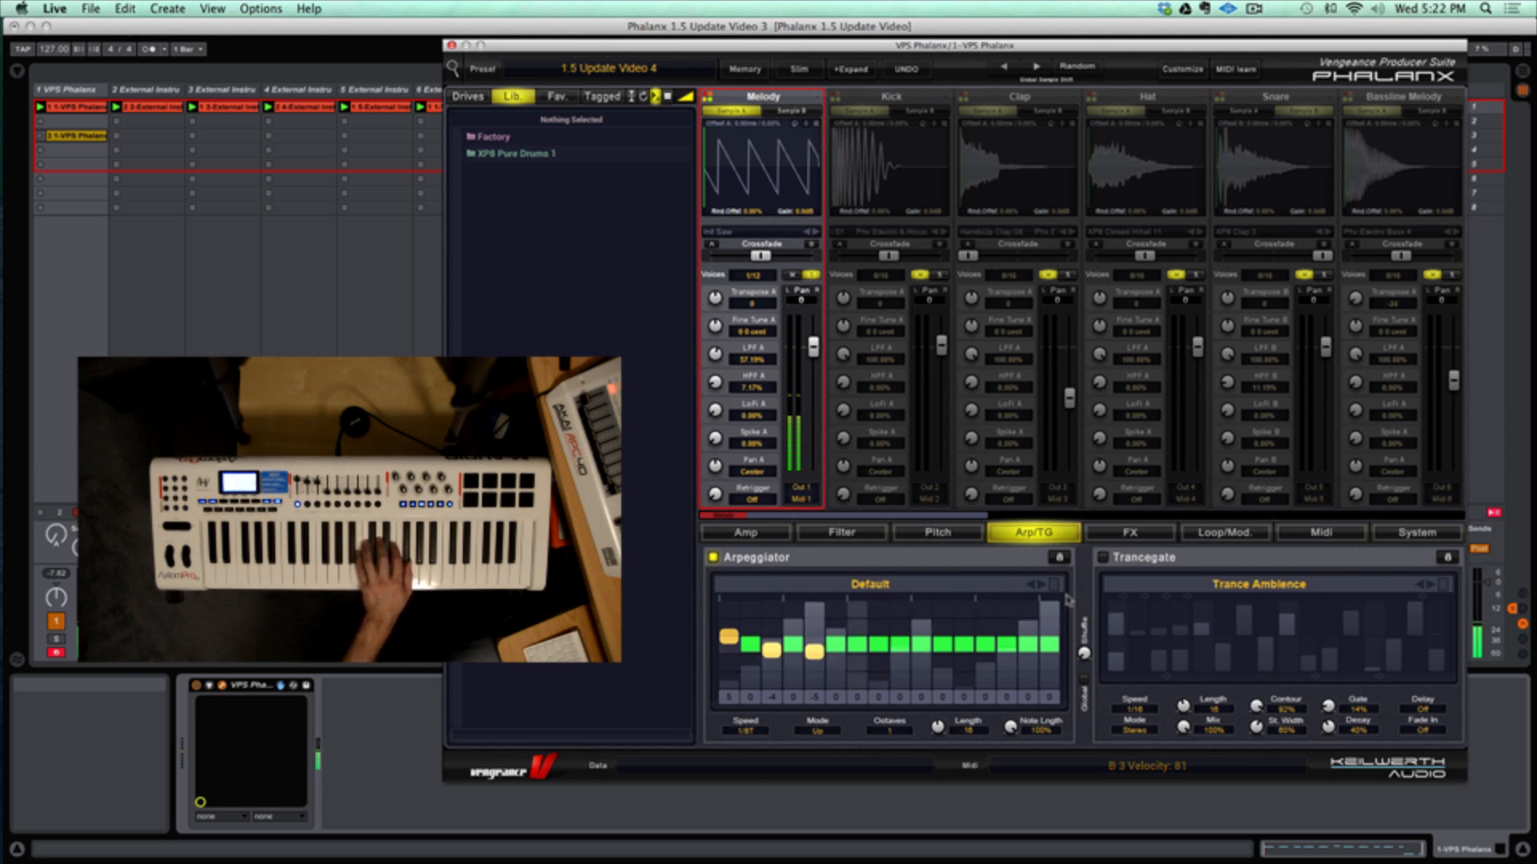
drag(721, 596, 1043, 592)
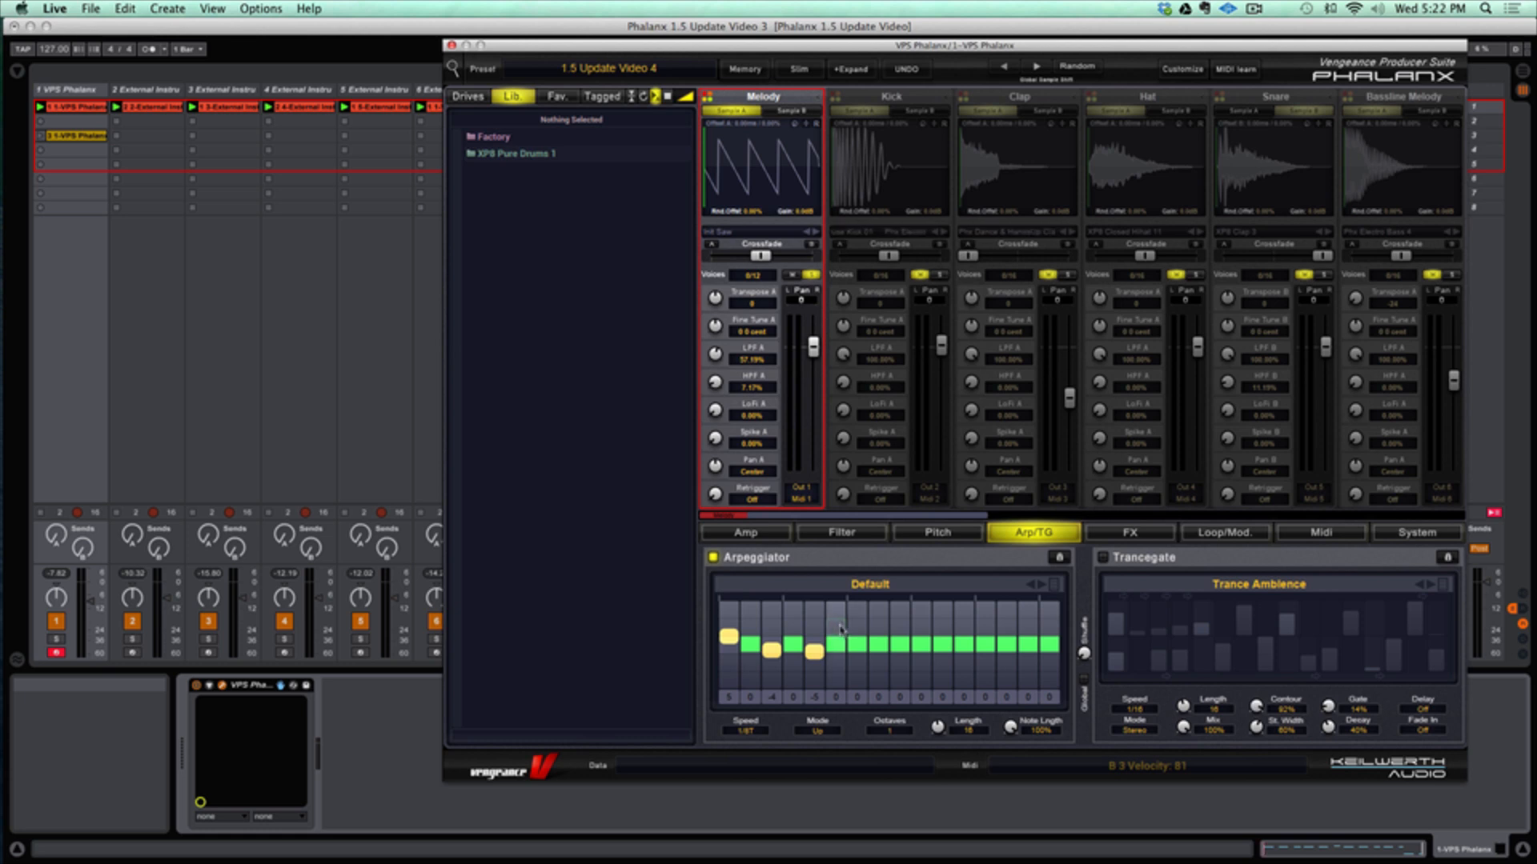
Switch the Melody pad from the arpeggiator to the Trancegate and load the Trancegate's Default Settings.
click(1103, 557)
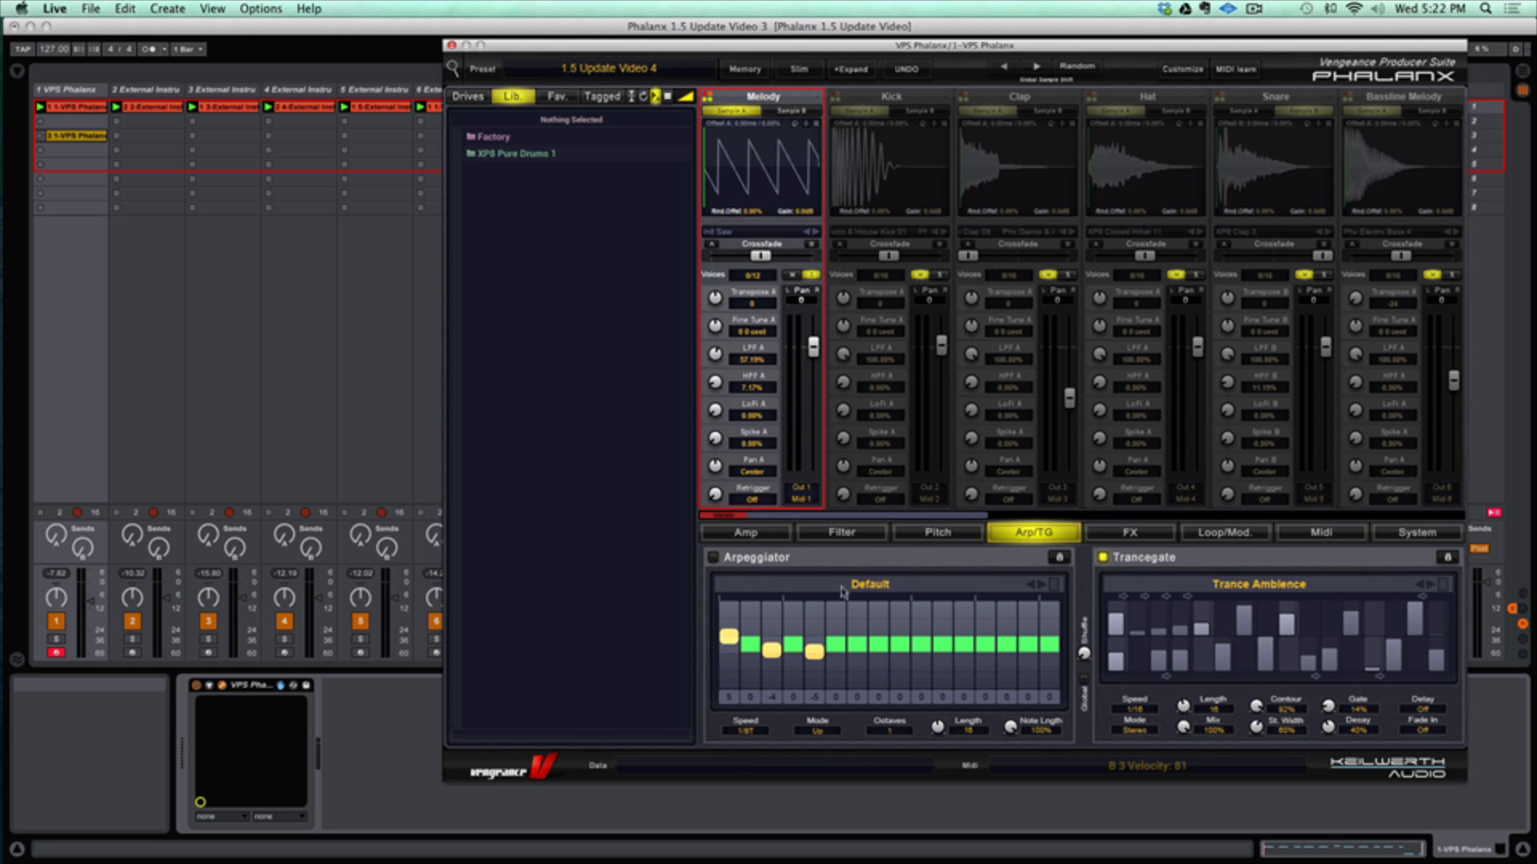
click(1445, 585)
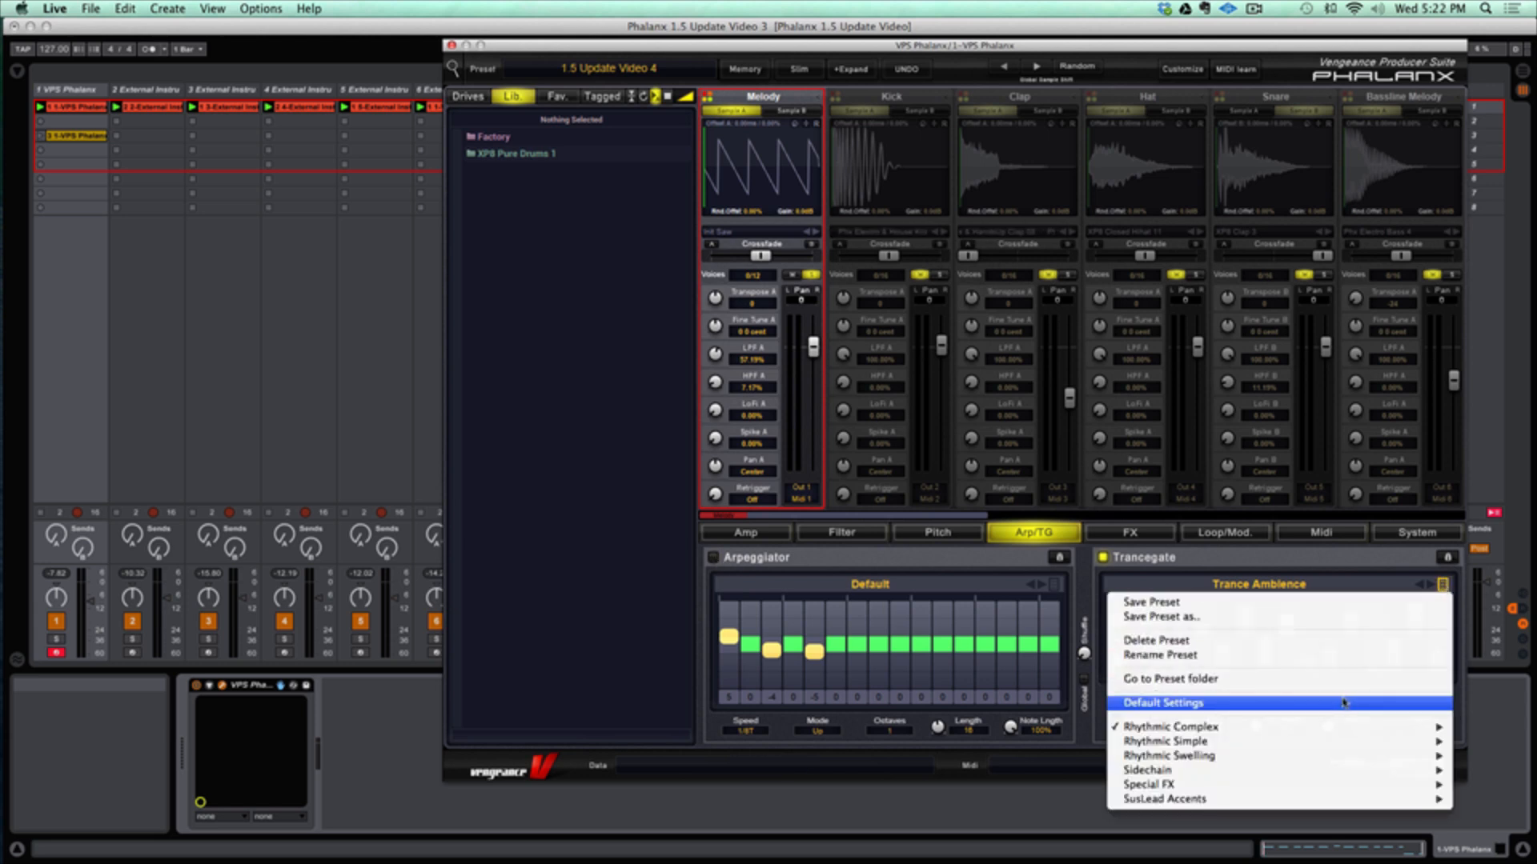
click(1344, 702)
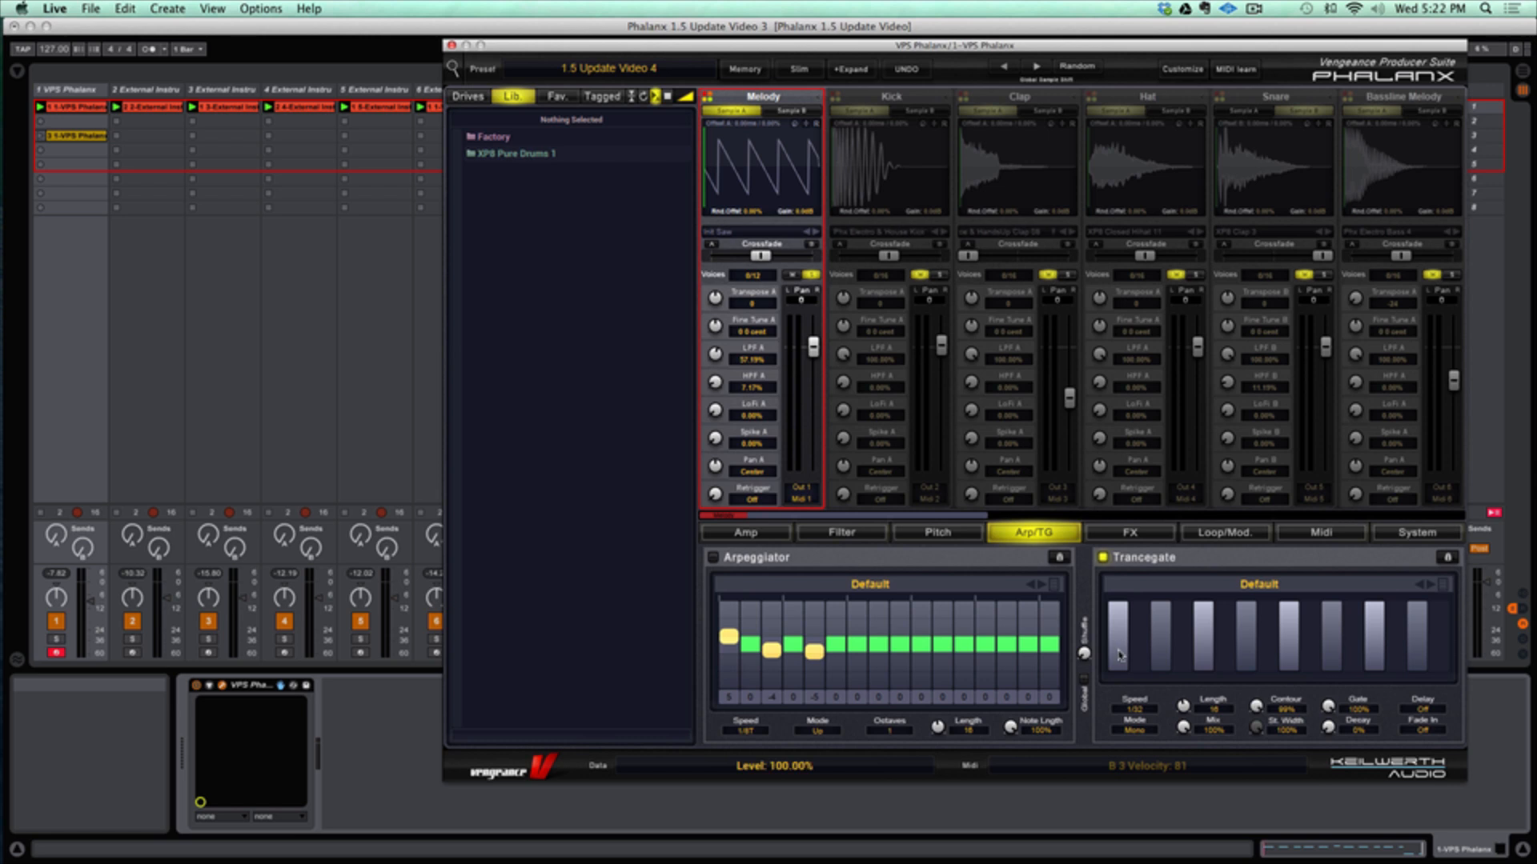
Set the Trancegate speed to 1/16 and try different gate, contour and decay amounts.
click(1134, 709)
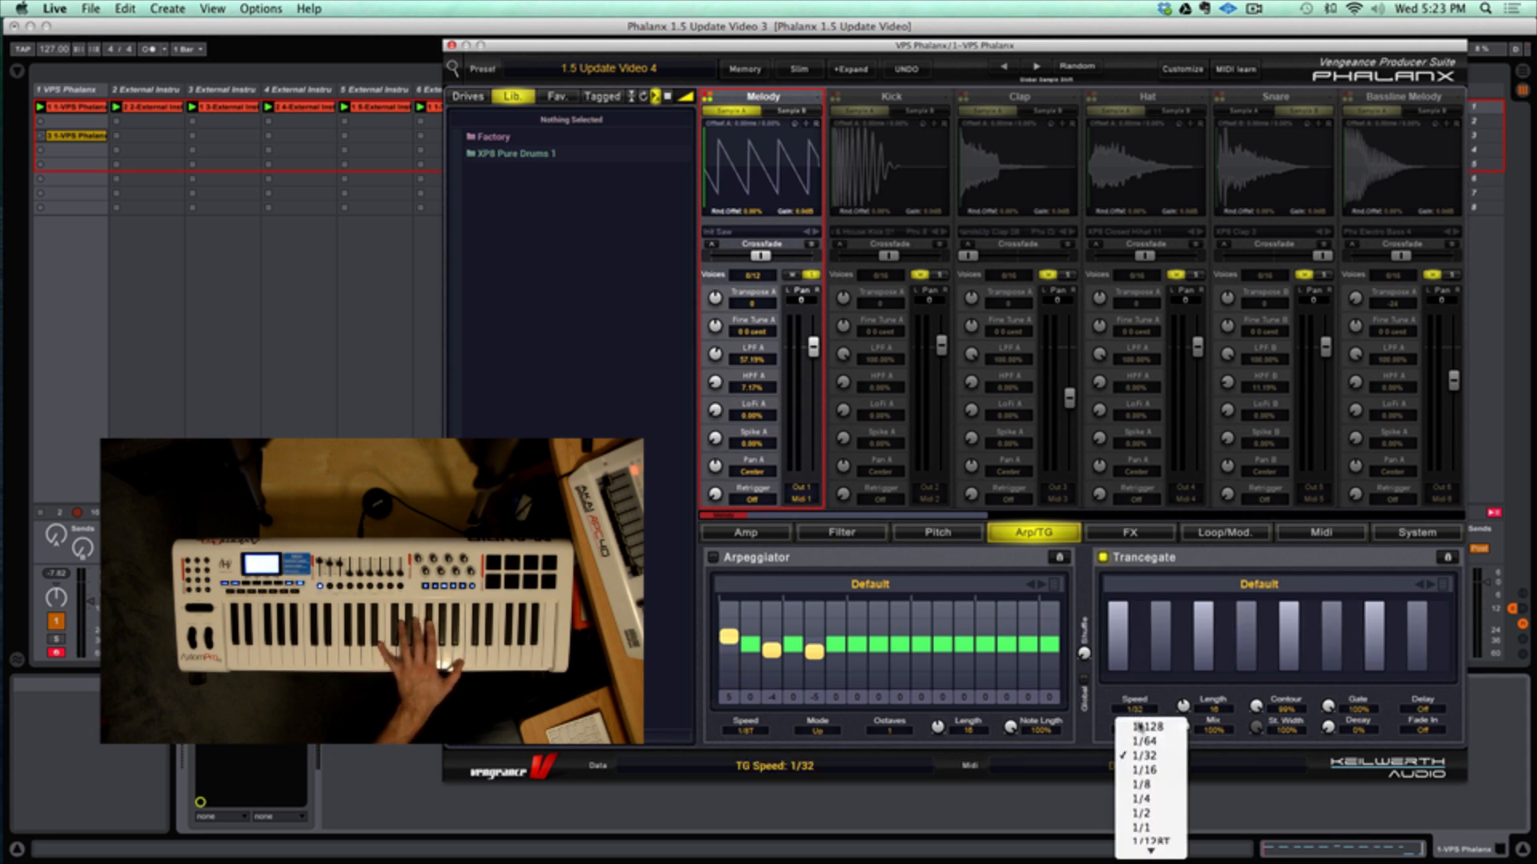
click(1143, 773)
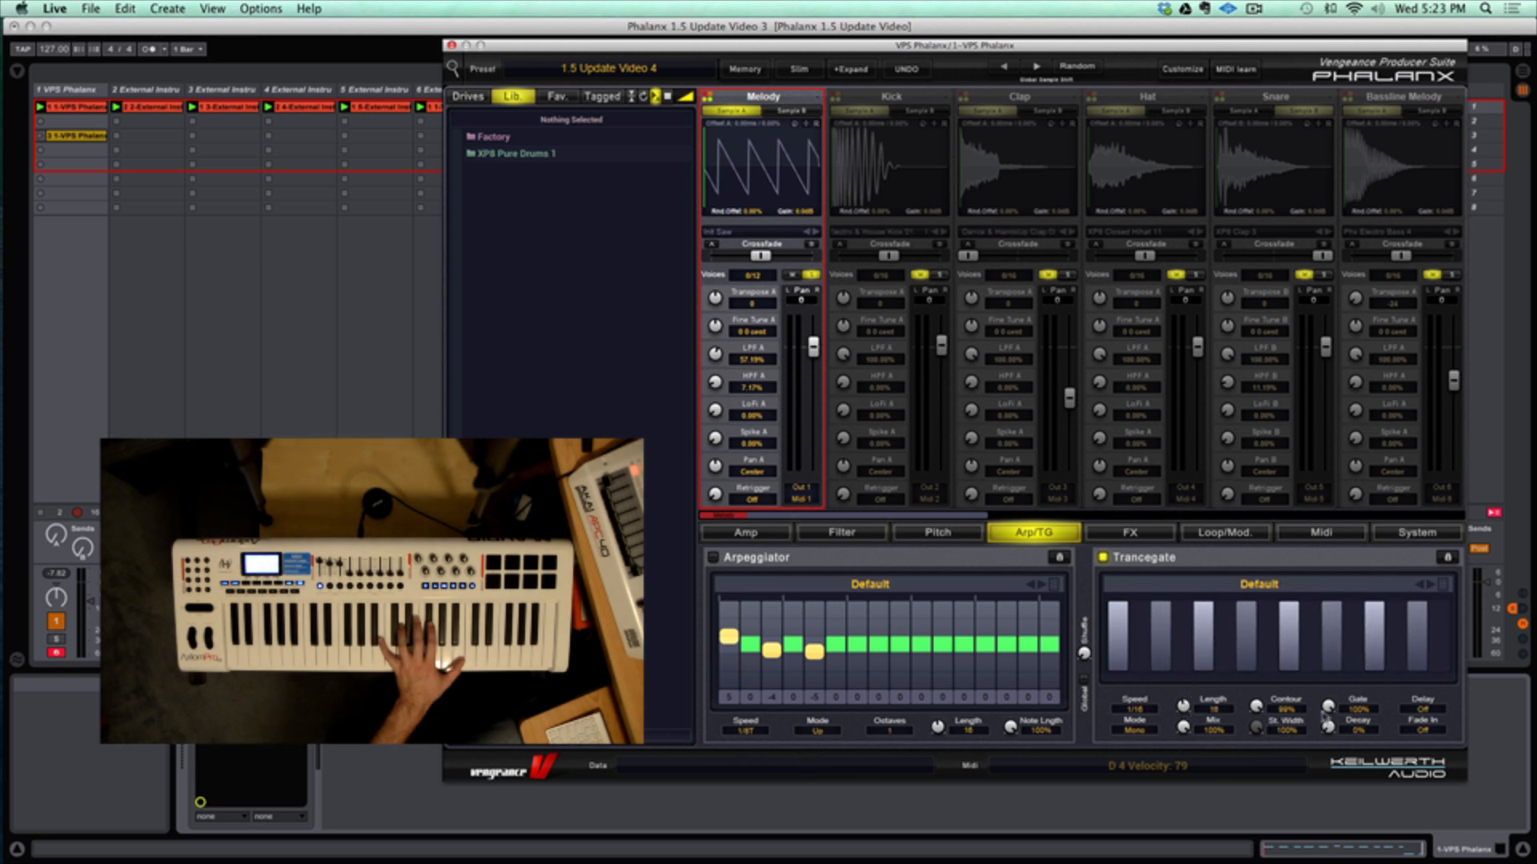
mouse_move(1330, 710)
drag(1326, 707, 1319, 550)
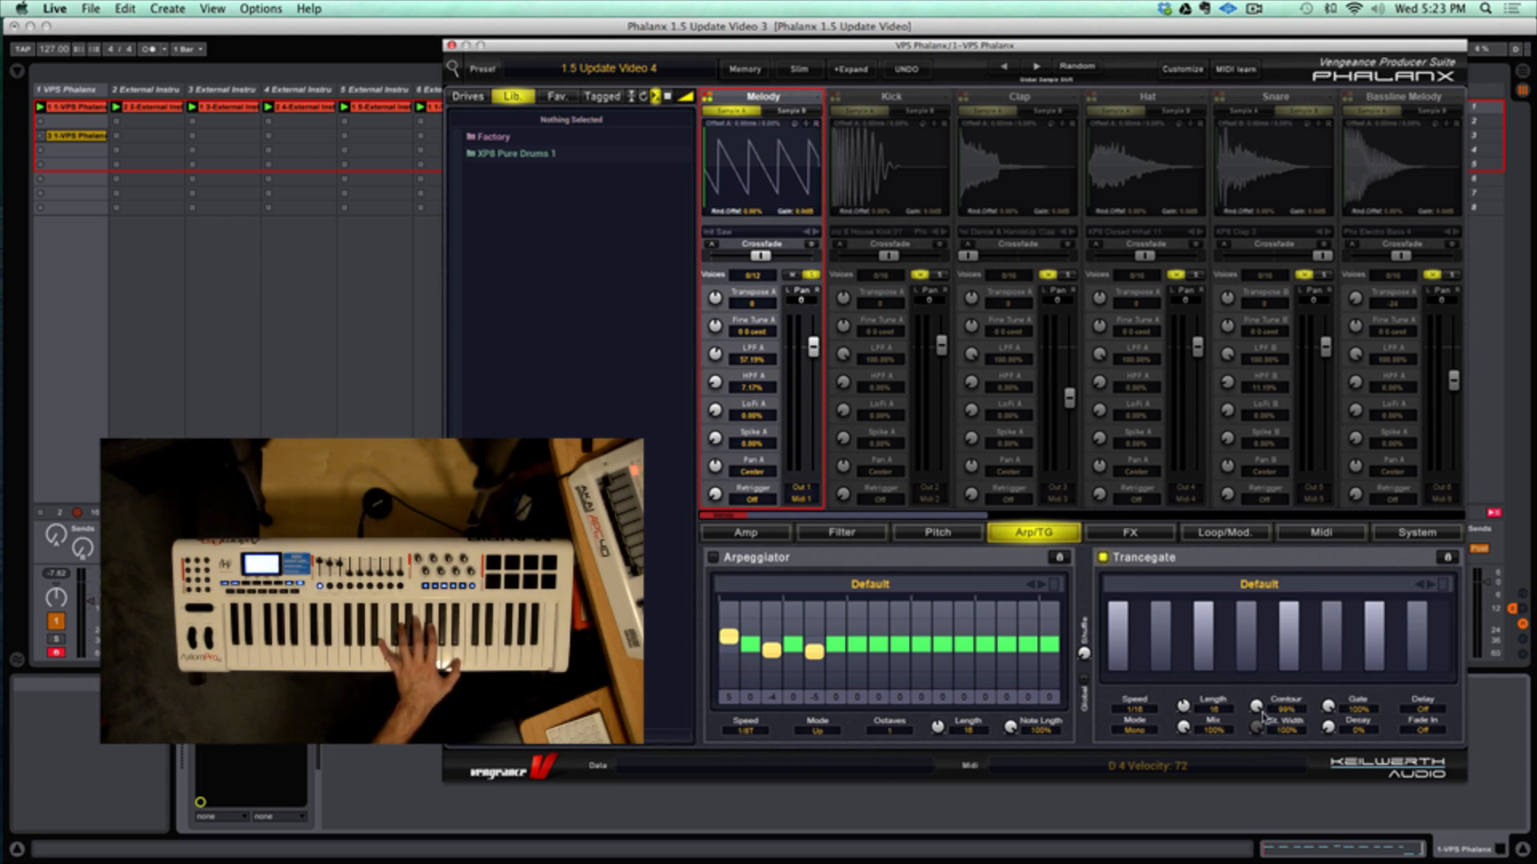
drag(1262, 718, 1259, 632)
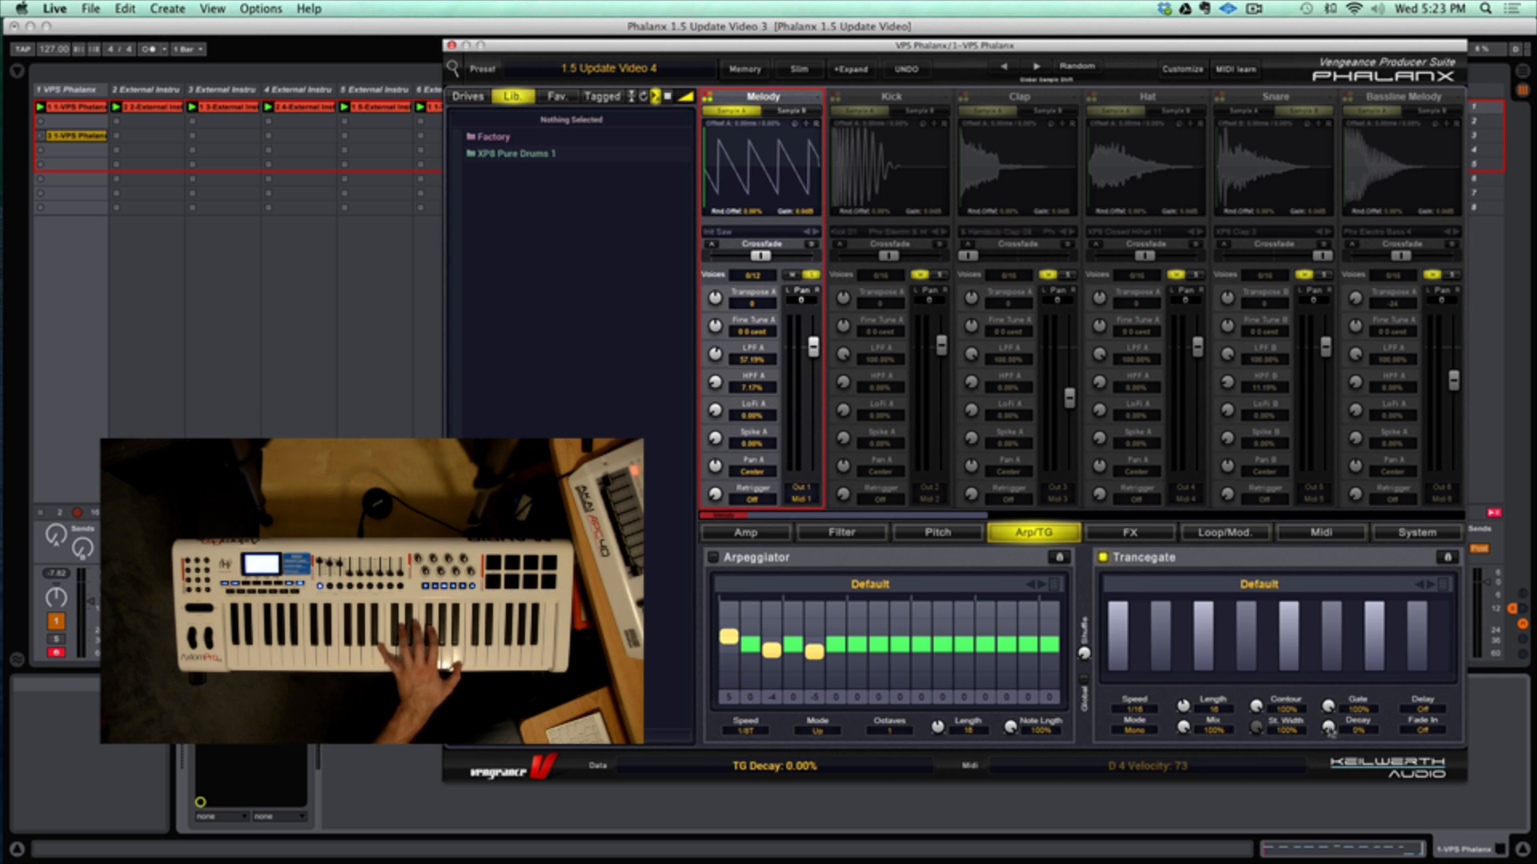
drag(1280, 709, 1262, 730)
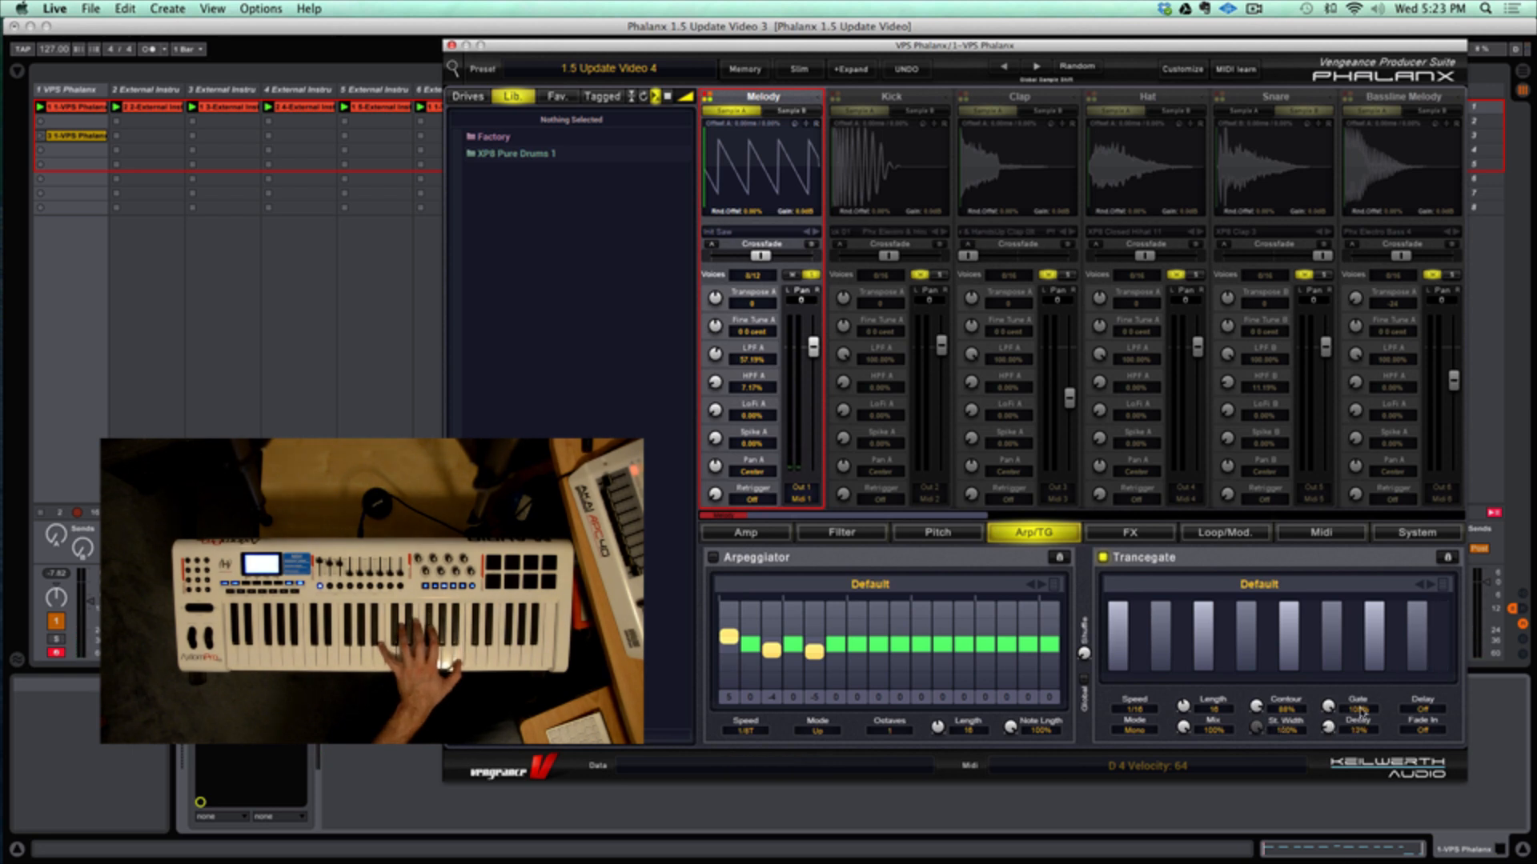
Set the Trancegate's delay to 1/4 and its fade to in 1/2, and lower its mix.
click(1421, 708)
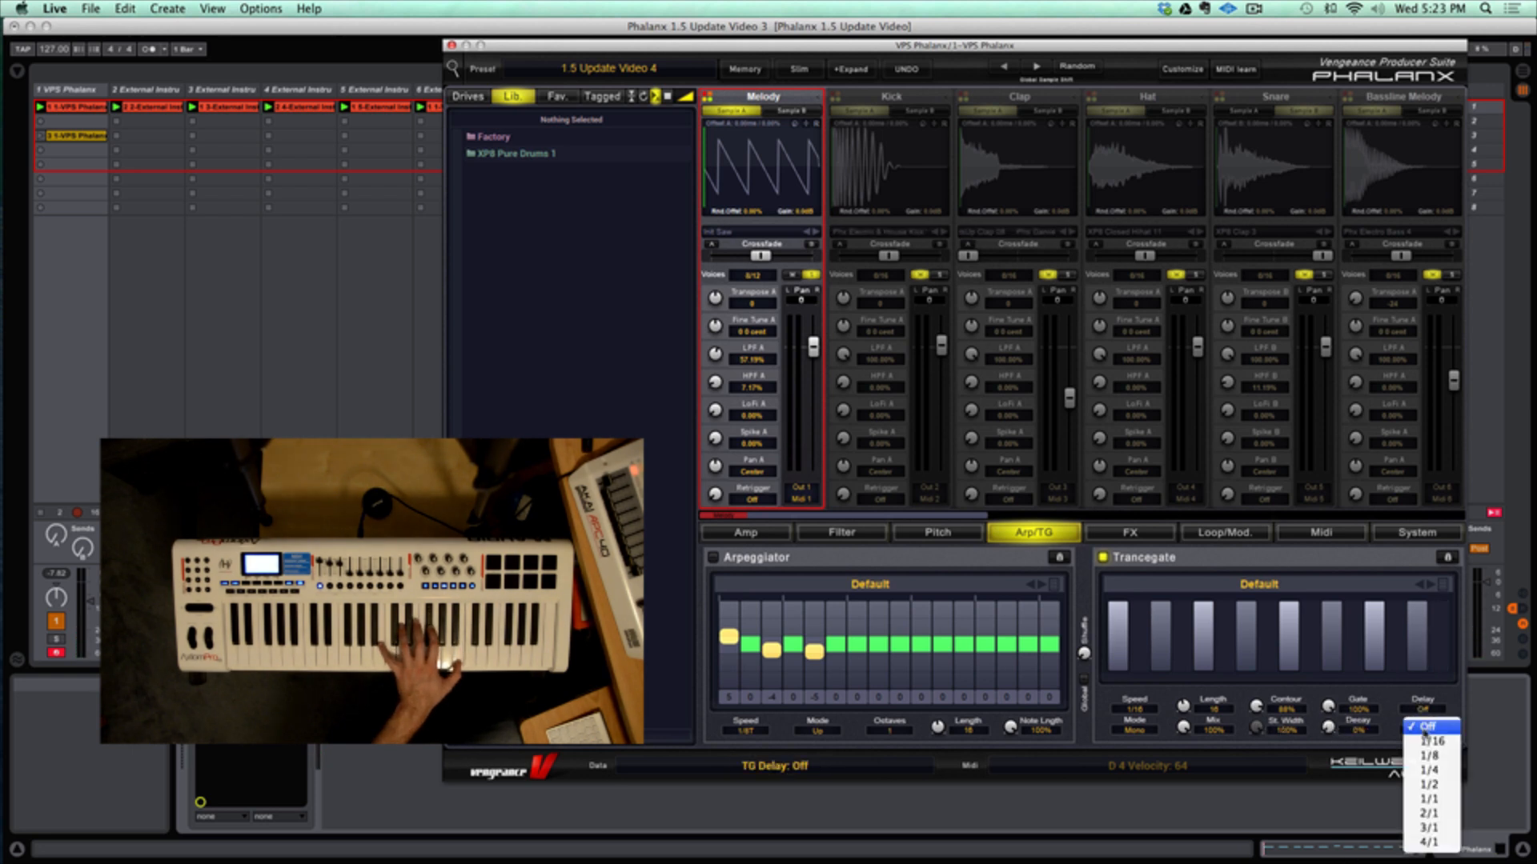
click(1423, 773)
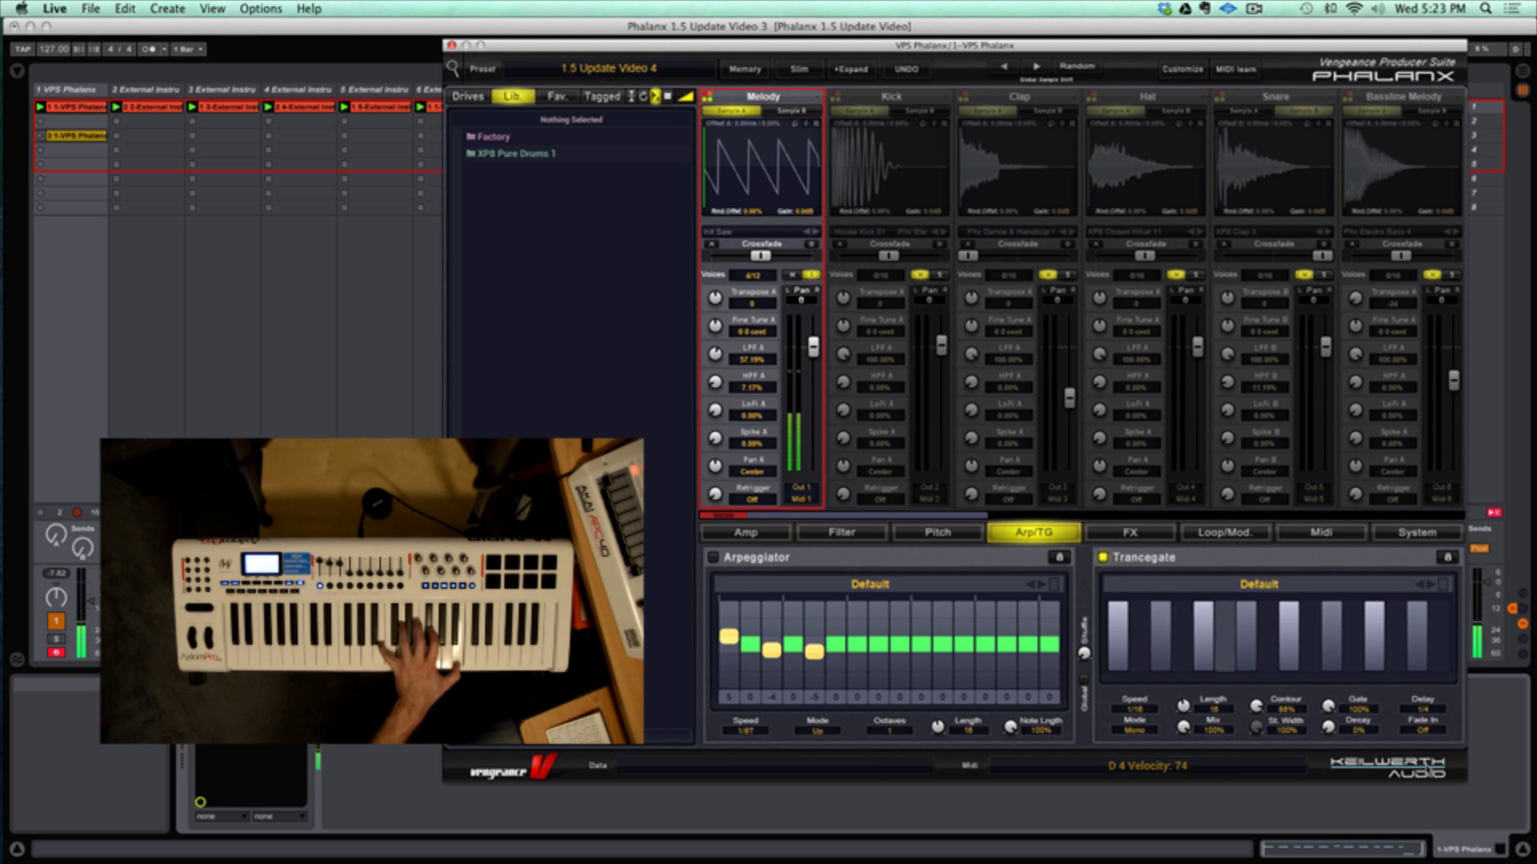
click(1425, 746)
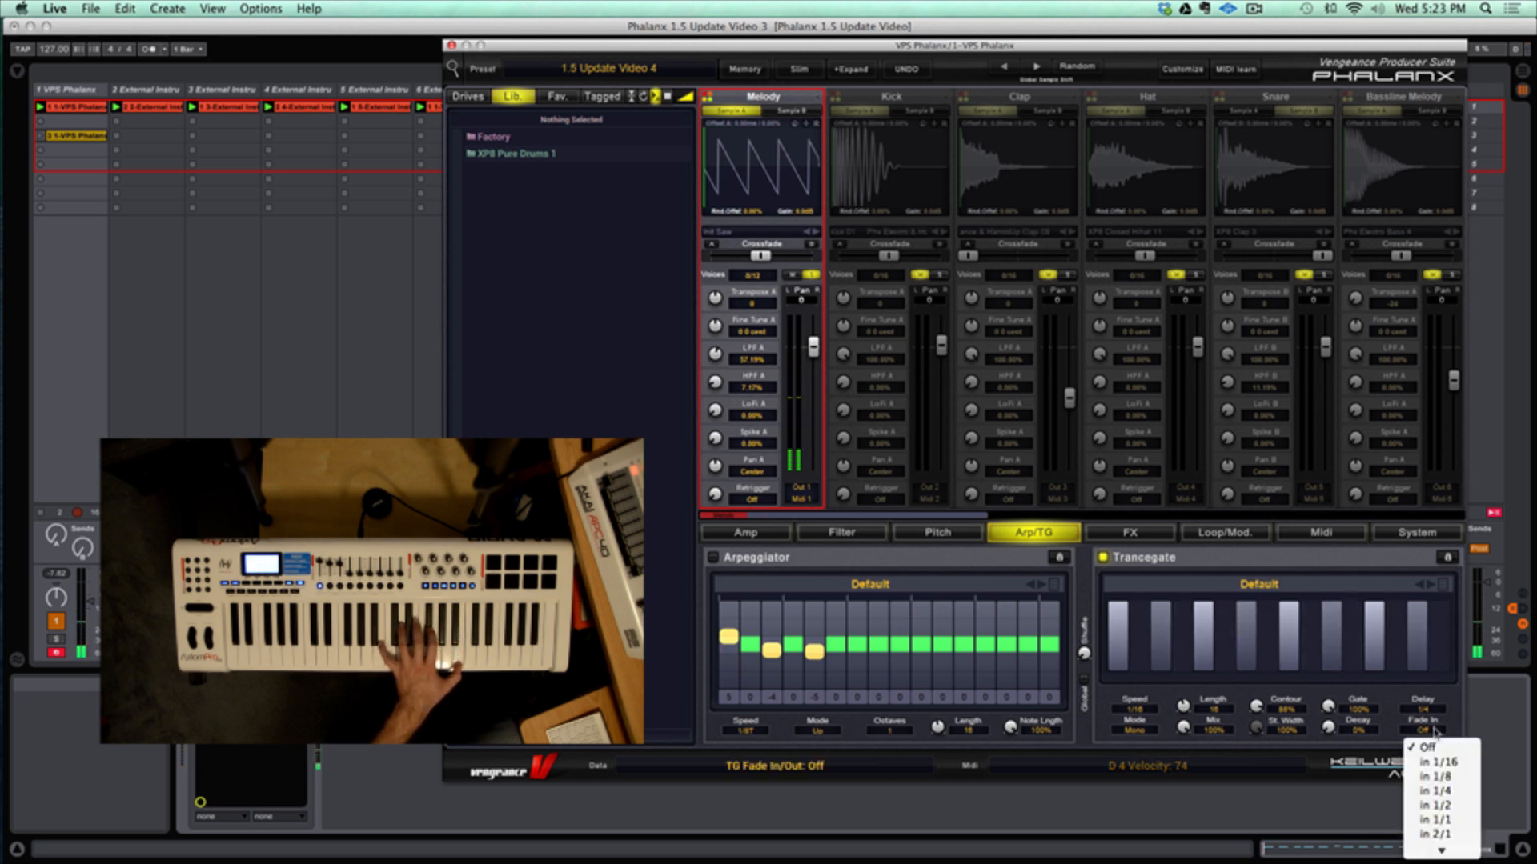
click(1440, 806)
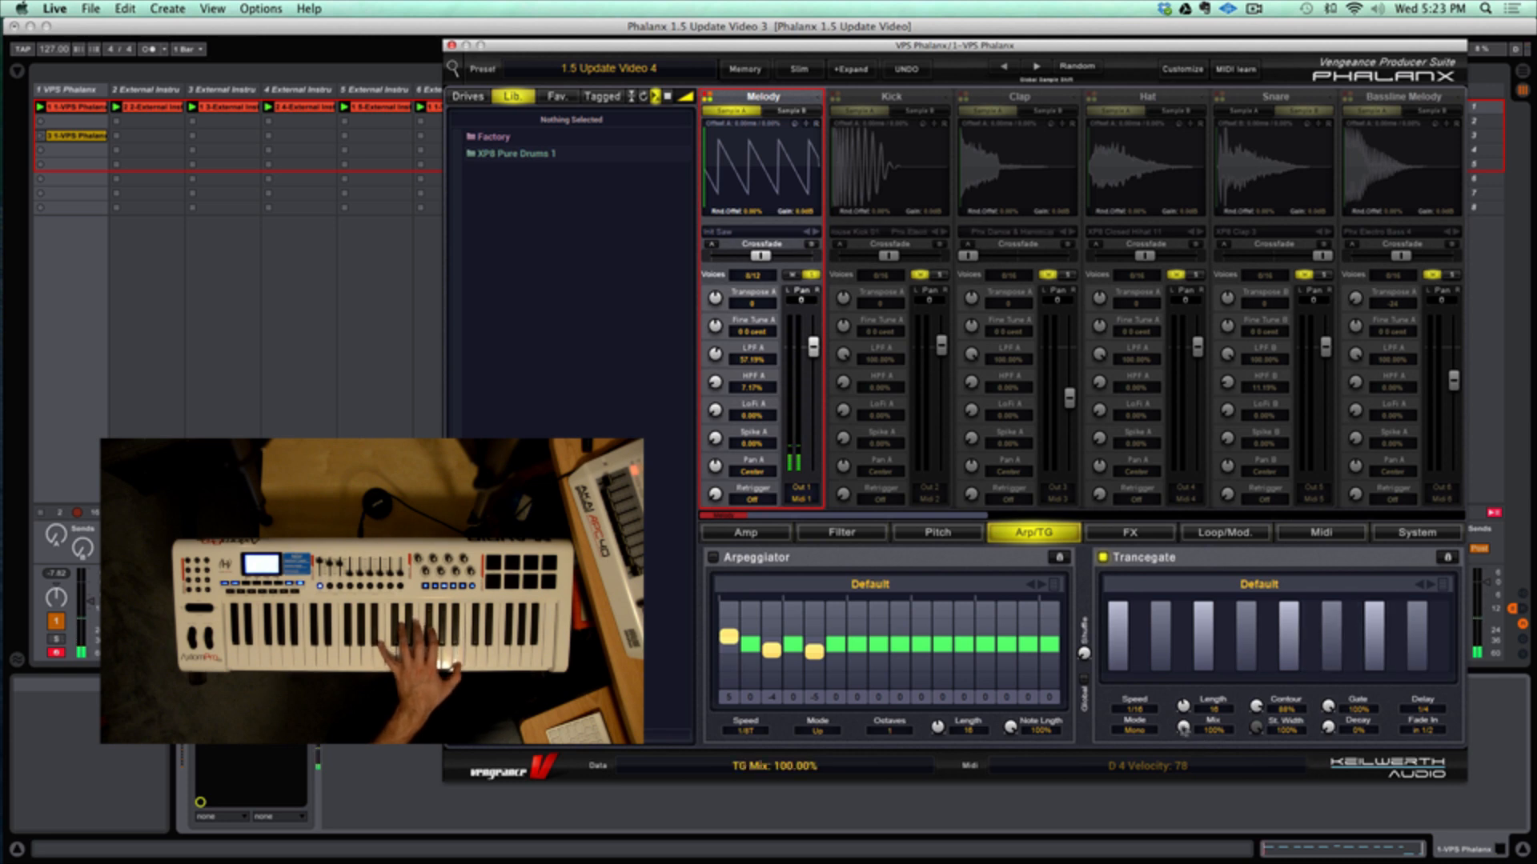
drag(1185, 728, 1186, 796)
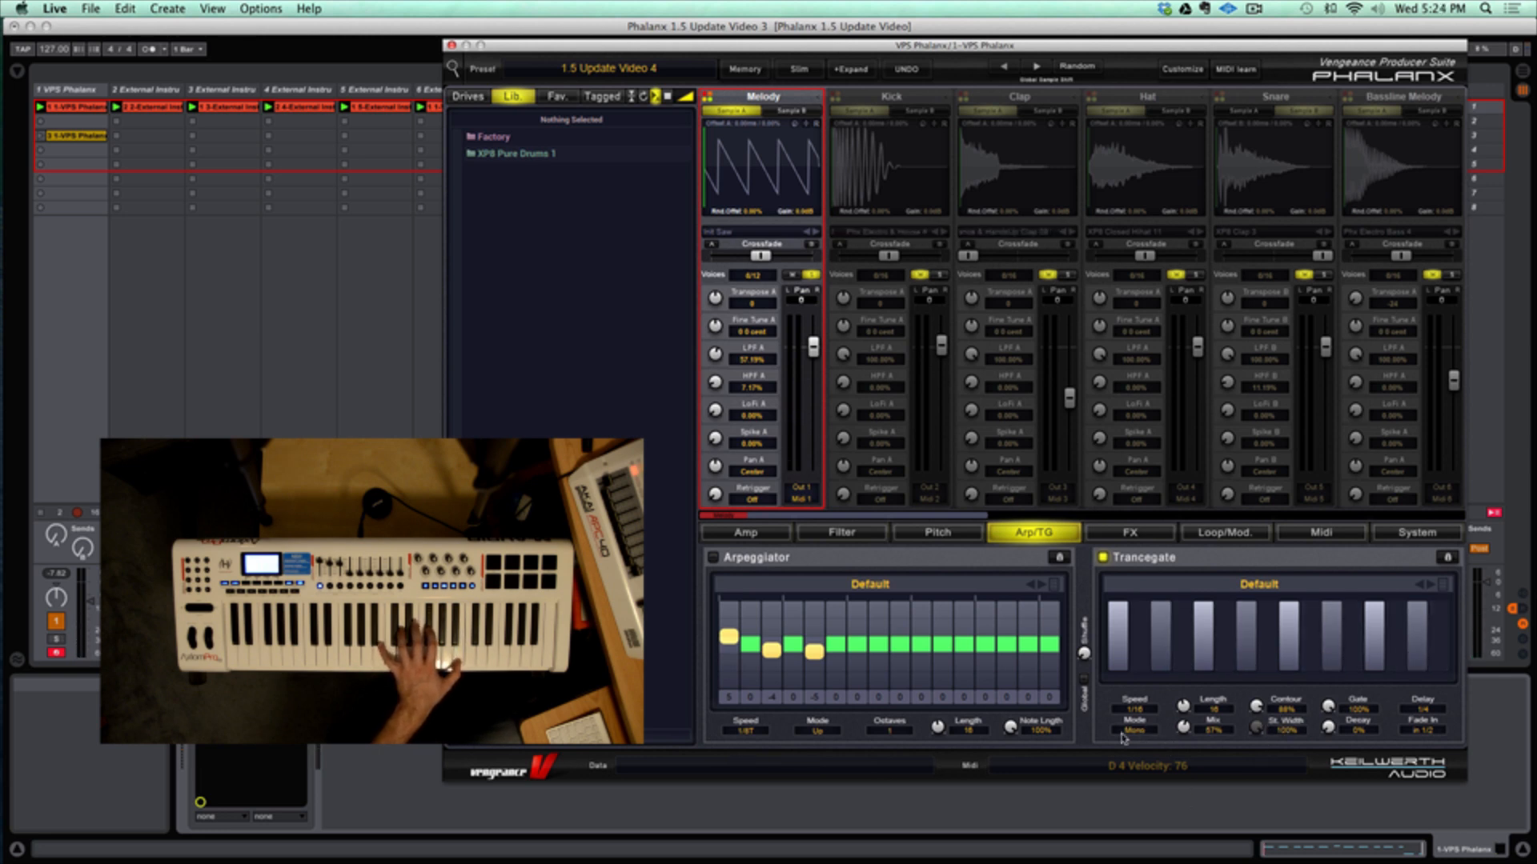
Change the Trancegate mode to Stereo and try its stereo width, returning it to 100%.
click(1143, 732)
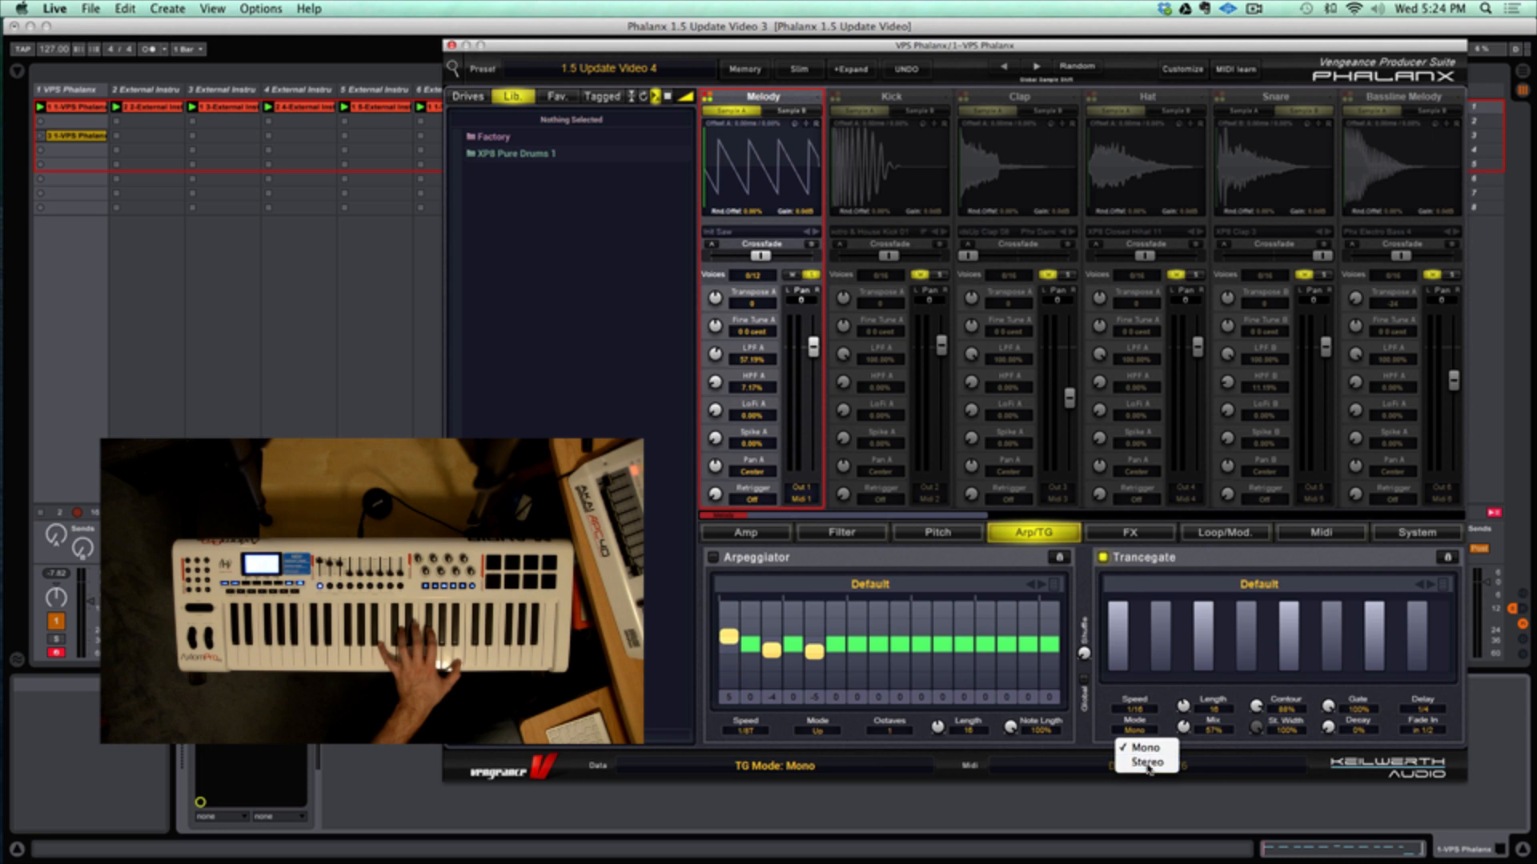
click(1147, 763)
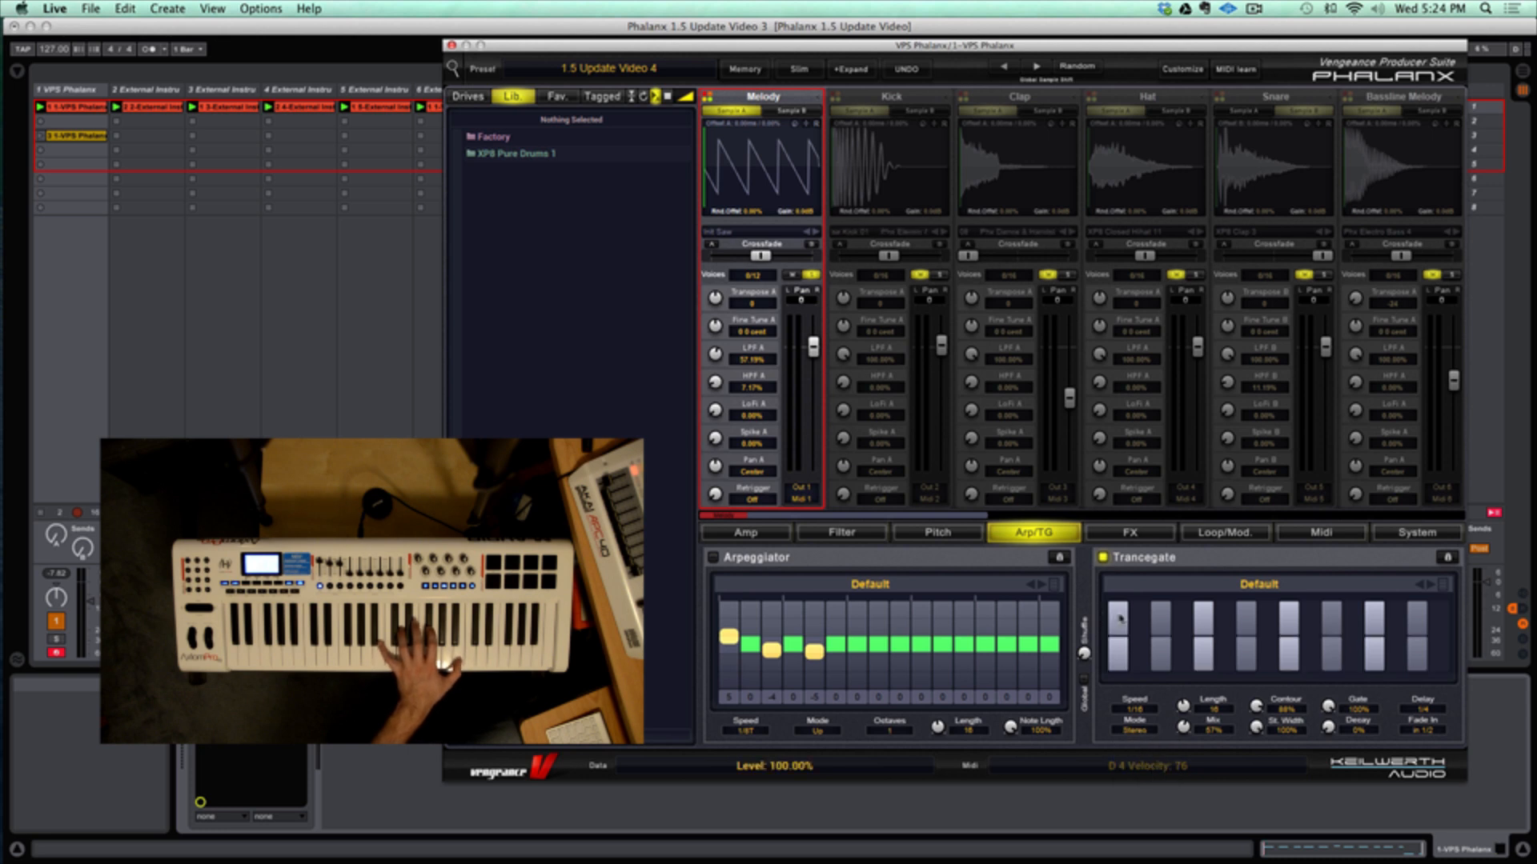
drag(1280, 743, 1259, 738)
drag(1270, 792, 1263, 724)
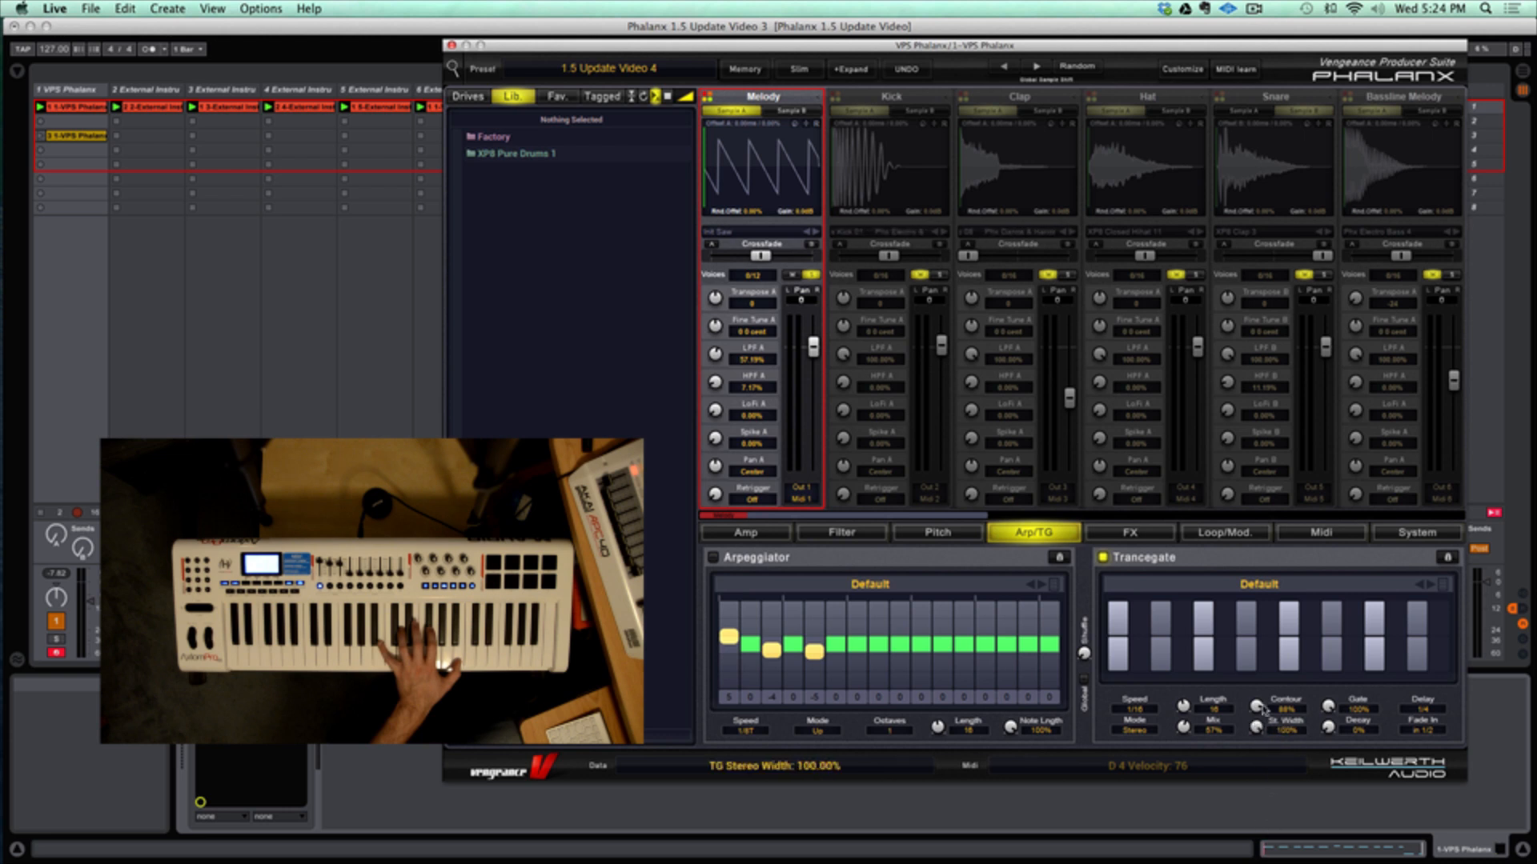
Fill the empty Trancegate steps in both stereo rows and link some neighbouring steps.
click(1119, 627)
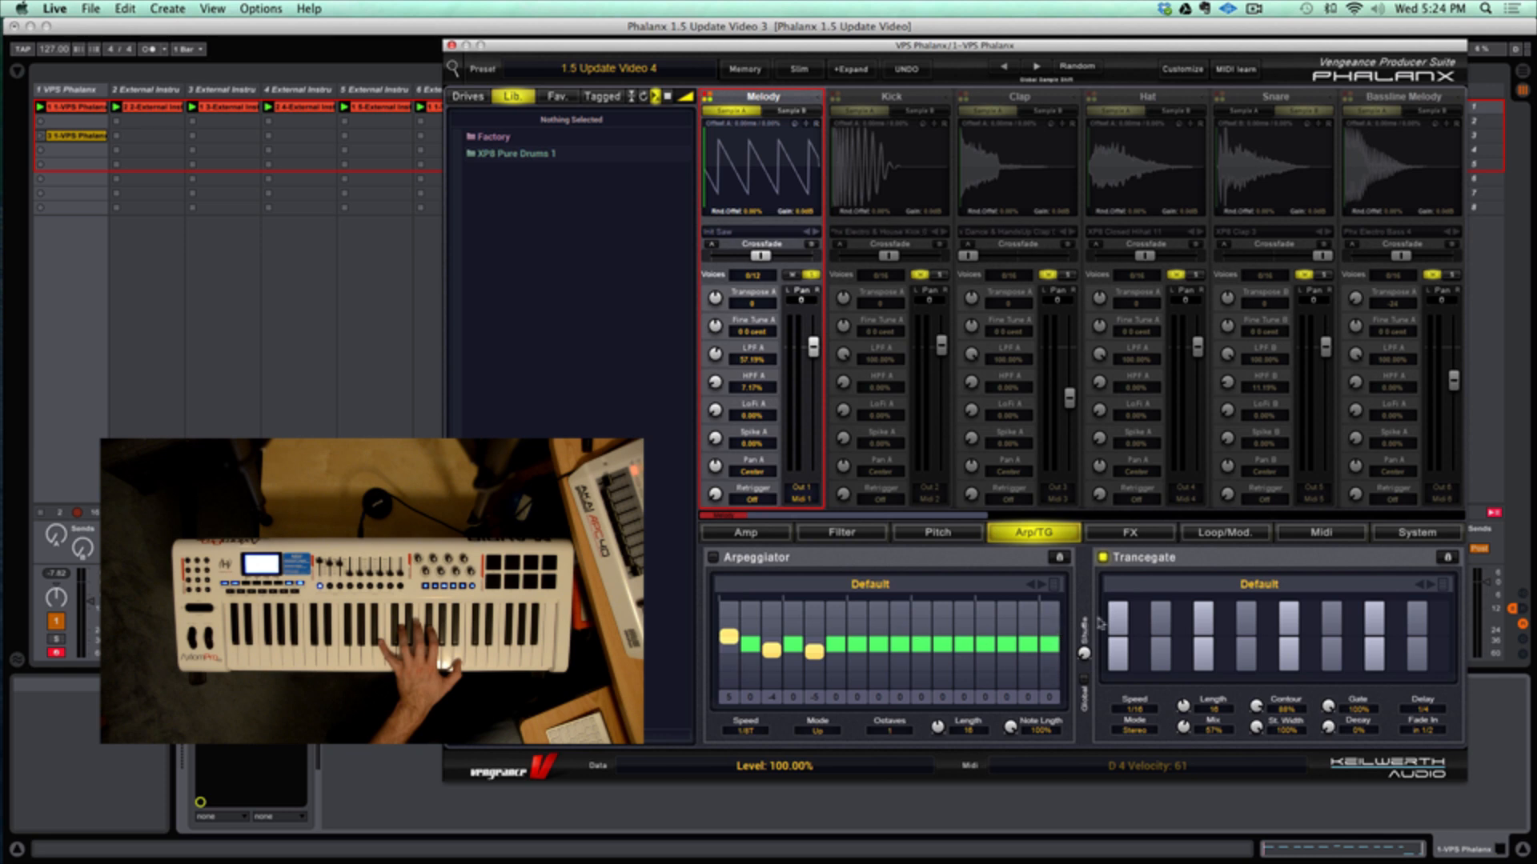
drag(1119, 629, 1120, 601)
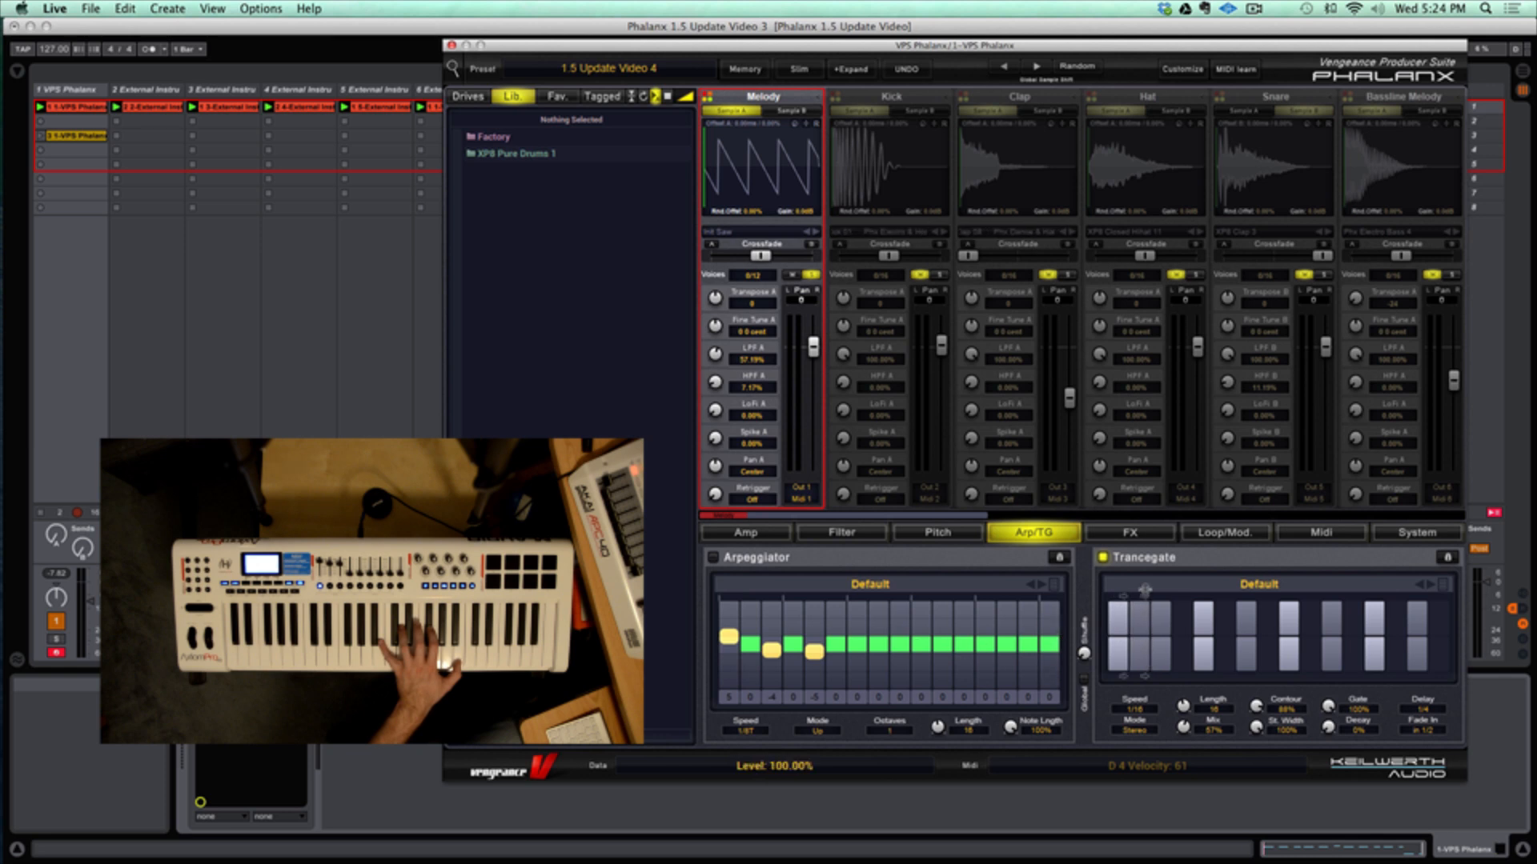
click(1188, 626)
click(1186, 645)
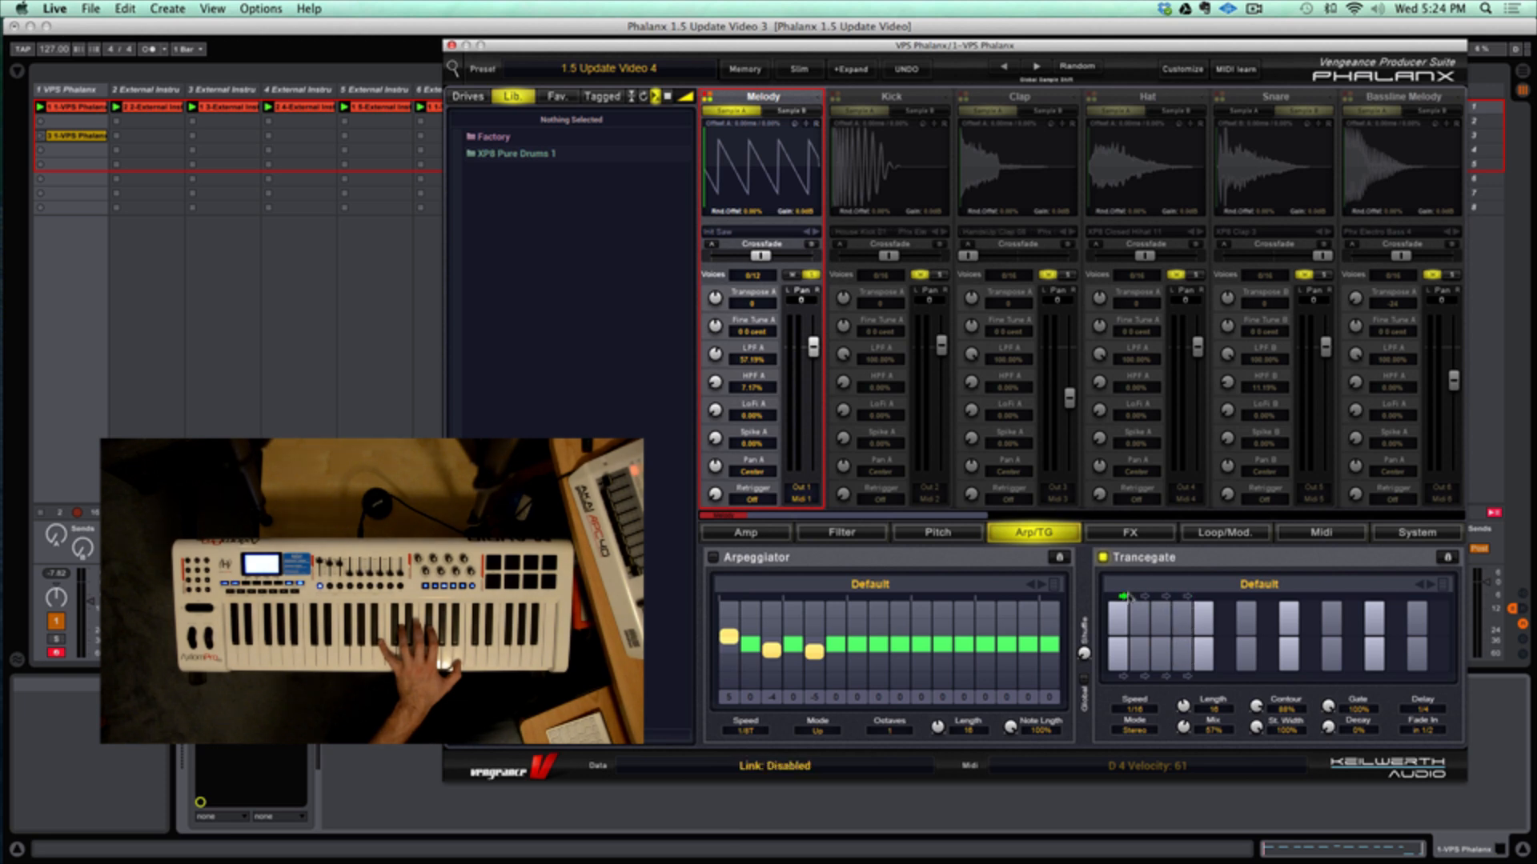
click(1222, 602)
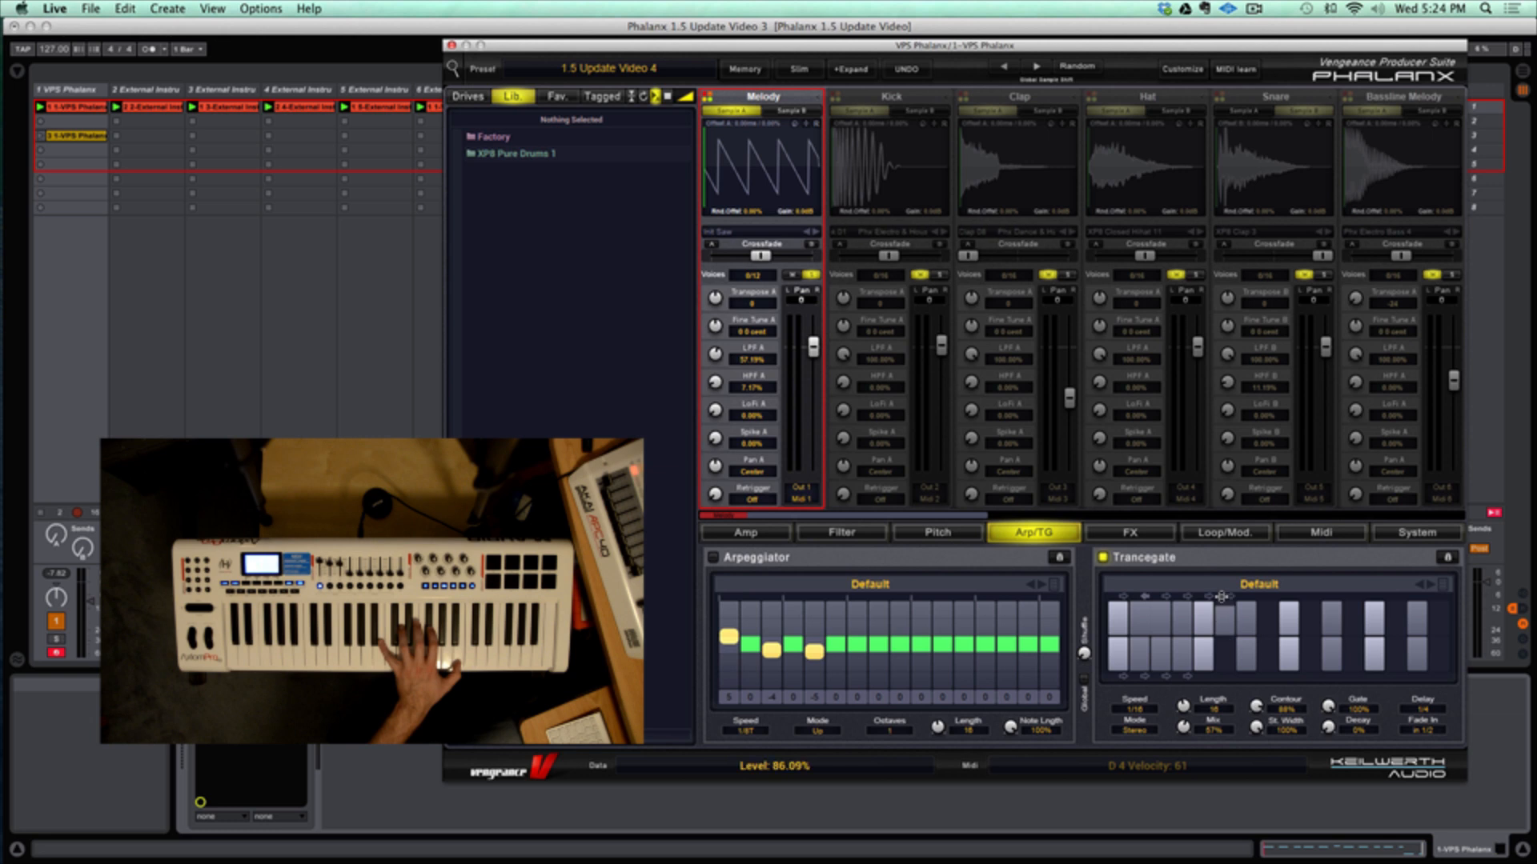
mouse_move(1280, 597)
mouse_down()
mouse_move(1437, 601)
mouse_move(1243, 601)
mouse_up()
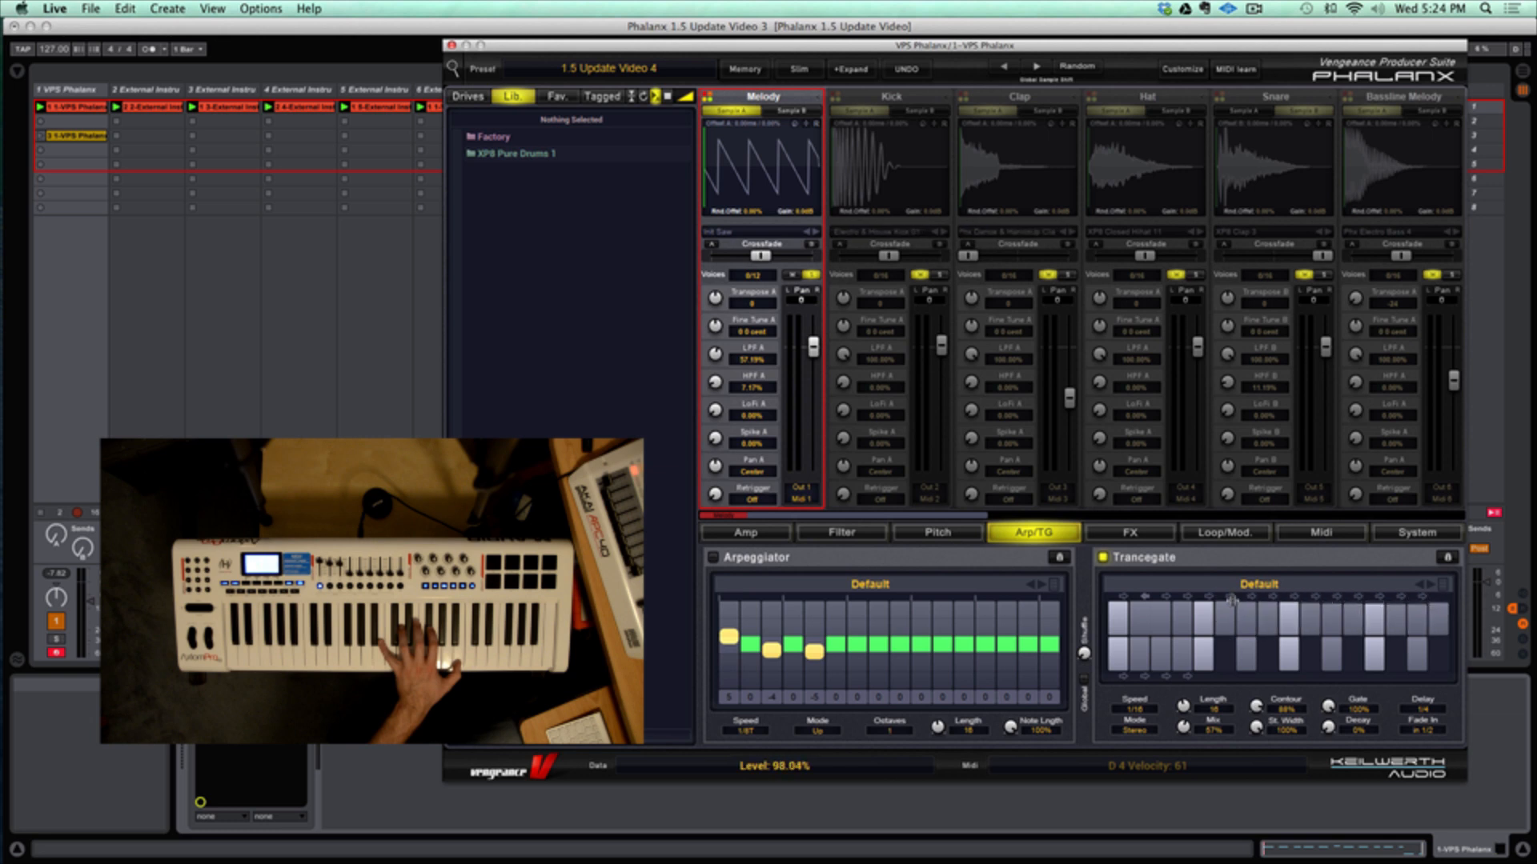
mouse_move(1166, 655)
mouse_down()
mouse_move(1436, 656)
mouse_move(1129, 627)
mouse_up()
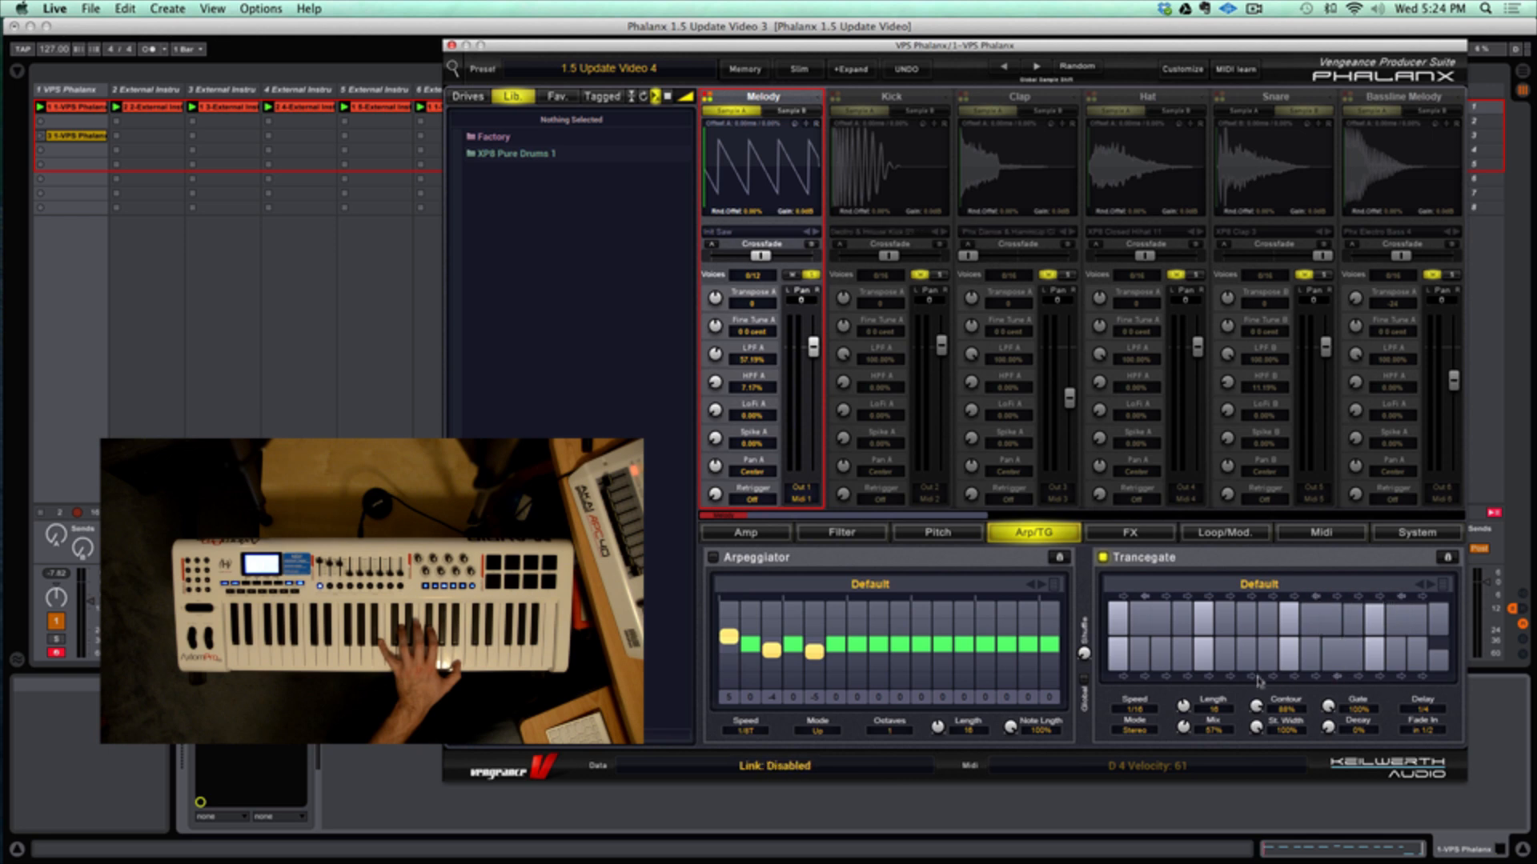
click(1208, 676)
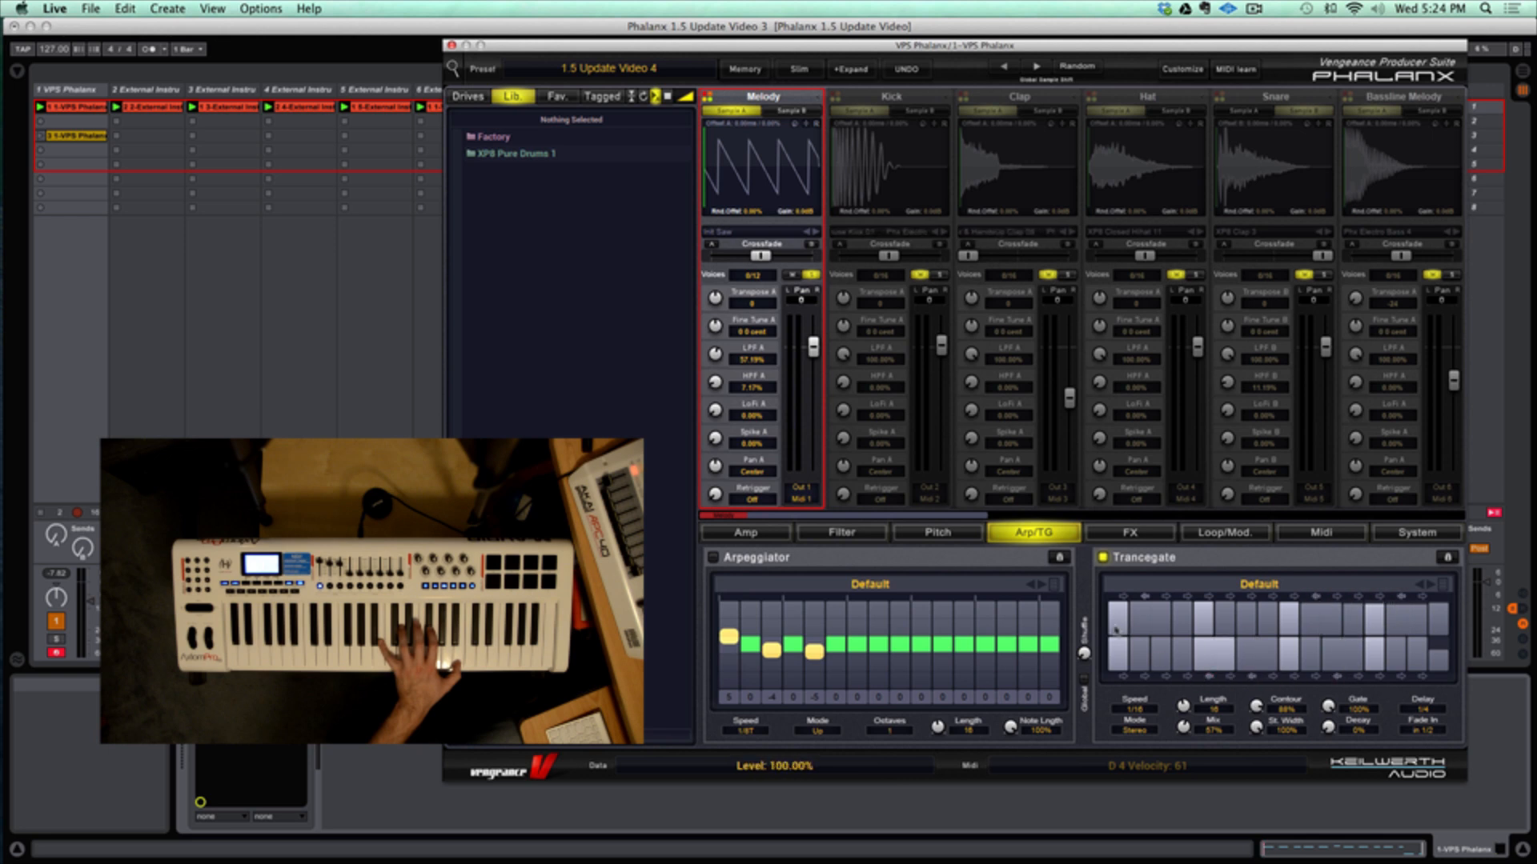
Redraw the step levels unevenly in both stereo rows of the Trancegate and raise its mix to 100%.
drag(1113, 628, 1227, 612)
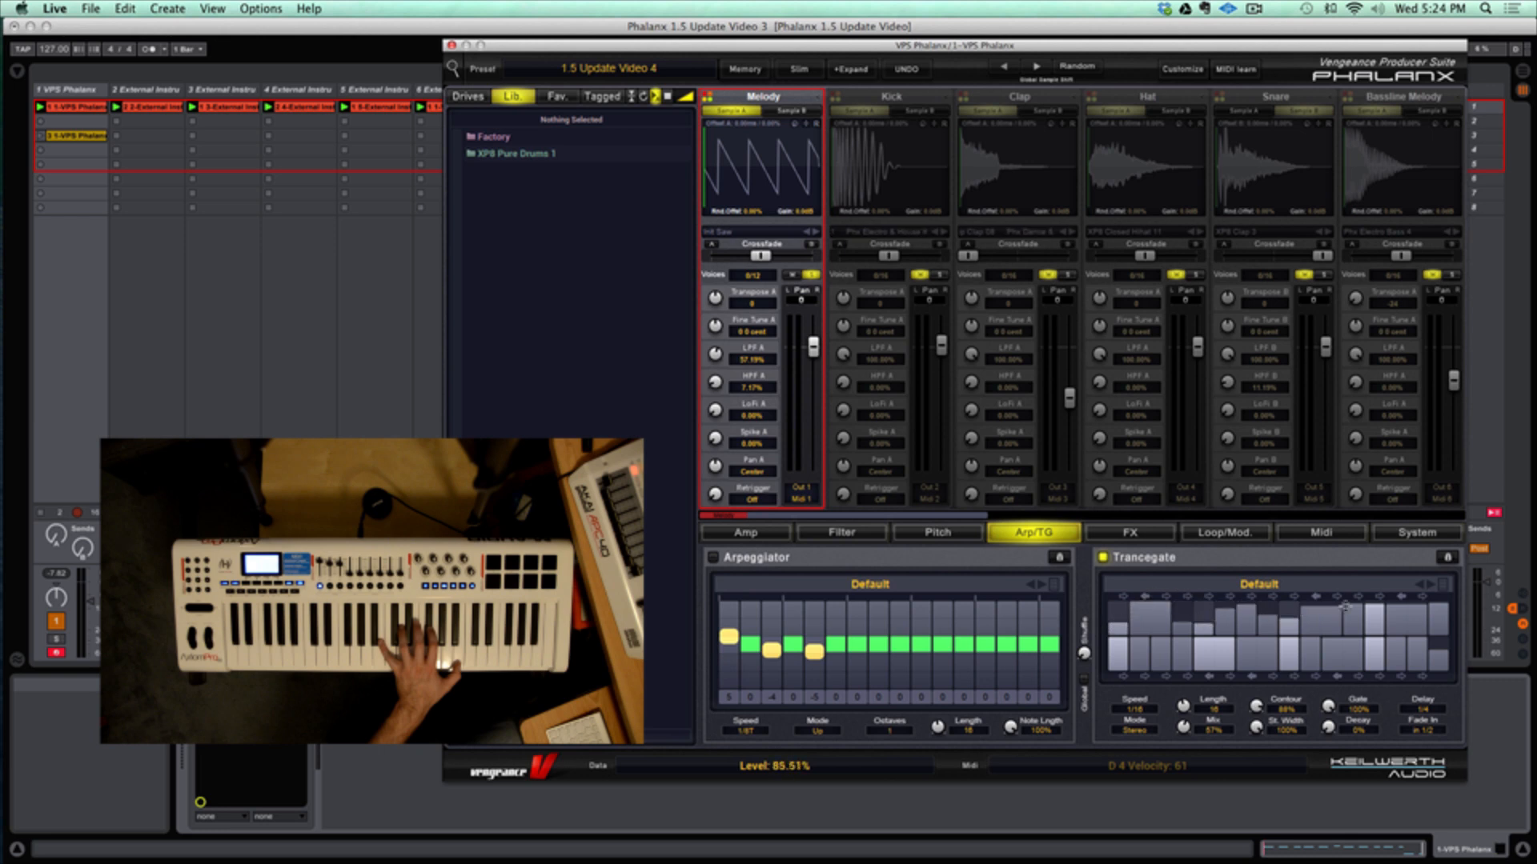
drag(1338, 605, 1417, 605)
drag(1118, 652, 1318, 658)
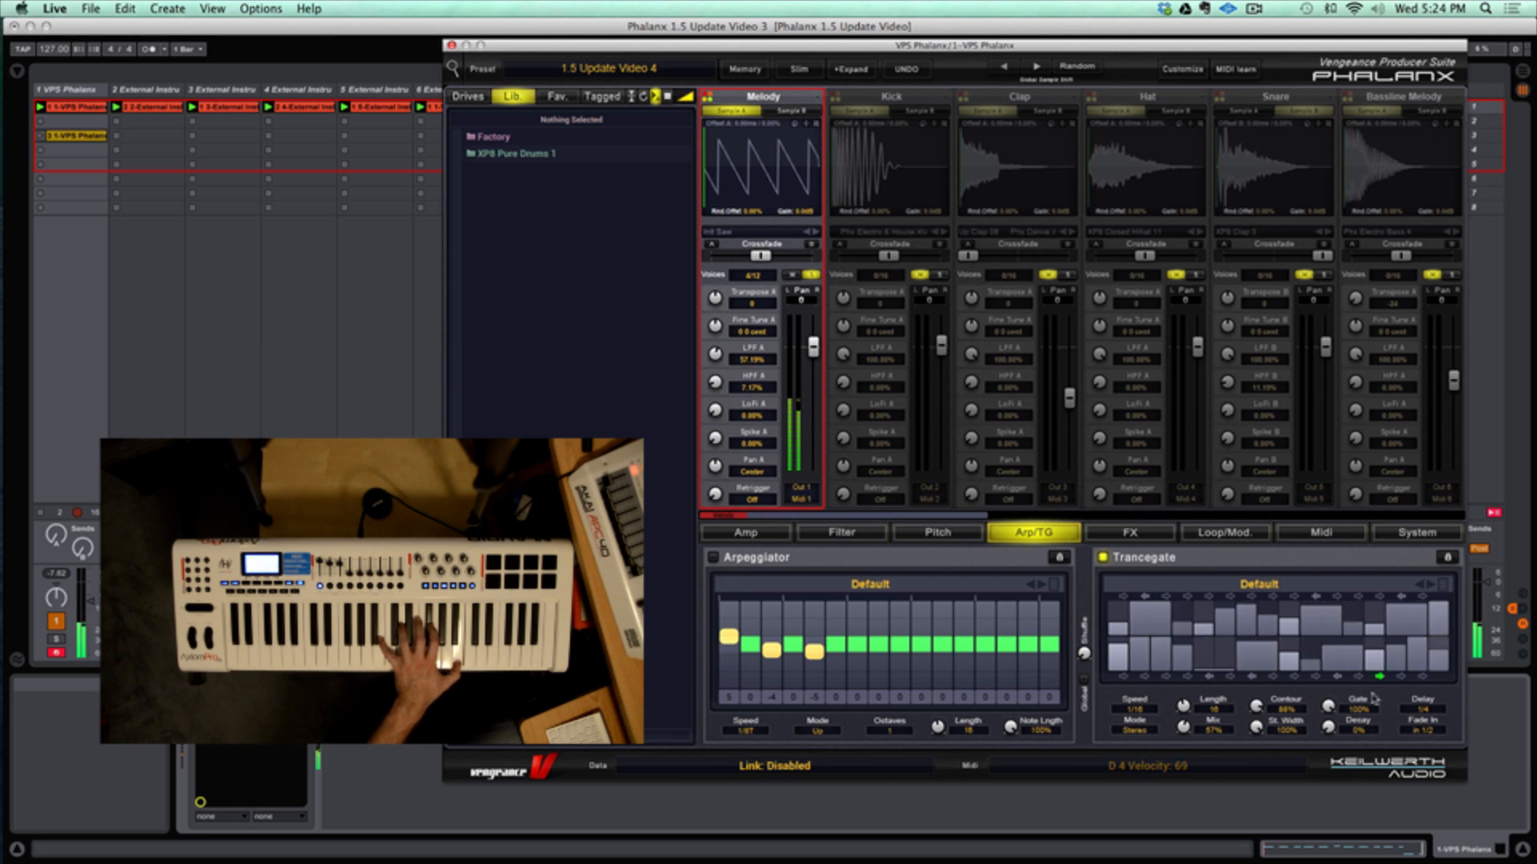
drag(1183, 727, 1174, 613)
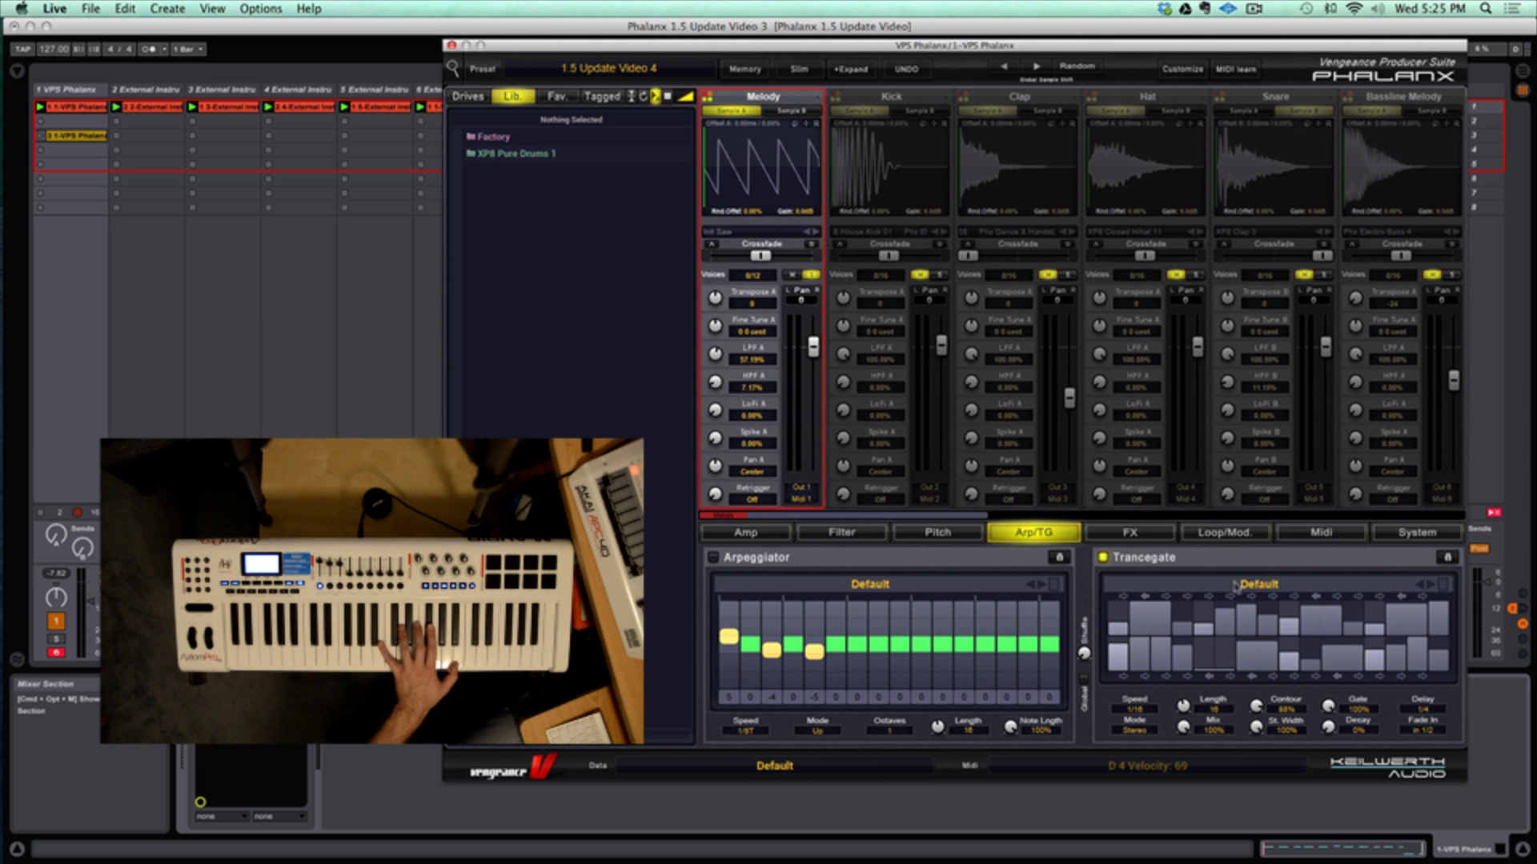
Load the Trancegate preset Complex Rhythmics 1 from the Rhythmic Complex category.
click(1443, 585)
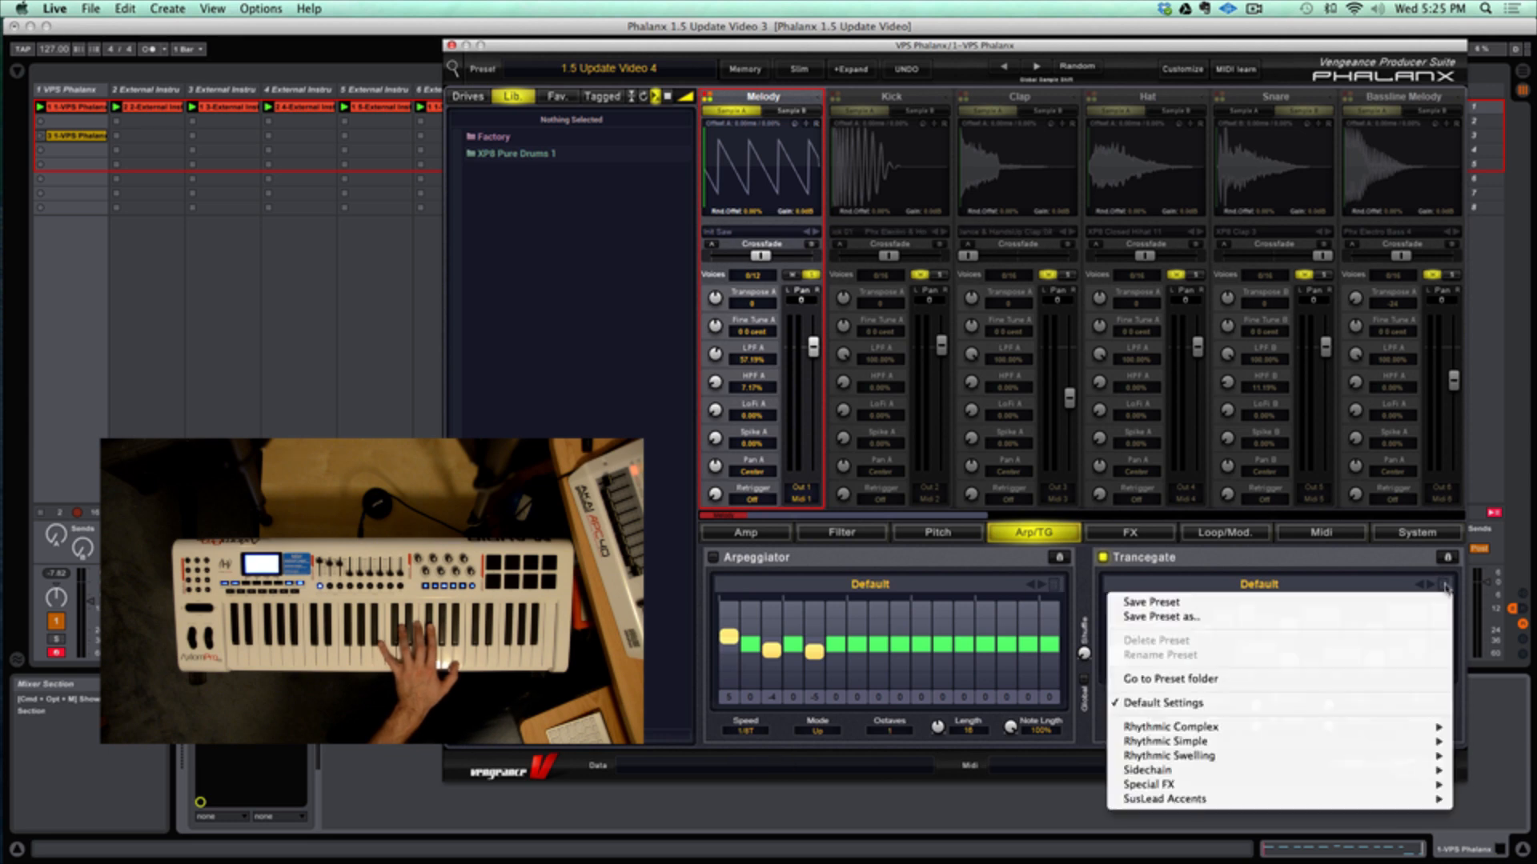
mouse_move(1274, 728)
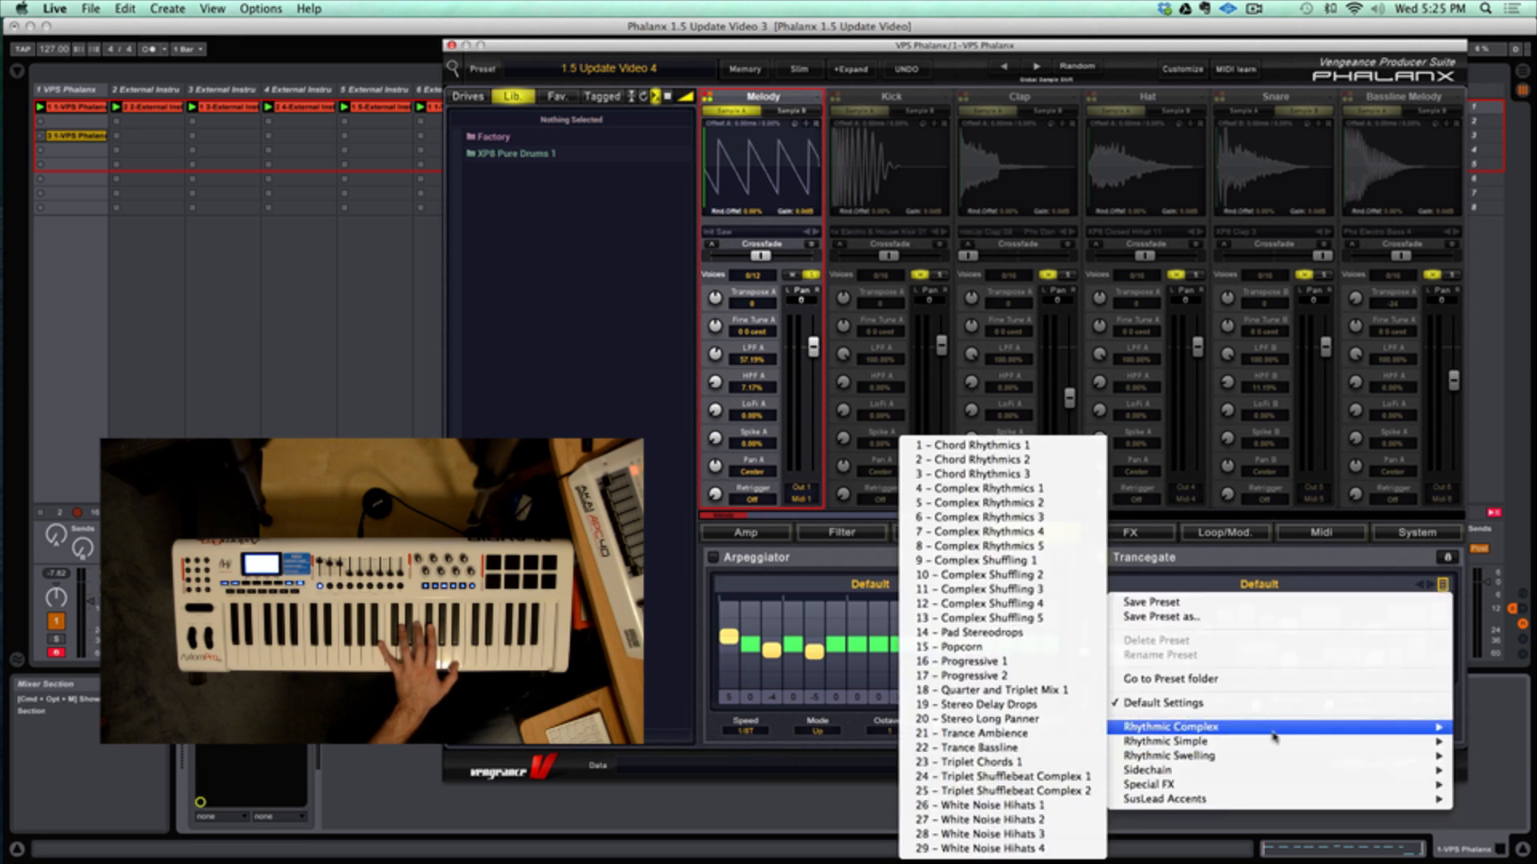
click(1004, 489)
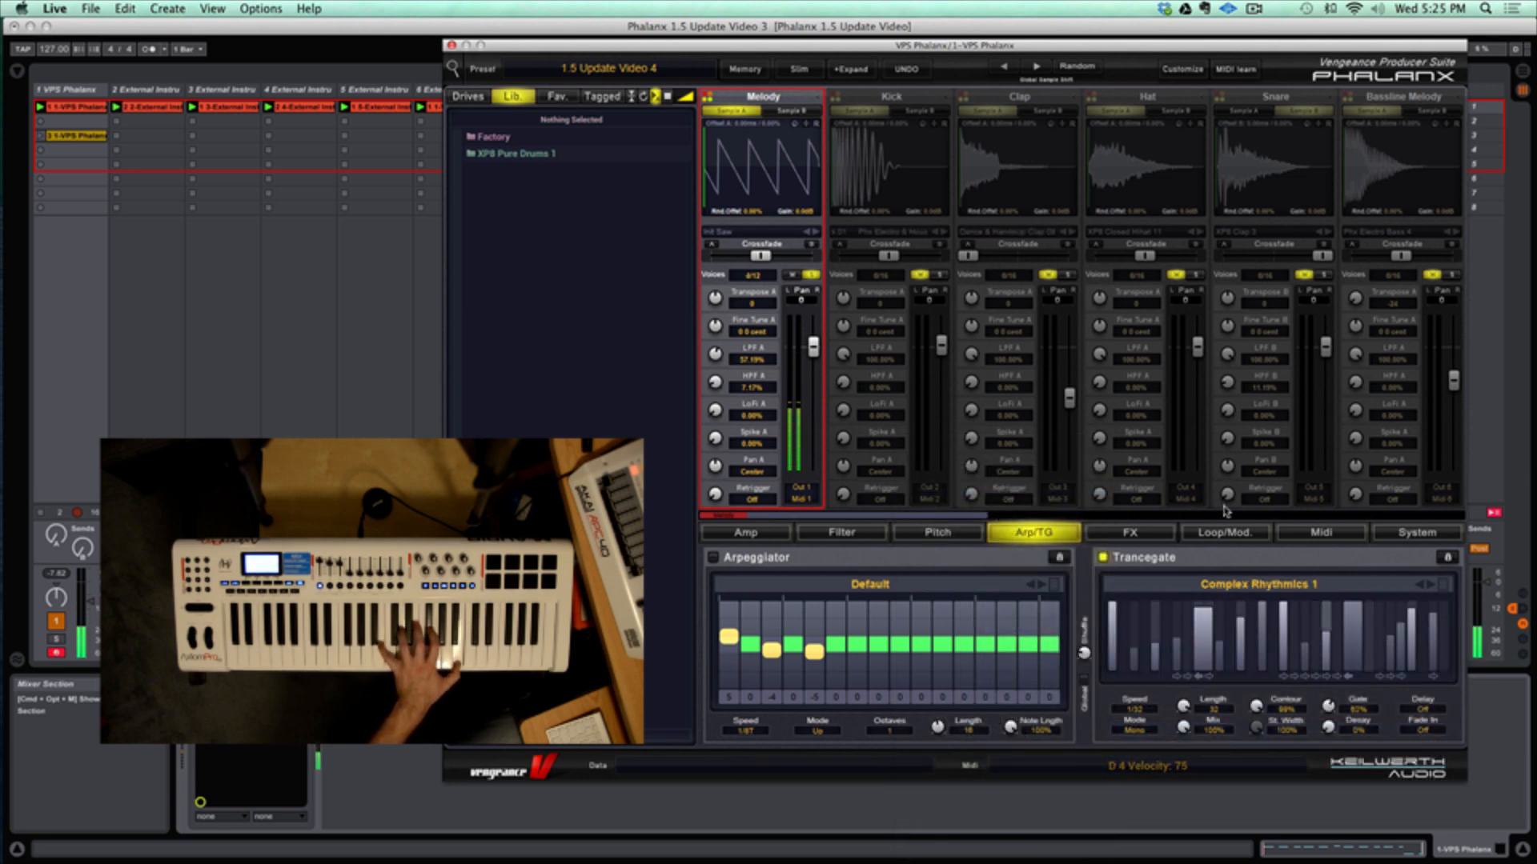
Load the Trancegate preset Sidechain Simulator 1 from the Sidechain category.
click(1443, 585)
mouse_move(1315, 759)
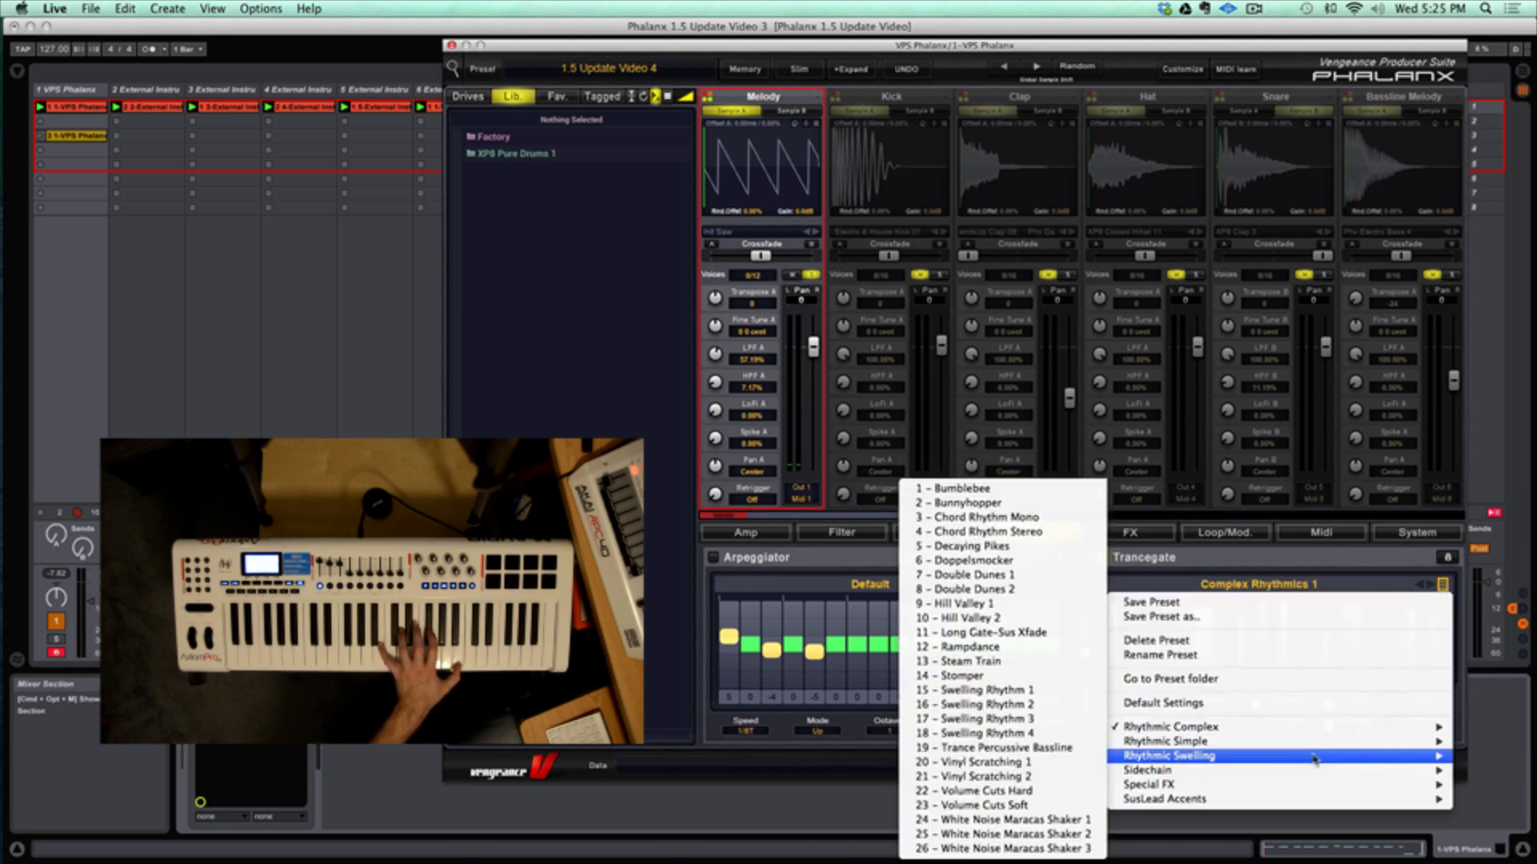
click(1010, 737)
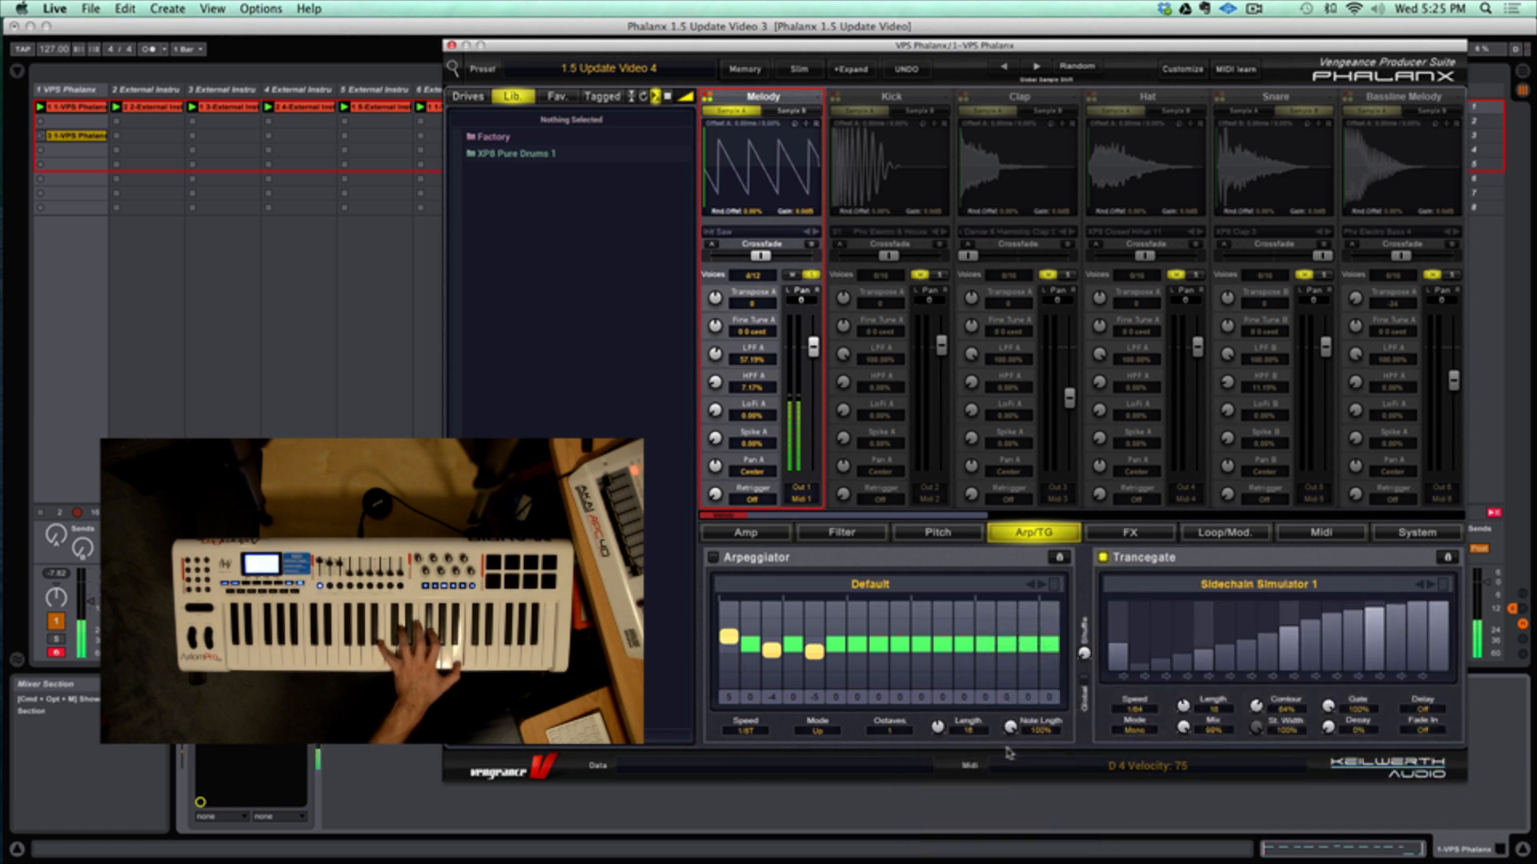
Load the Trancegate preset Autopanner 2 from the Special FX category and set its contour to about 87%.
click(1445, 590)
mouse_move(1326, 773)
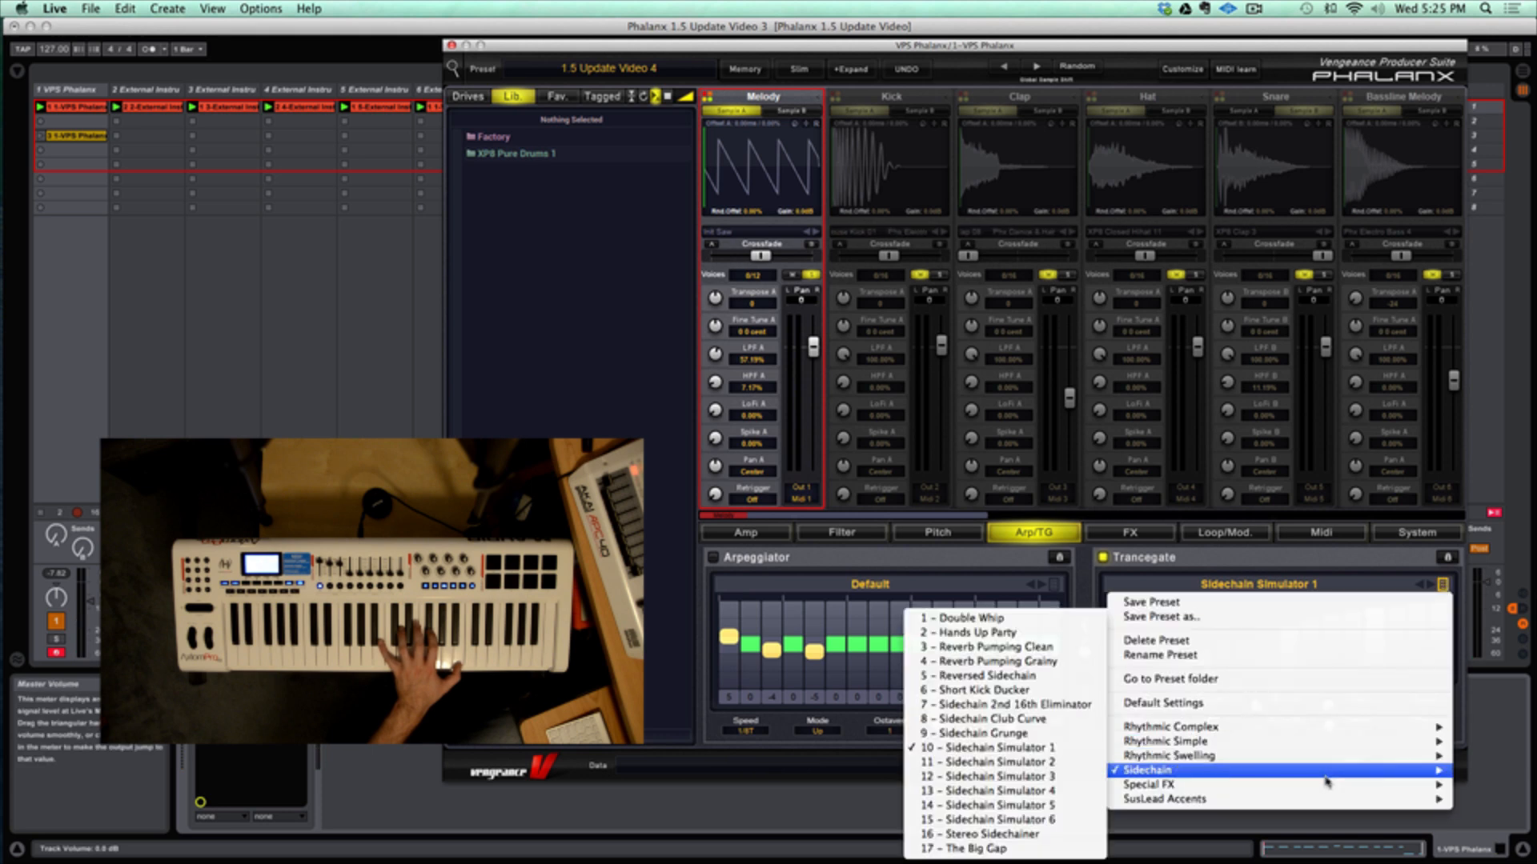
mouse_move(1297, 798)
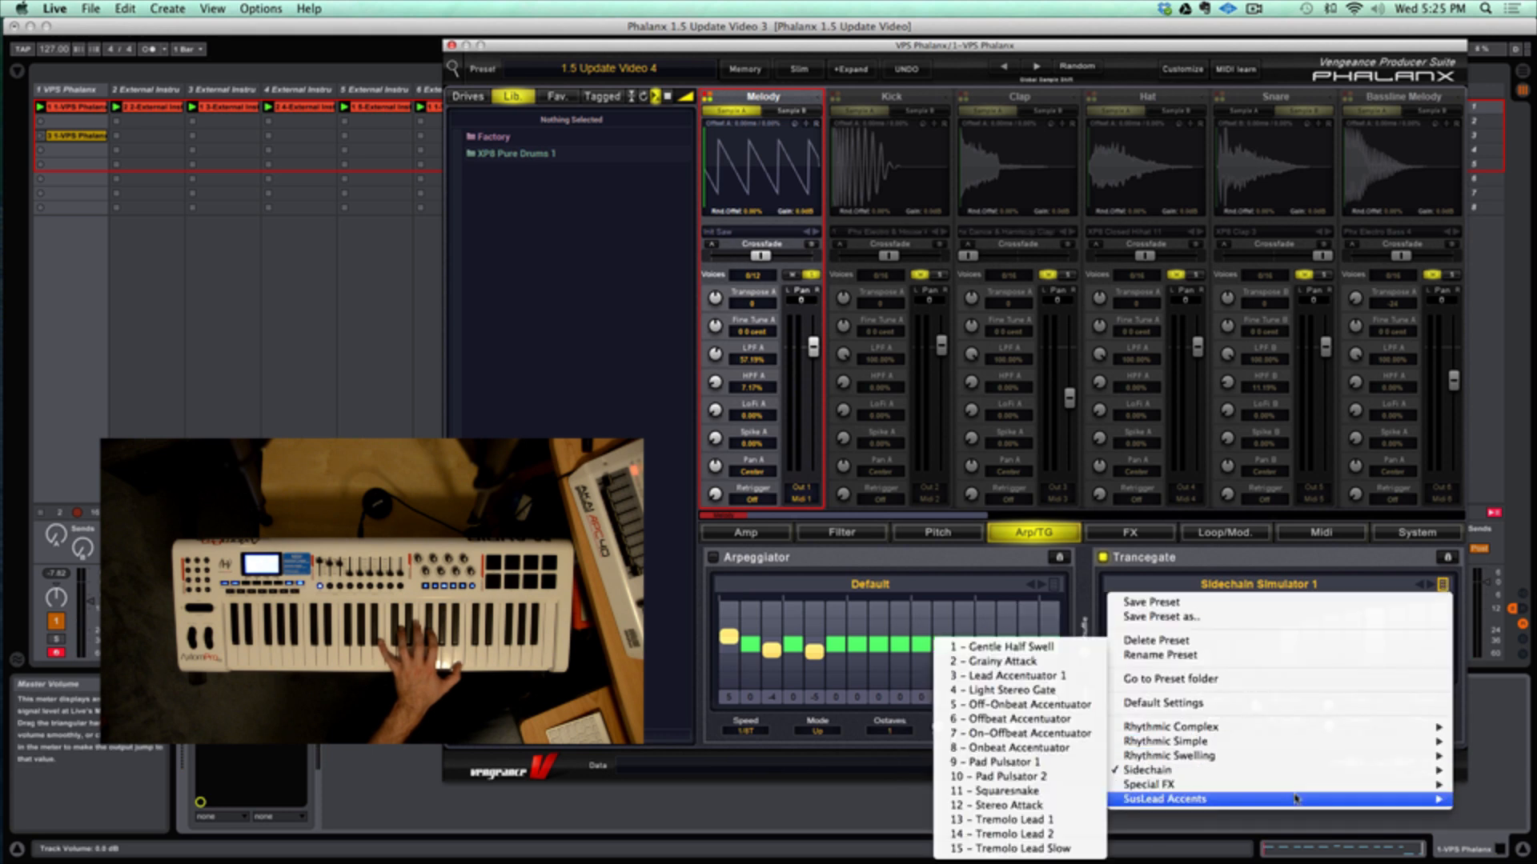
click(1000, 637)
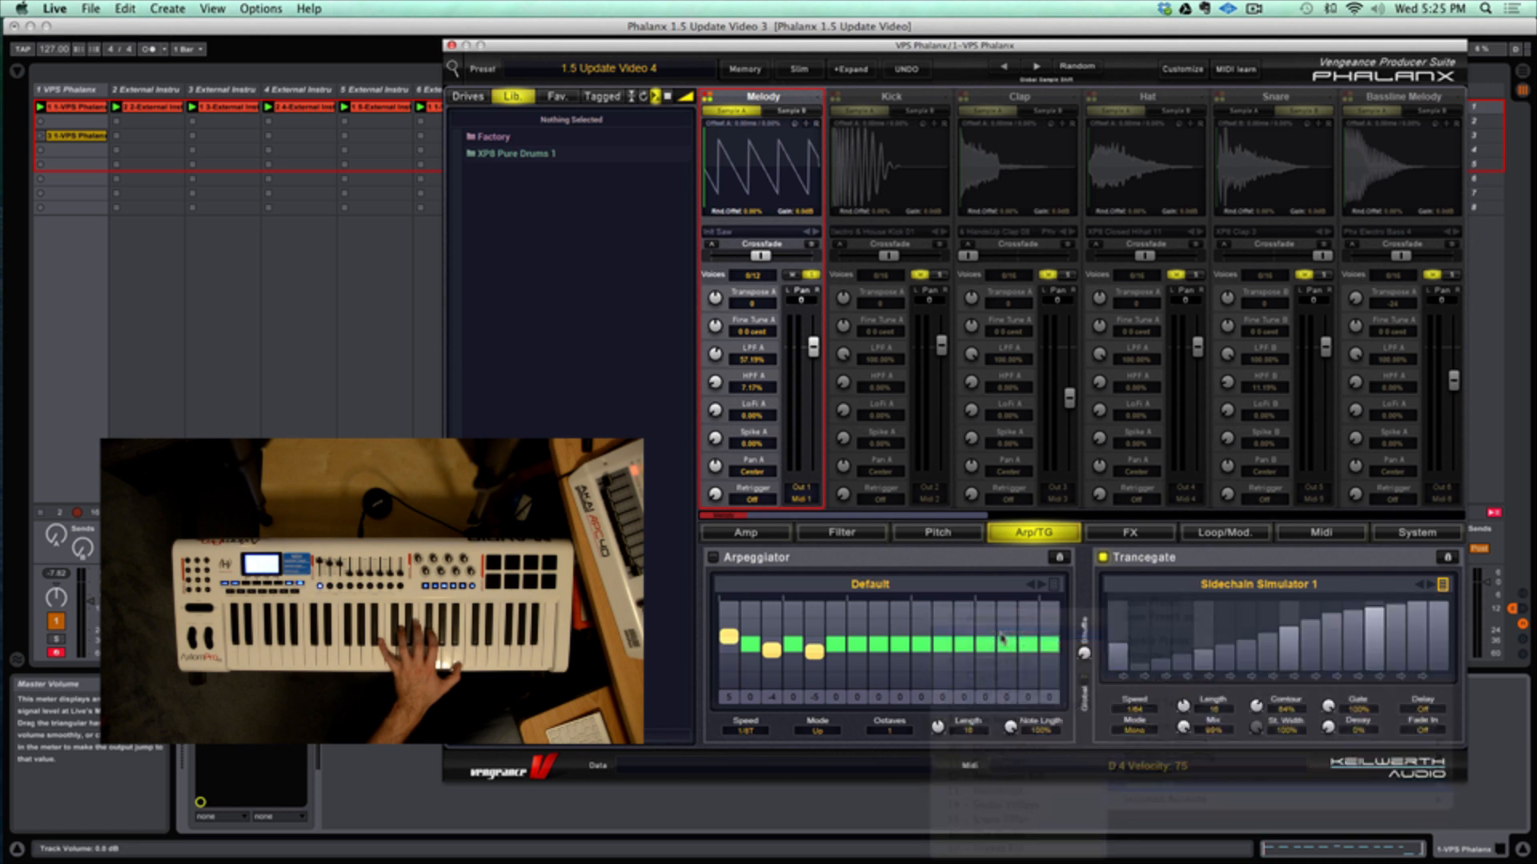
drag(1256, 706, 1268, 675)
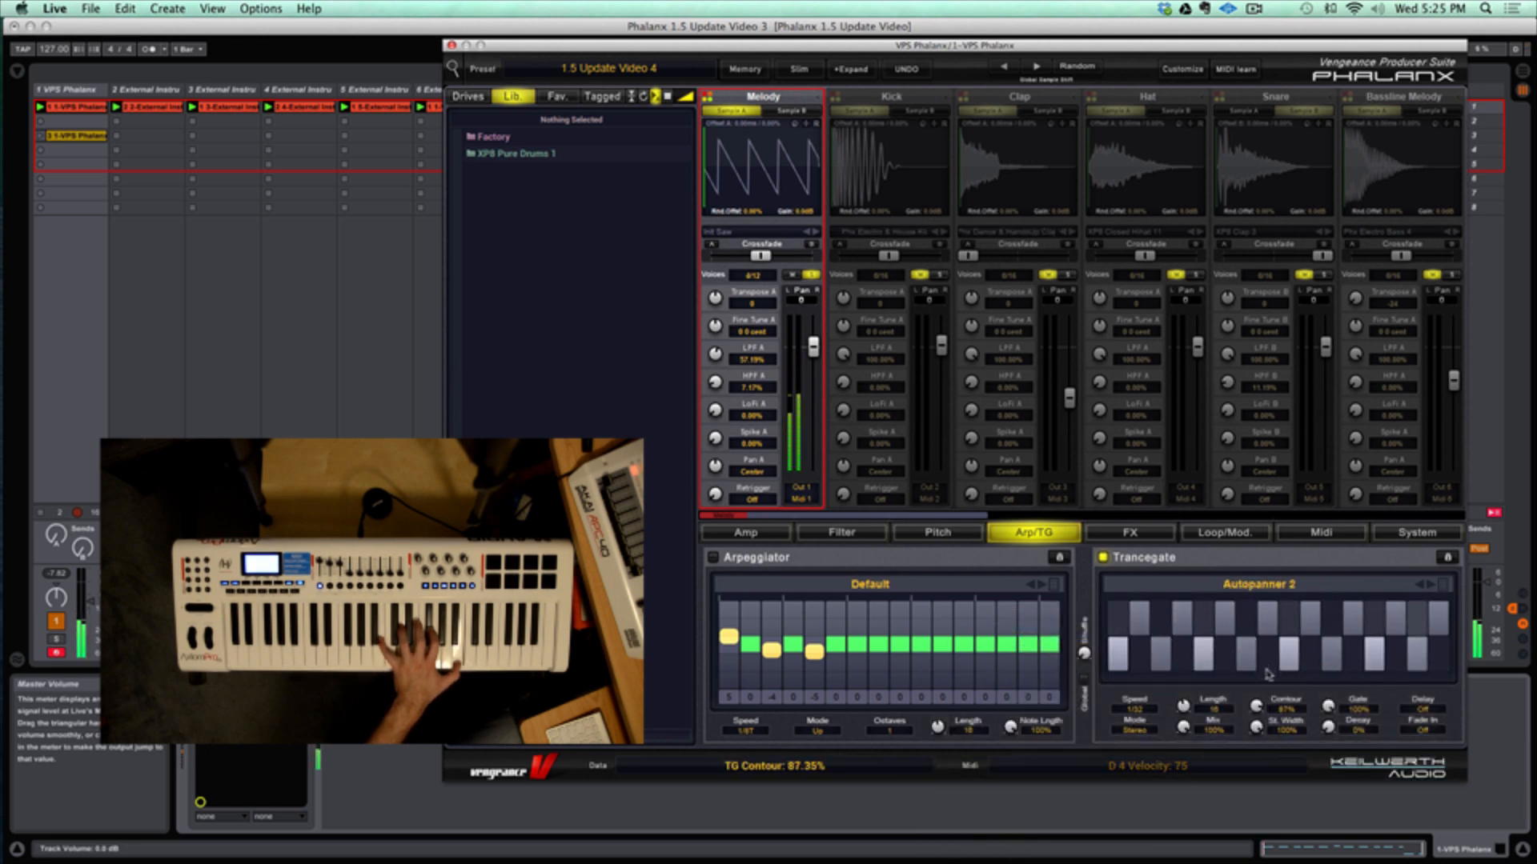
Load the Trancegate preset Trance Ambience and raise its contour.
click(1442, 585)
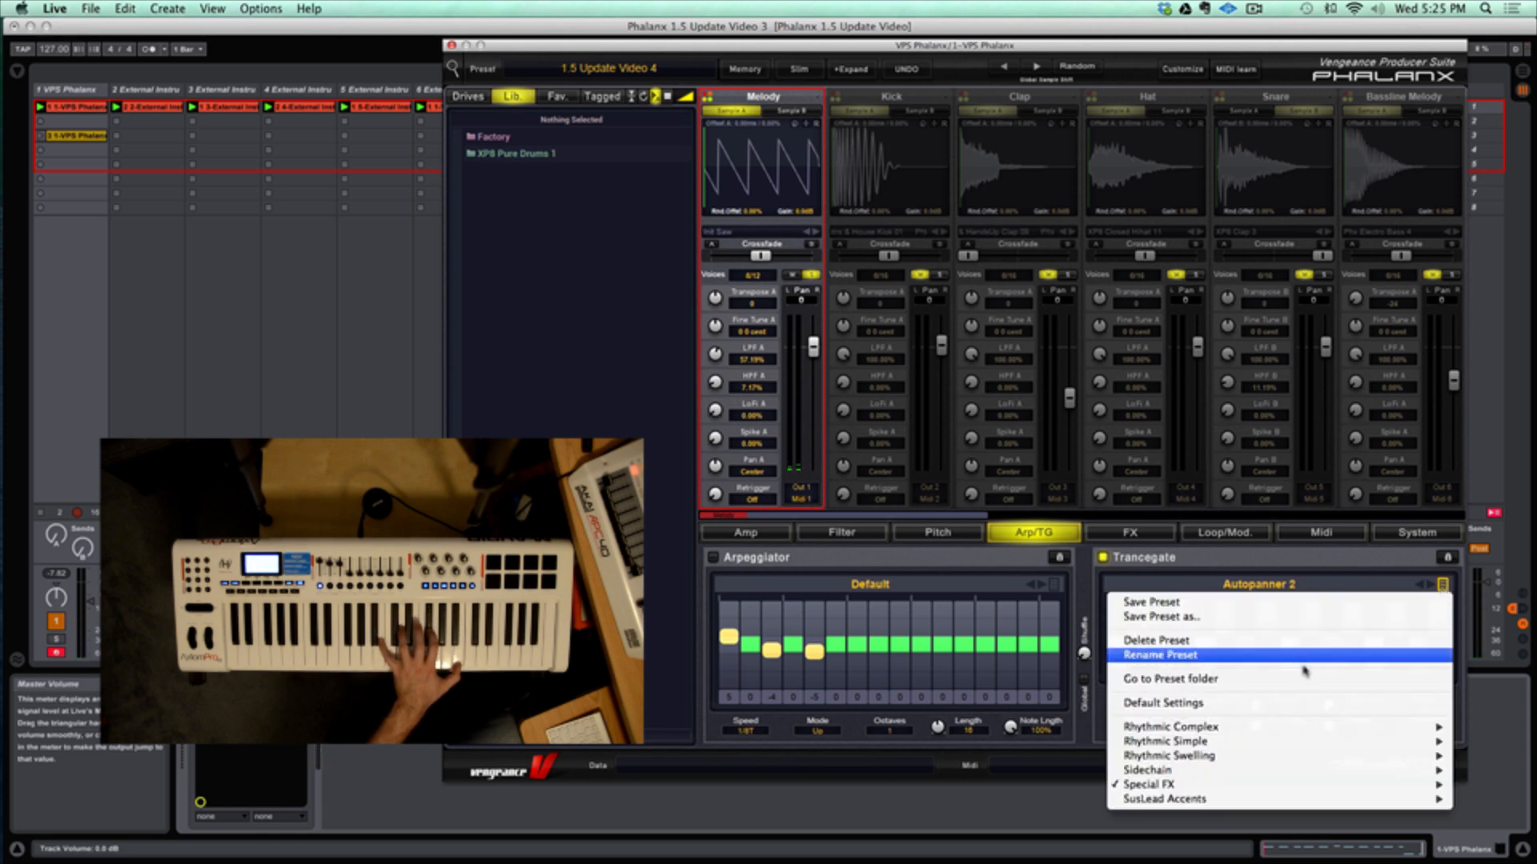
mouse_move(1157, 727)
click(1067, 733)
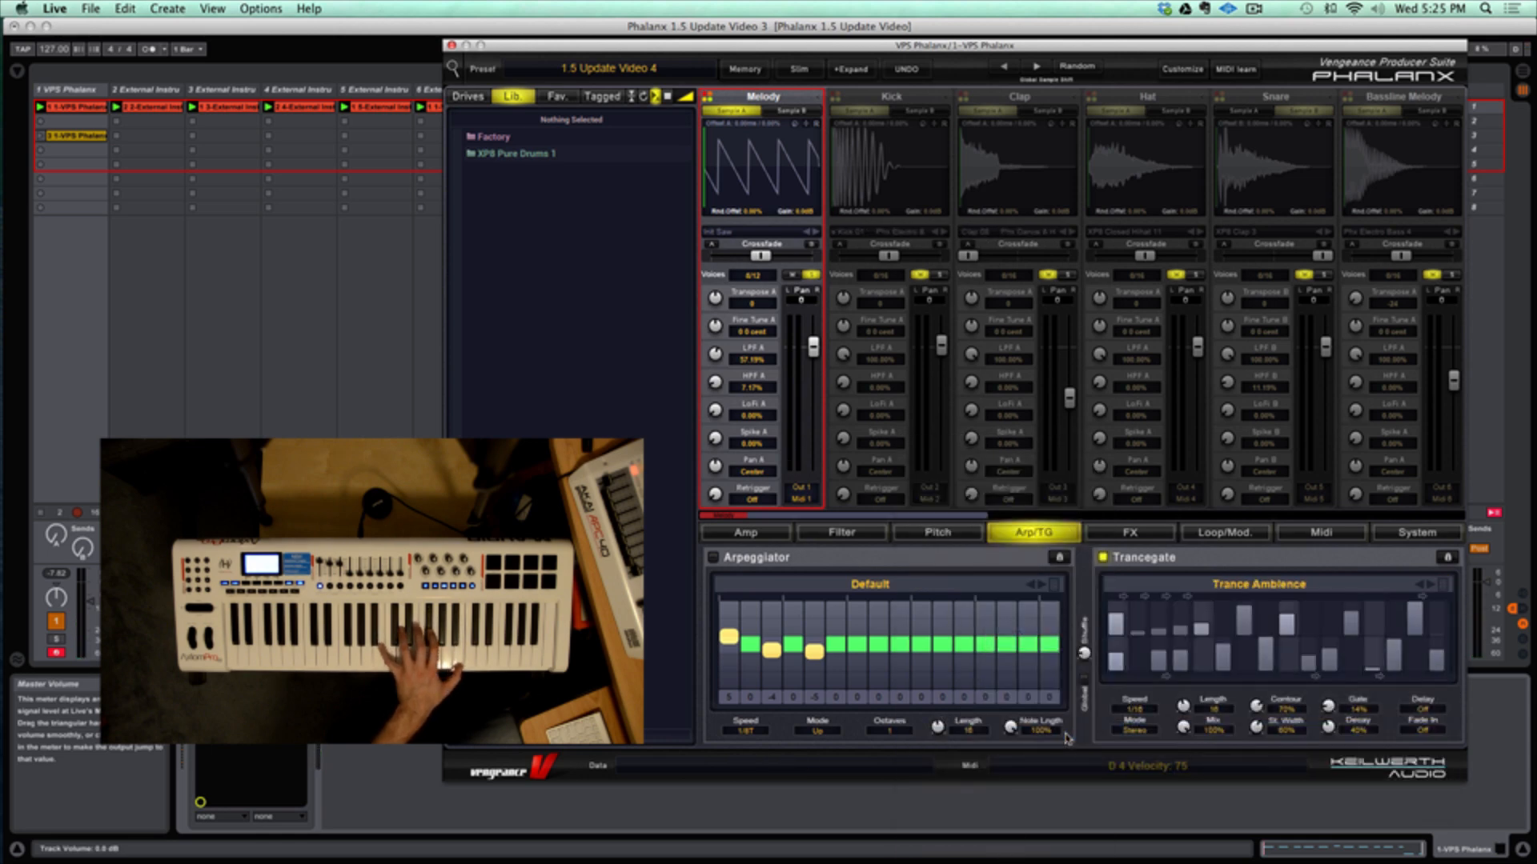
drag(1256, 706, 1254, 672)
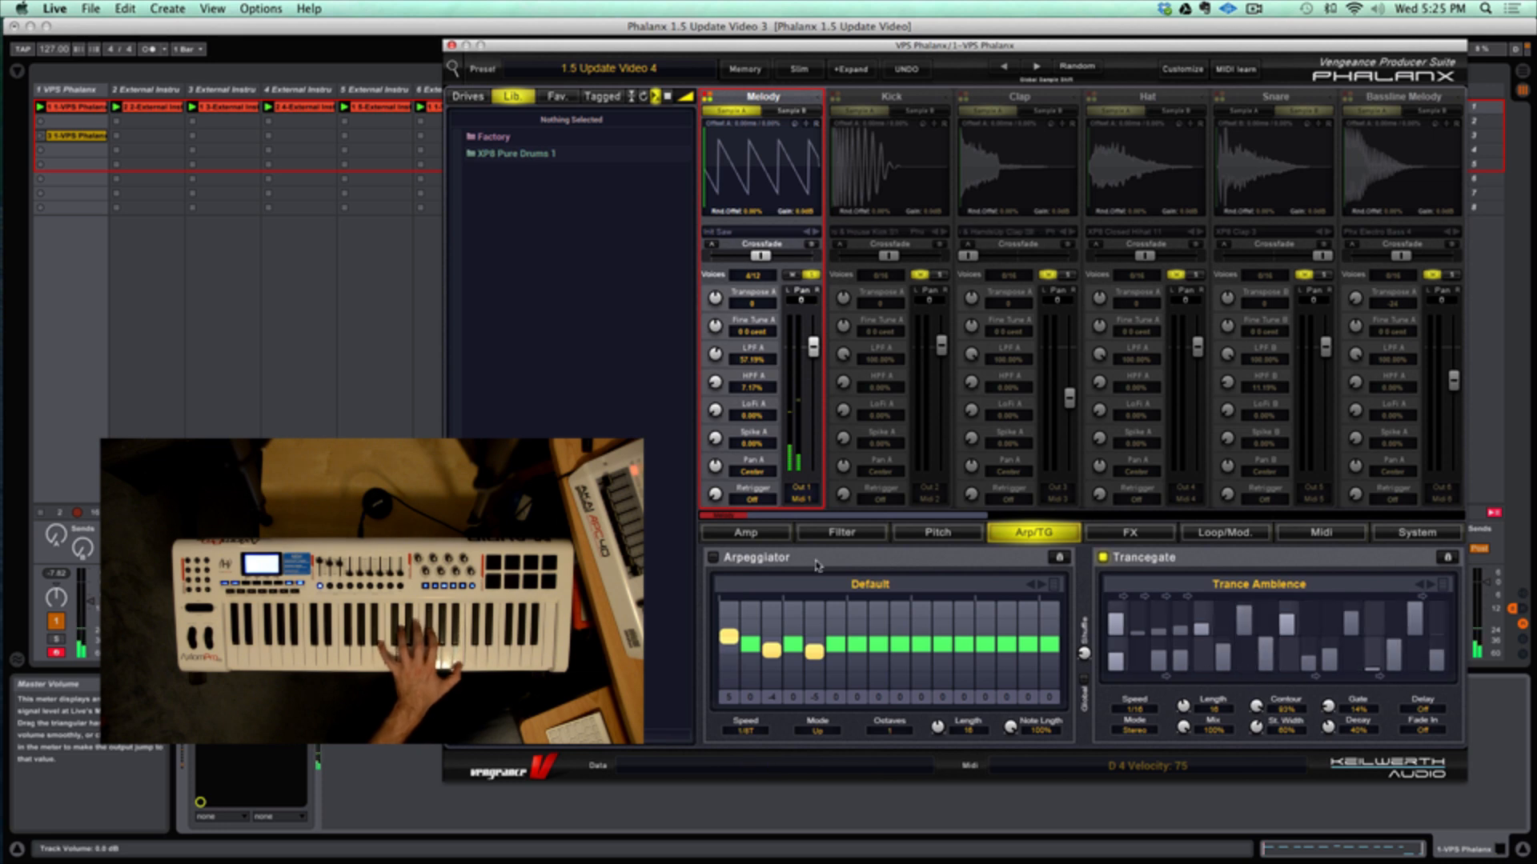
Turn the Trancegate off and the arpeggiator on, with the arpeggiator preset Electro Bassline 1 from the Basslines category.
click(1103, 558)
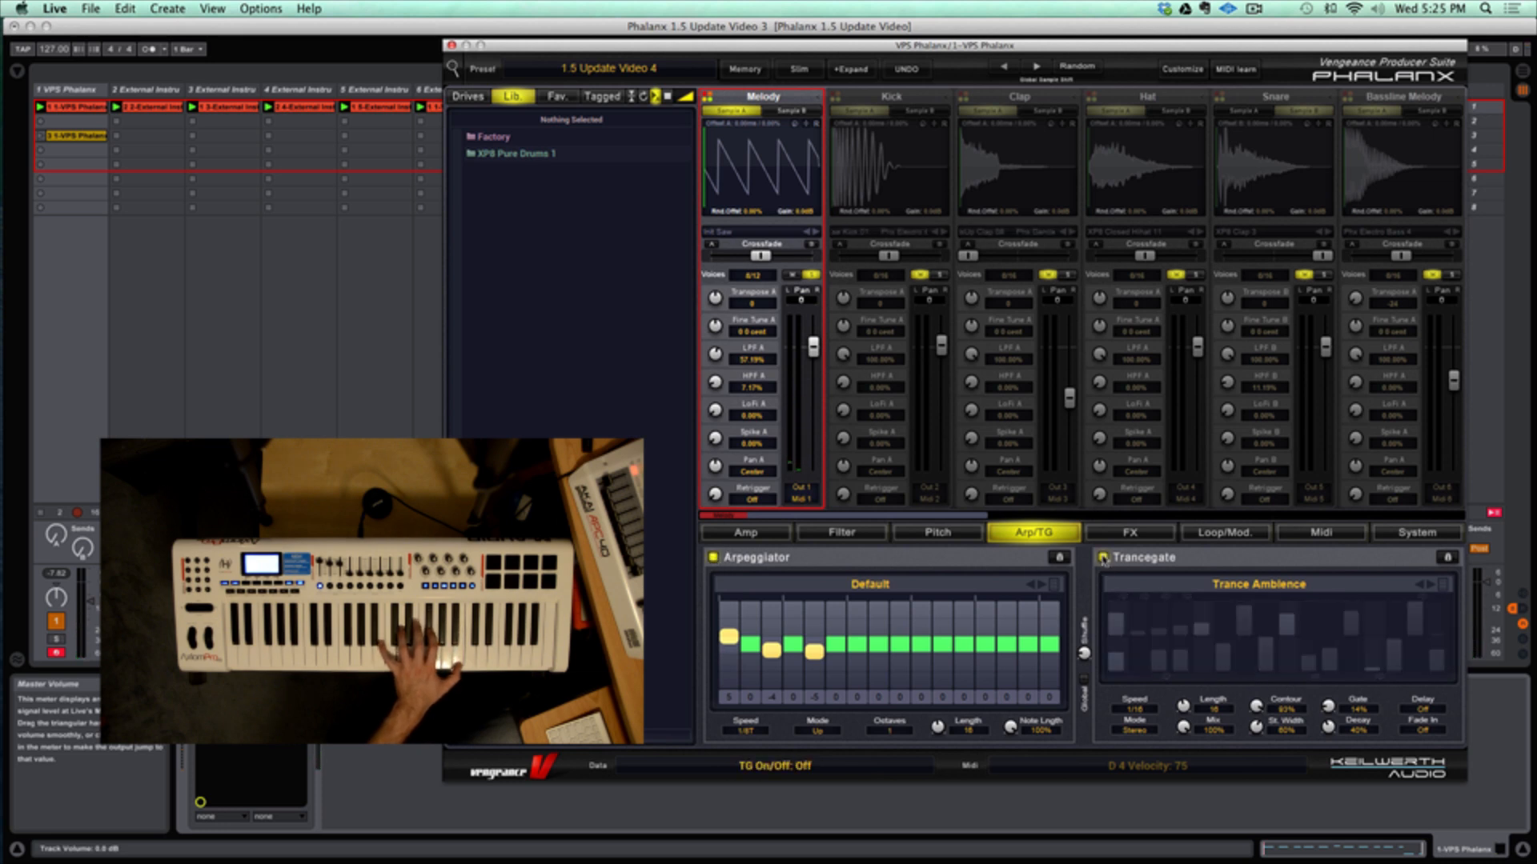
click(1055, 585)
mouse_move(1000, 730)
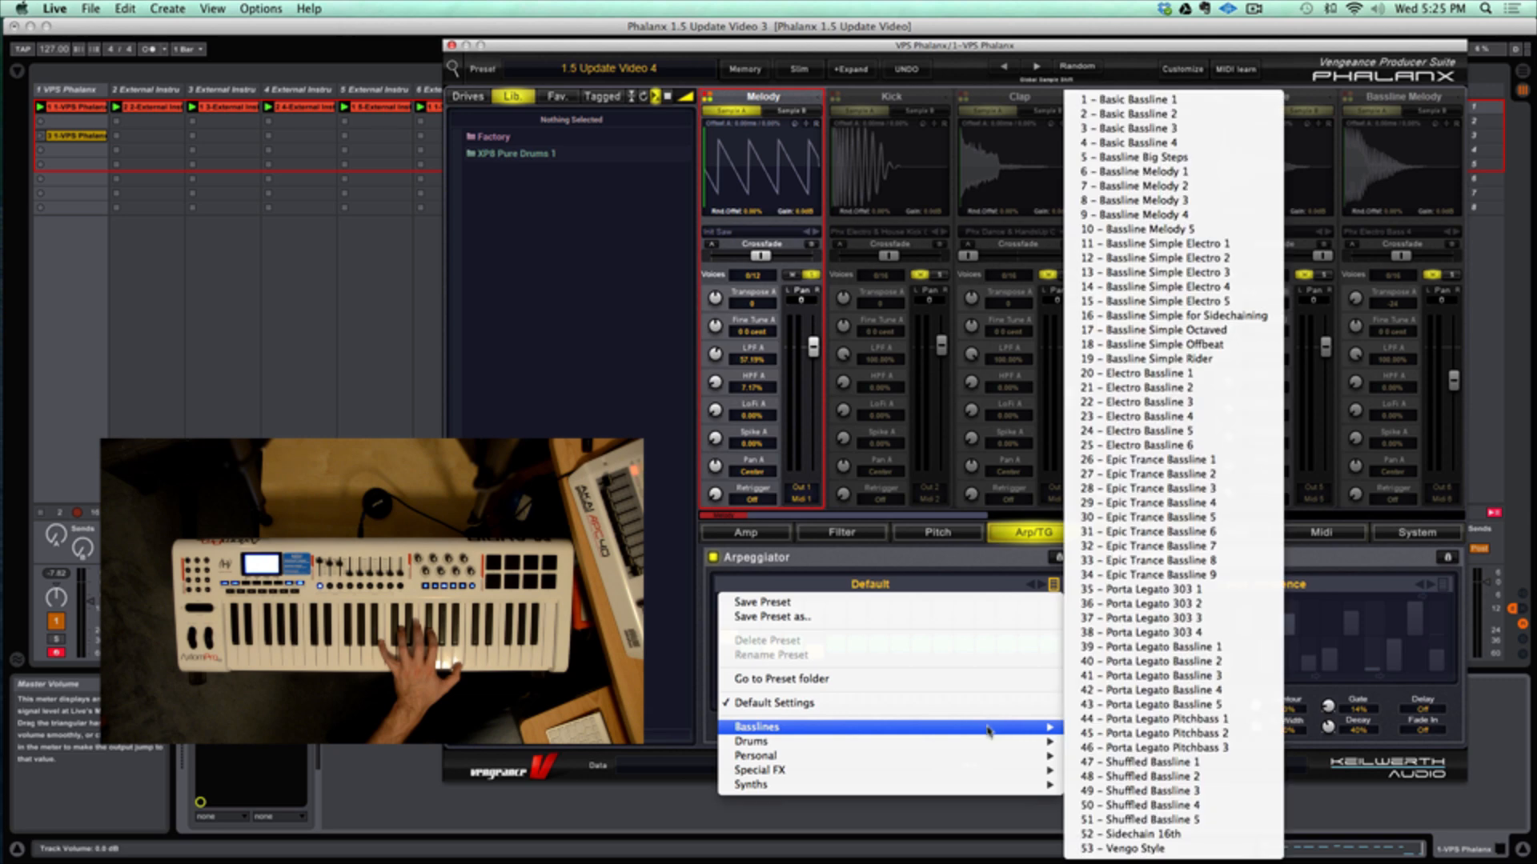
mouse_move(981, 774)
click(1138, 374)
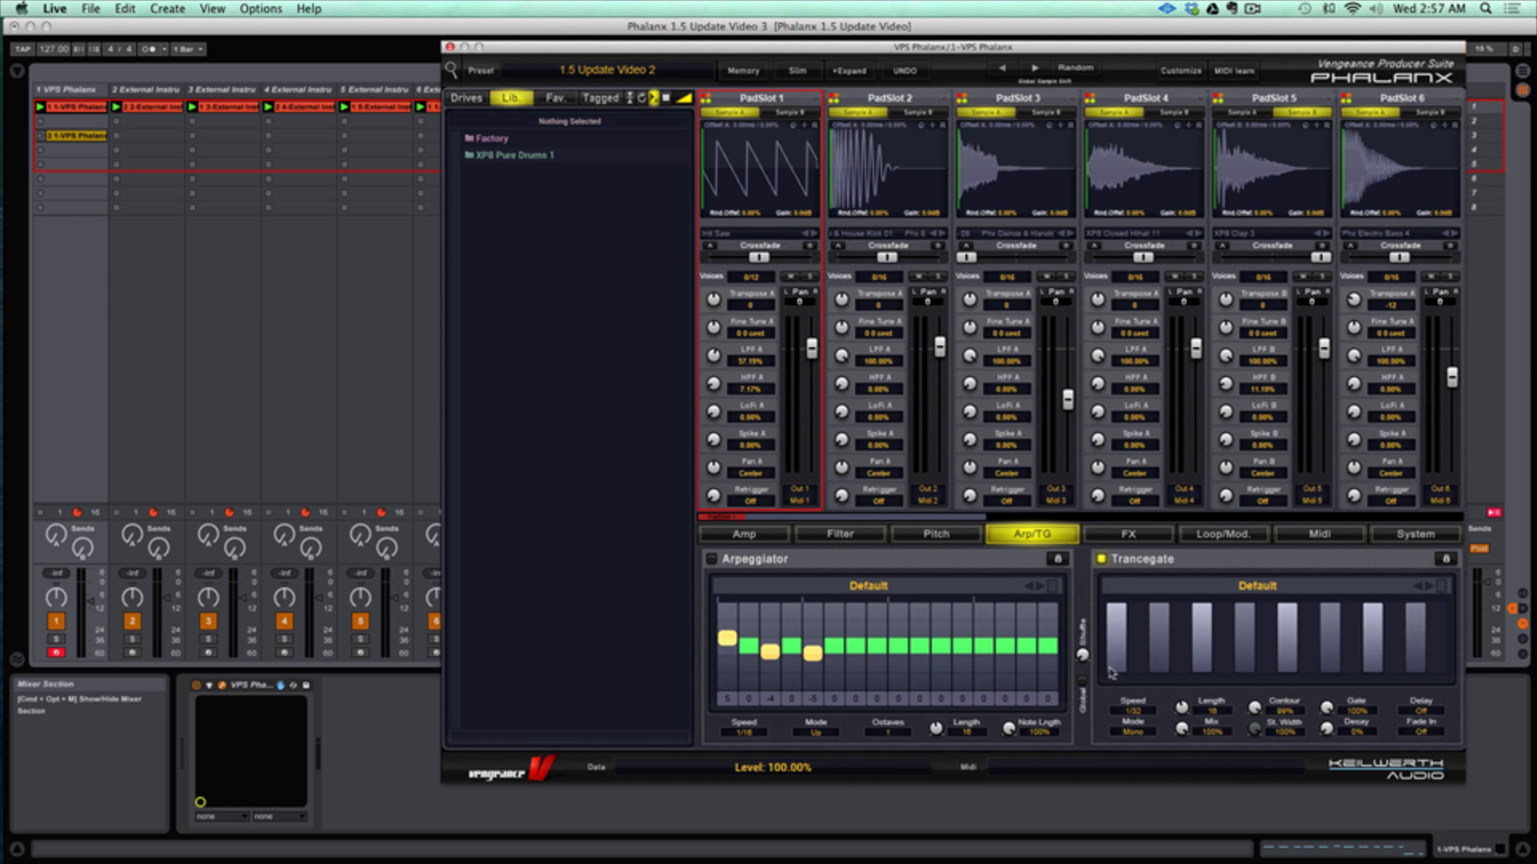
Draw a rising and a falling ramp across the Trancegate step levels, and do the same in the enabled arpeggiator's steps.
drag(1113, 670, 1451, 599)
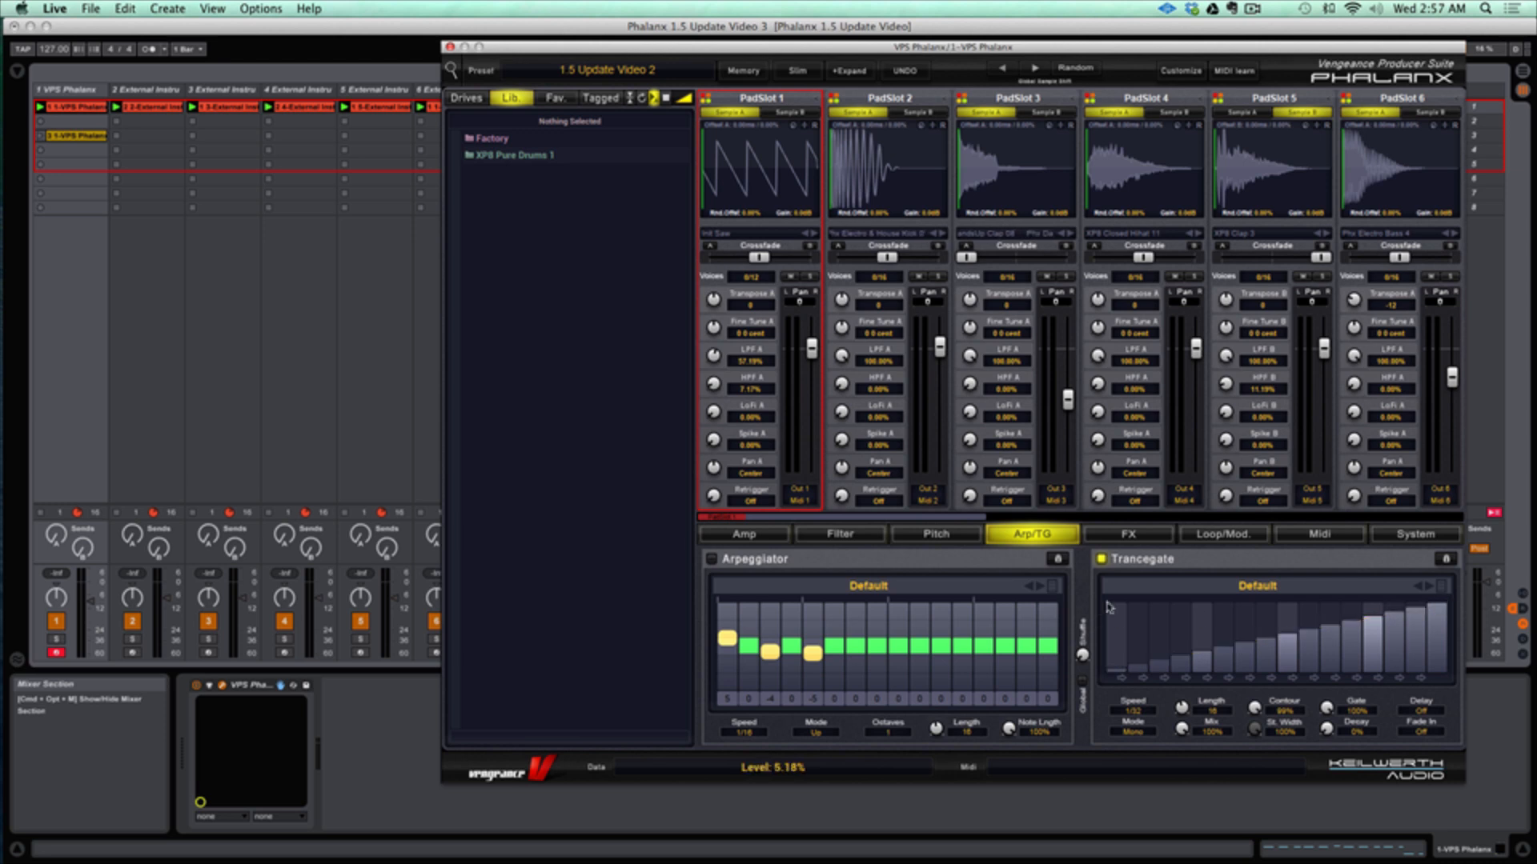
drag(1108, 605, 1451, 670)
click(711, 558)
drag(732, 684, 1059, 605)
drag(721, 611, 1067, 690)
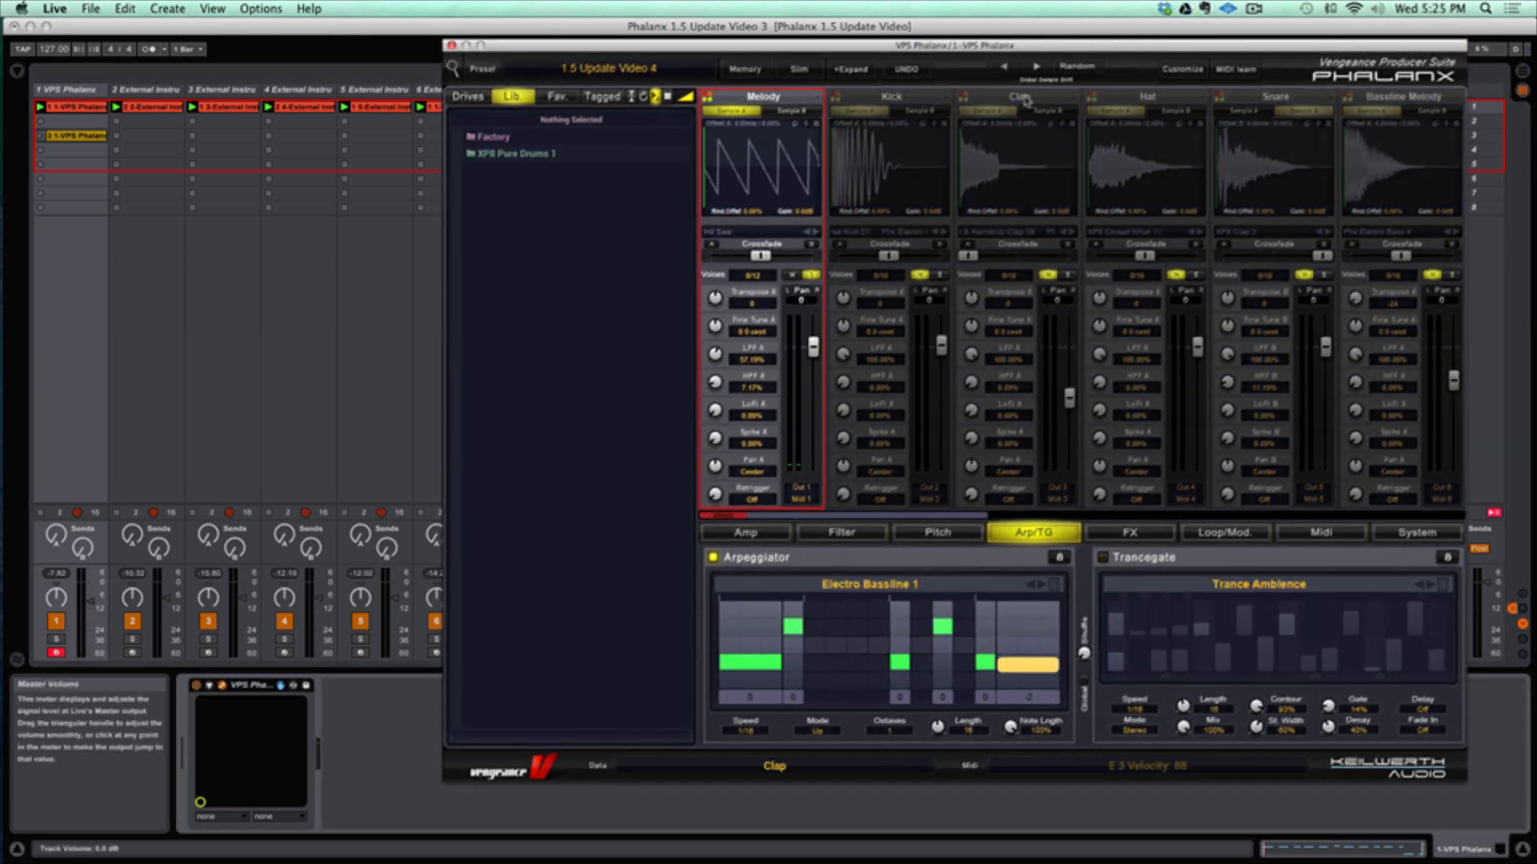
Solo the Clap pad and turn on its arpeggiator with the preset Clap Short from the Drums category.
click(983, 96)
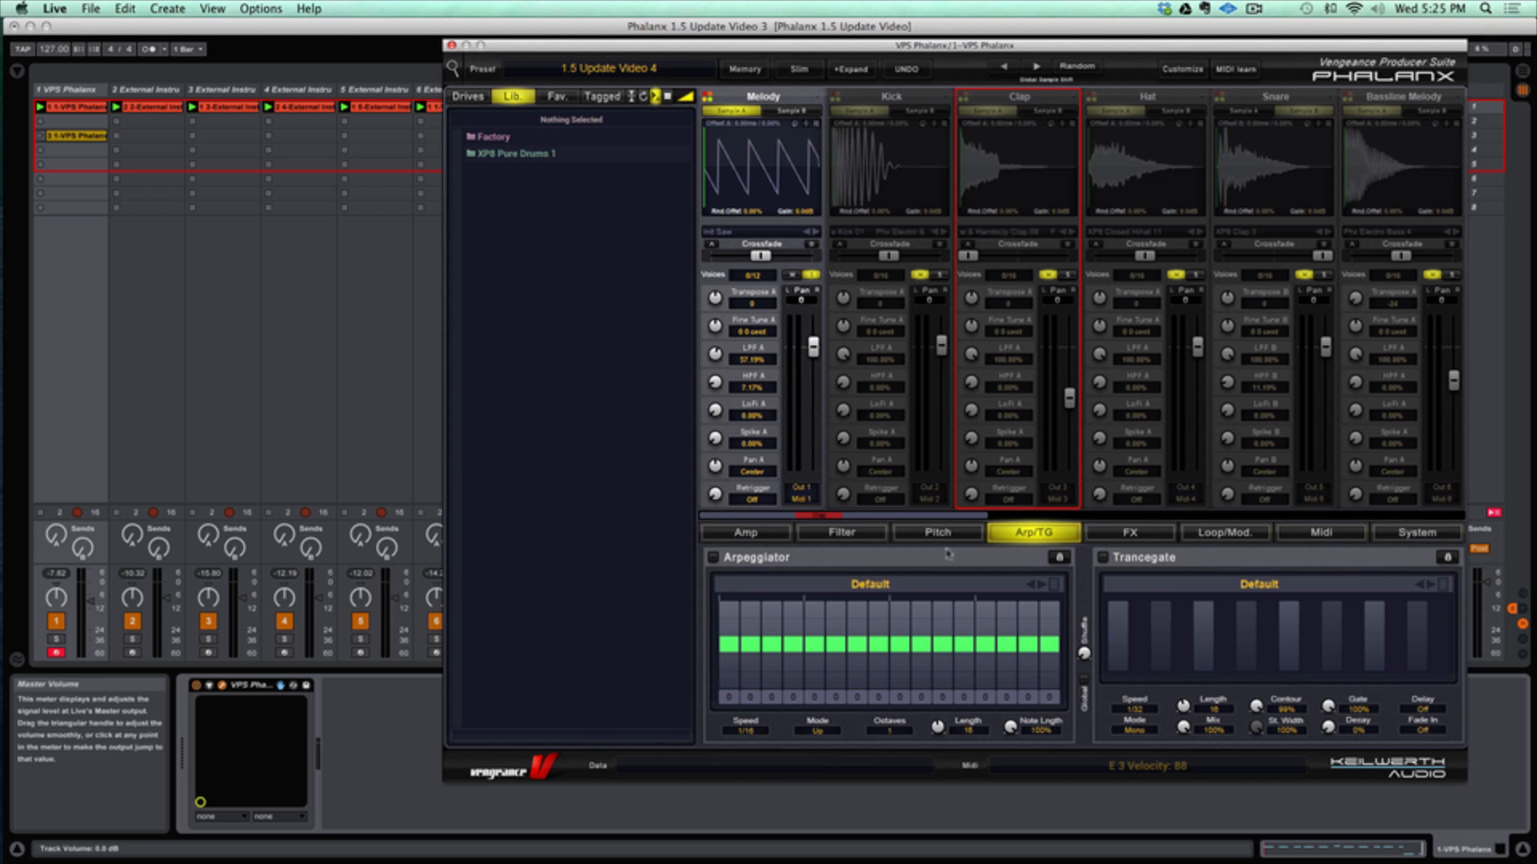
click(1066, 275)
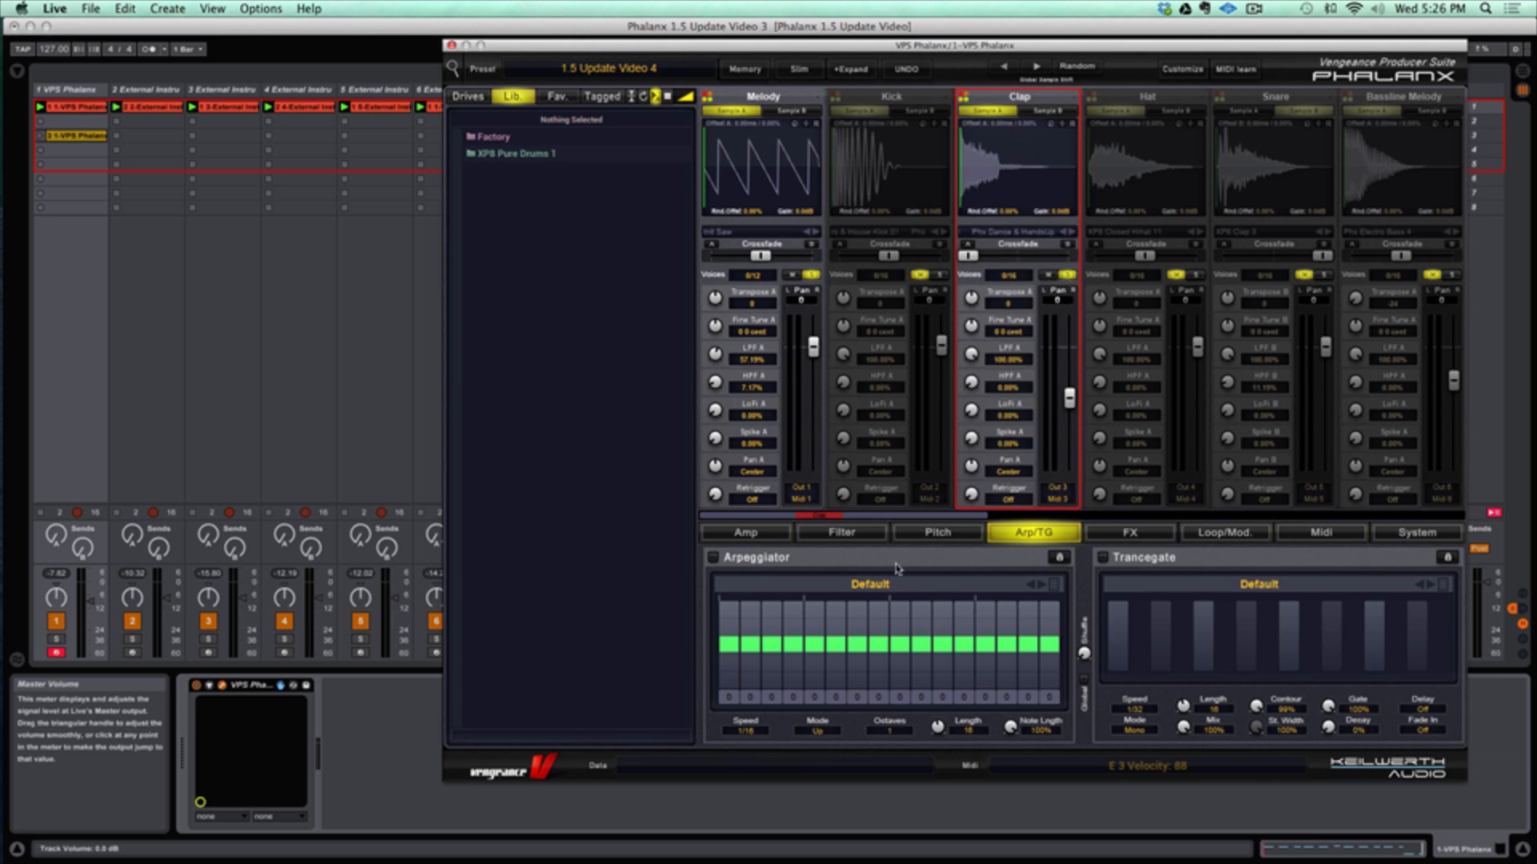
click(711, 558)
click(1055, 585)
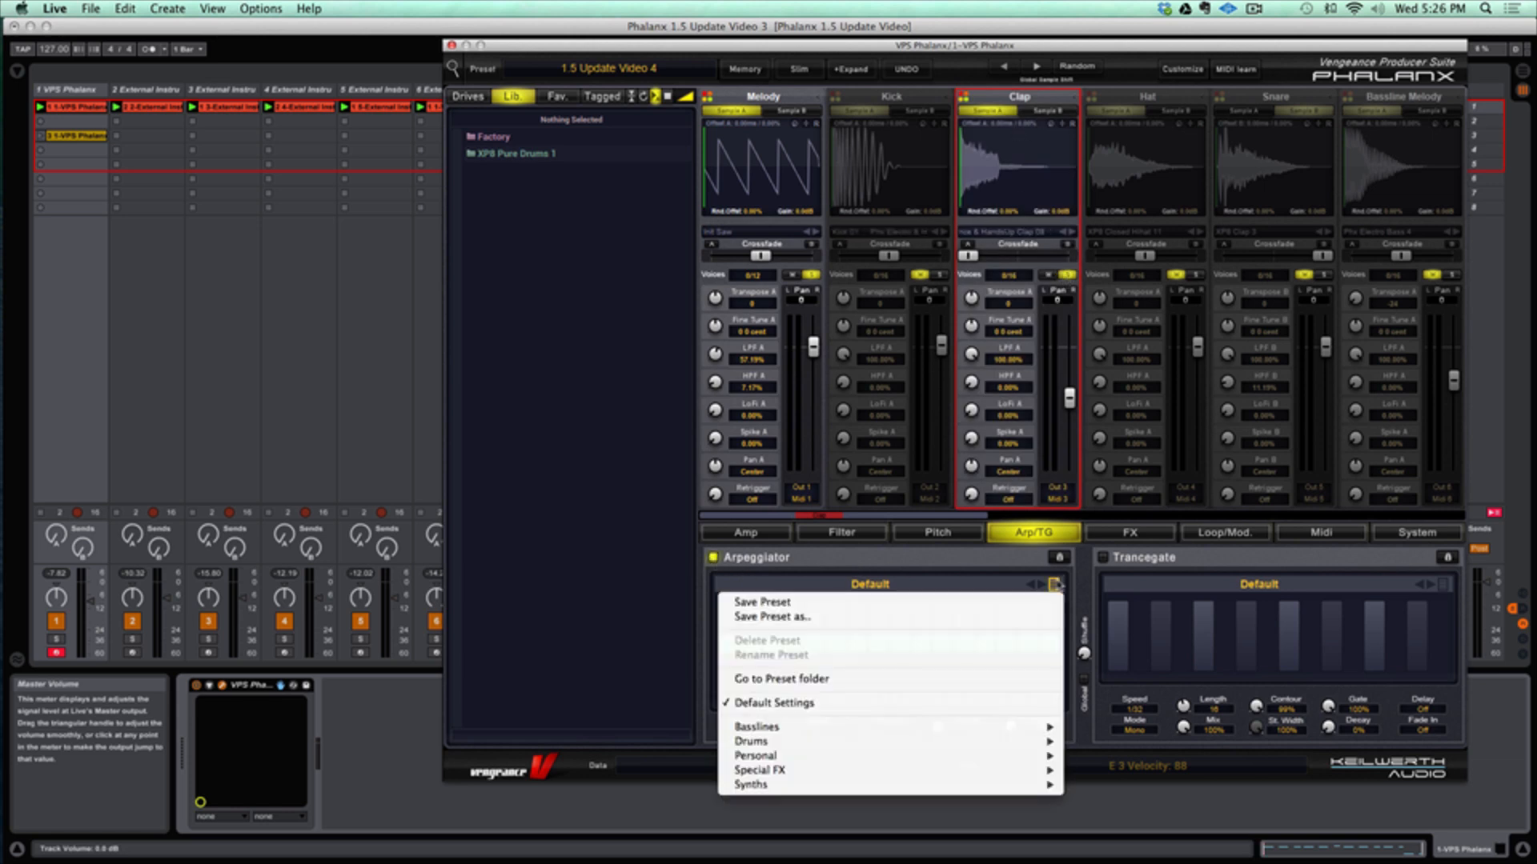
mouse_move(956, 745)
click(1141, 59)
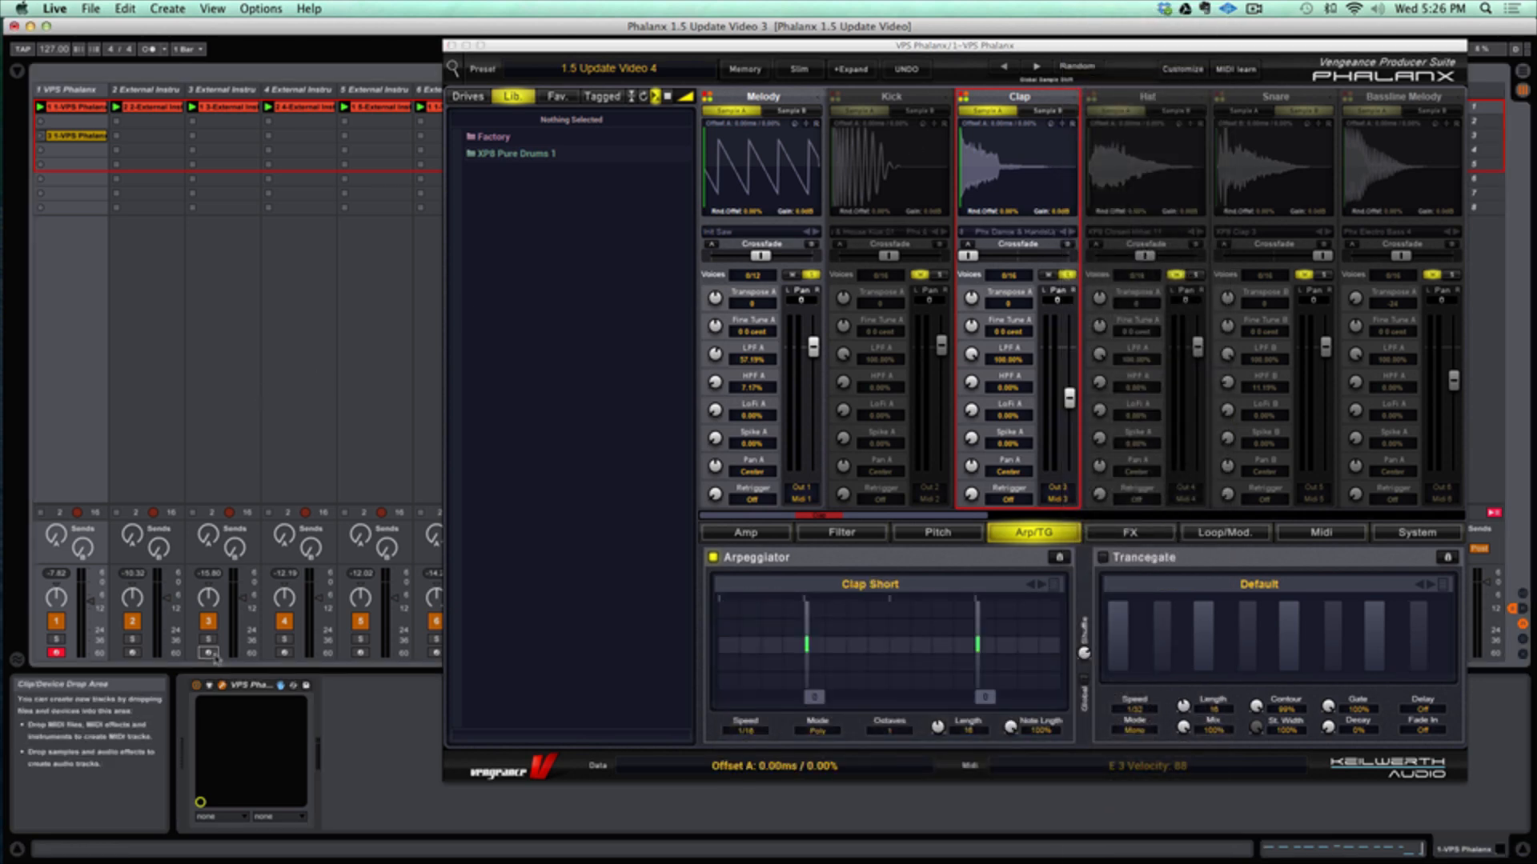
Arm track 3 to play the clap, and turn off the Clap pad's arpeggiator and solo.
click(208, 653)
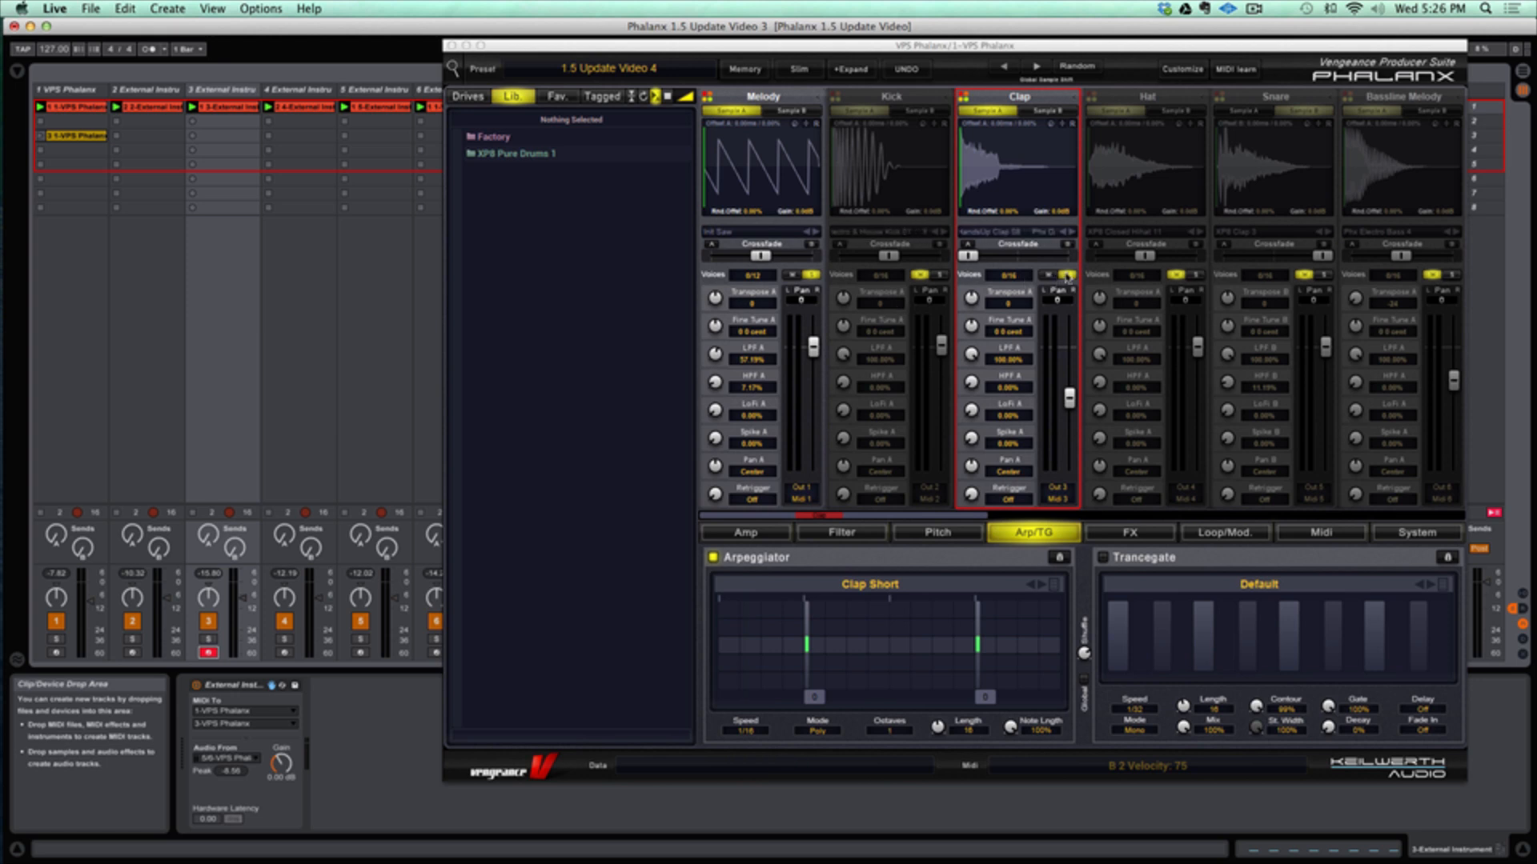
click(712, 557)
click(712, 557)
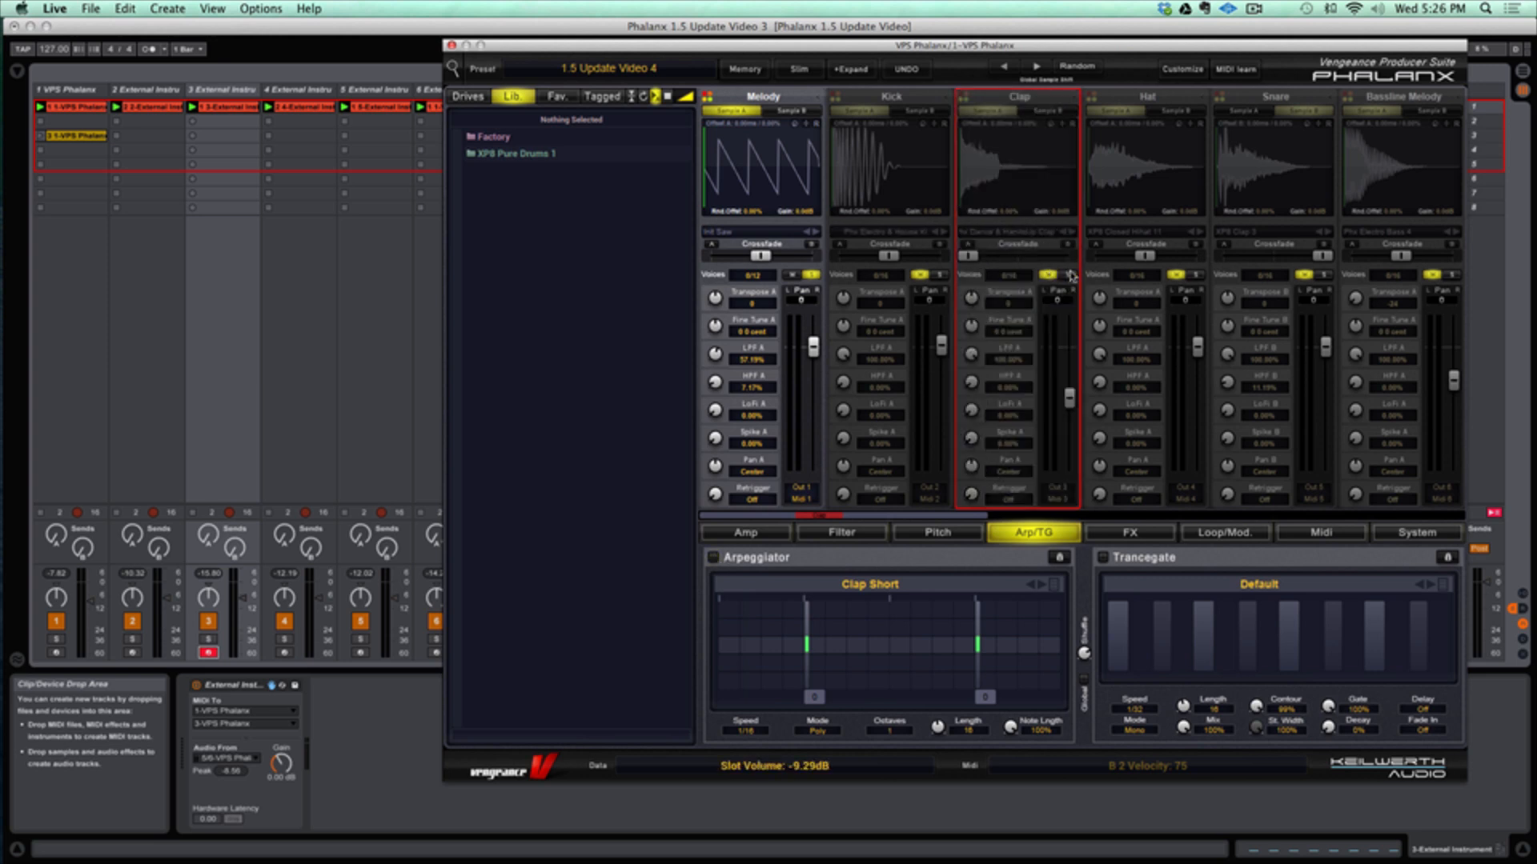
On the Melody pad, combine the Personal arpeggiator preset Minor Groove #1 with the enabled Trancegate, and arm track 1.
click(764, 97)
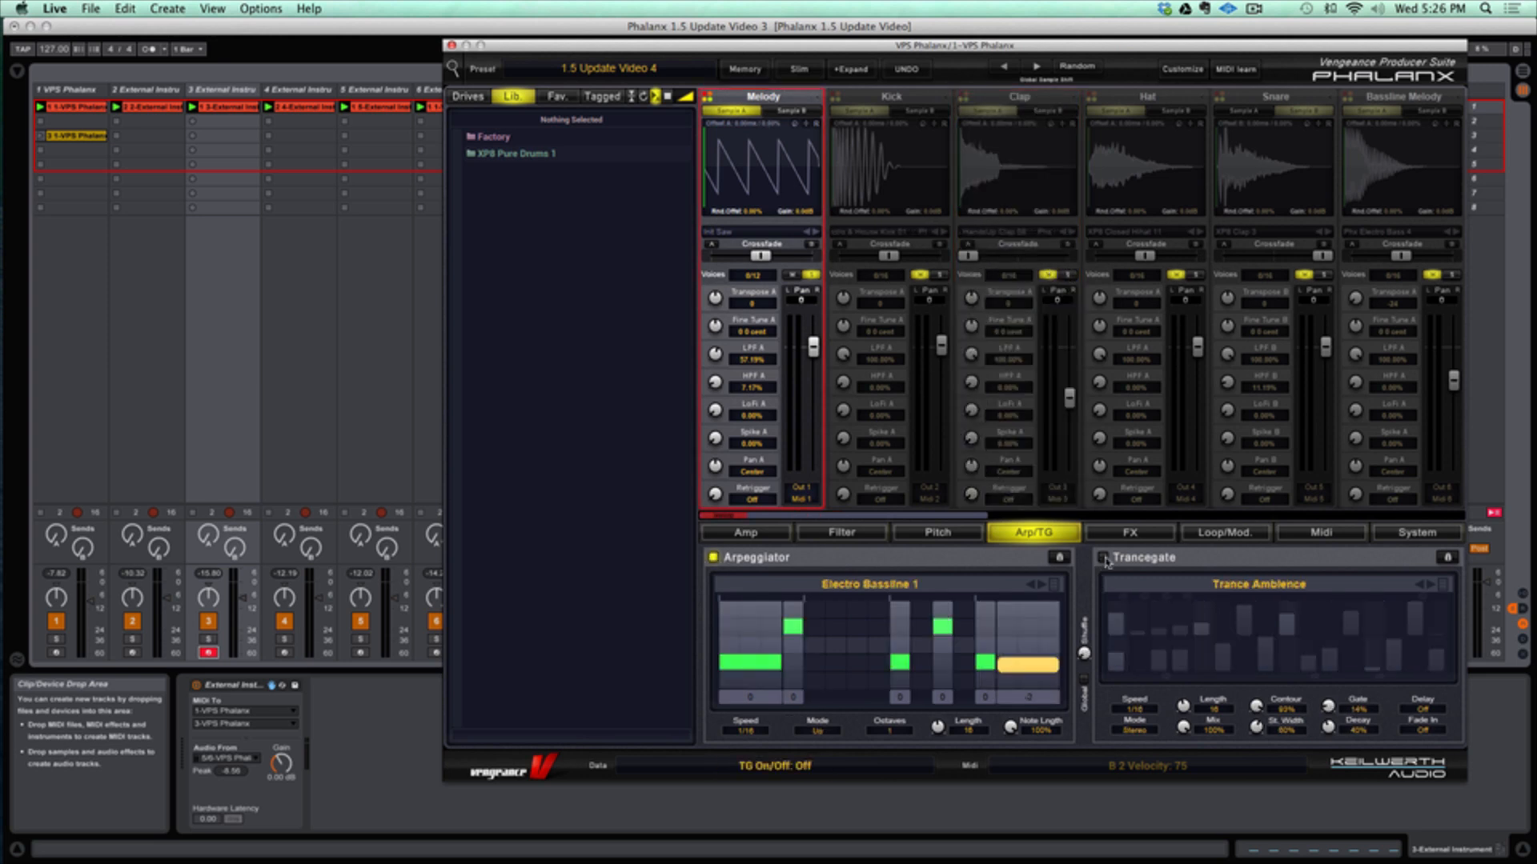
click(1053, 585)
mouse_move(977, 753)
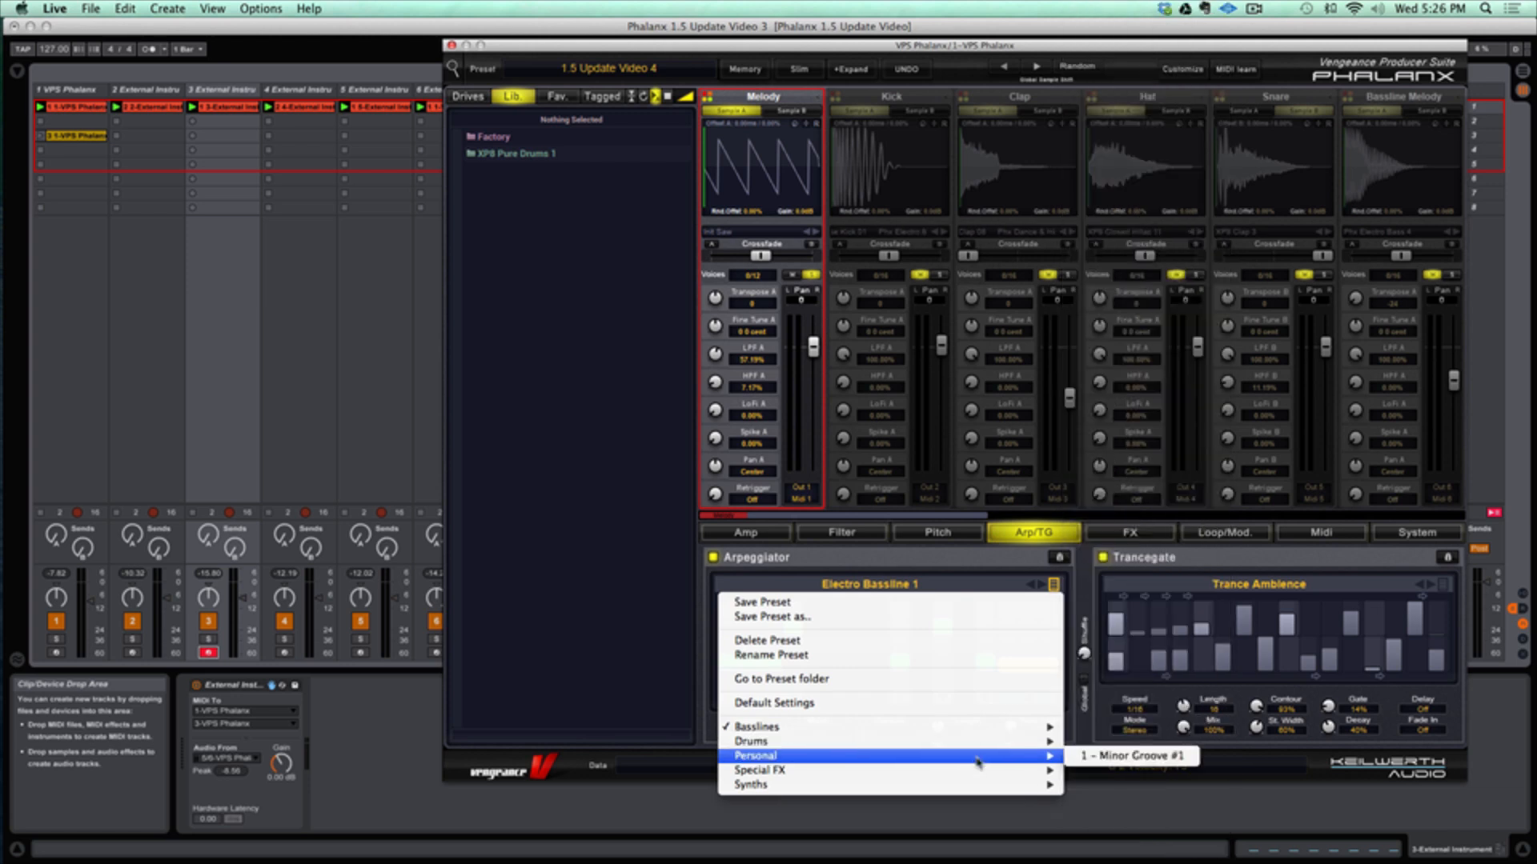
click(1092, 761)
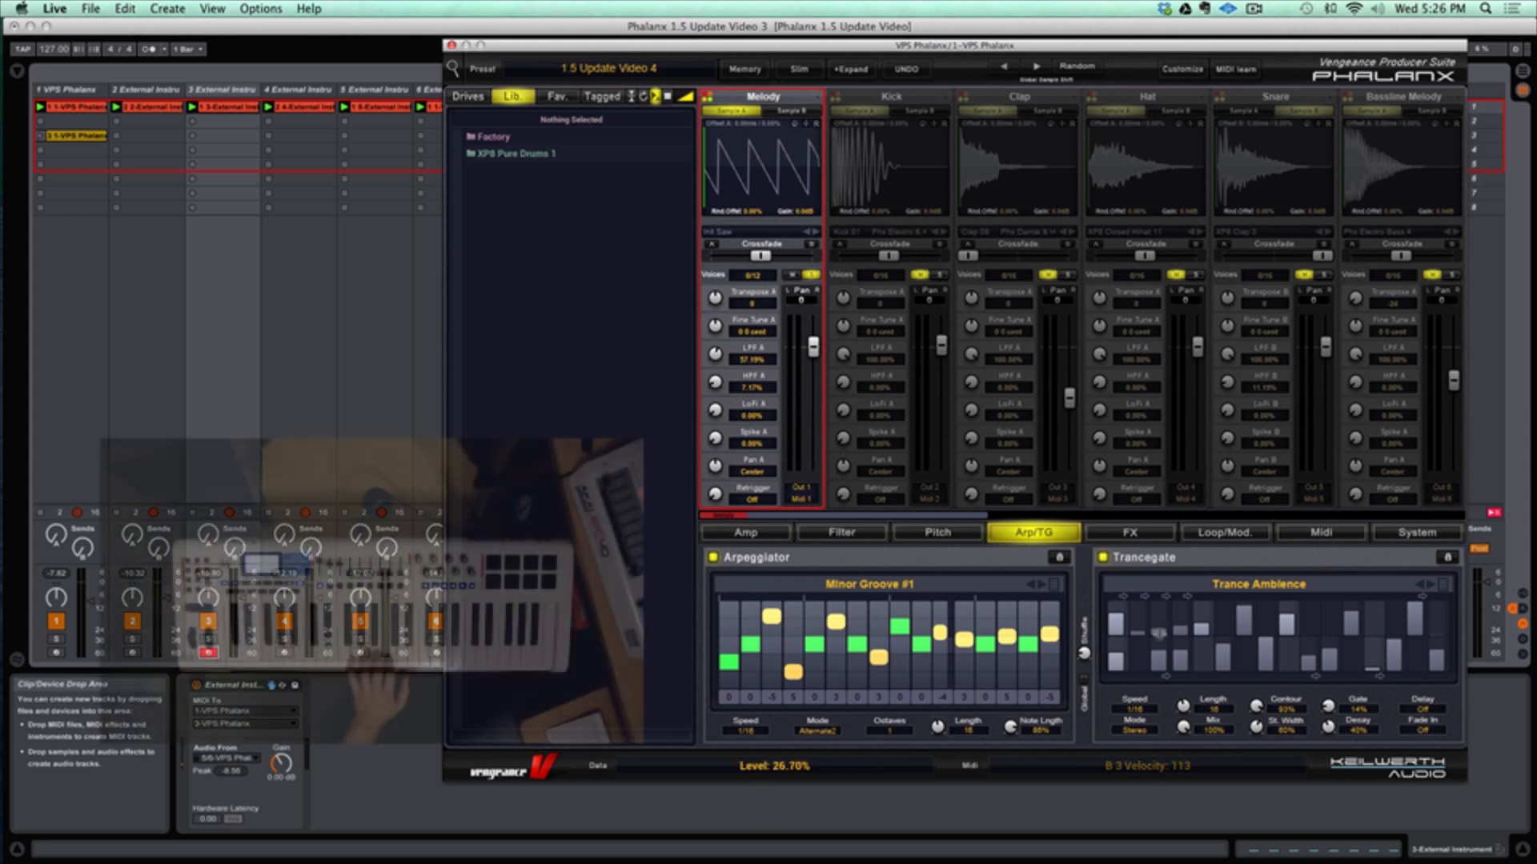
click(54, 653)
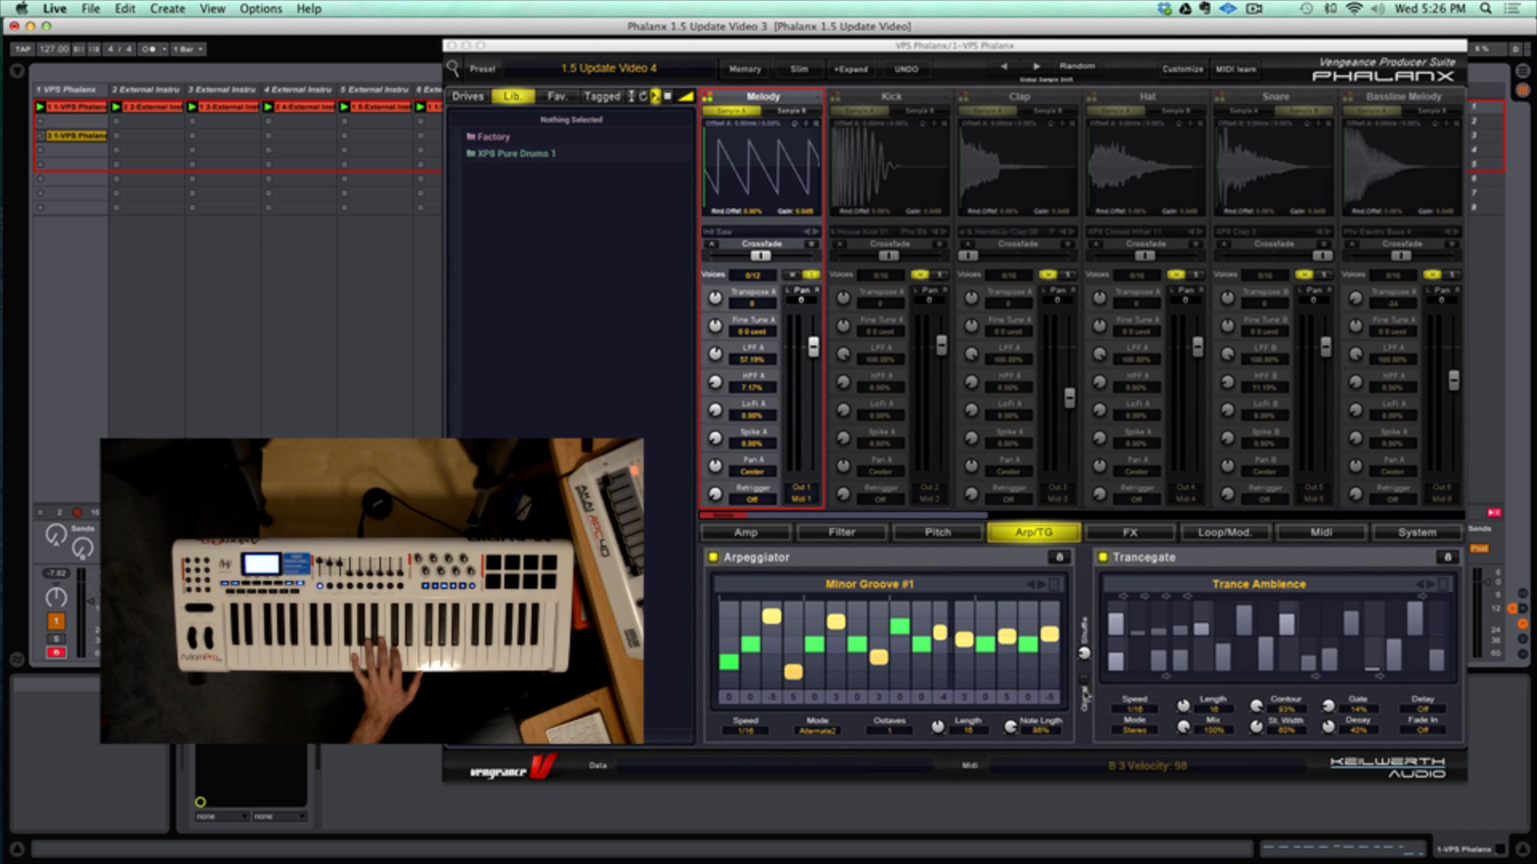
Make the shuffle global, unsolo the Melody pad and try a shuffle of about 68% across the Kick, Melody and Clap pads.
mouse_move(1084, 654)
mouse_down()
mouse_move(1080, 506)
mouse_move(1084, 654)
mouse_up()
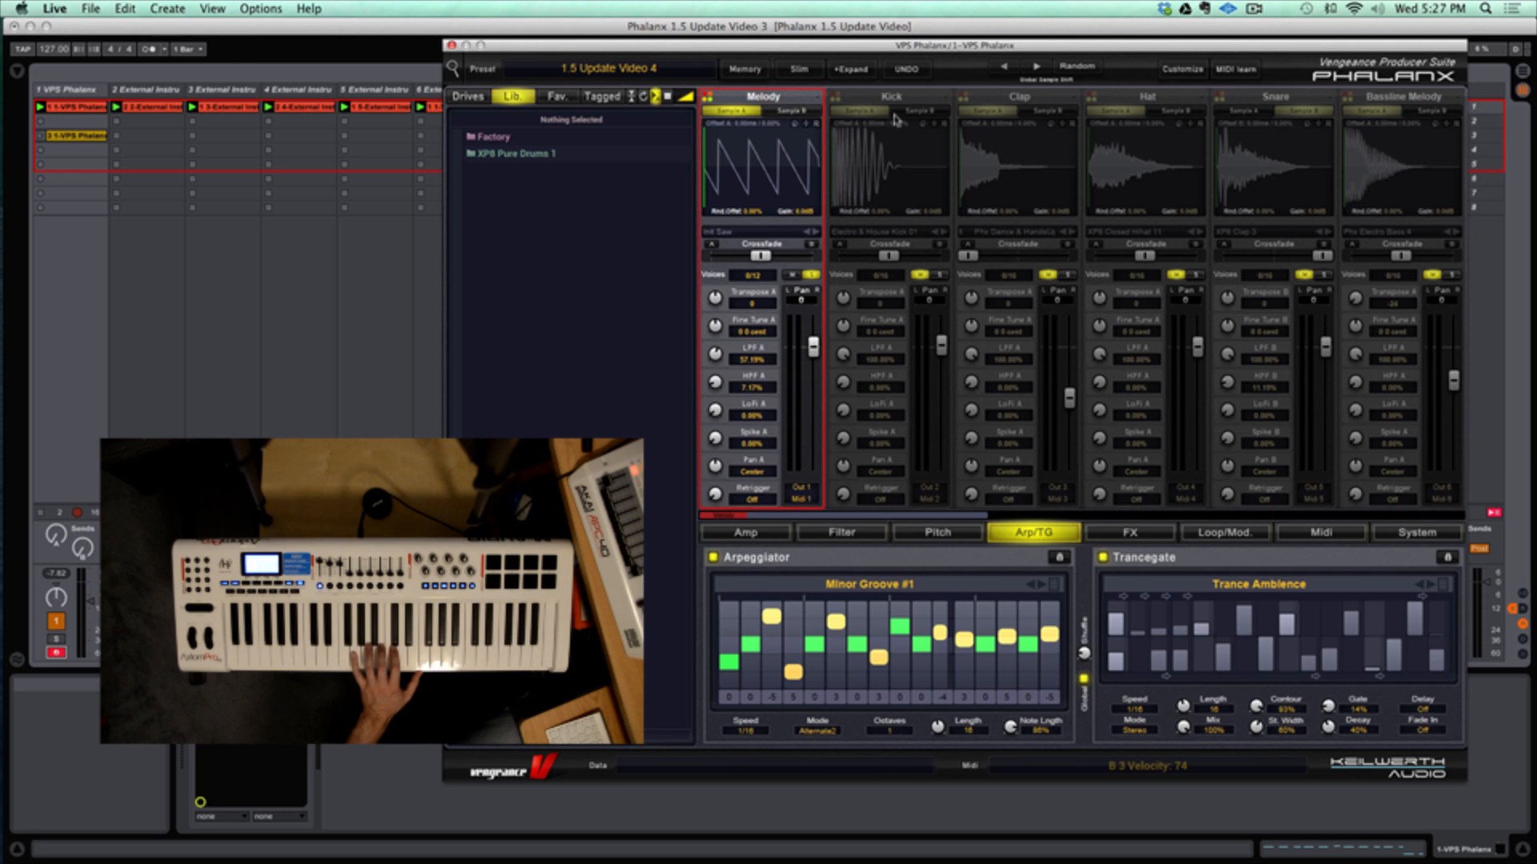
click(812, 275)
click(916, 95)
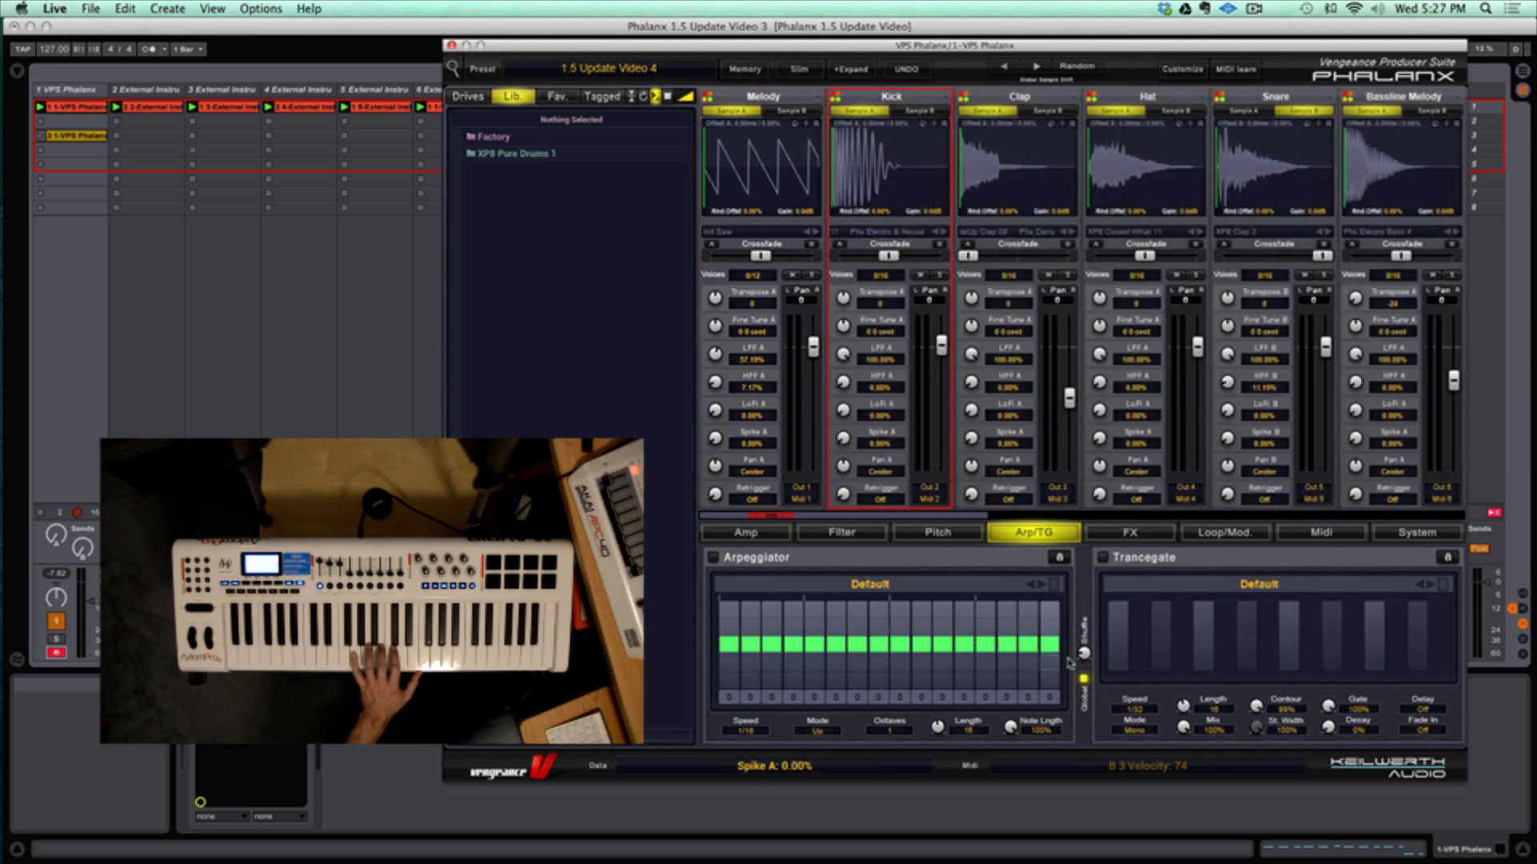
drag(1084, 653, 1086, 565)
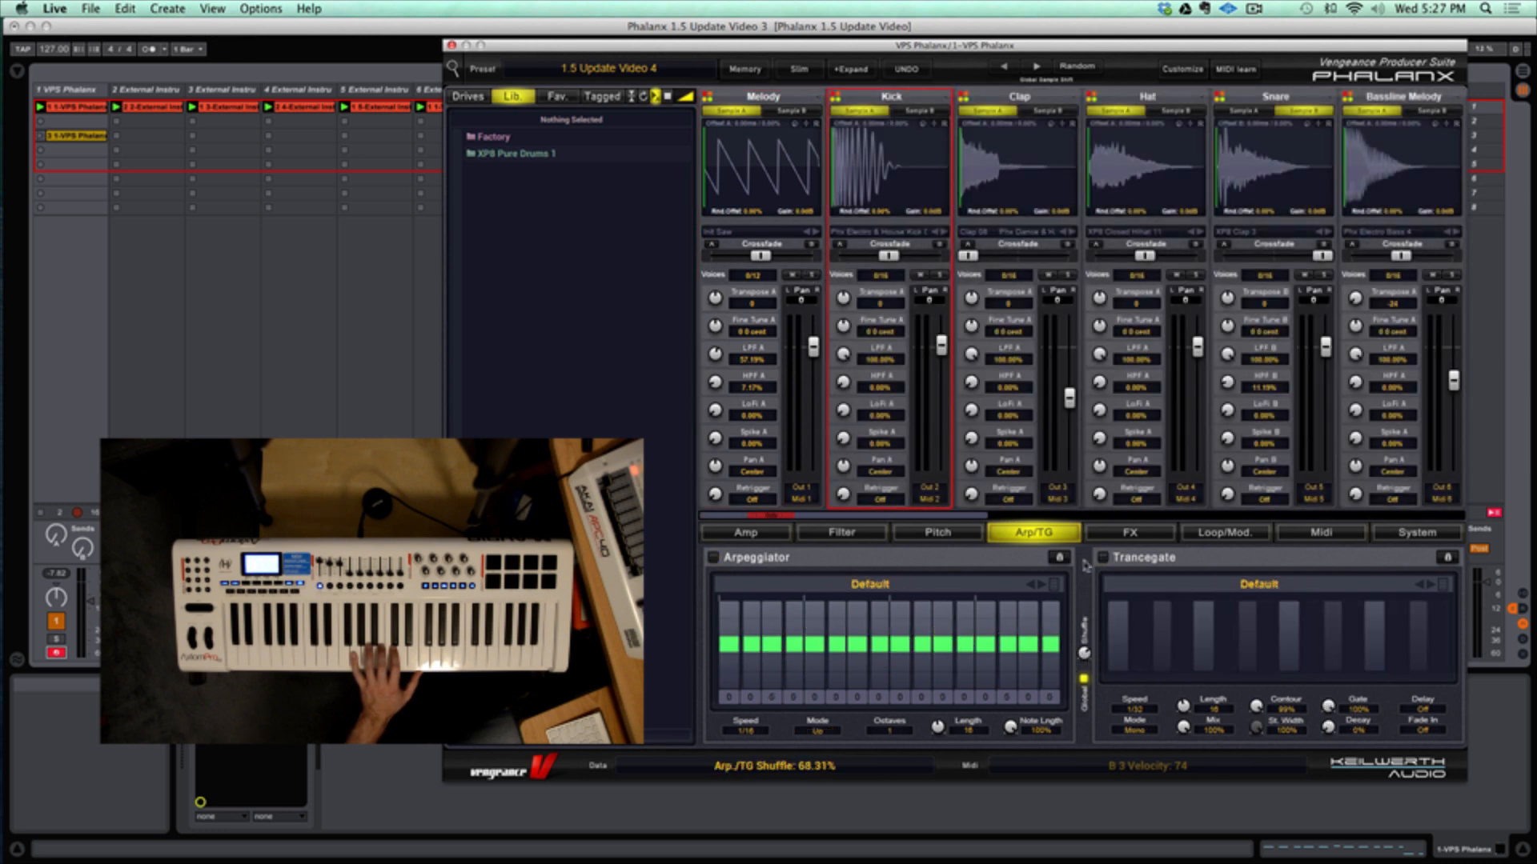
click(781, 98)
click(1012, 97)
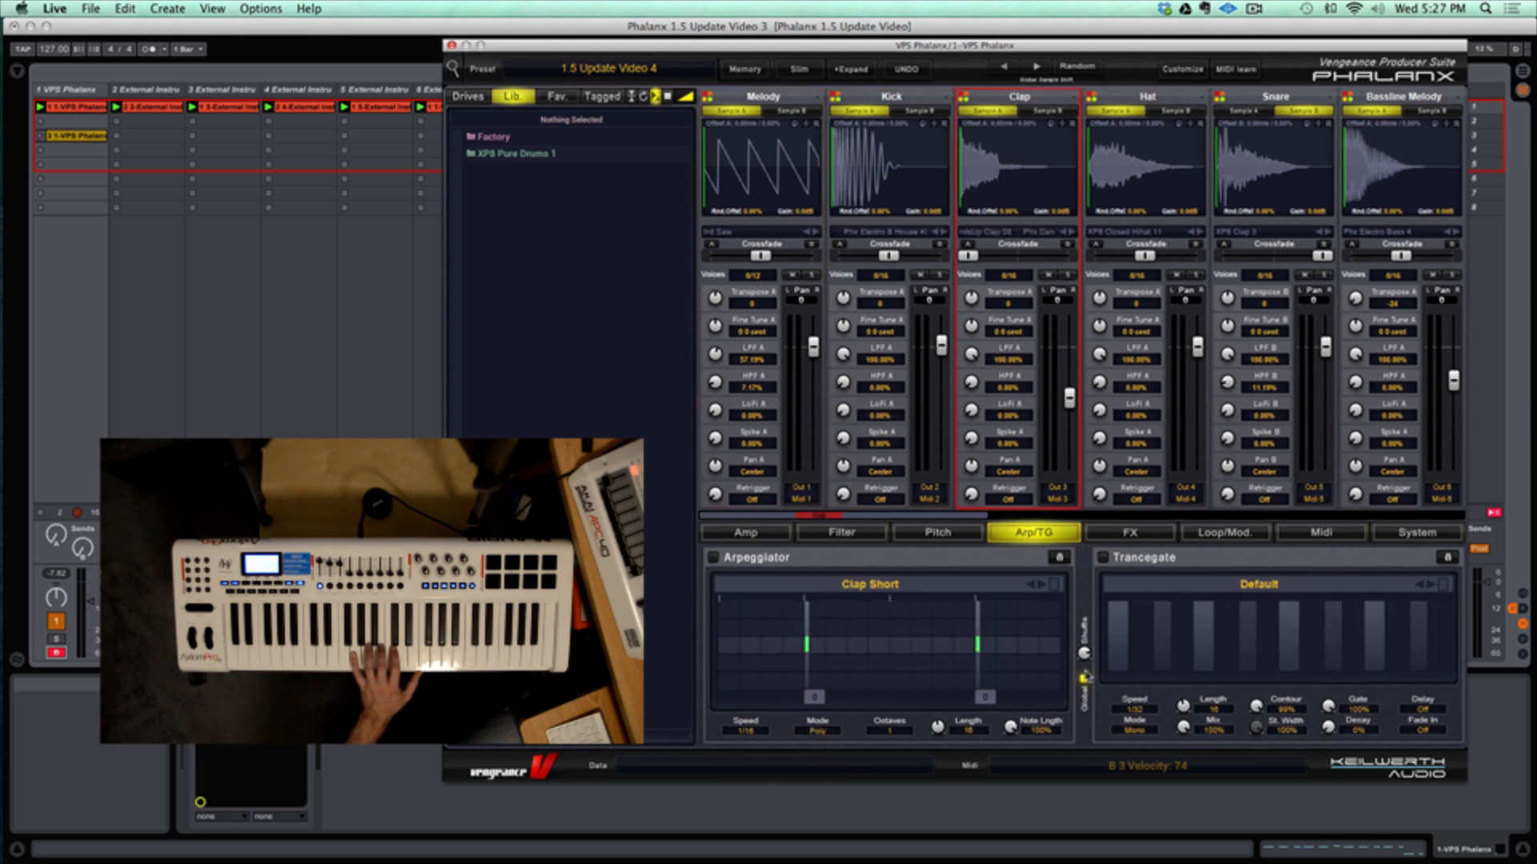
Turn global shuffle off, go through the Kick, Clap and Hat pads, and return to the Melody pad with global shuffle on.
drag(1087, 718, 1089, 785)
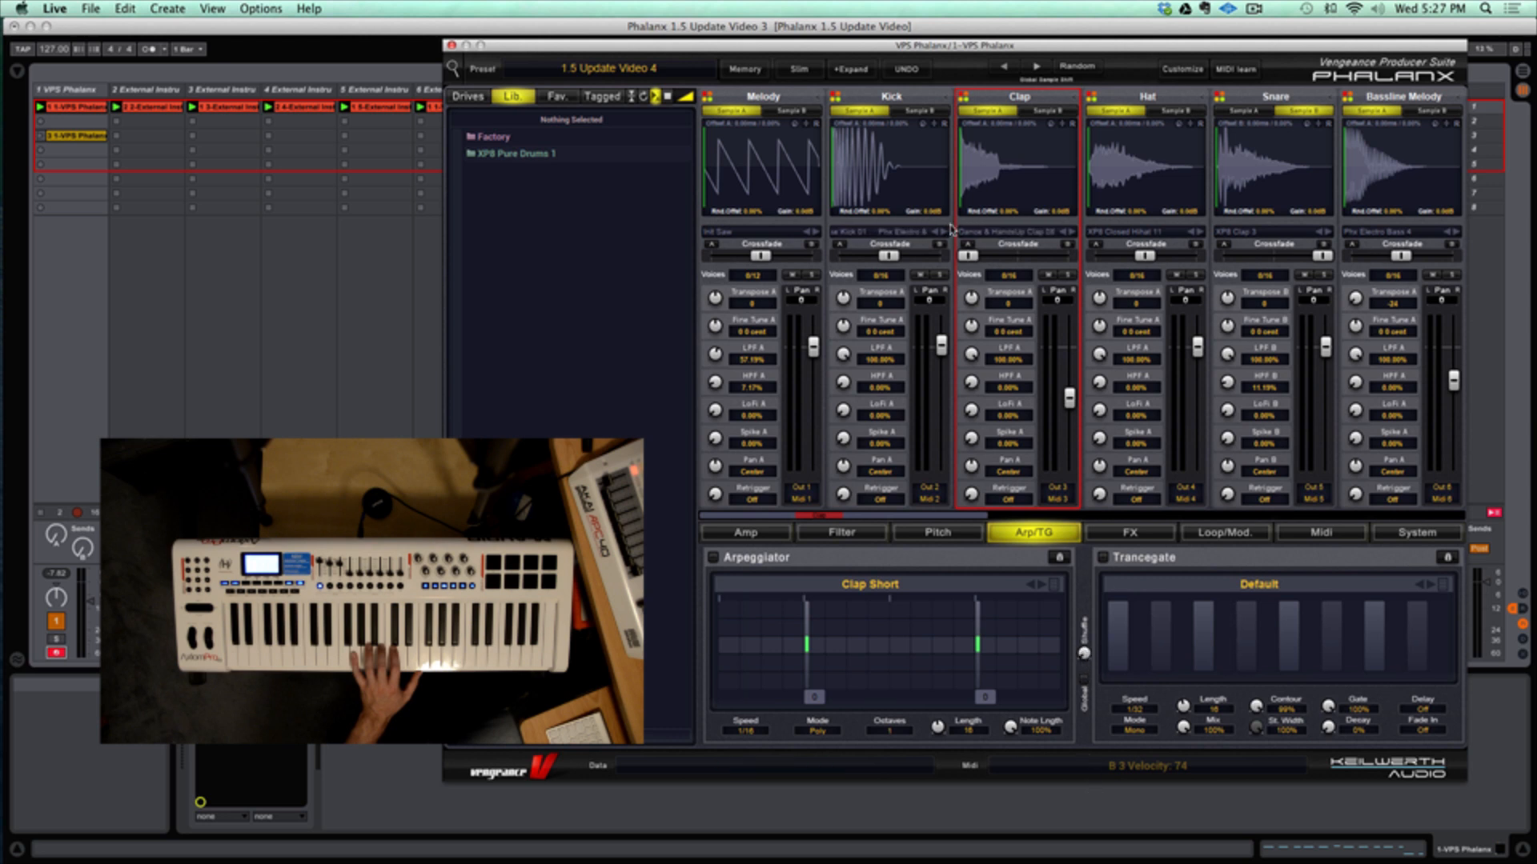
click(910, 94)
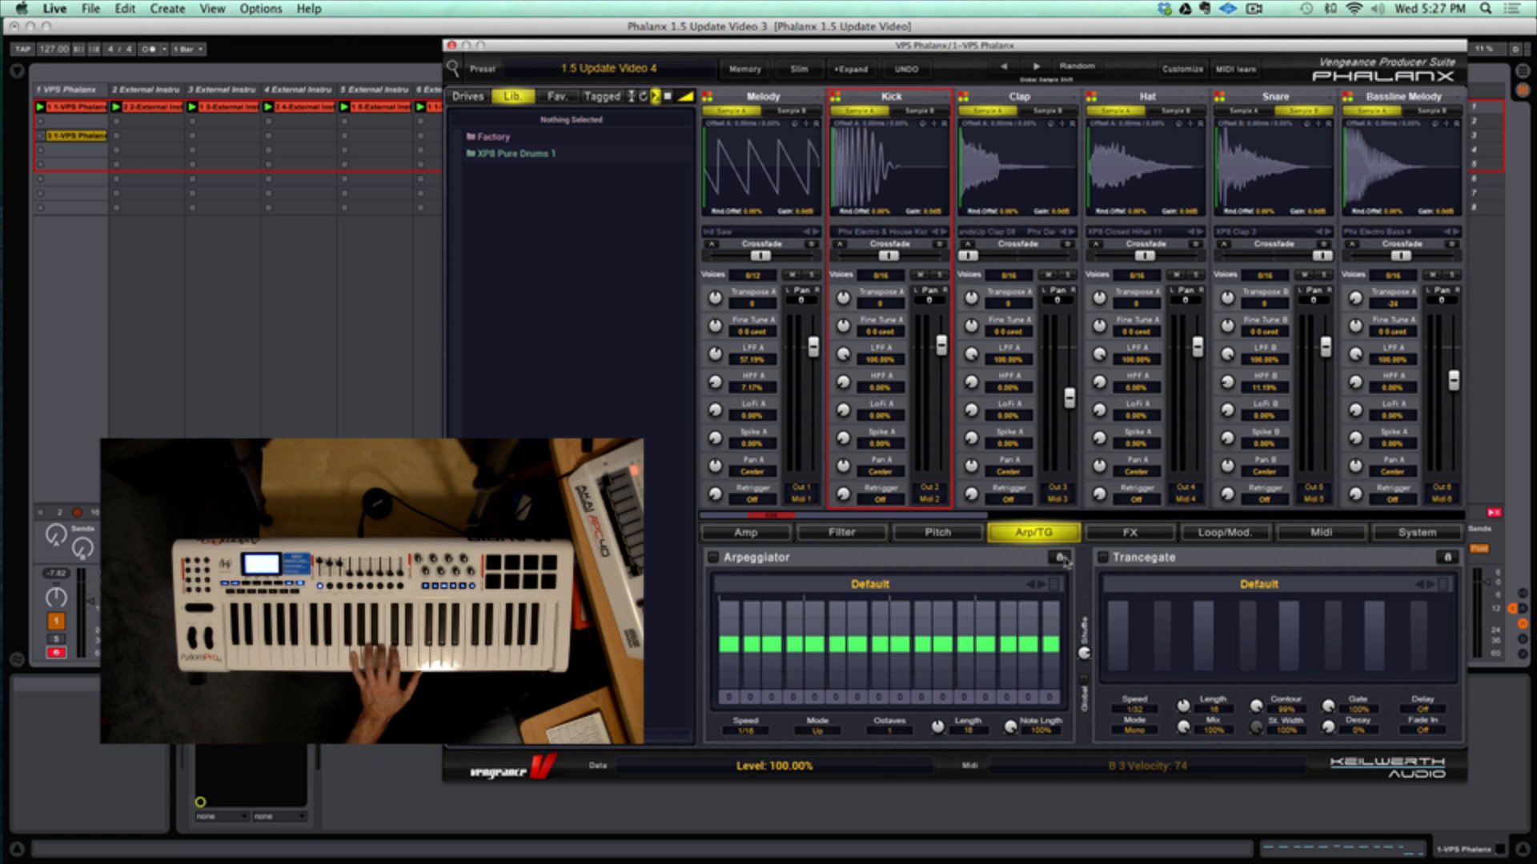
click(1032, 96)
click(1179, 97)
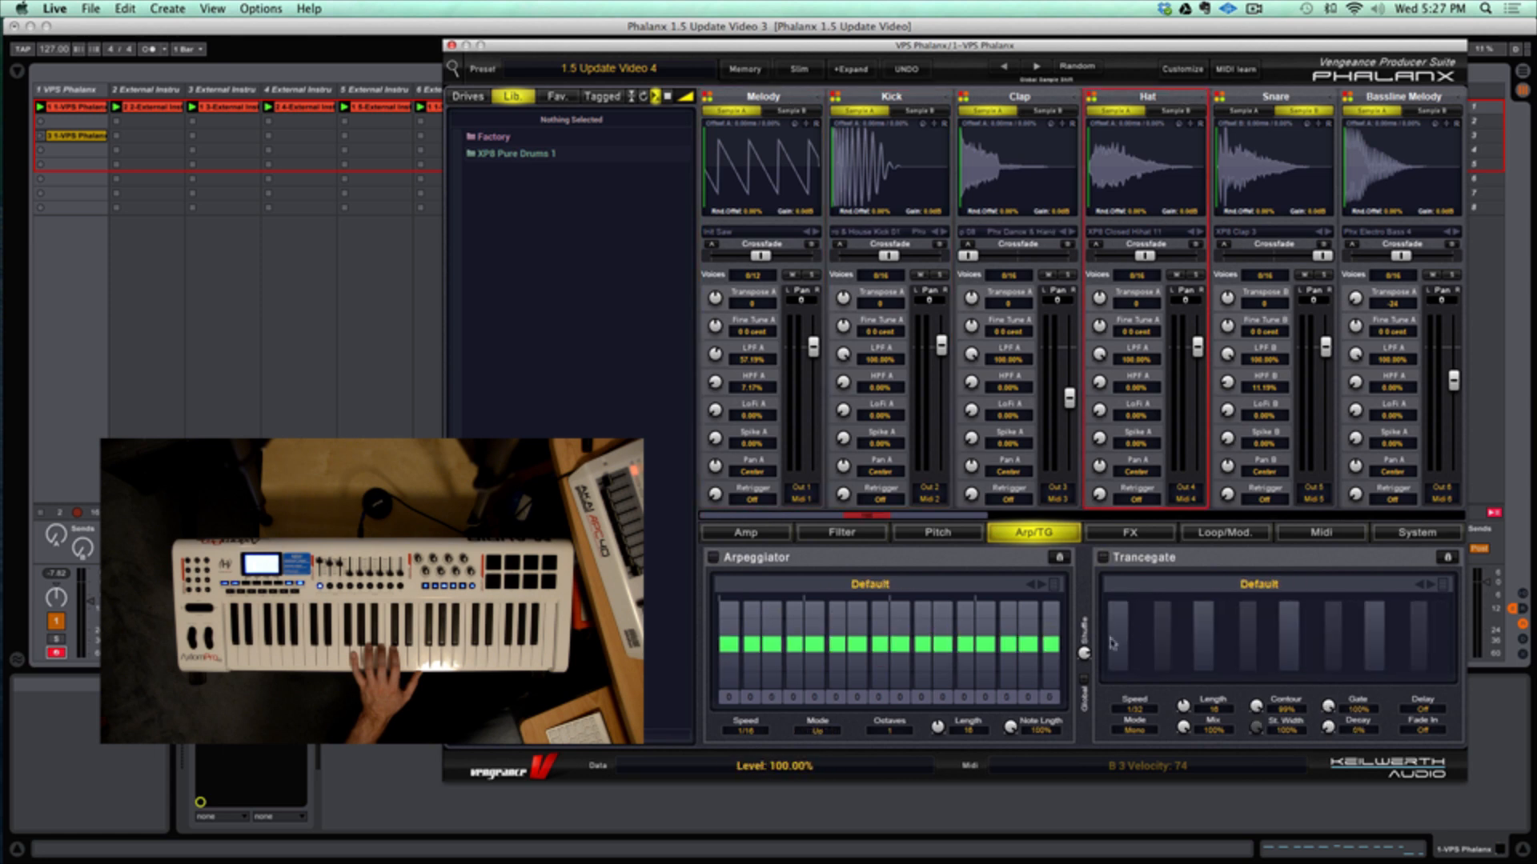
click(1006, 96)
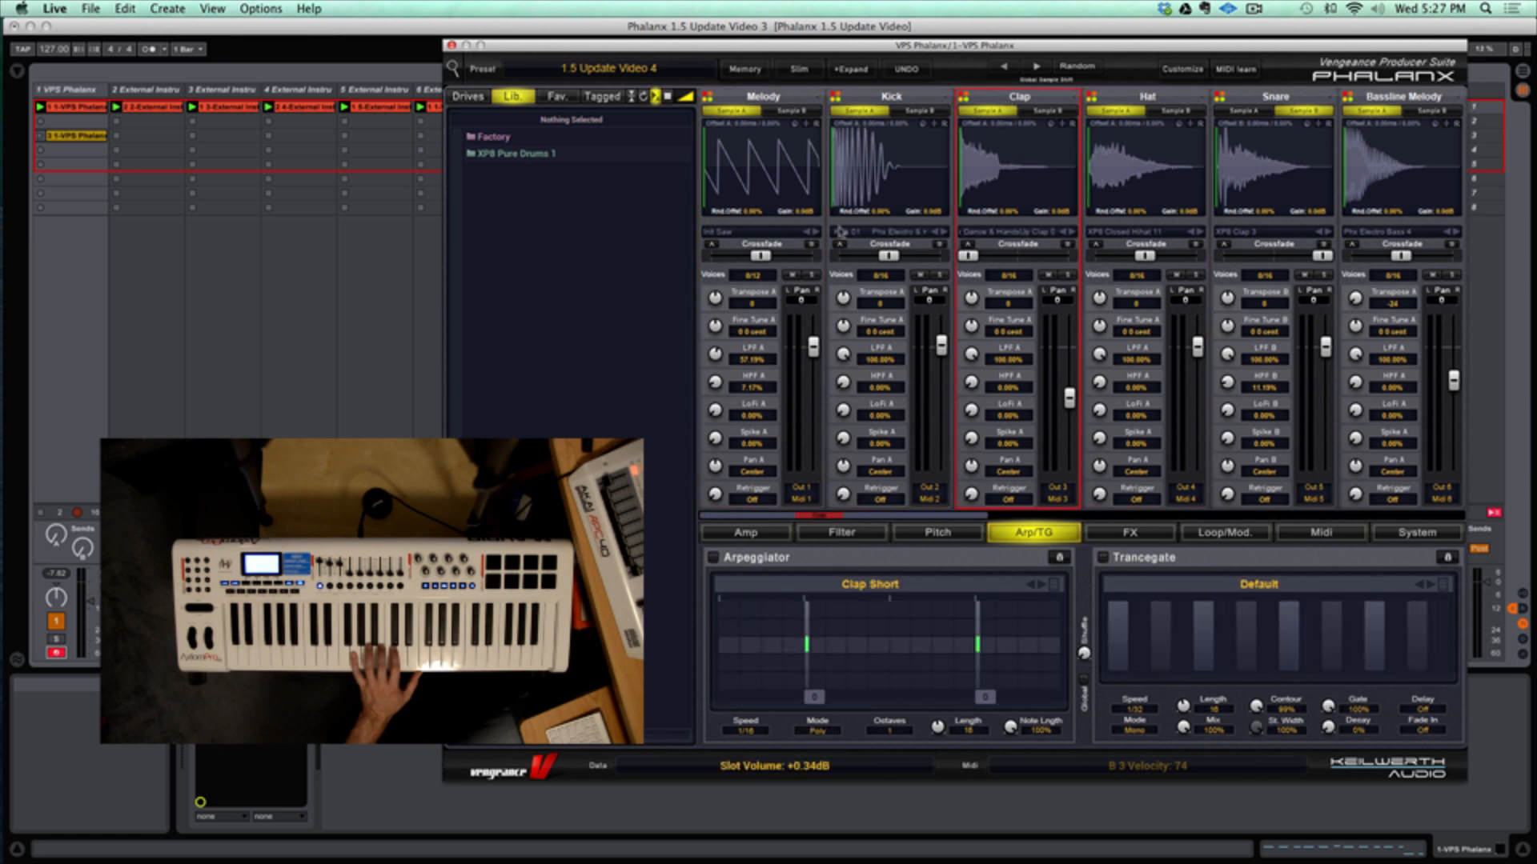
mouse_move(1086, 655)
drag(1085, 678, 1085, 771)
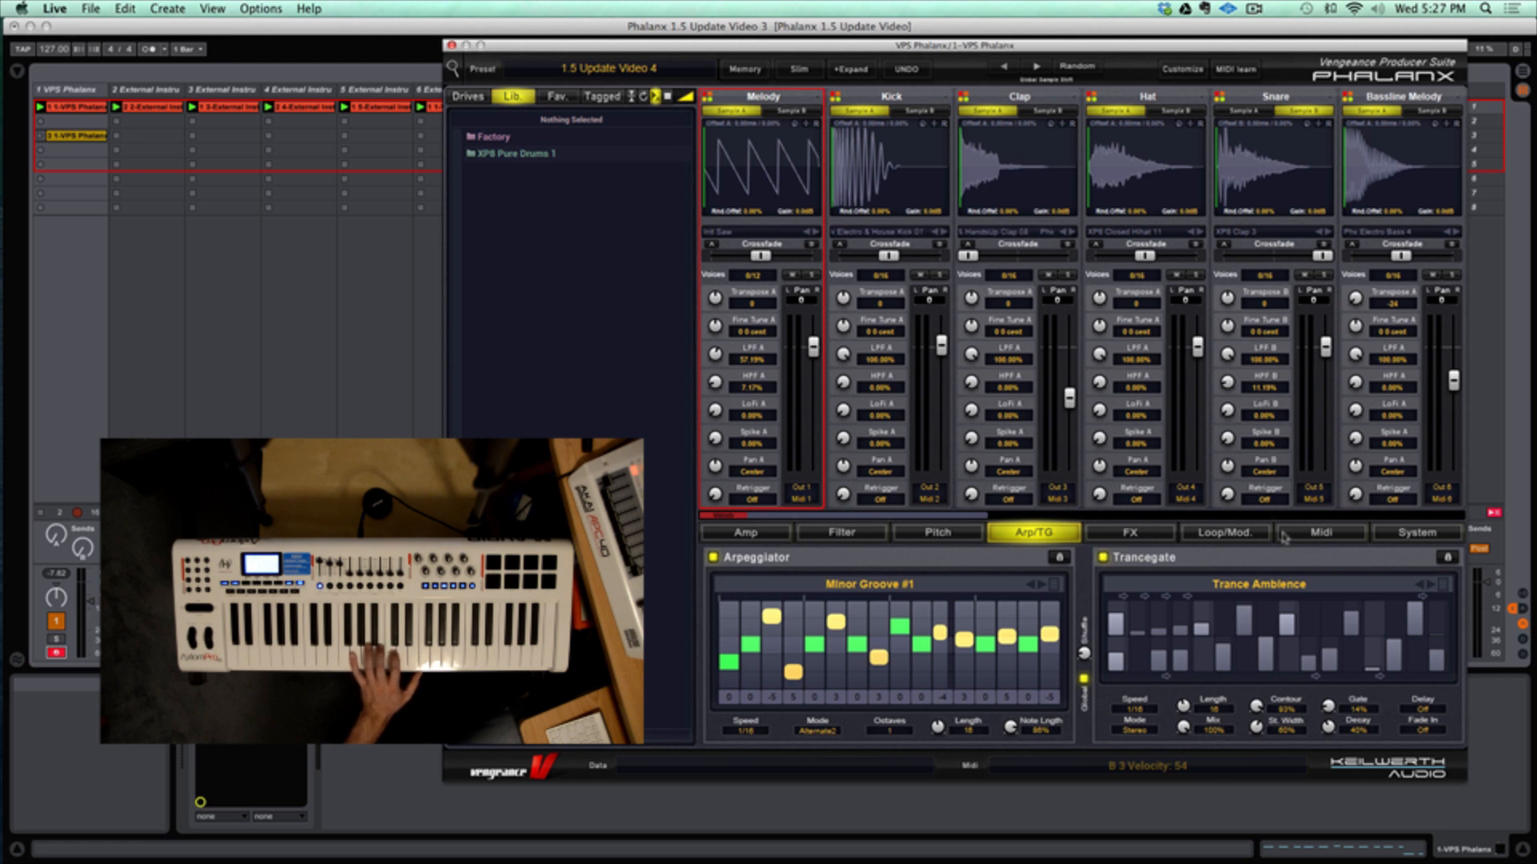
Enable the Chorder in the Melody pad's MIDI settings and switch off its voices 1 to 3.
click(1307, 536)
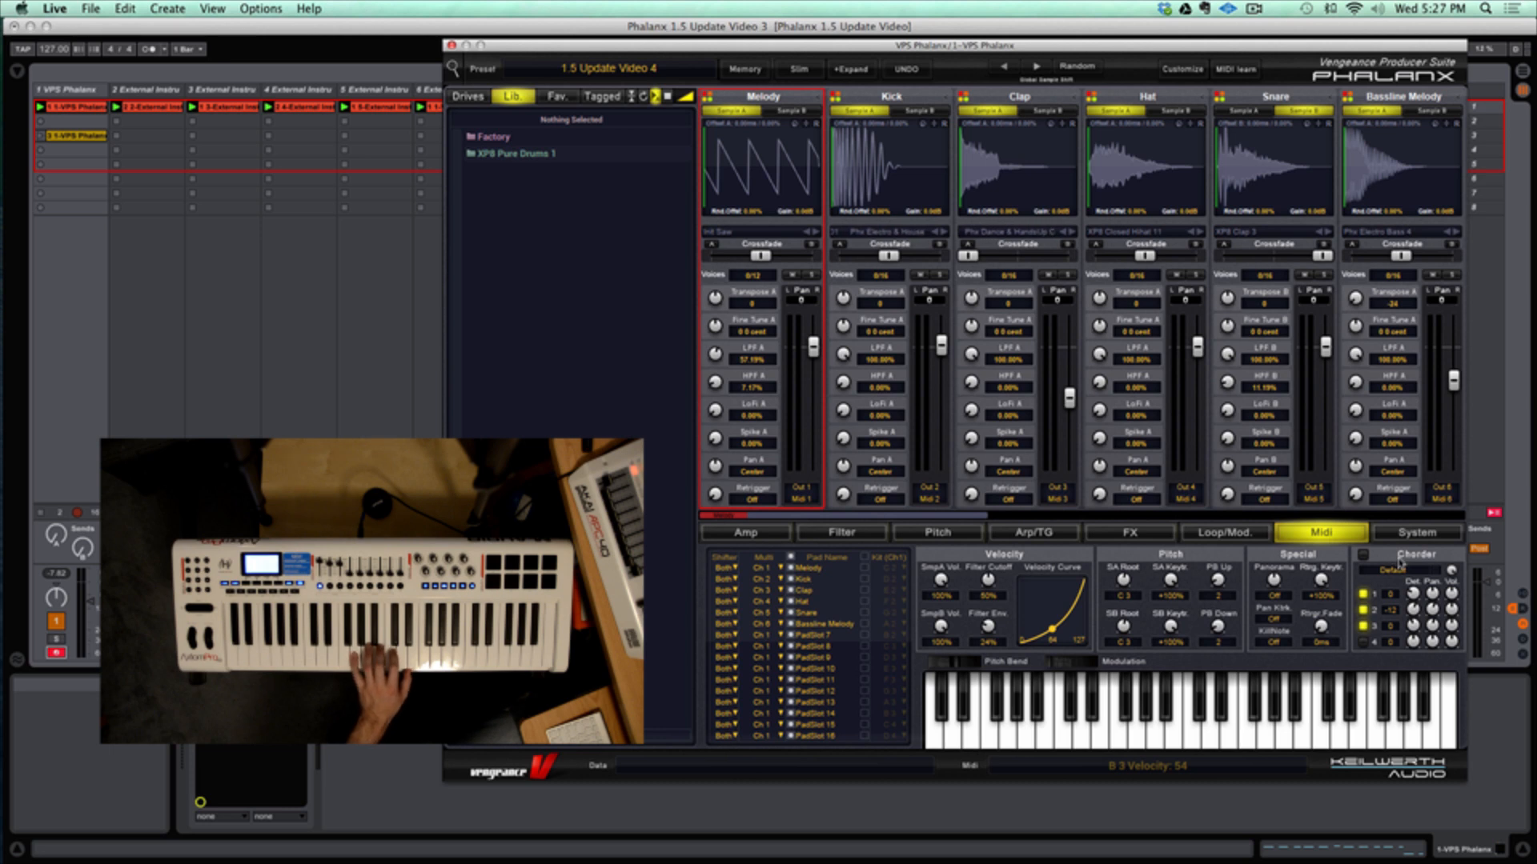
click(1363, 594)
click(1363, 610)
click(1364, 626)
click(1363, 554)
drag(1413, 593, 1422, 565)
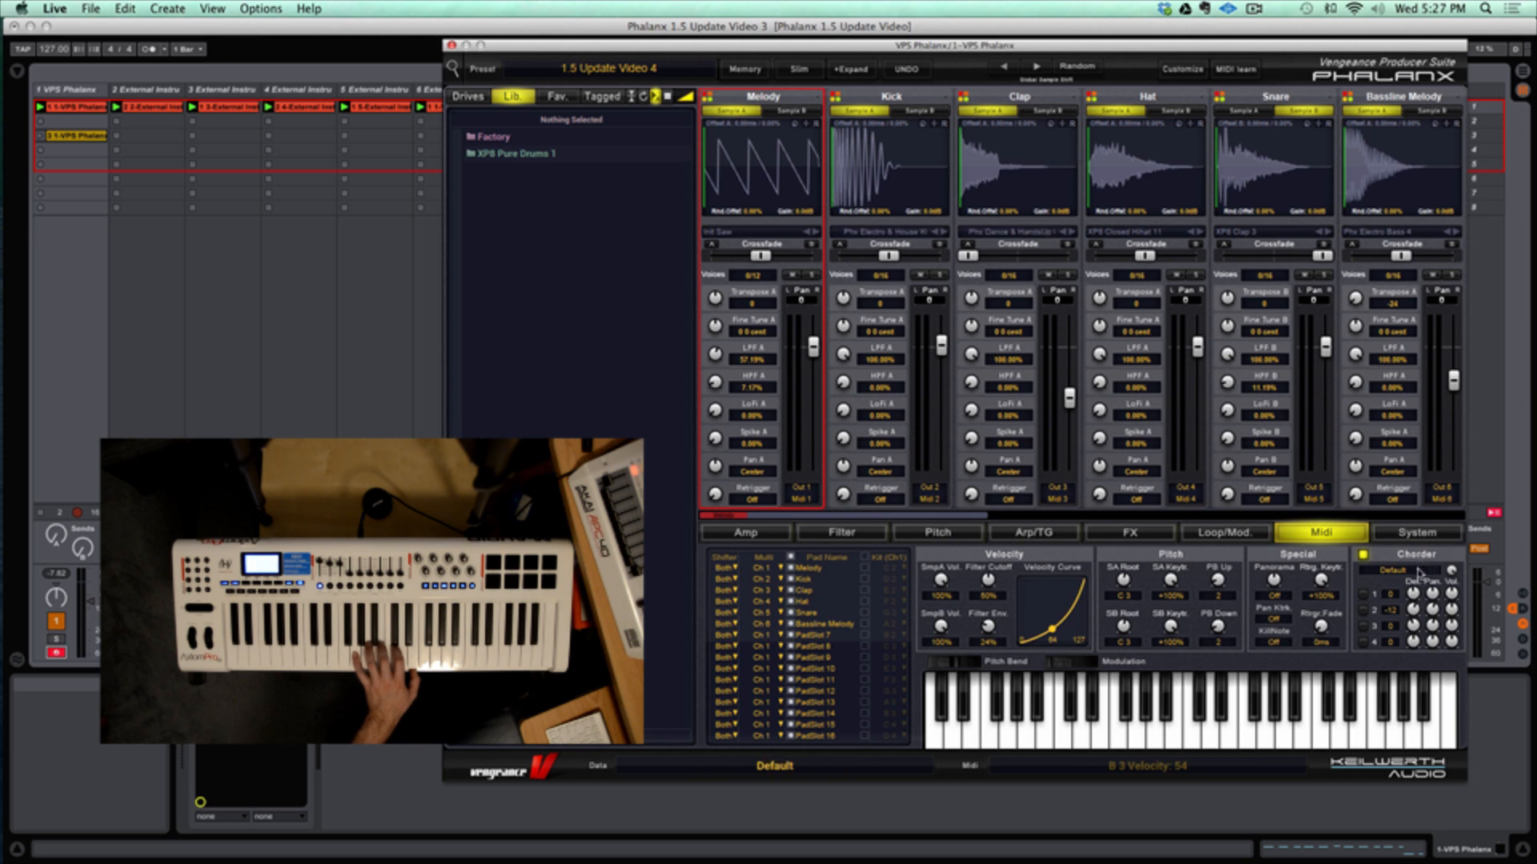
Reset the Melody pad's Chorder to its default settings and switch on voice 1.
click(1419, 570)
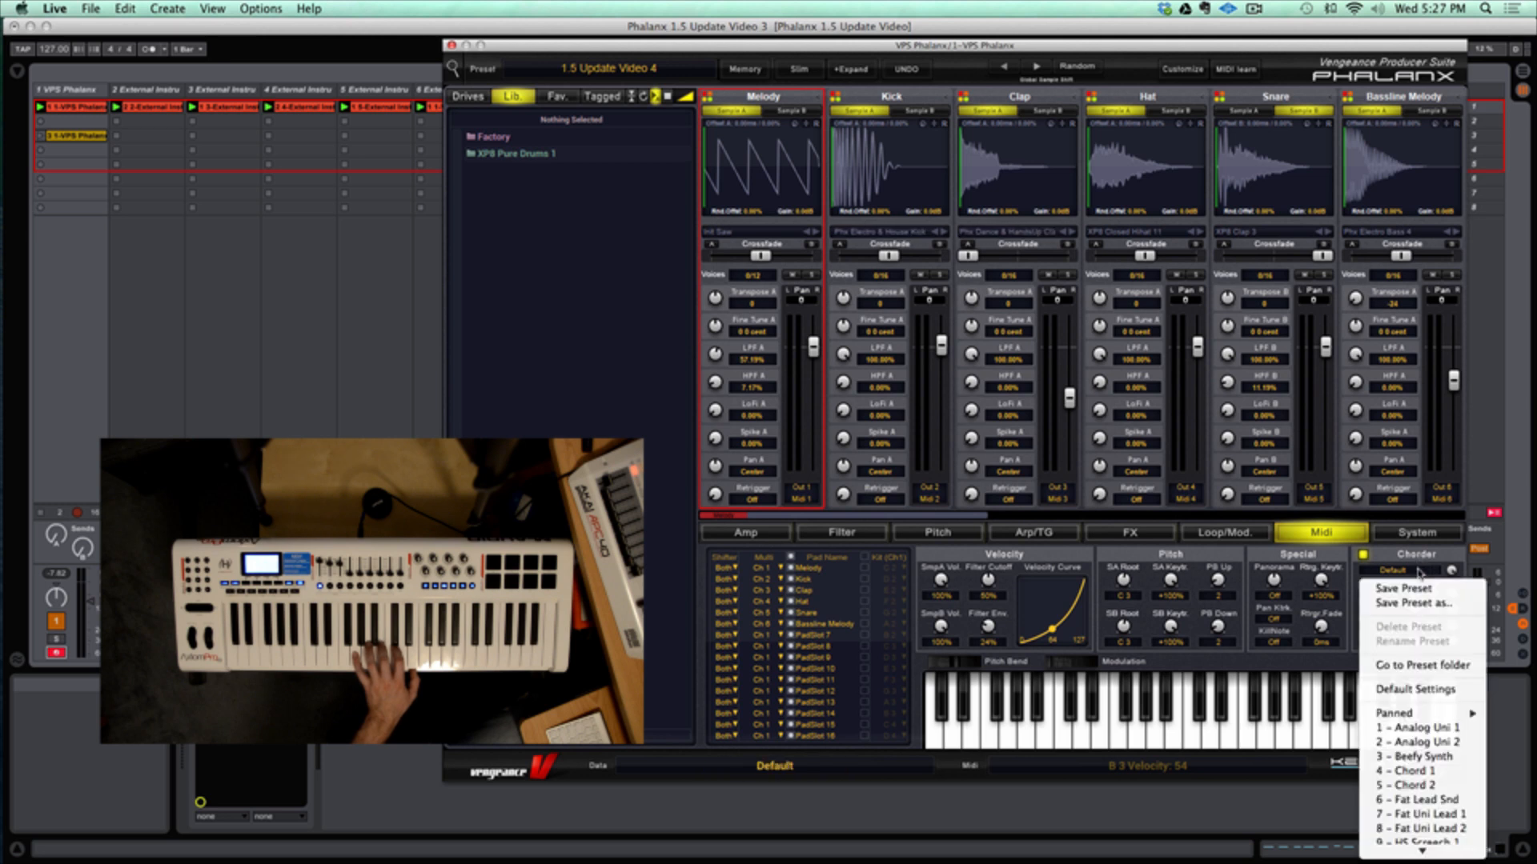
click(1415, 689)
click(1365, 596)
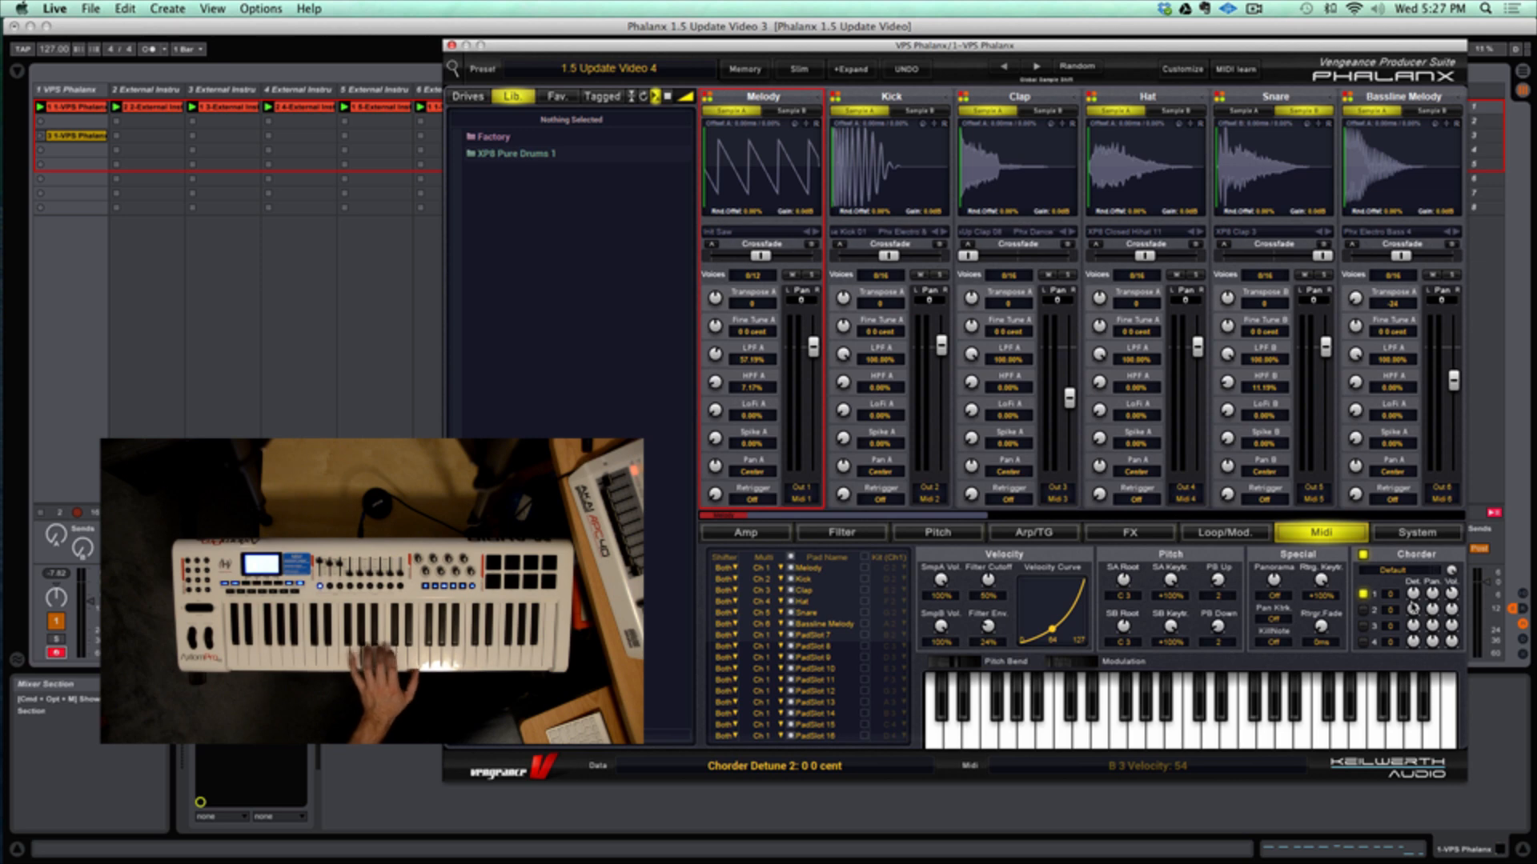
With the Melody pad's Arpeggiator and Trancegate off, try Chorder voice 1 with a detune of about +20 cents and adjust its pan.
click(1033, 532)
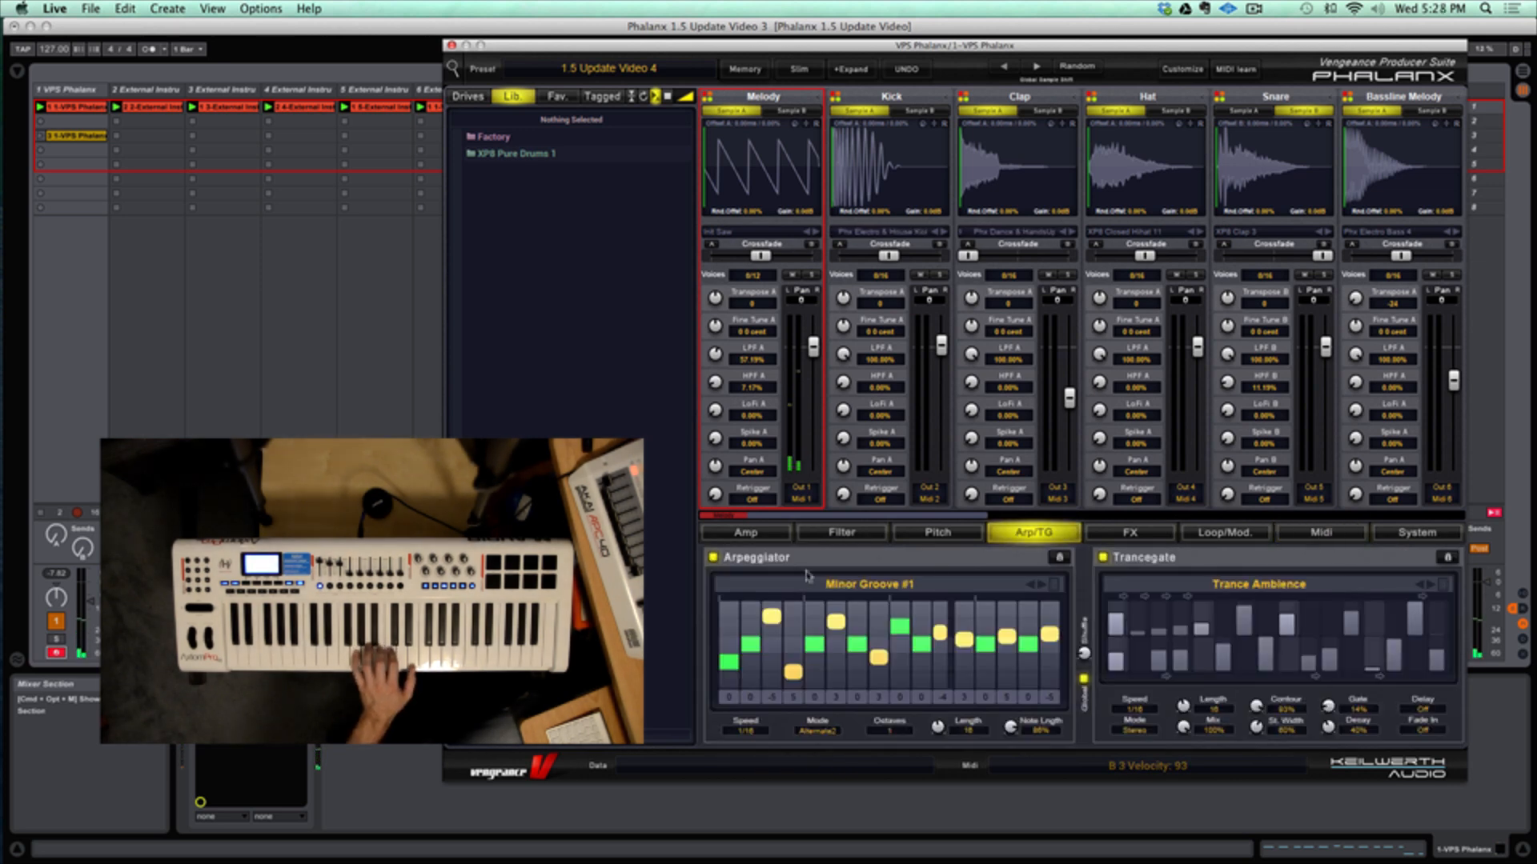
click(1320, 533)
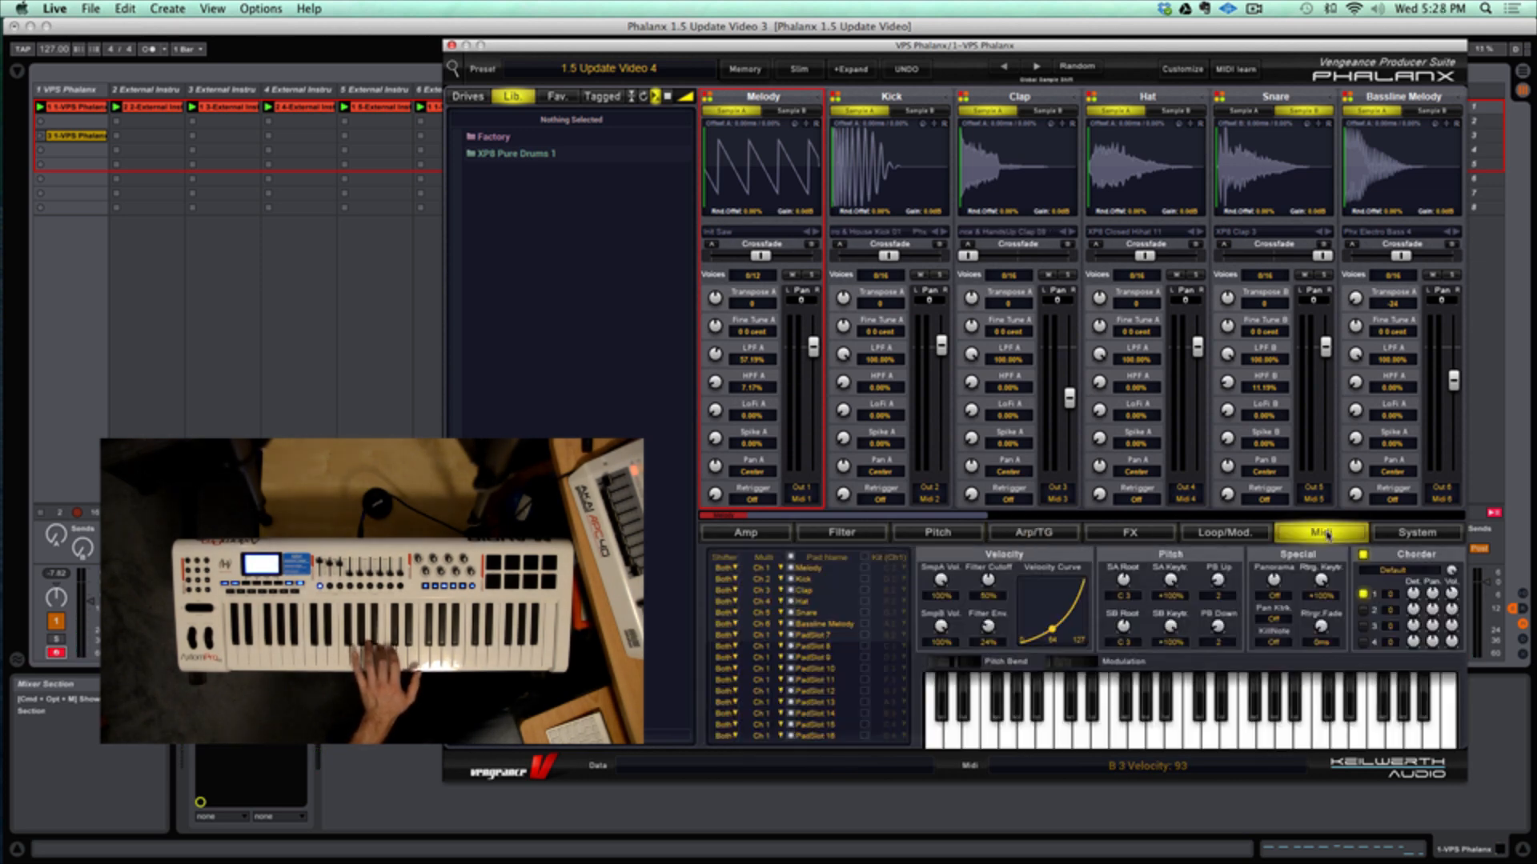
drag(1414, 596, 1416, 565)
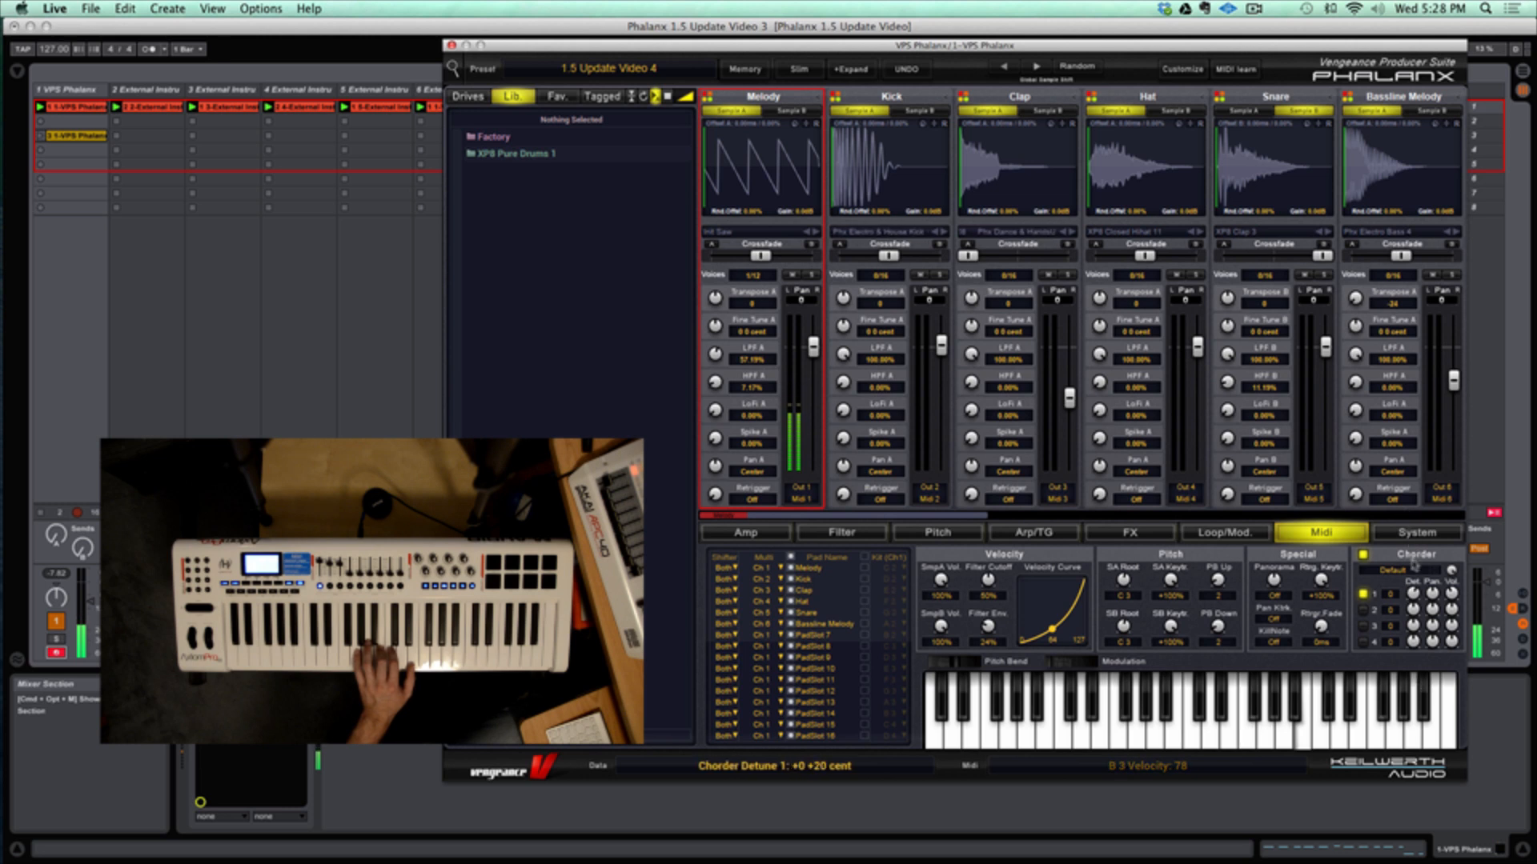
drag(1432, 595, 1432, 548)
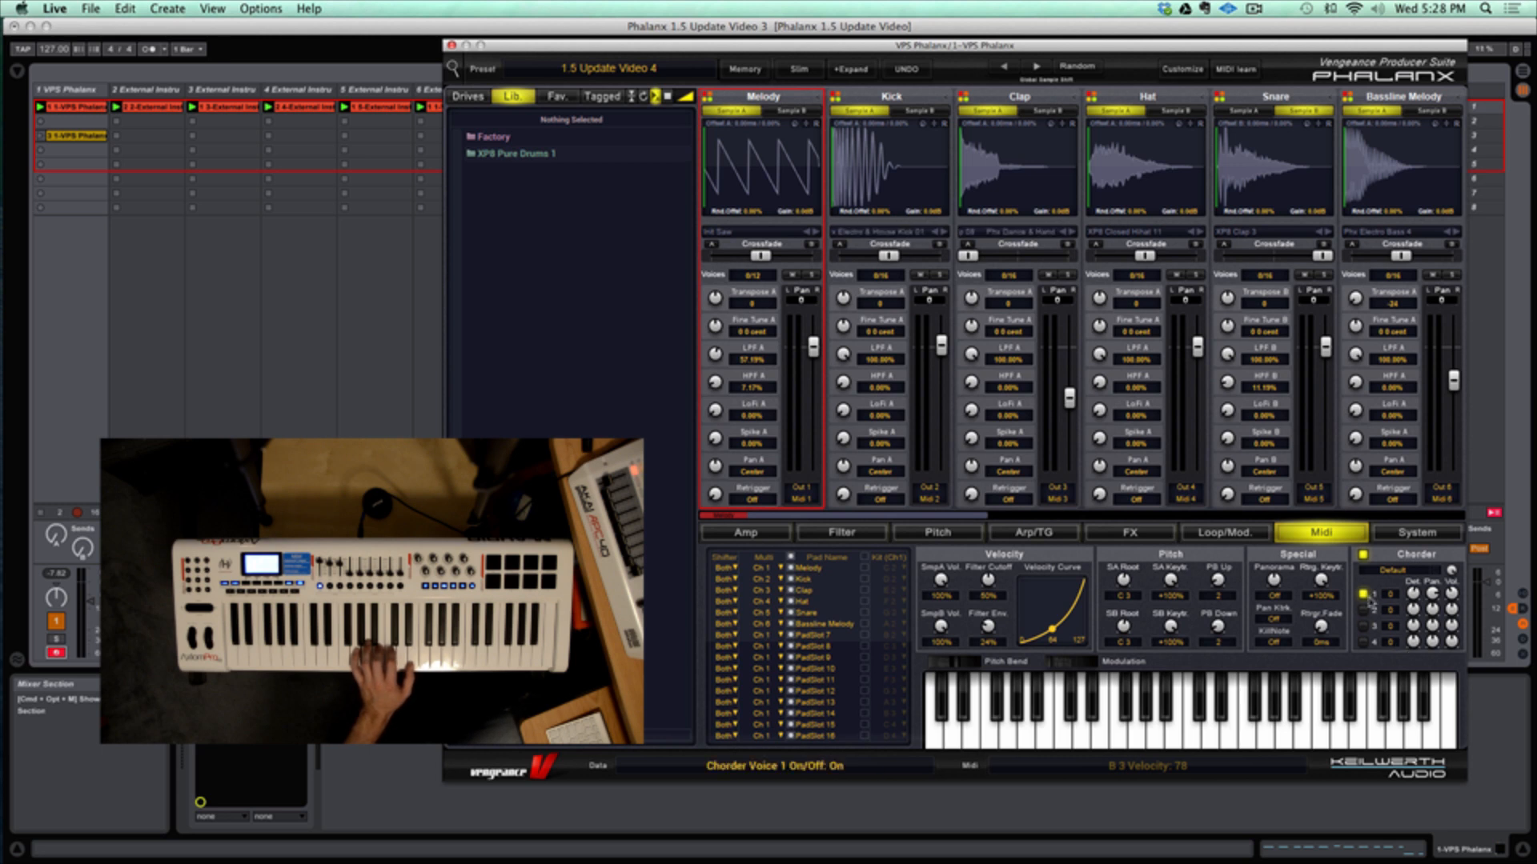
Switch on Chorder voice 2 with offset -12, detune about -21 cents and volume about -8 dB, and add voice 3 with adjusted detune.
drag(1390, 610, 1392, 647)
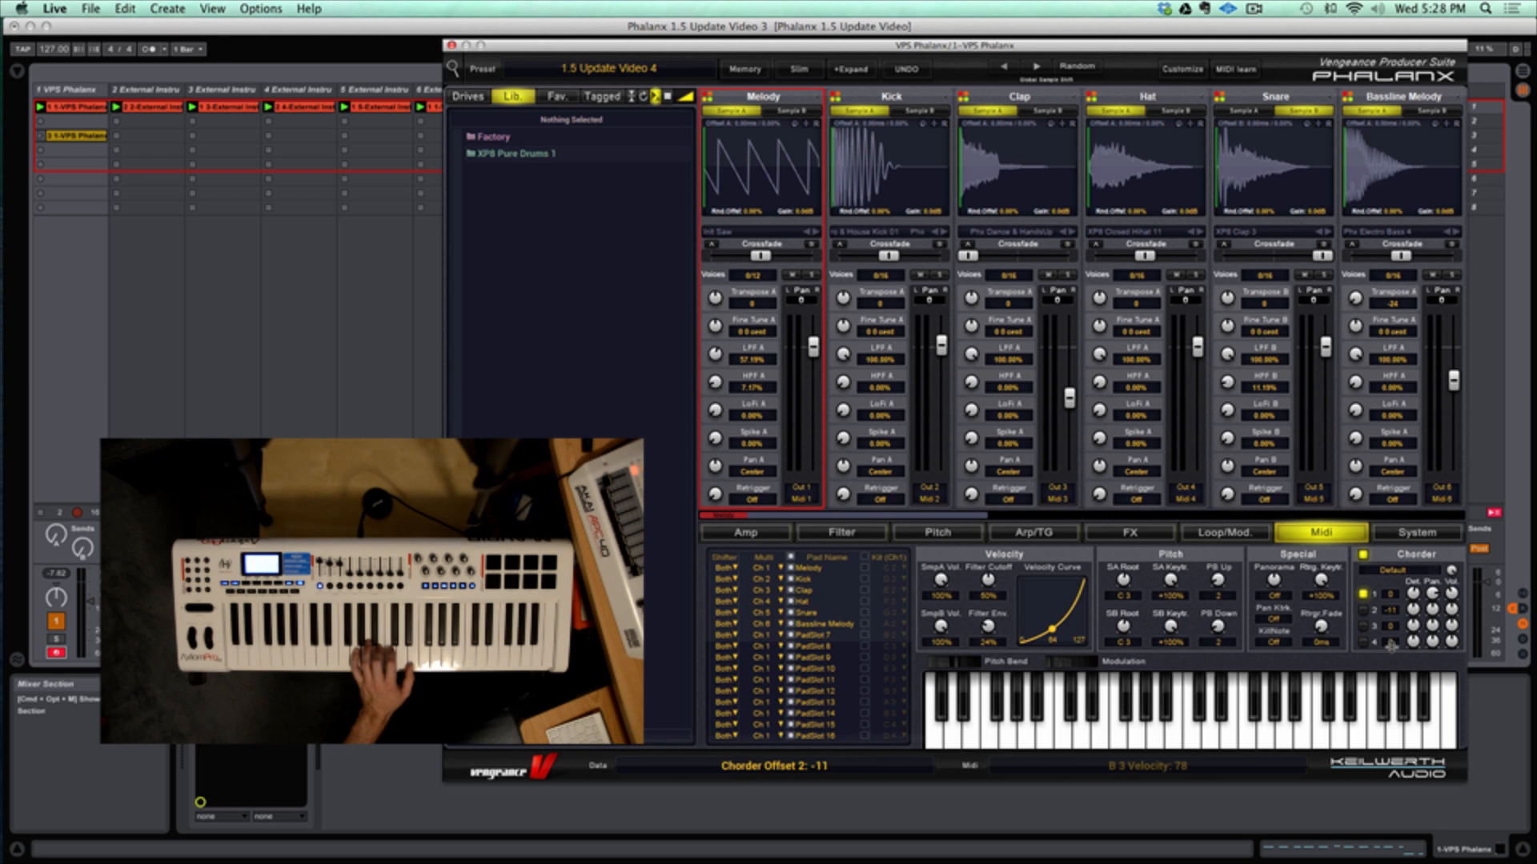
click(1363, 610)
drag(1413, 612, 1417, 684)
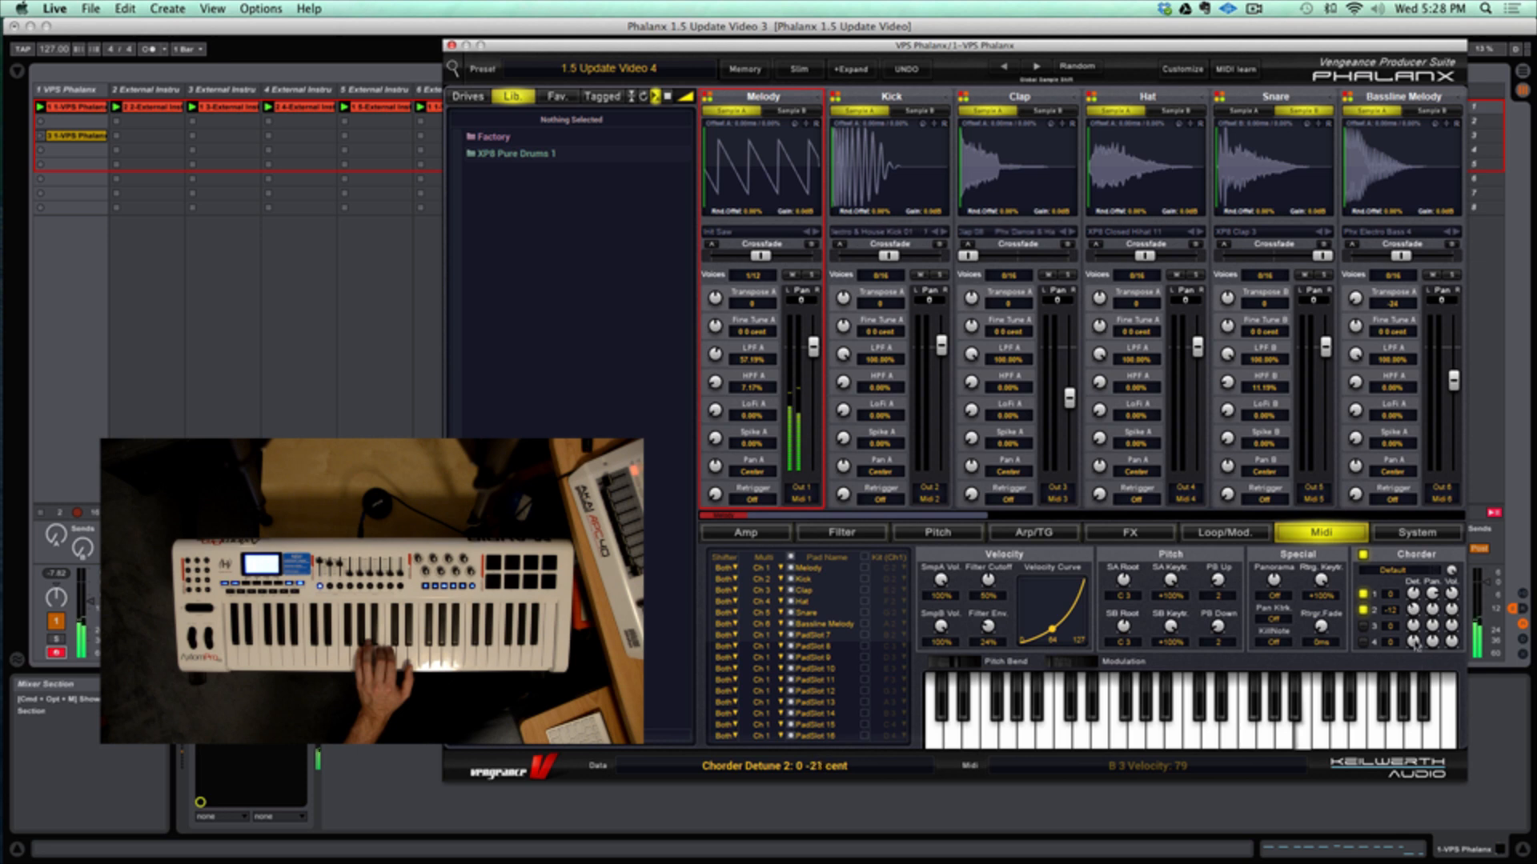
drag(1453, 687, 1455, 741)
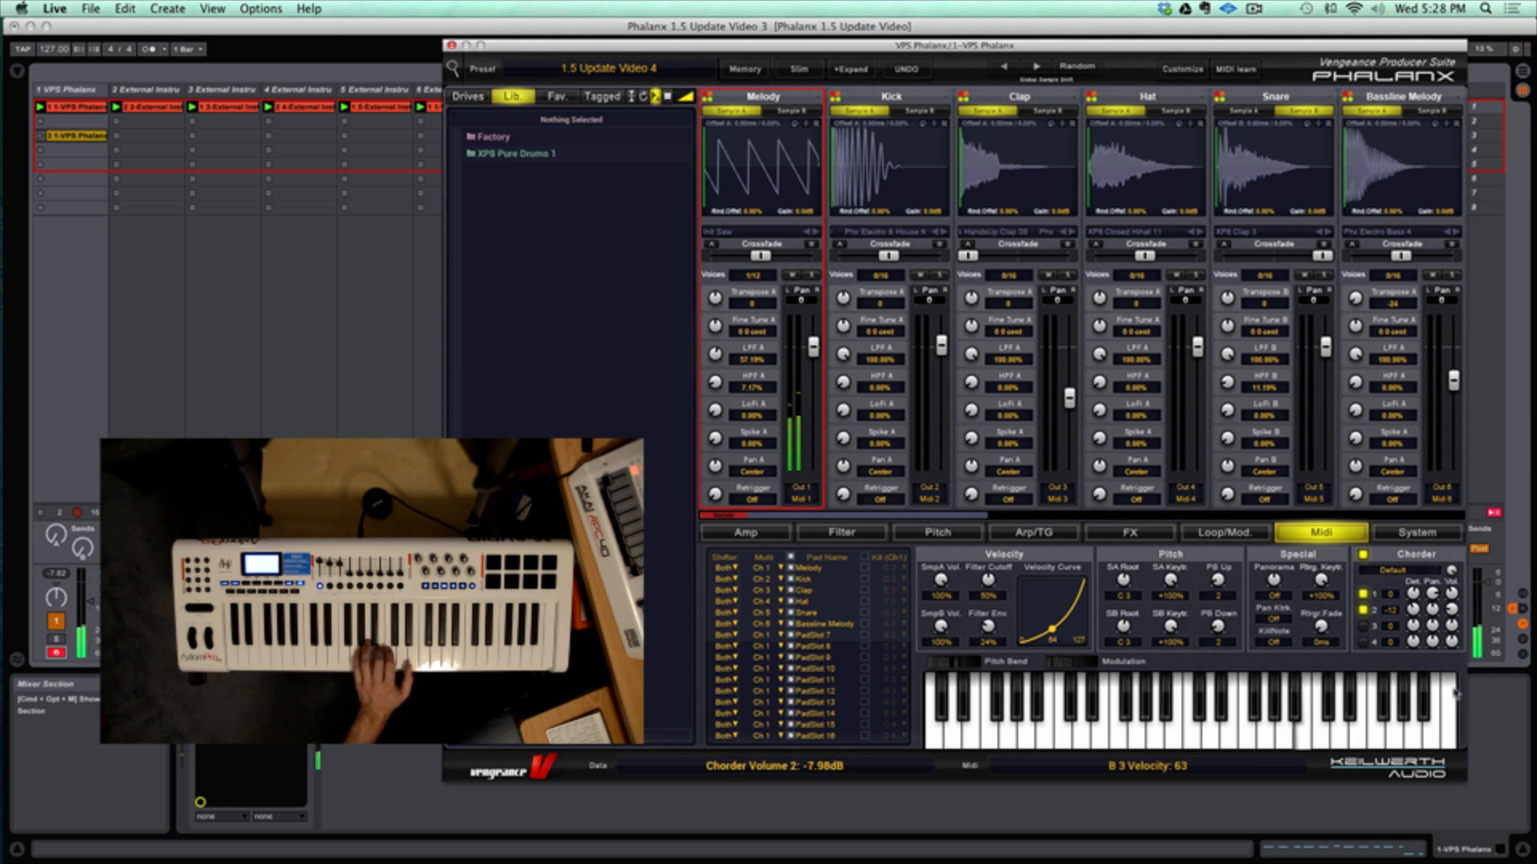
click(1364, 626)
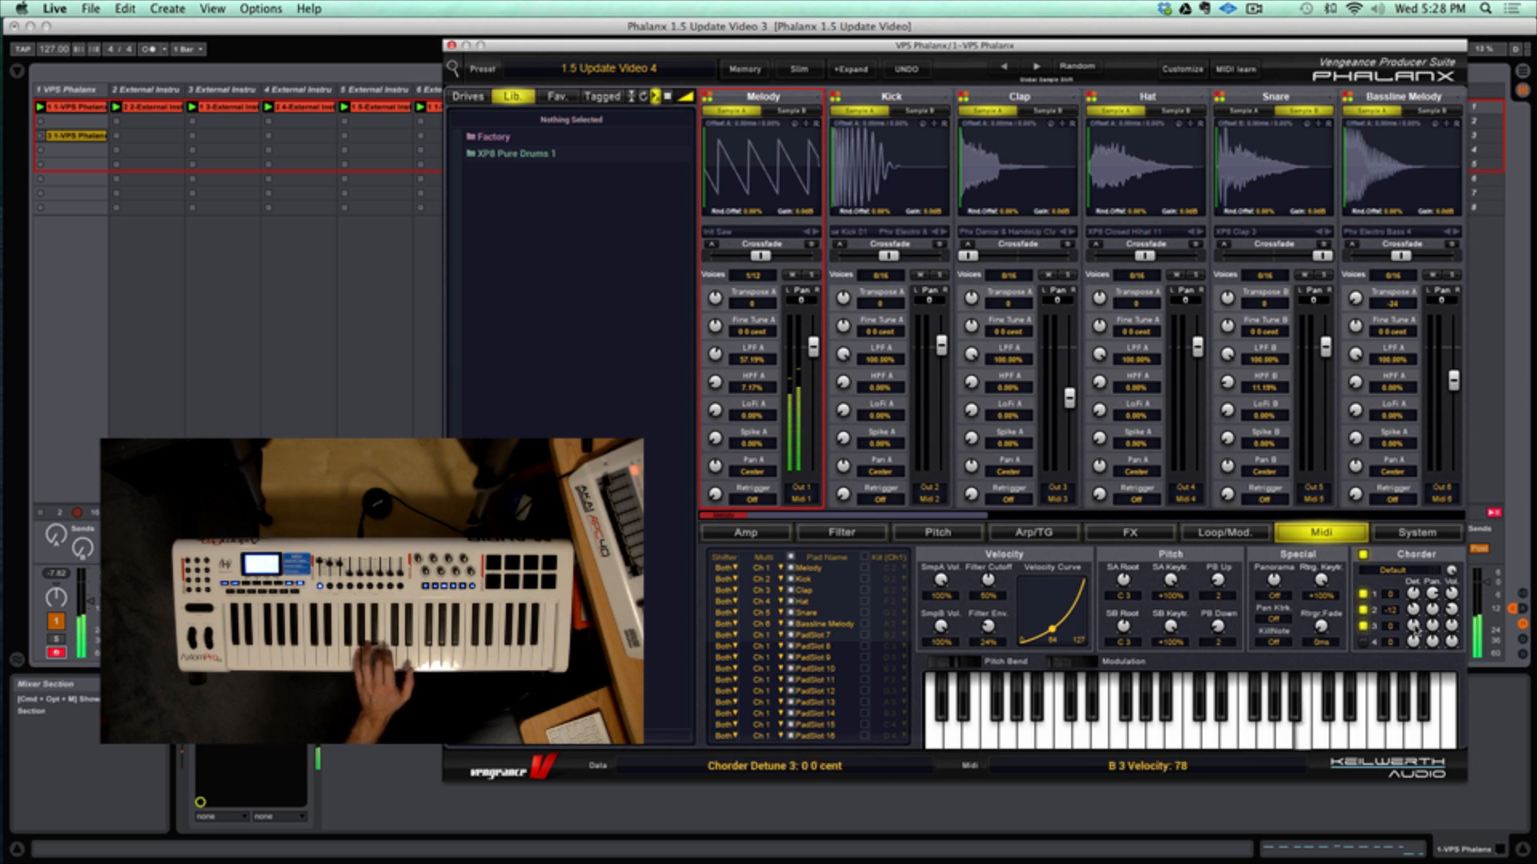
drag(1411, 549, 1438, 693)
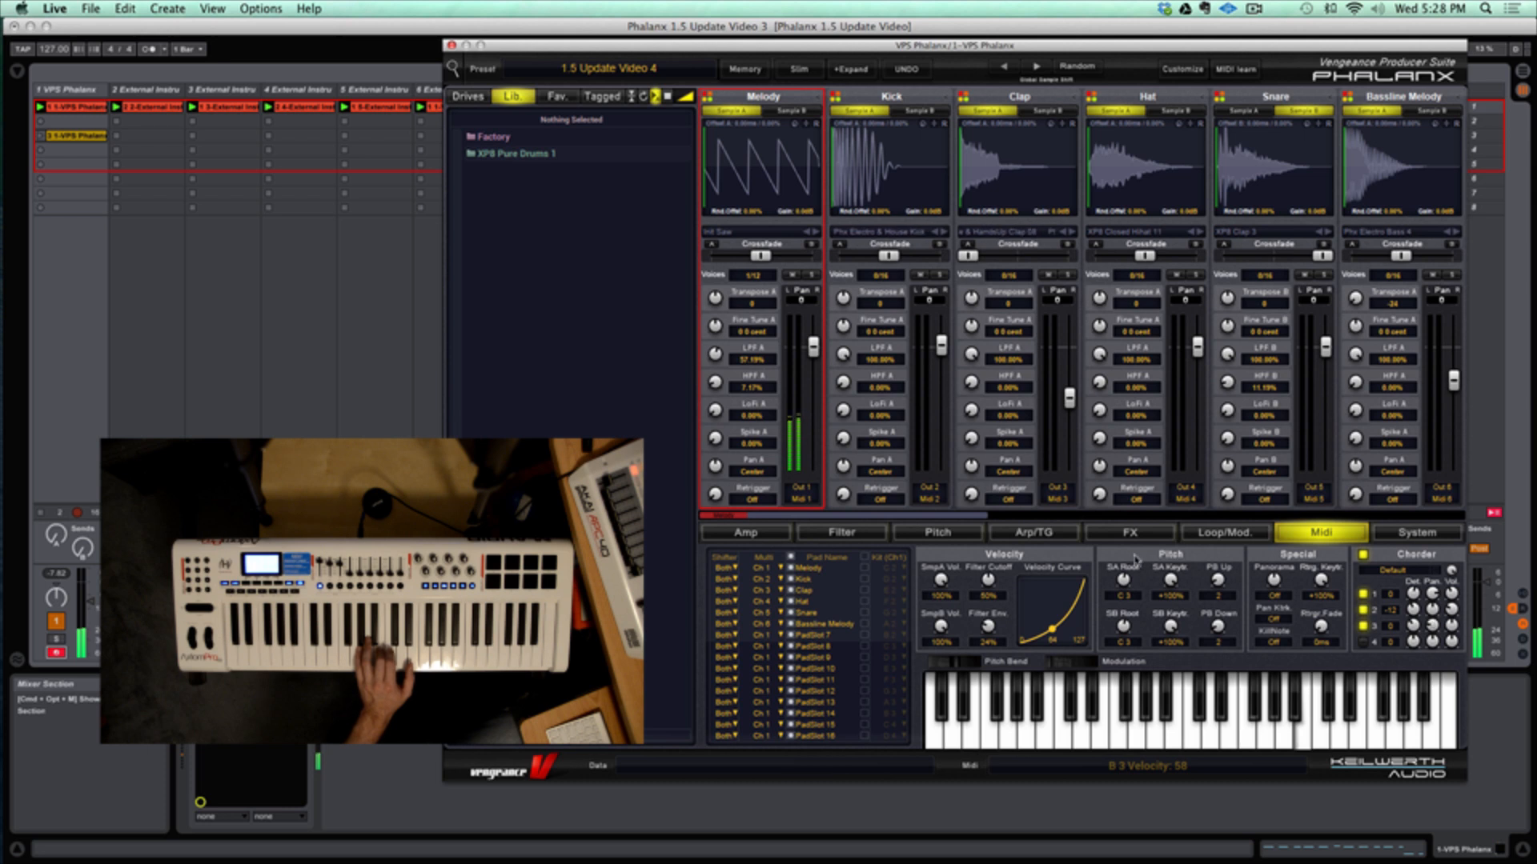
Turn the Melody pad's Arpeggiator and Trancegate back on and set the Trancegate contour to about 67%.
click(1038, 532)
click(712, 557)
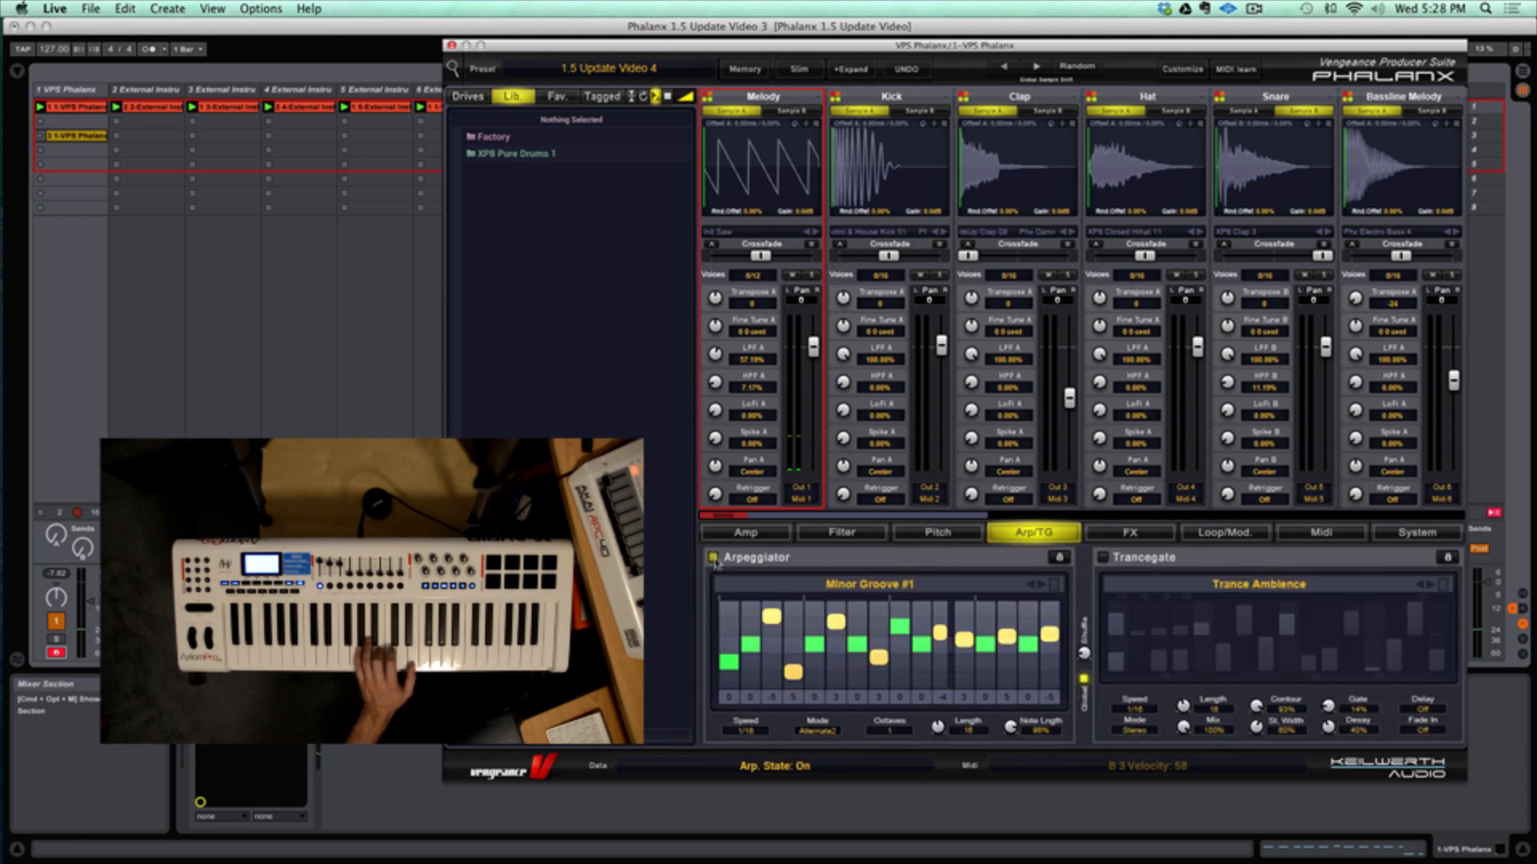
click(1115, 559)
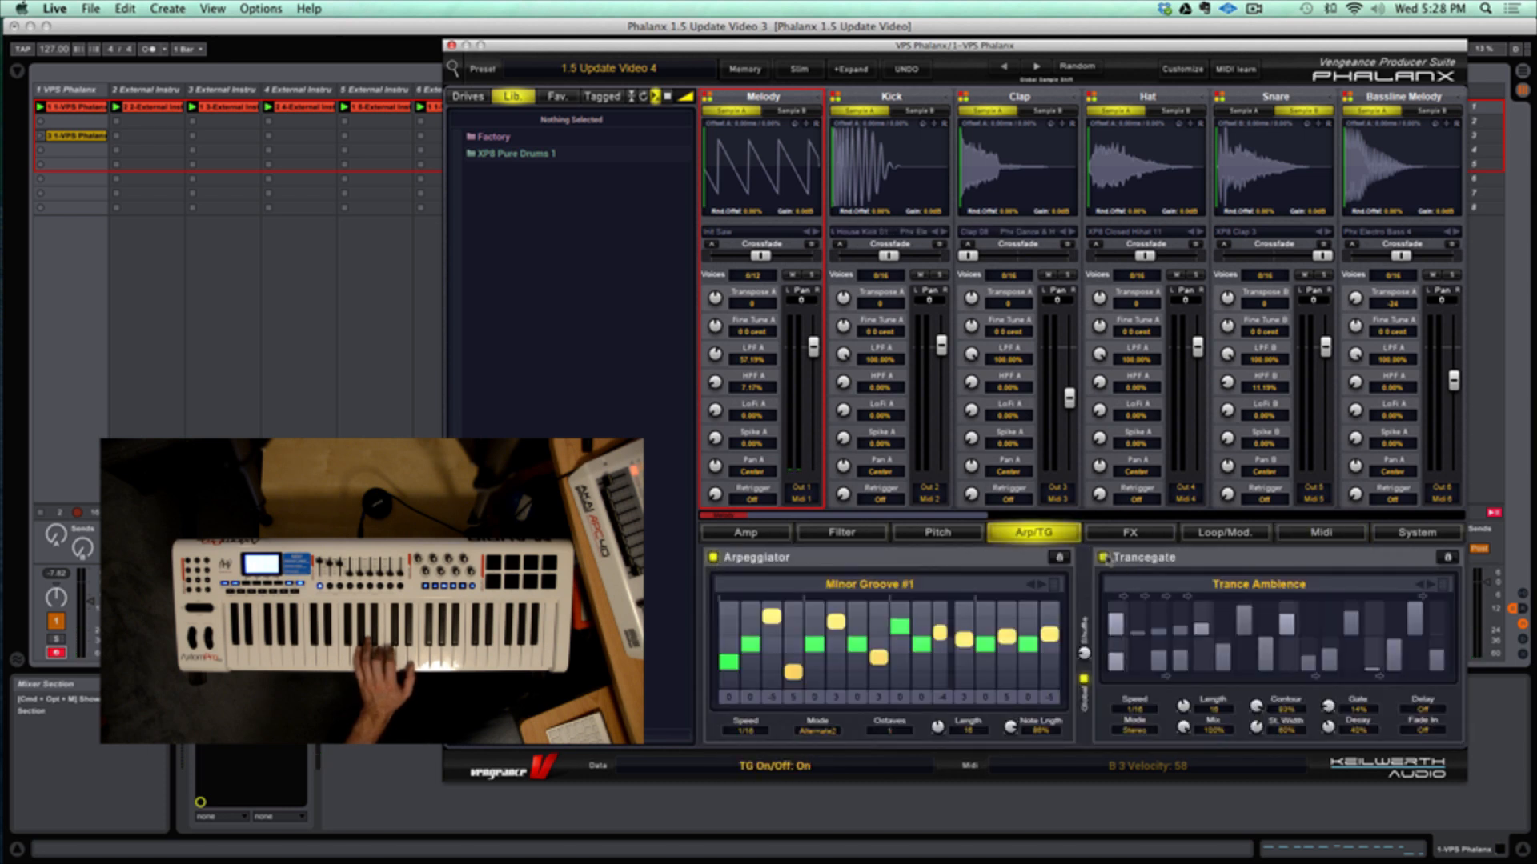
mouse_move(1256, 705)
mouse_down()
mouse_move(1259, 677)
mouse_move(1258, 728)
mouse_up()
Go through the Melody pad's MIDI settings to its effects and bypass all effects.
click(1321, 533)
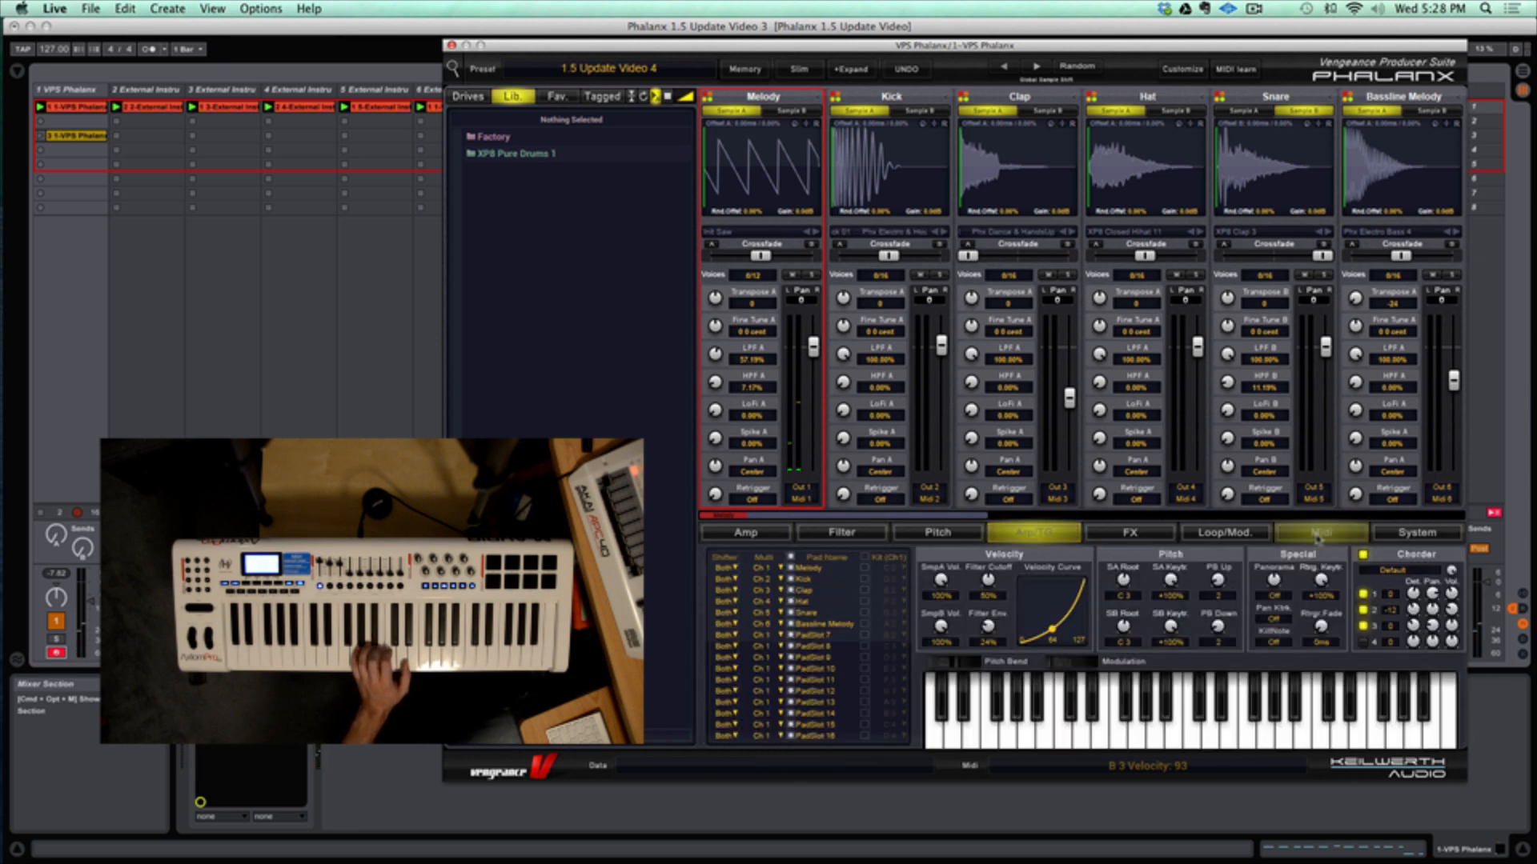
click(1128, 534)
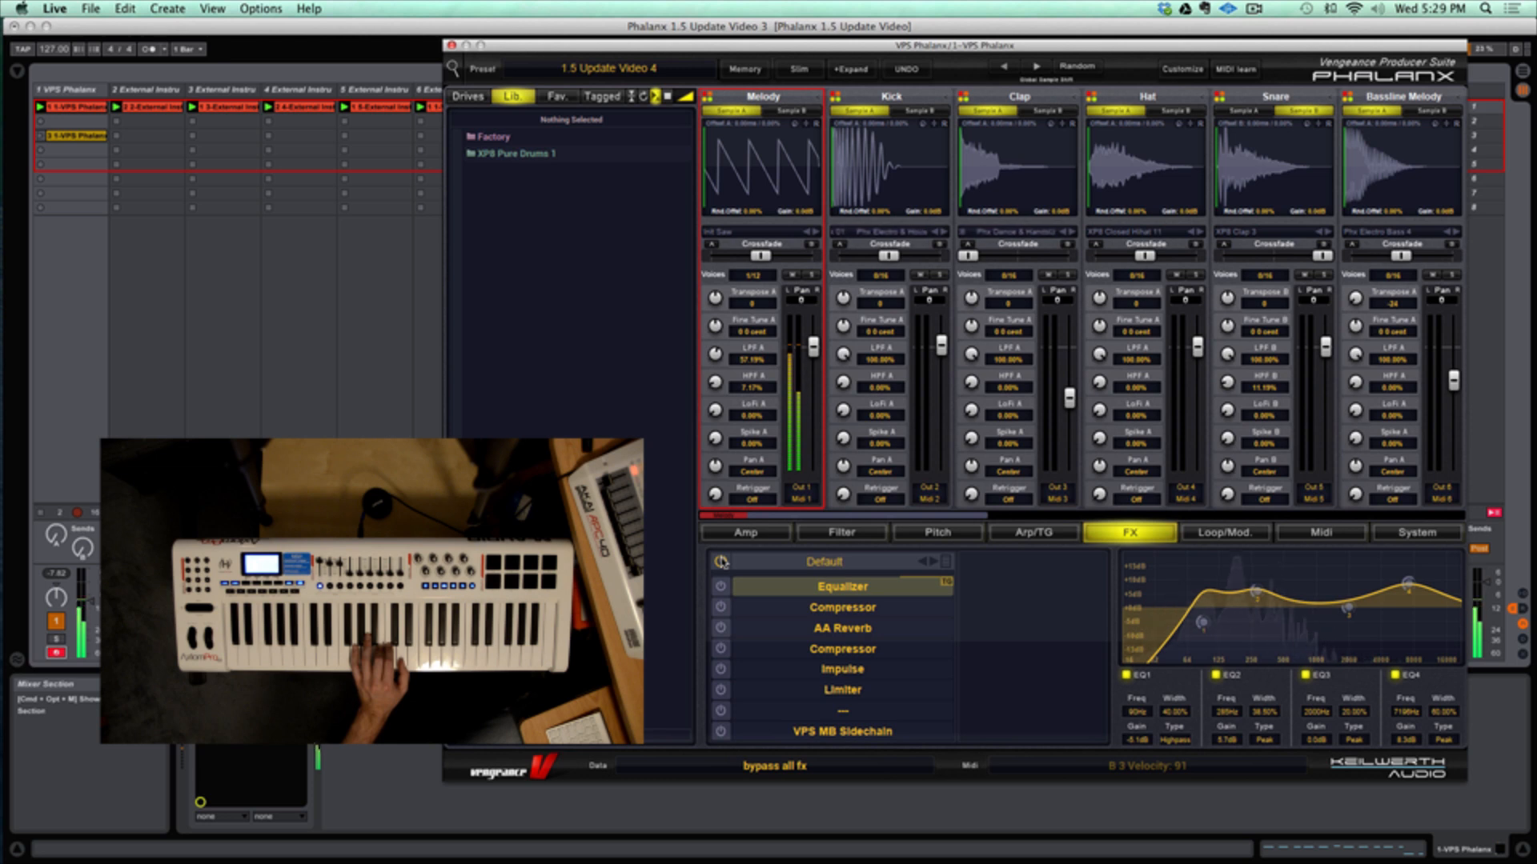
click(720, 562)
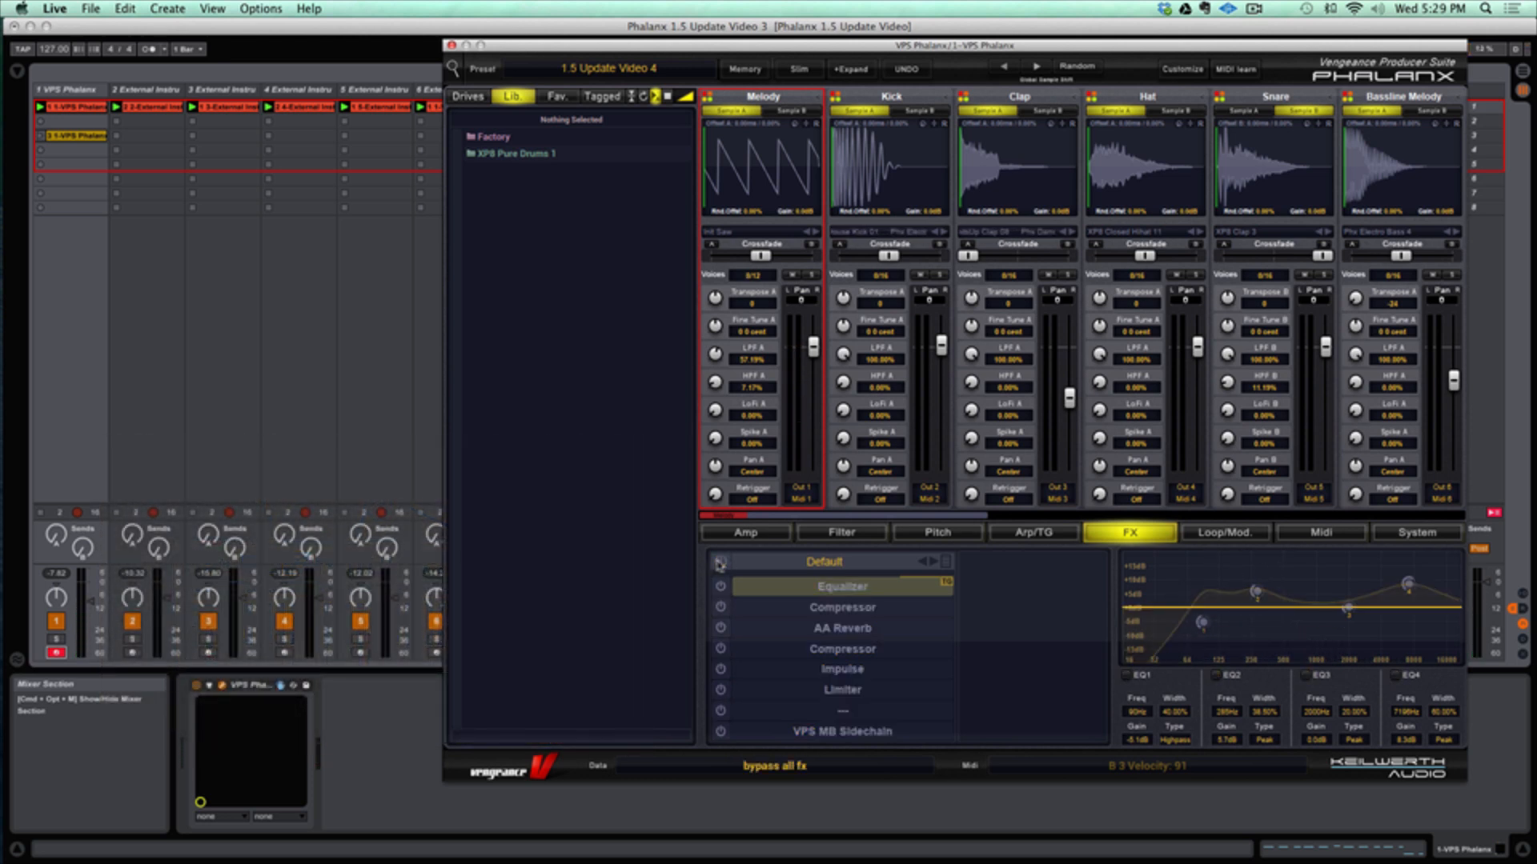
Try the Chorder presets Fat Uni Lead 1 and Fat Uni Lead 2 on the Melody pad, and load Beefy Synth.
click(1040, 533)
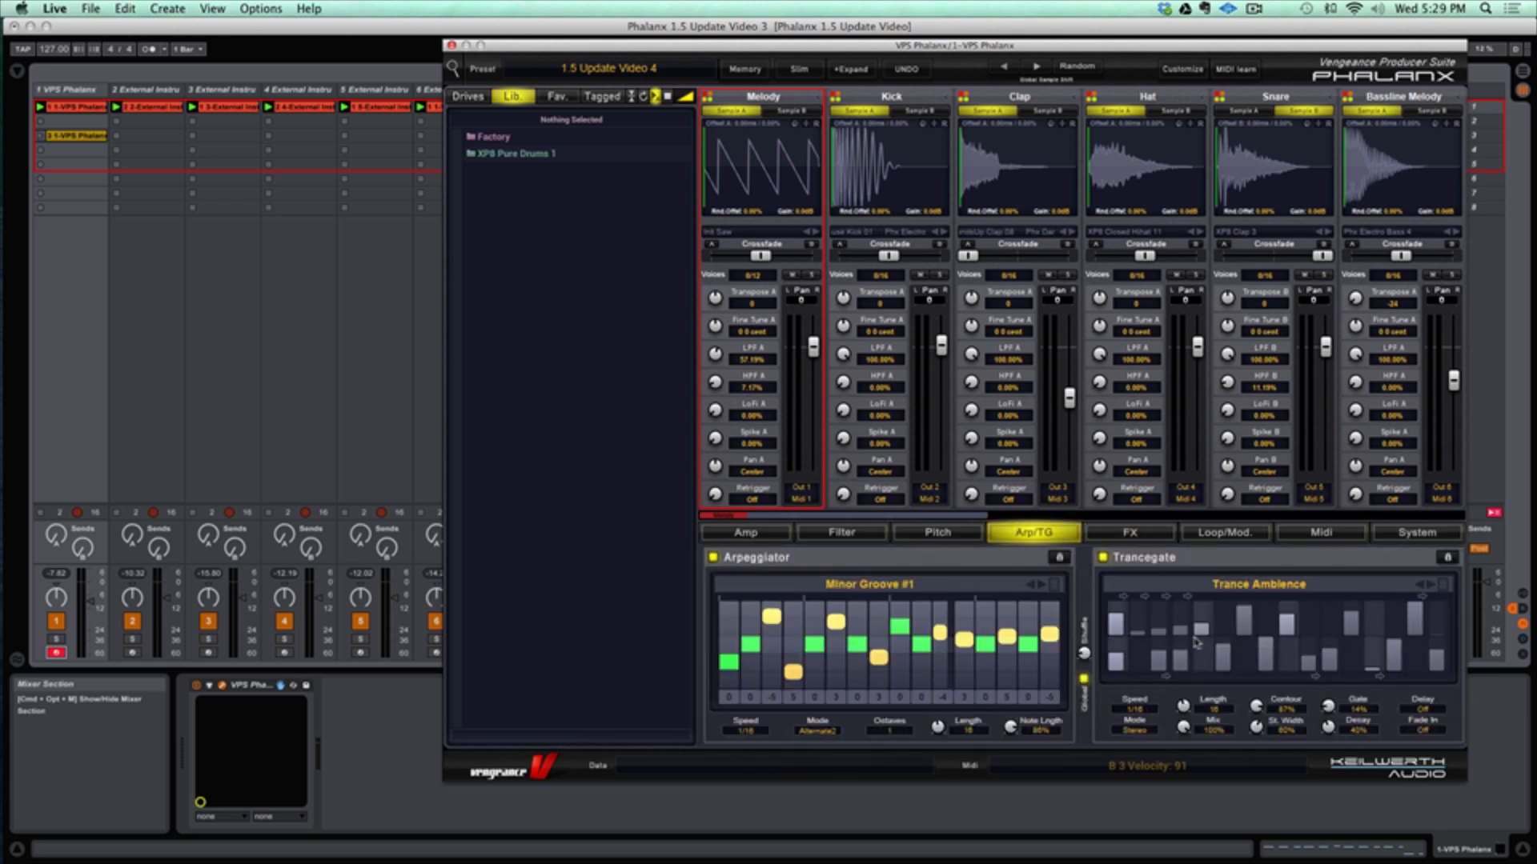
click(1322, 534)
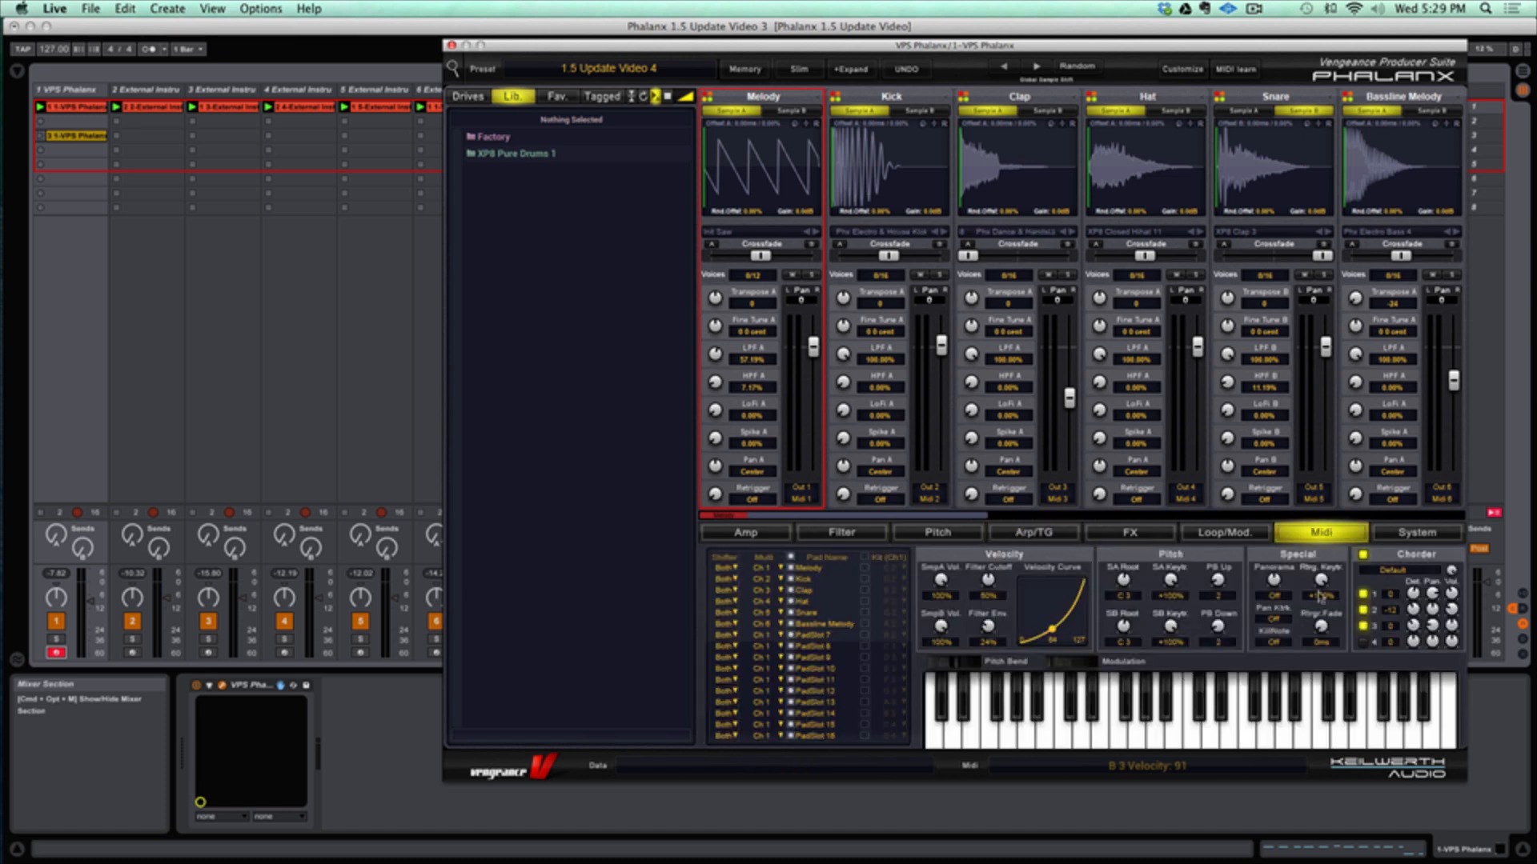
click(1396, 570)
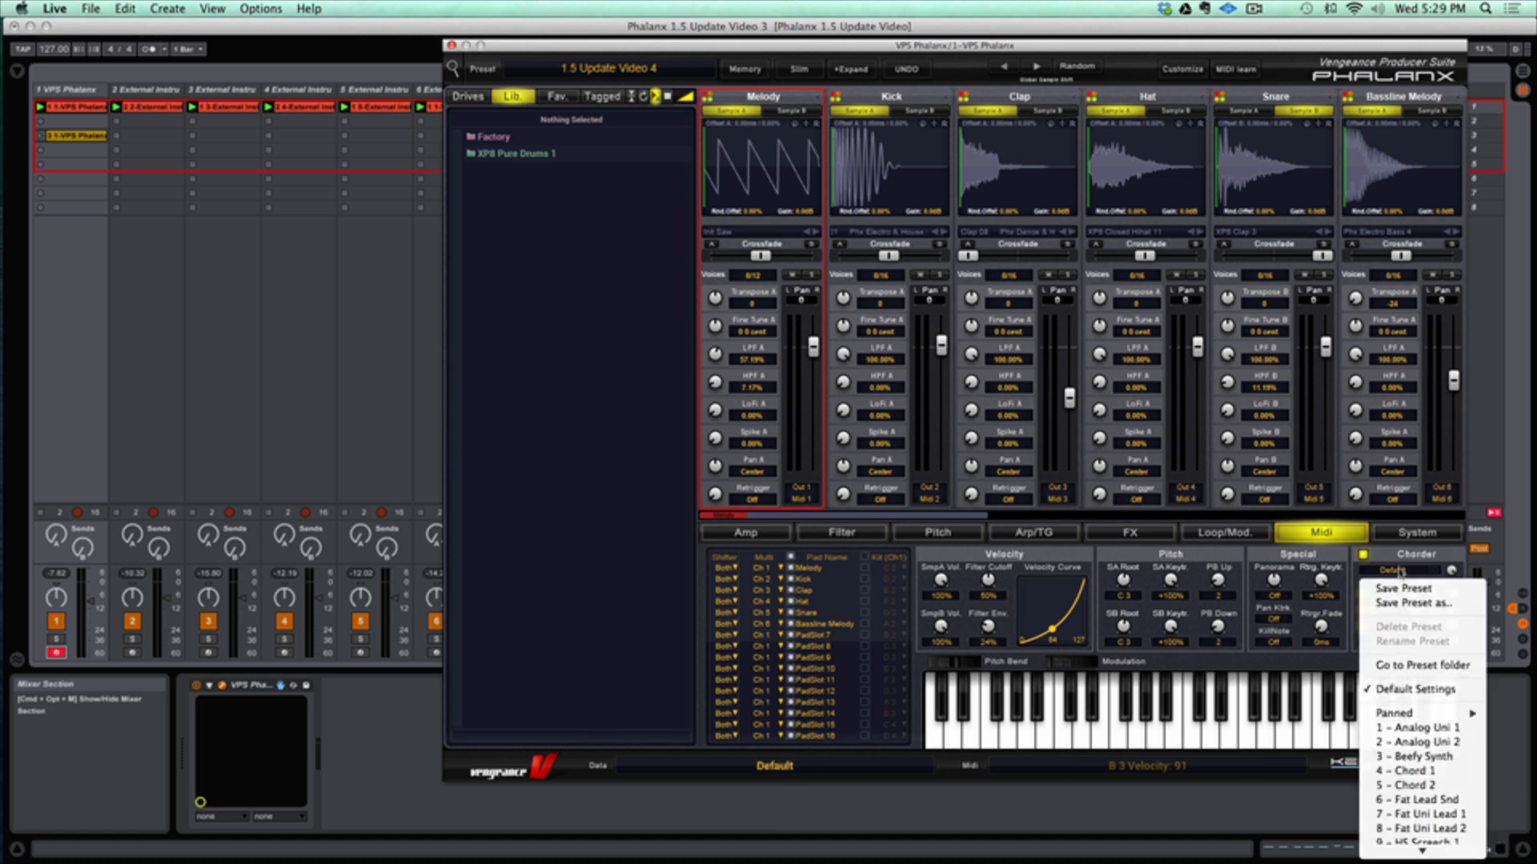
click(1423, 756)
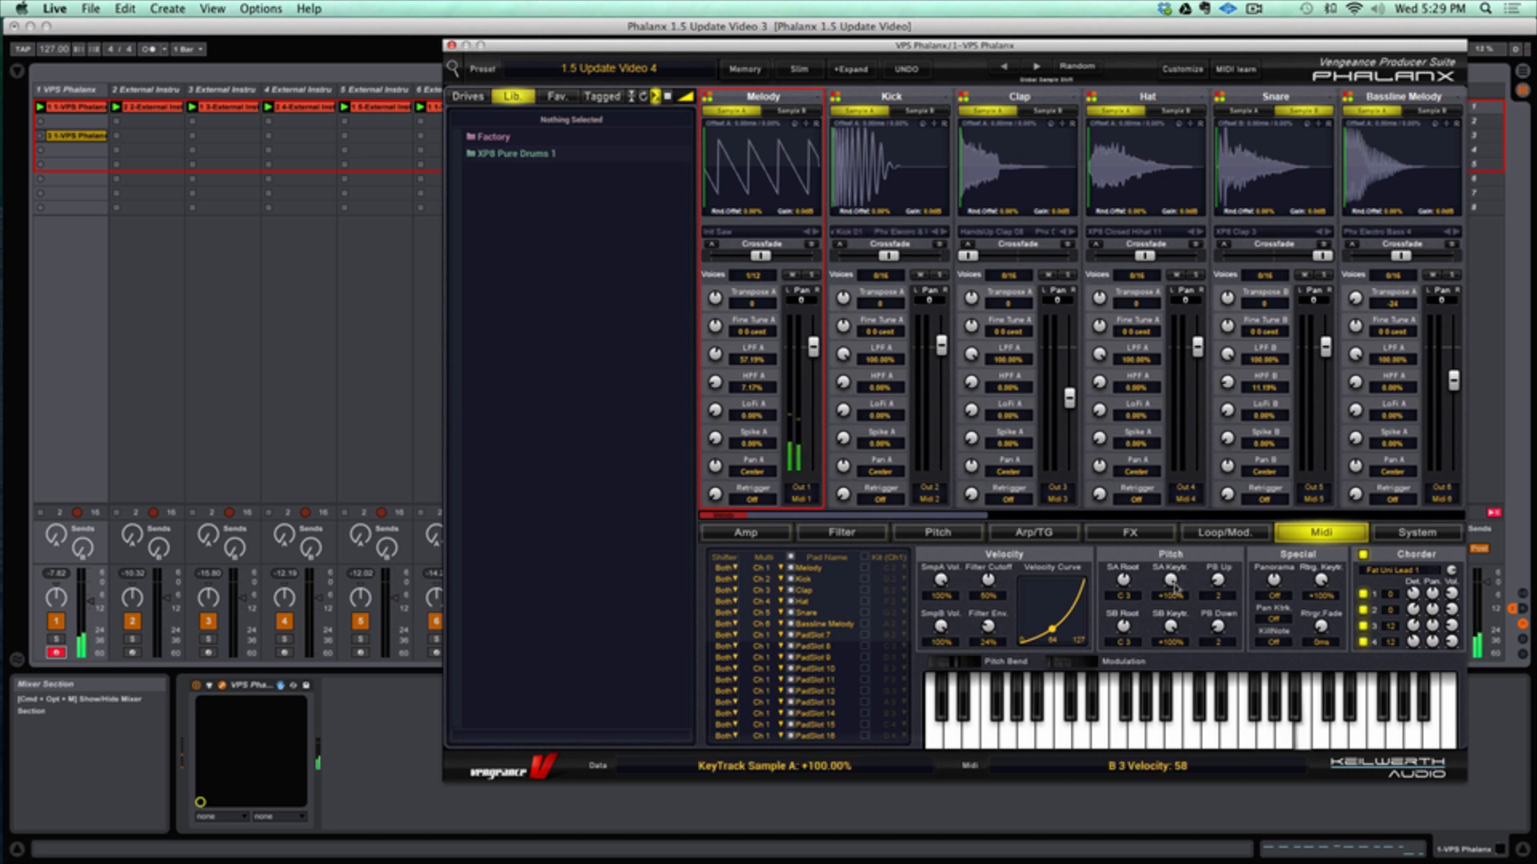
click(1392, 572)
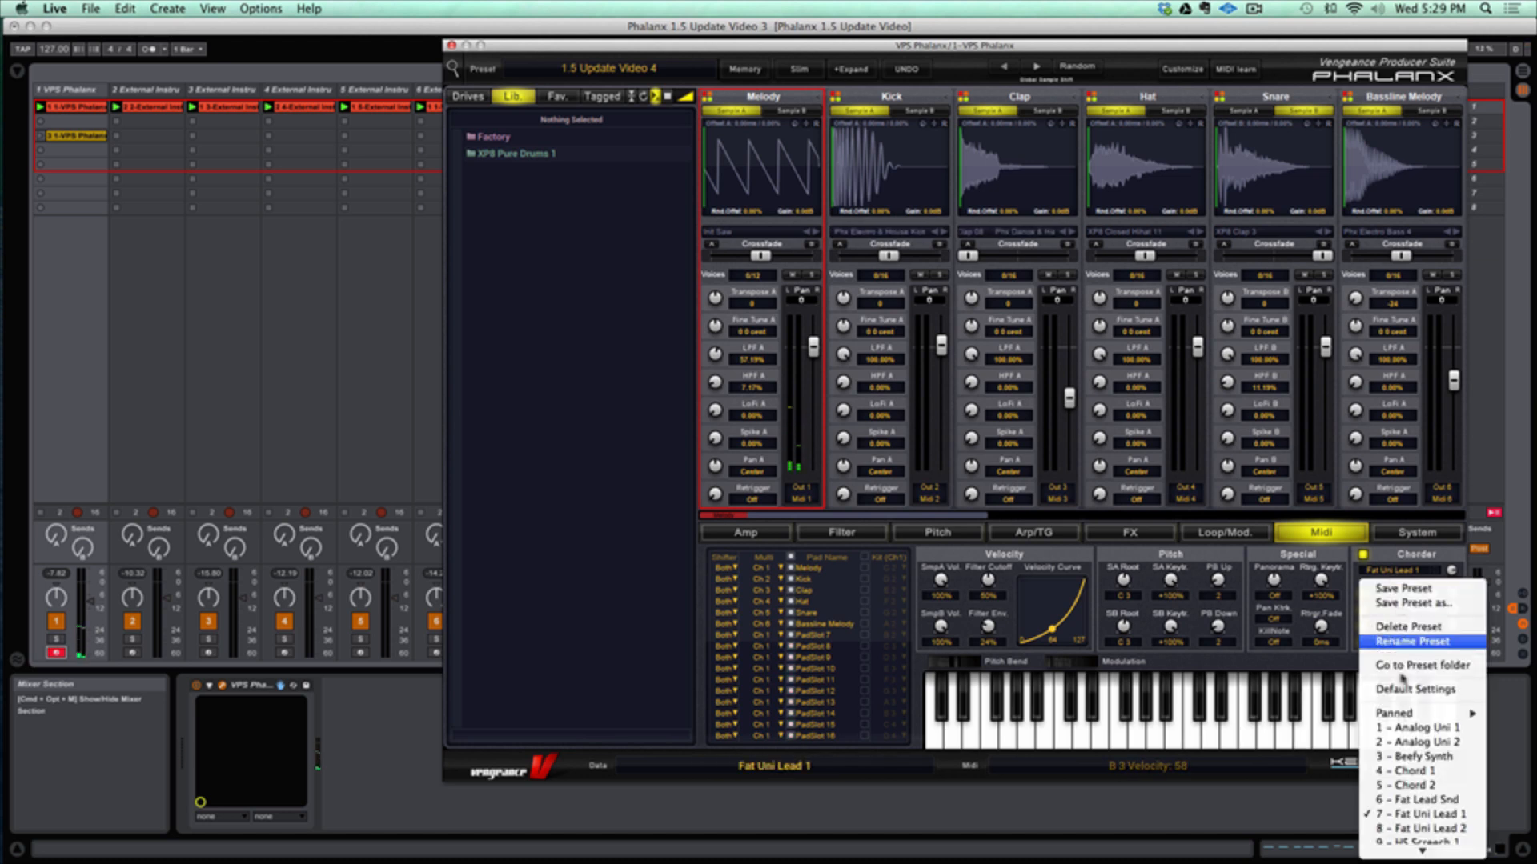
click(1413, 830)
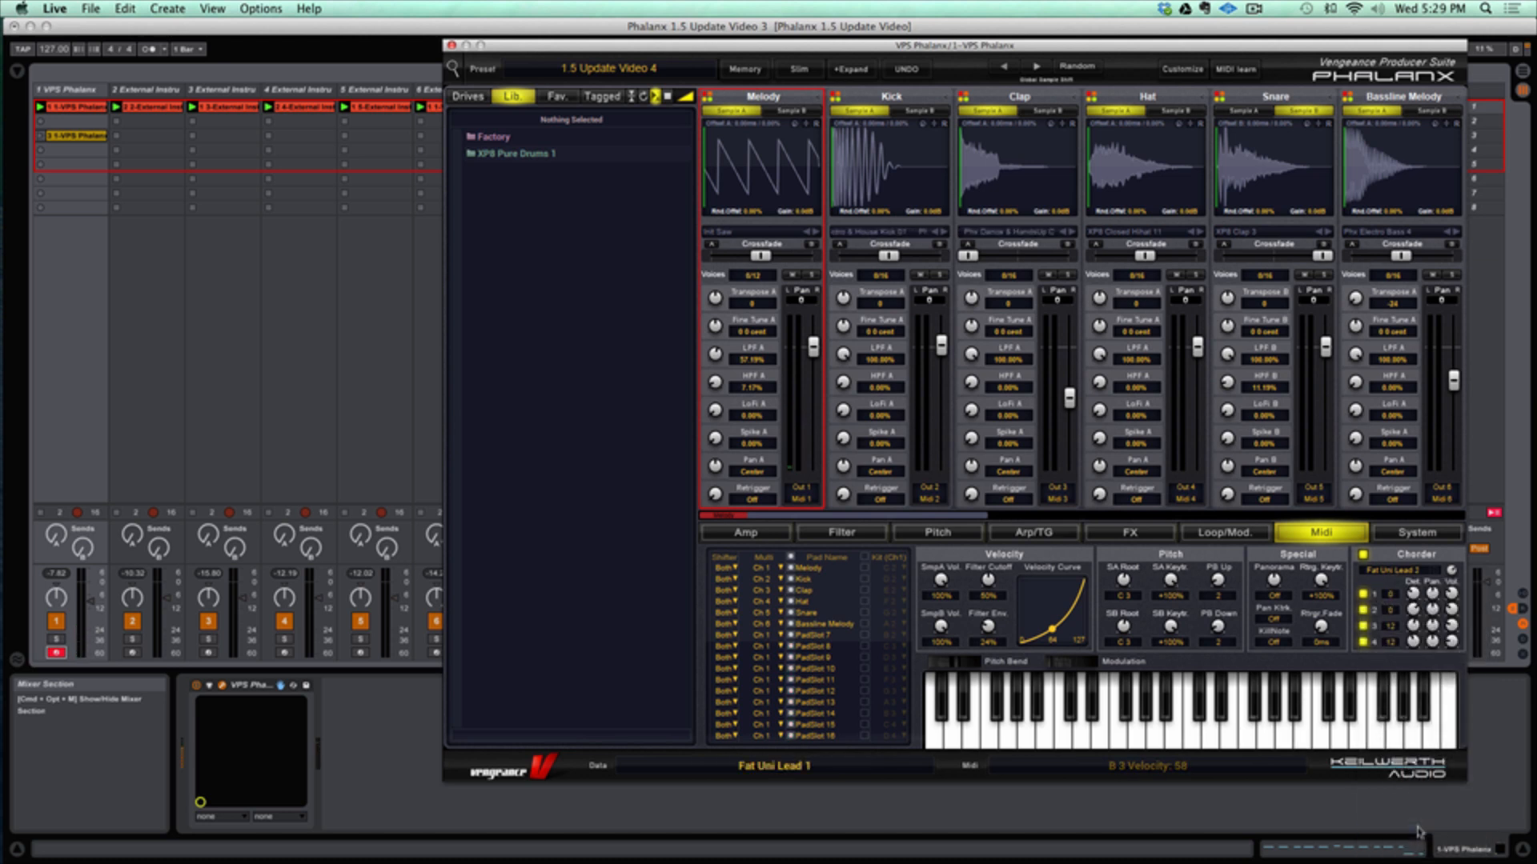
click(1388, 573)
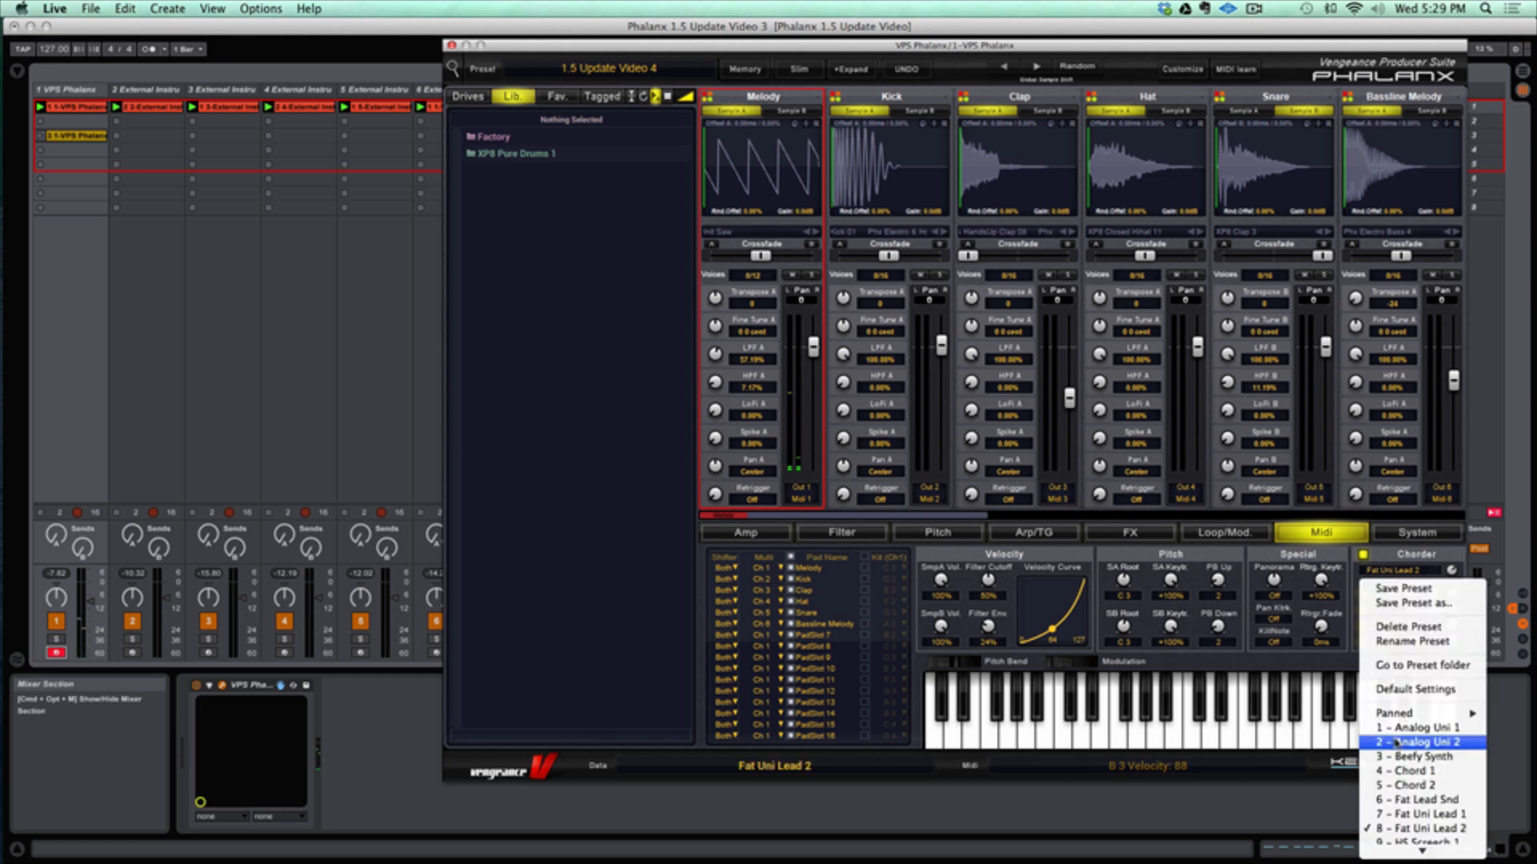
click(1427, 757)
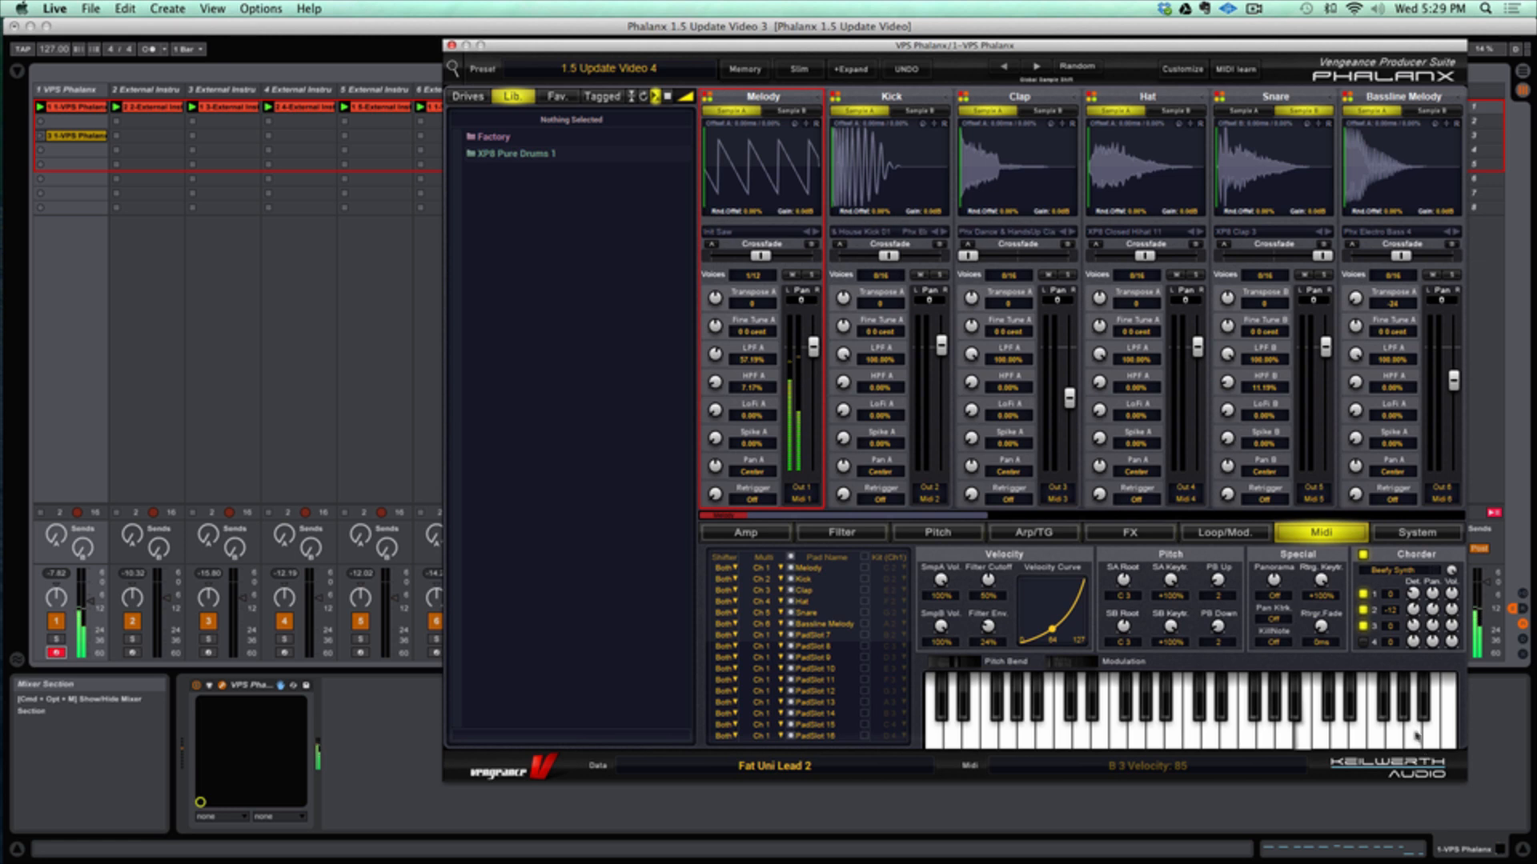
Re-enable the Melody pad's effects, solo and unsolo the pad while the full arrangement plays, and stop playback.
click(1049, 534)
click(1130, 532)
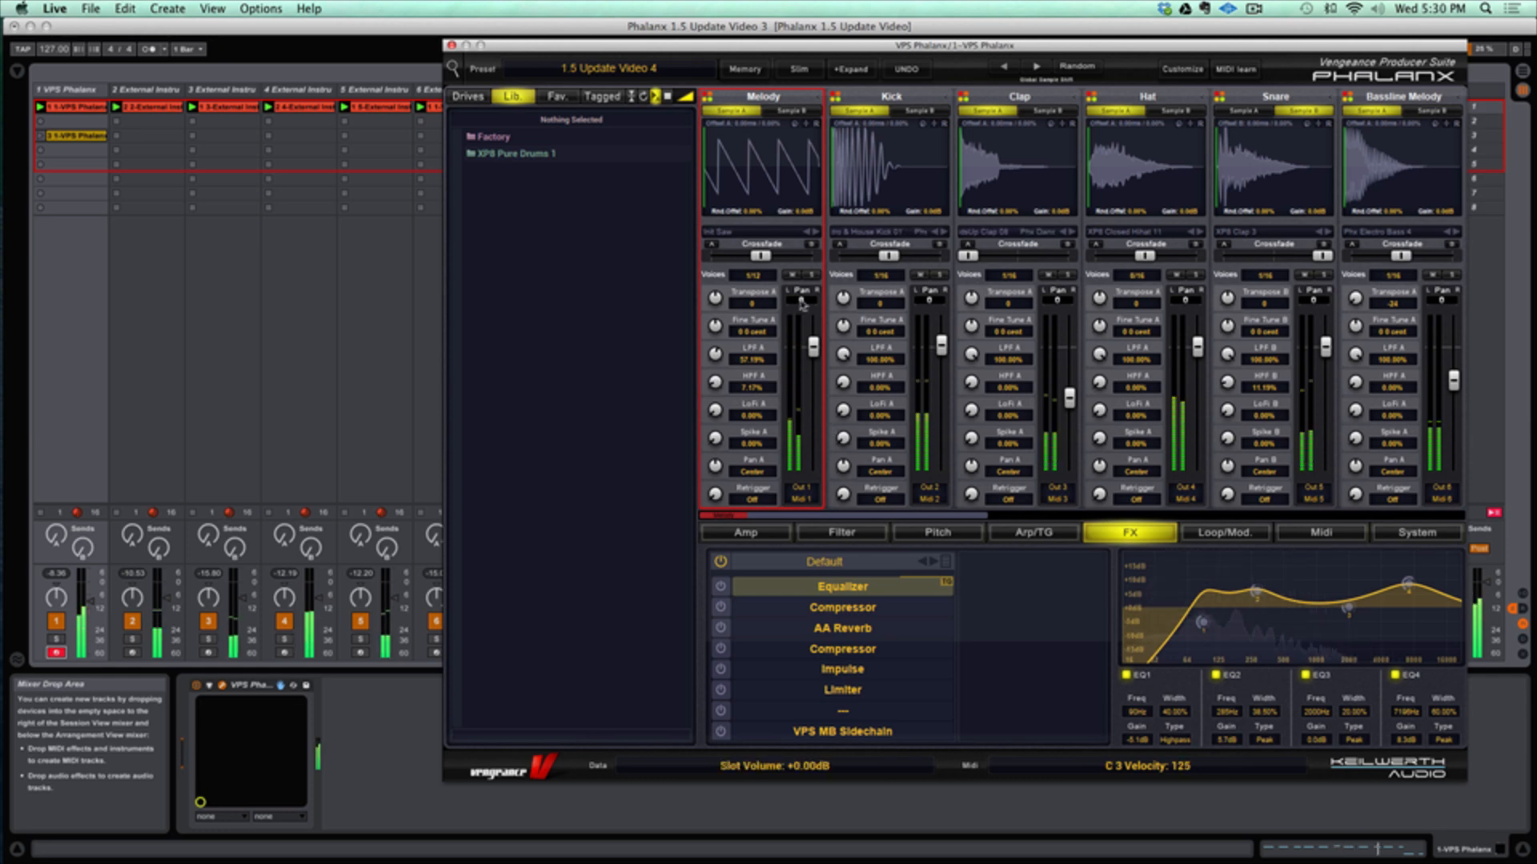
click(810, 275)
click(811, 275)
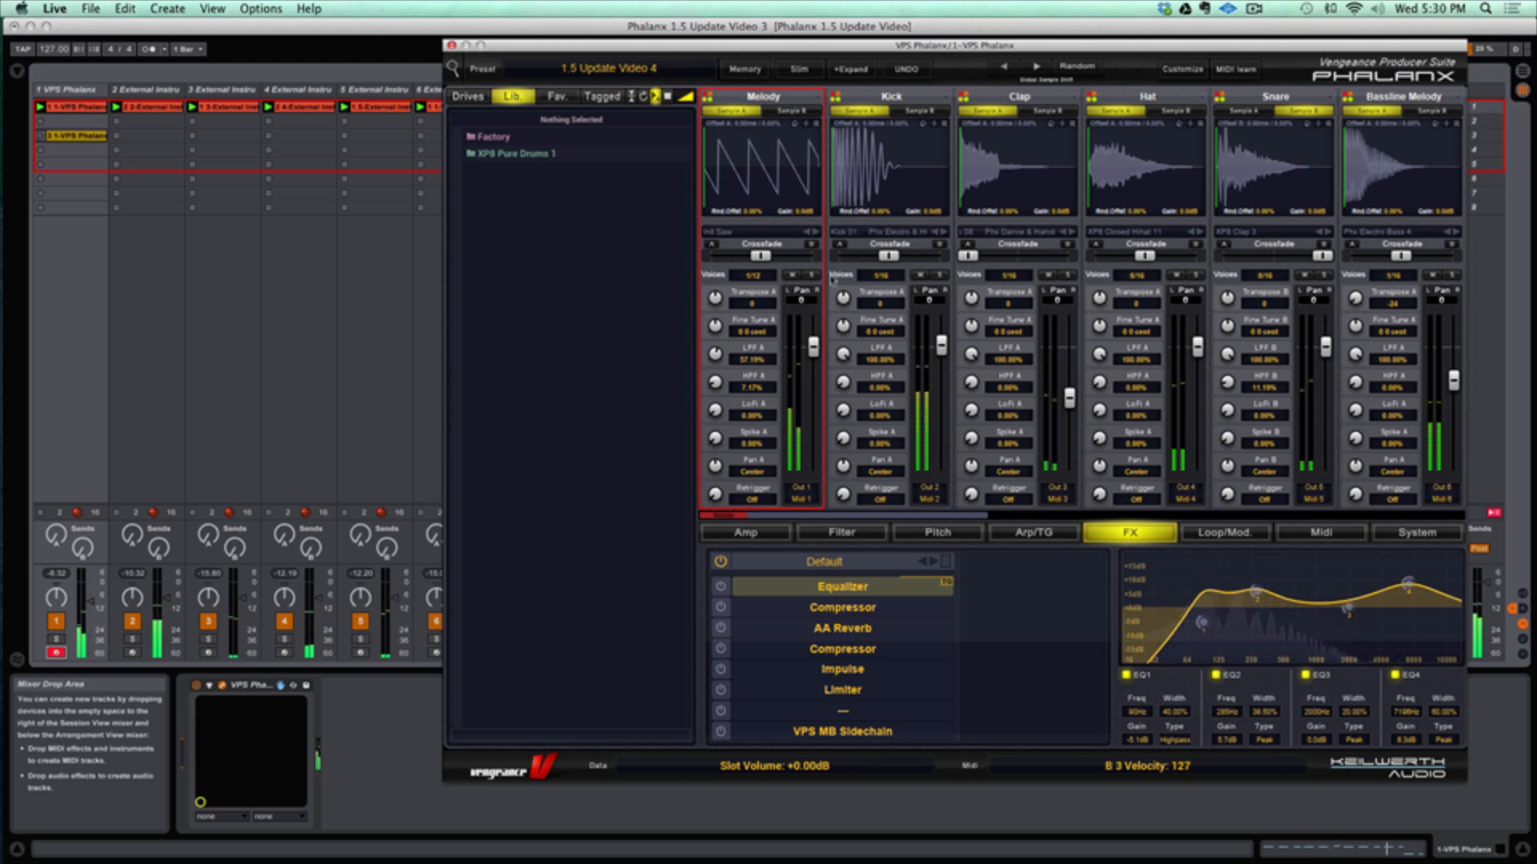
key(space)
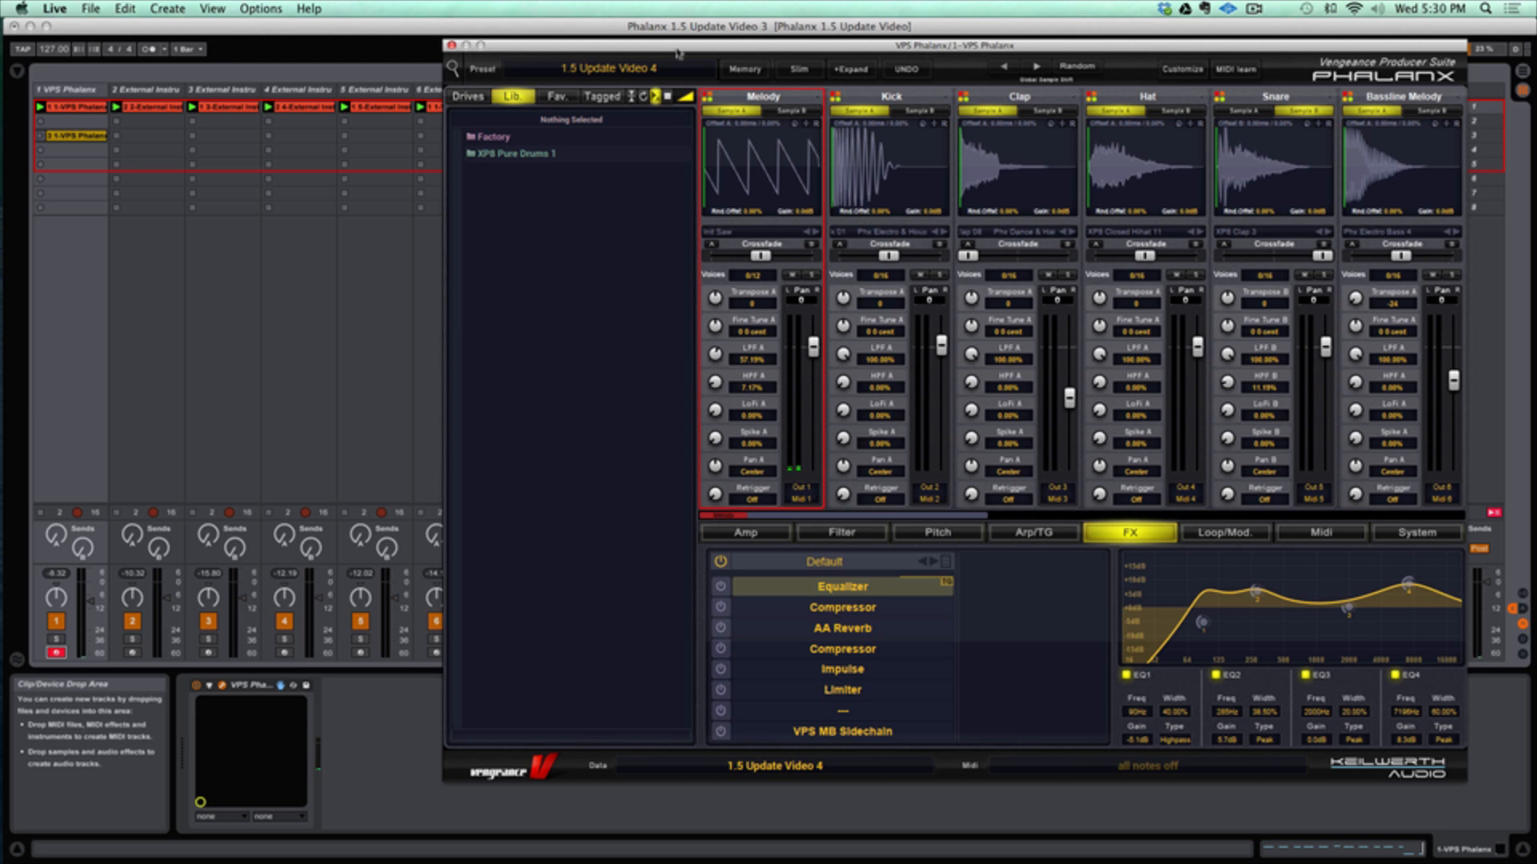
Reposition the plug-in window and expand the library folders XP8 Pure Drums 1, XP8 EDM Kits and XP8 EDM Drumkits.
drag(678, 45, 714, 53)
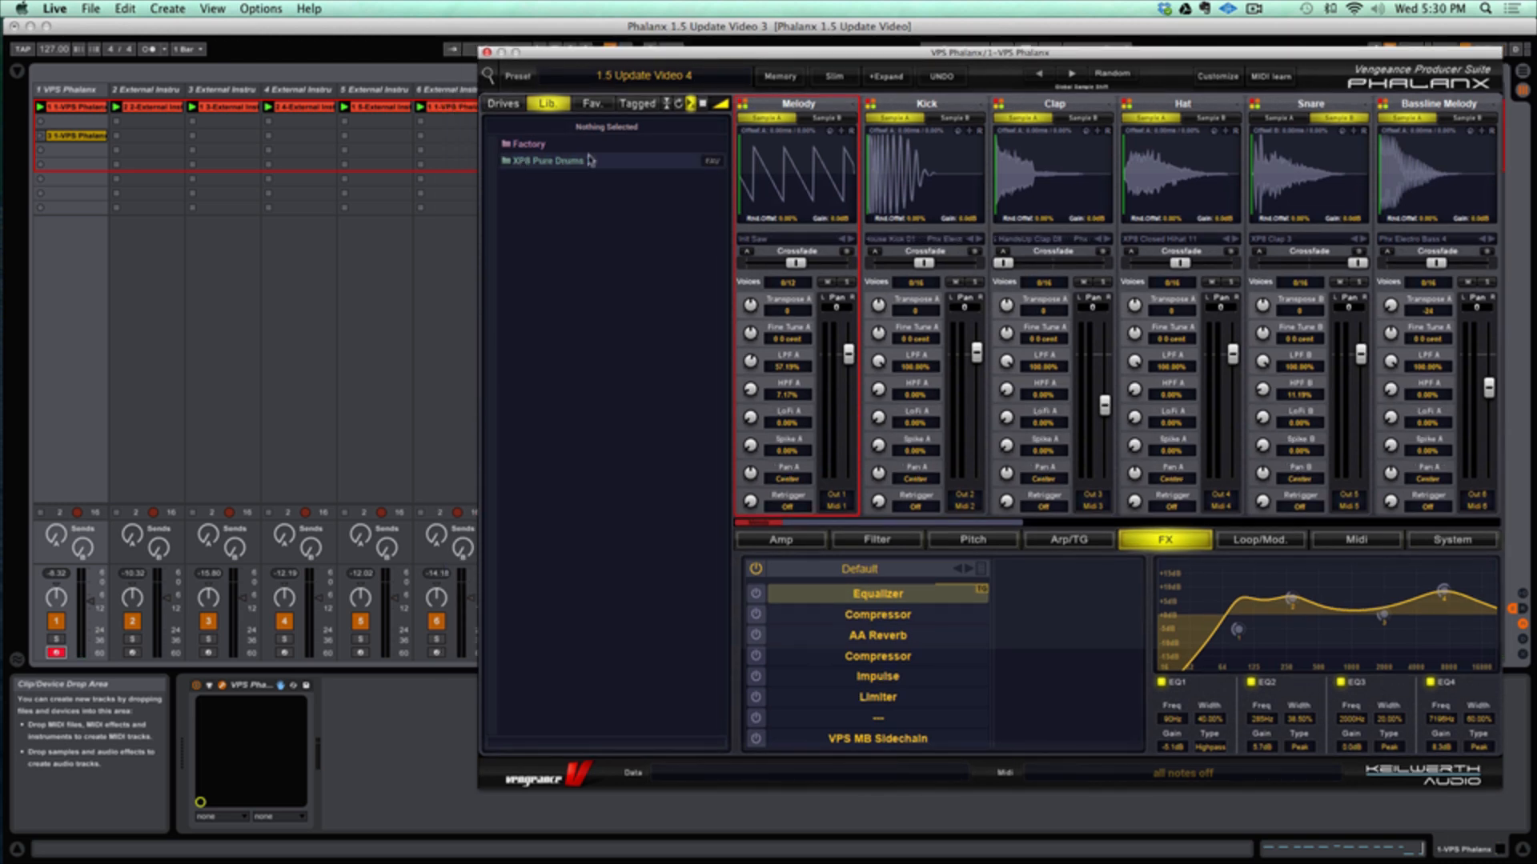
click(506, 161)
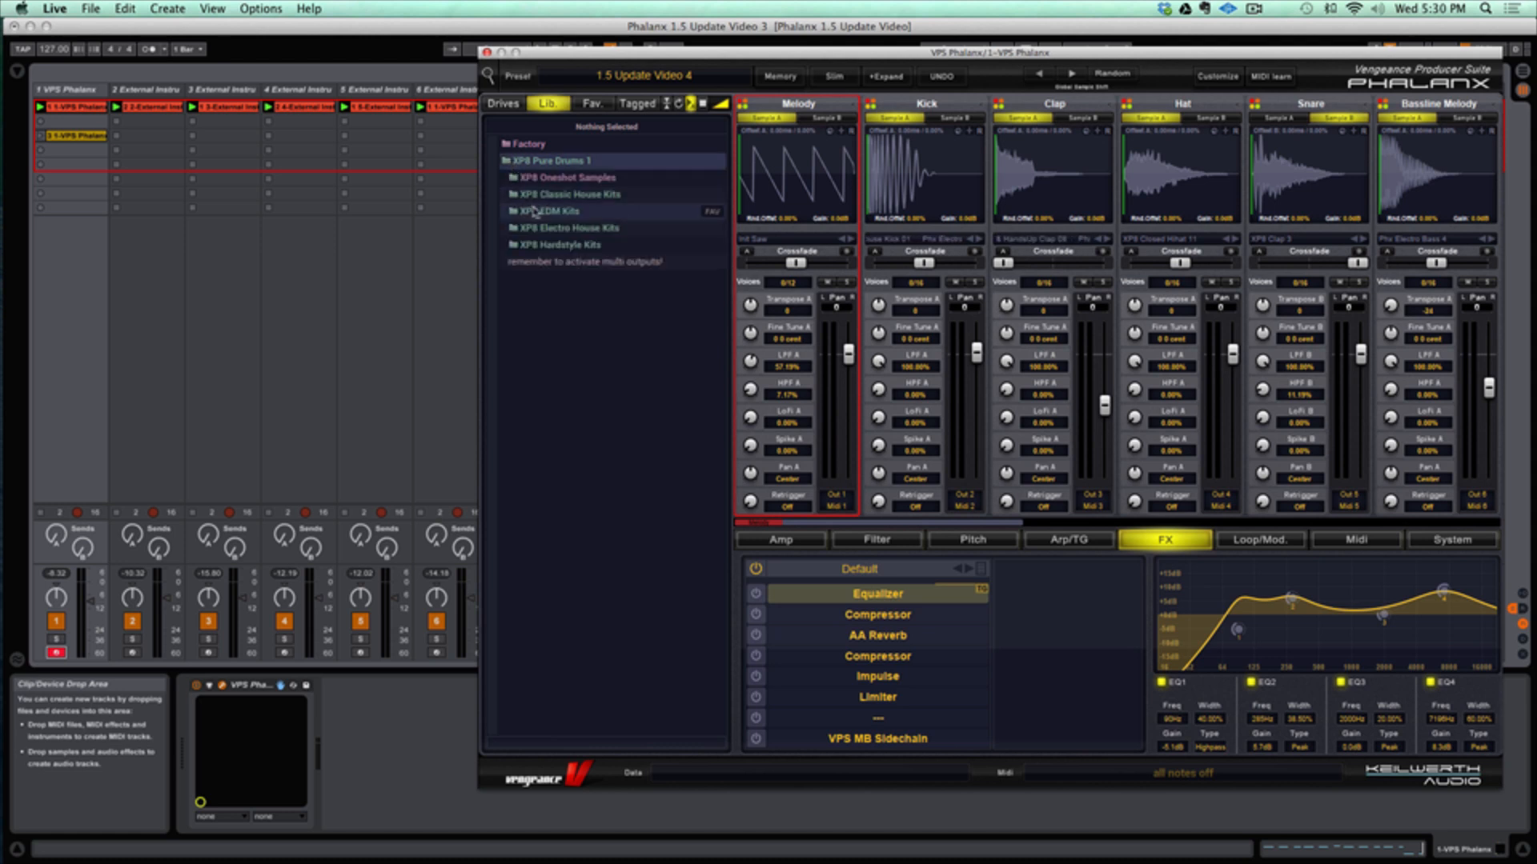
click(512, 212)
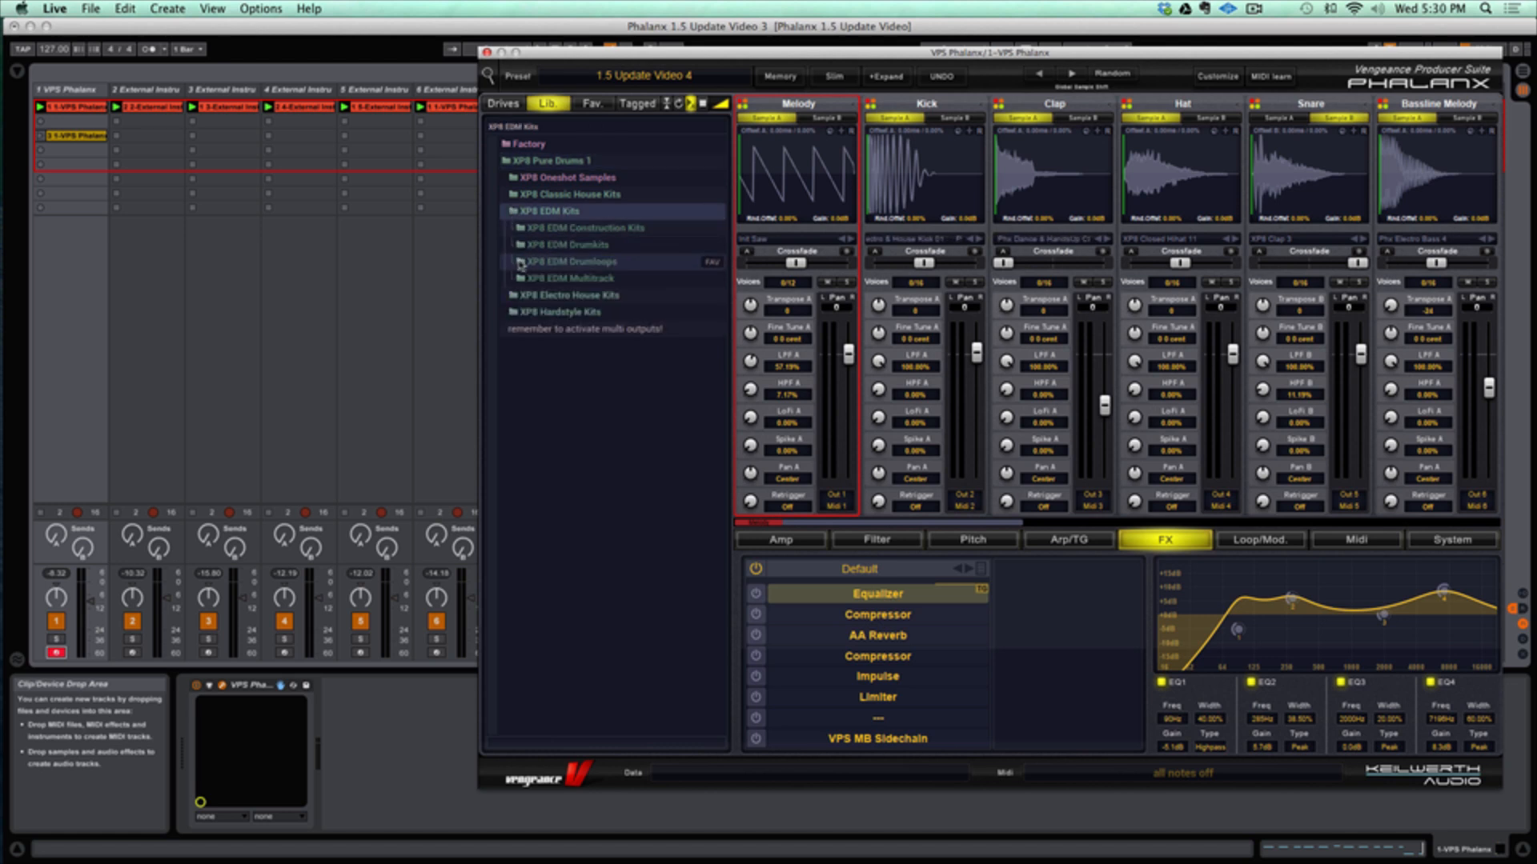
click(521, 246)
Preview the EDM Drumkit banks 1 to 6 one after another in the library.
click(551, 265)
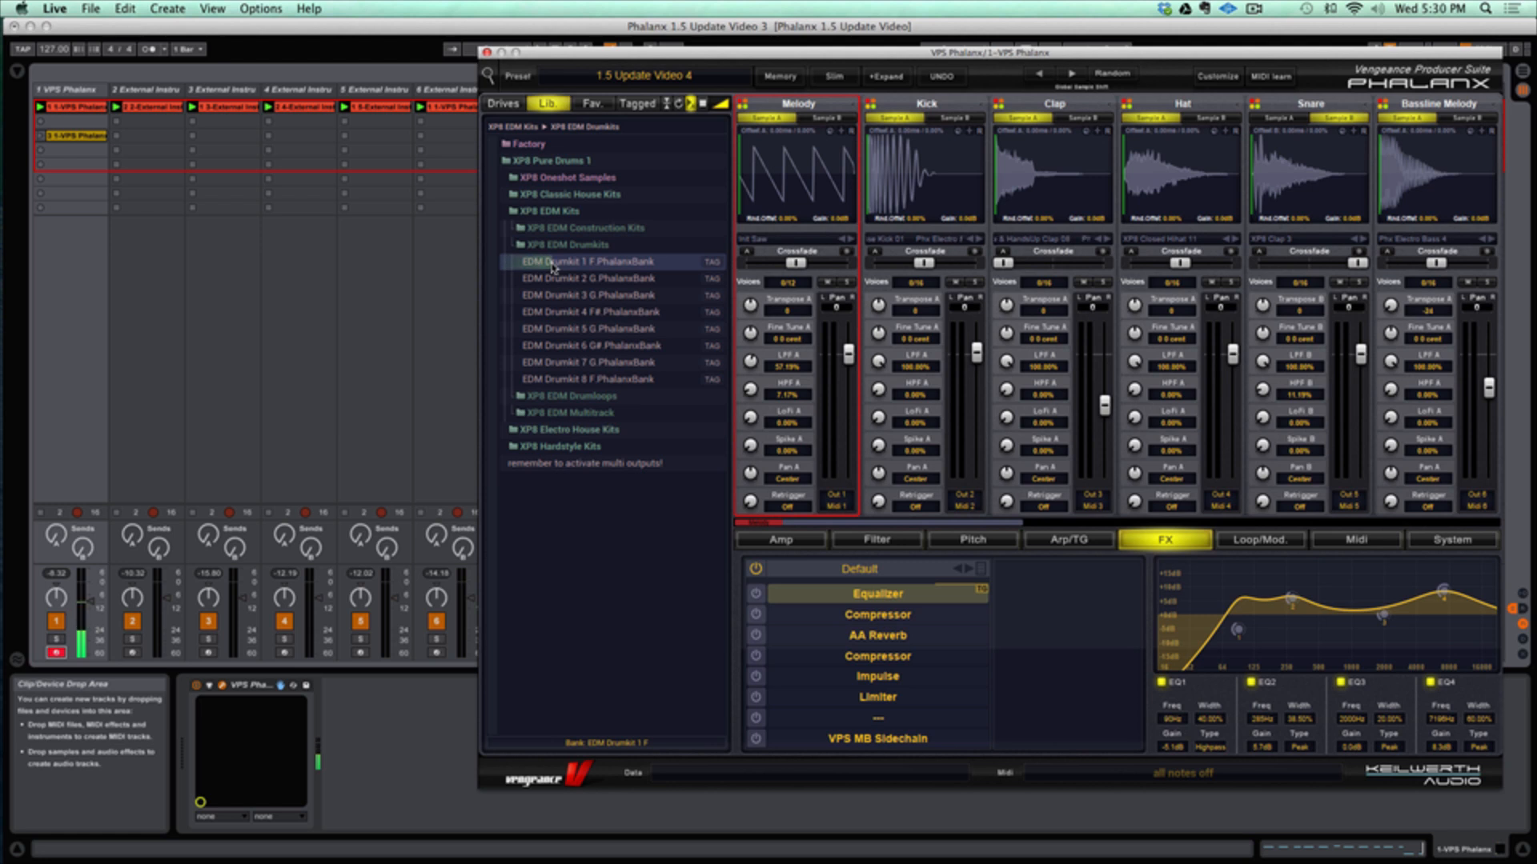
click(553, 280)
click(553, 294)
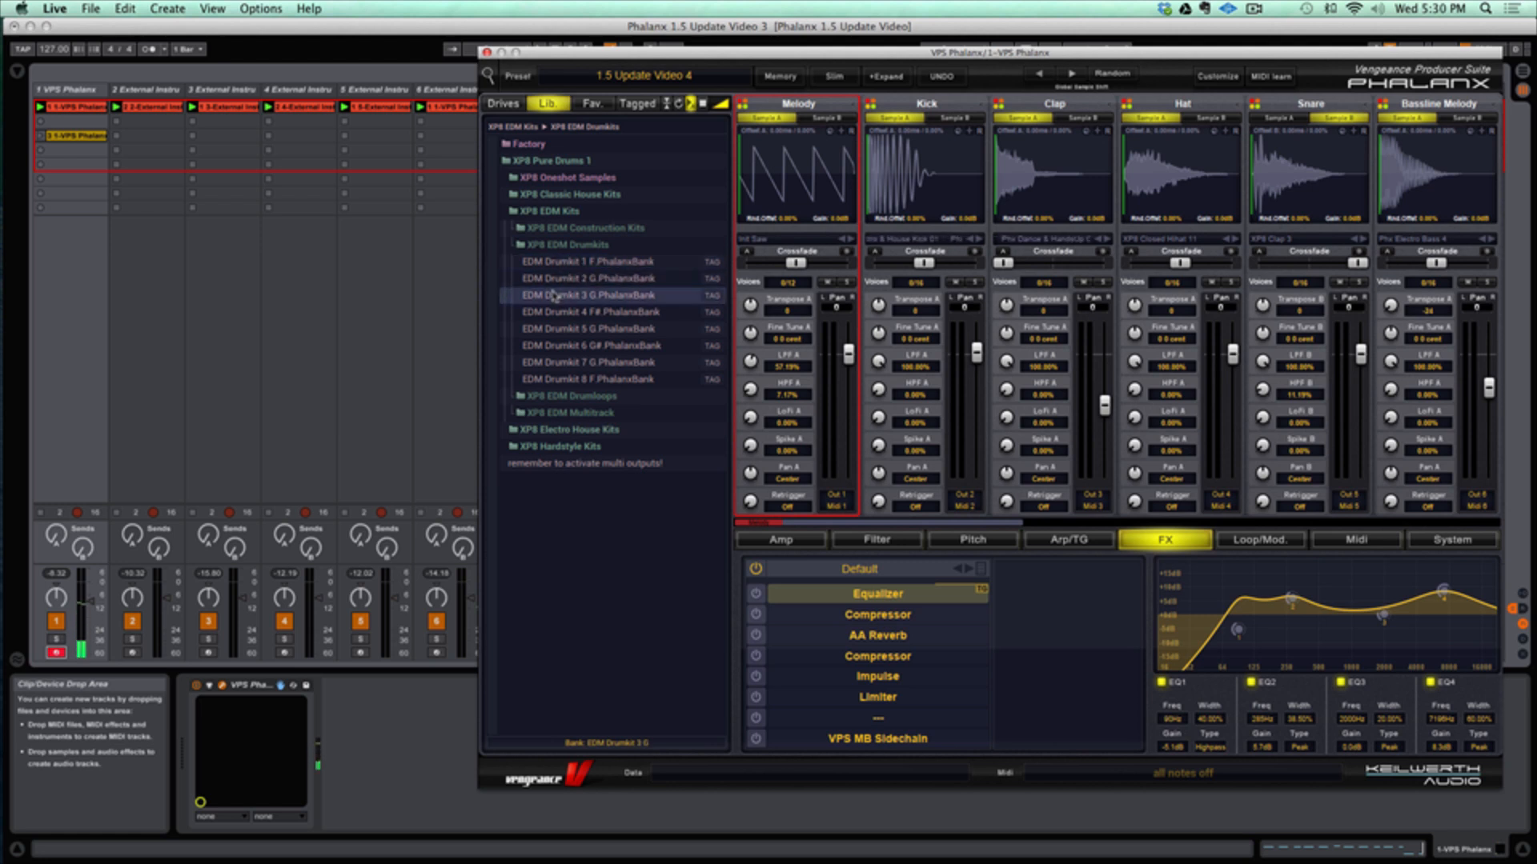
click(554, 312)
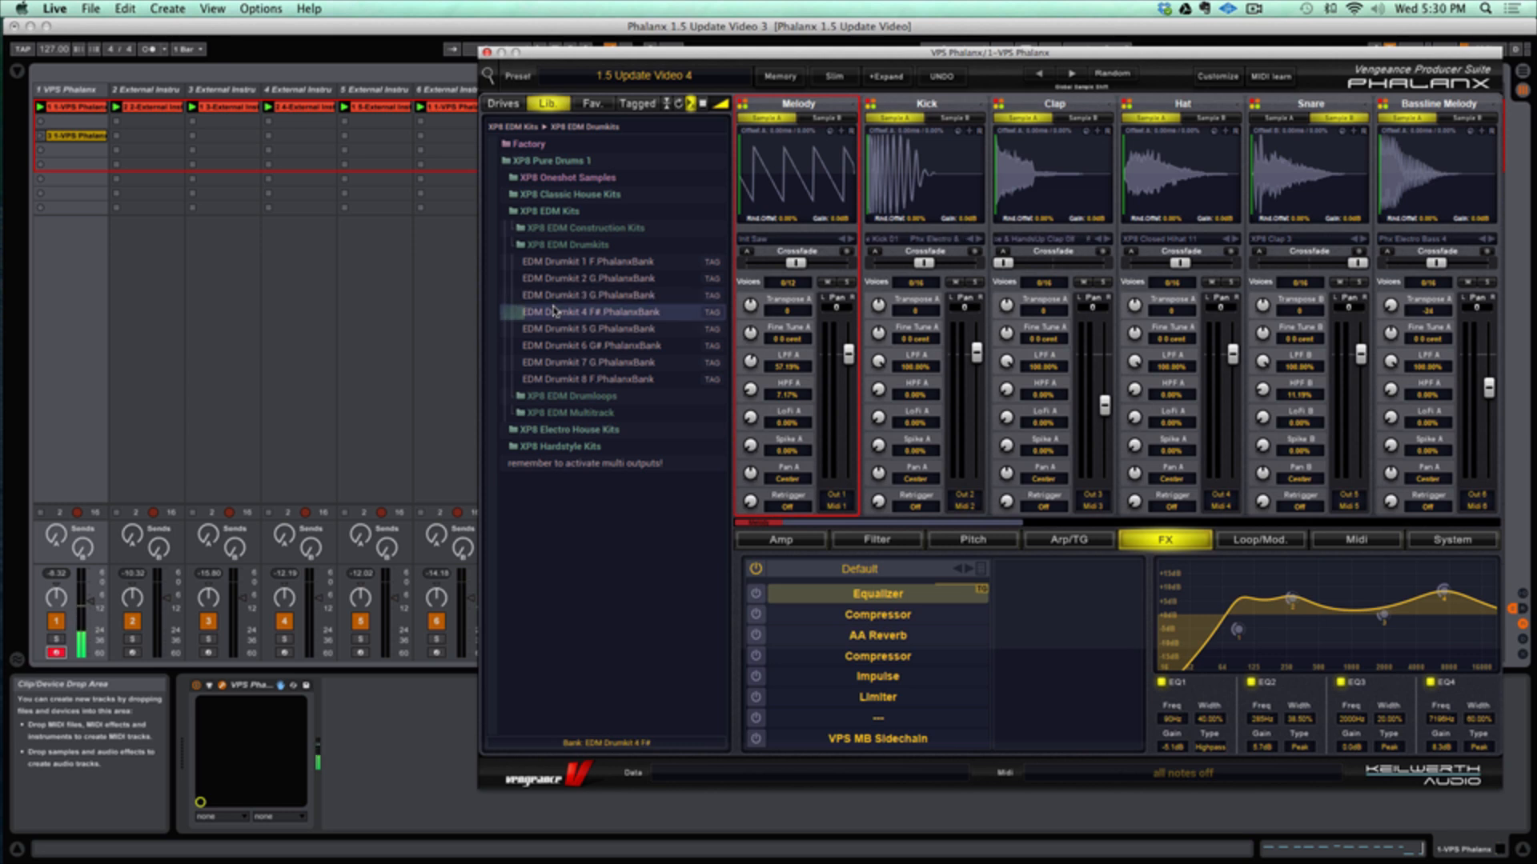
click(555, 329)
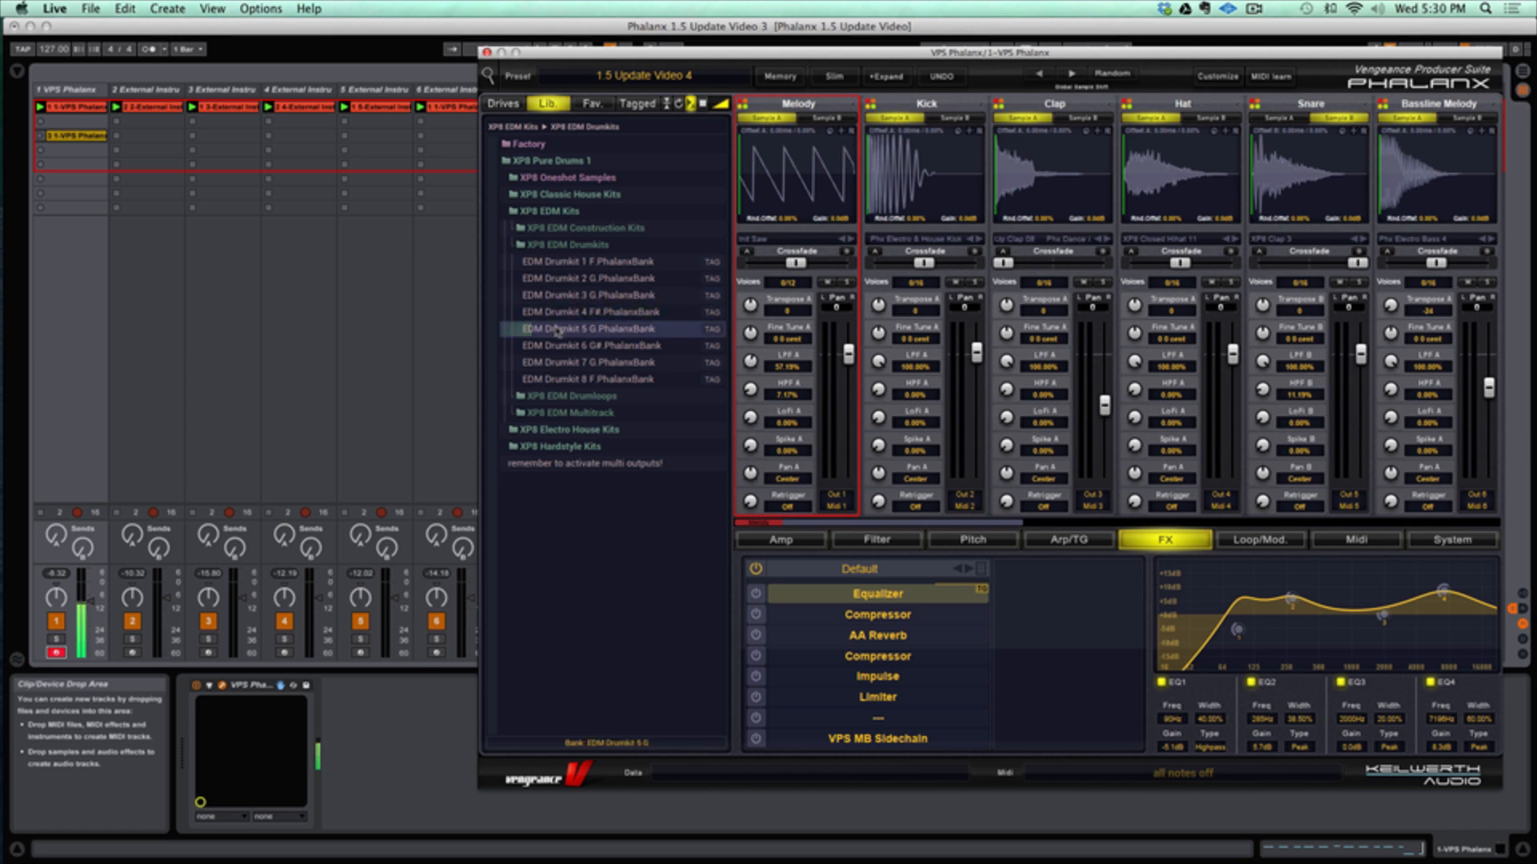
click(564, 347)
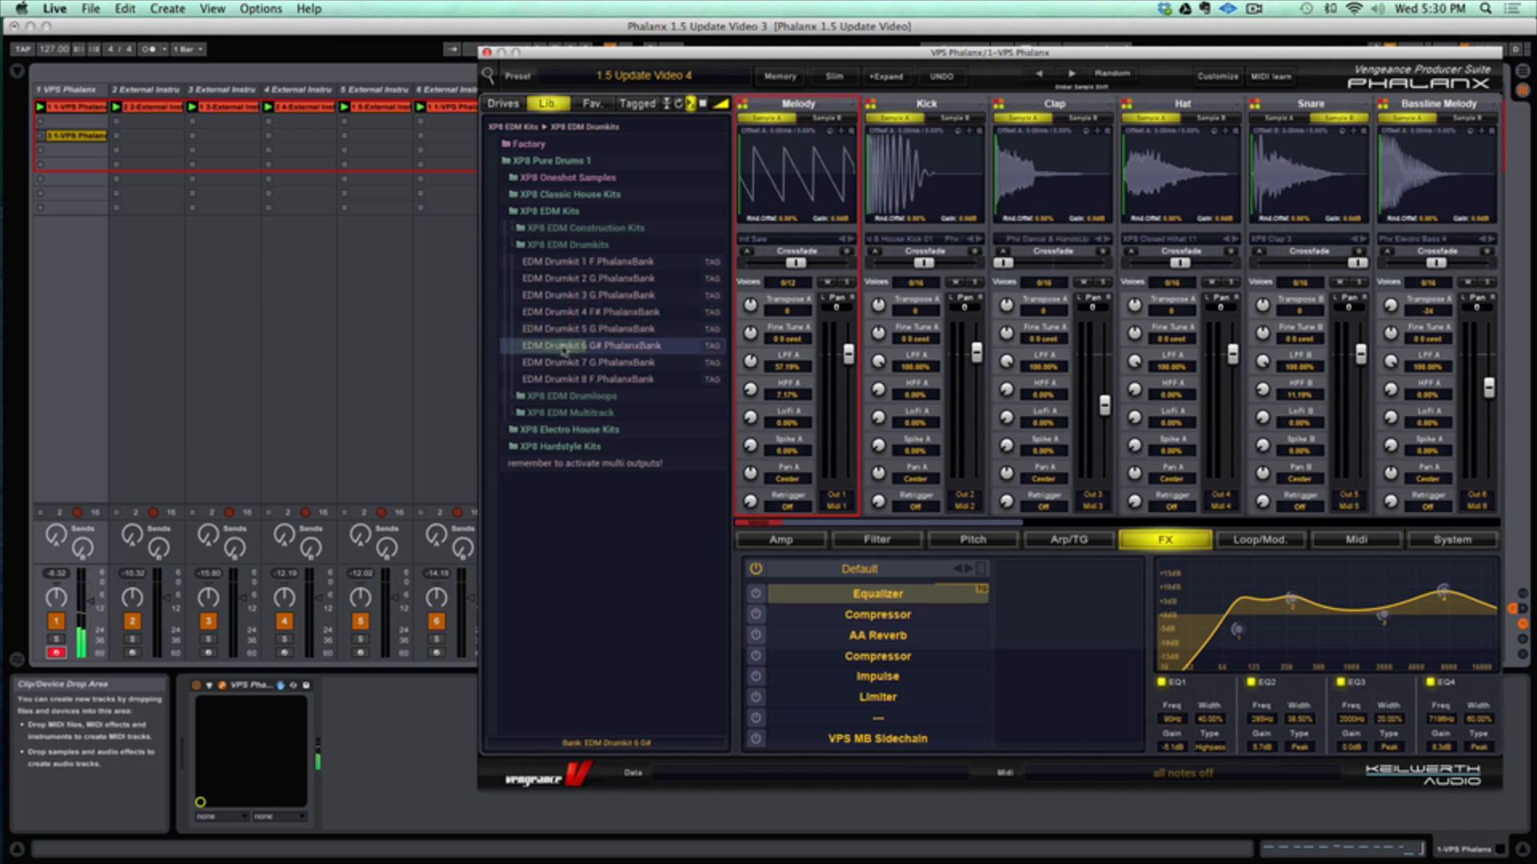
Load the EDM Drumkit 6 G# bank over all pads and route every pad to output 1.
right_click(567, 360)
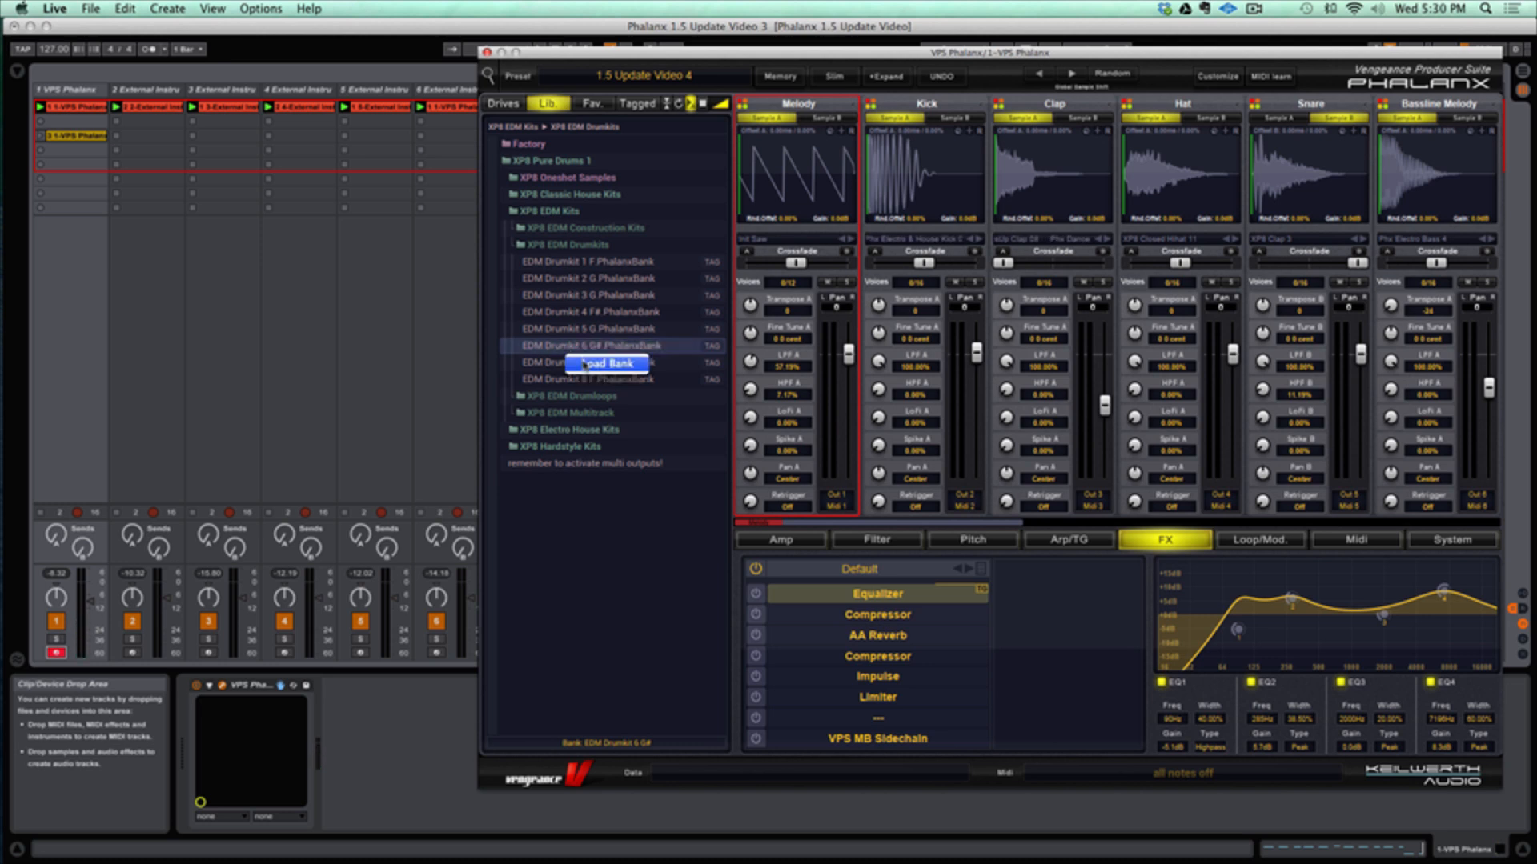
click(583, 364)
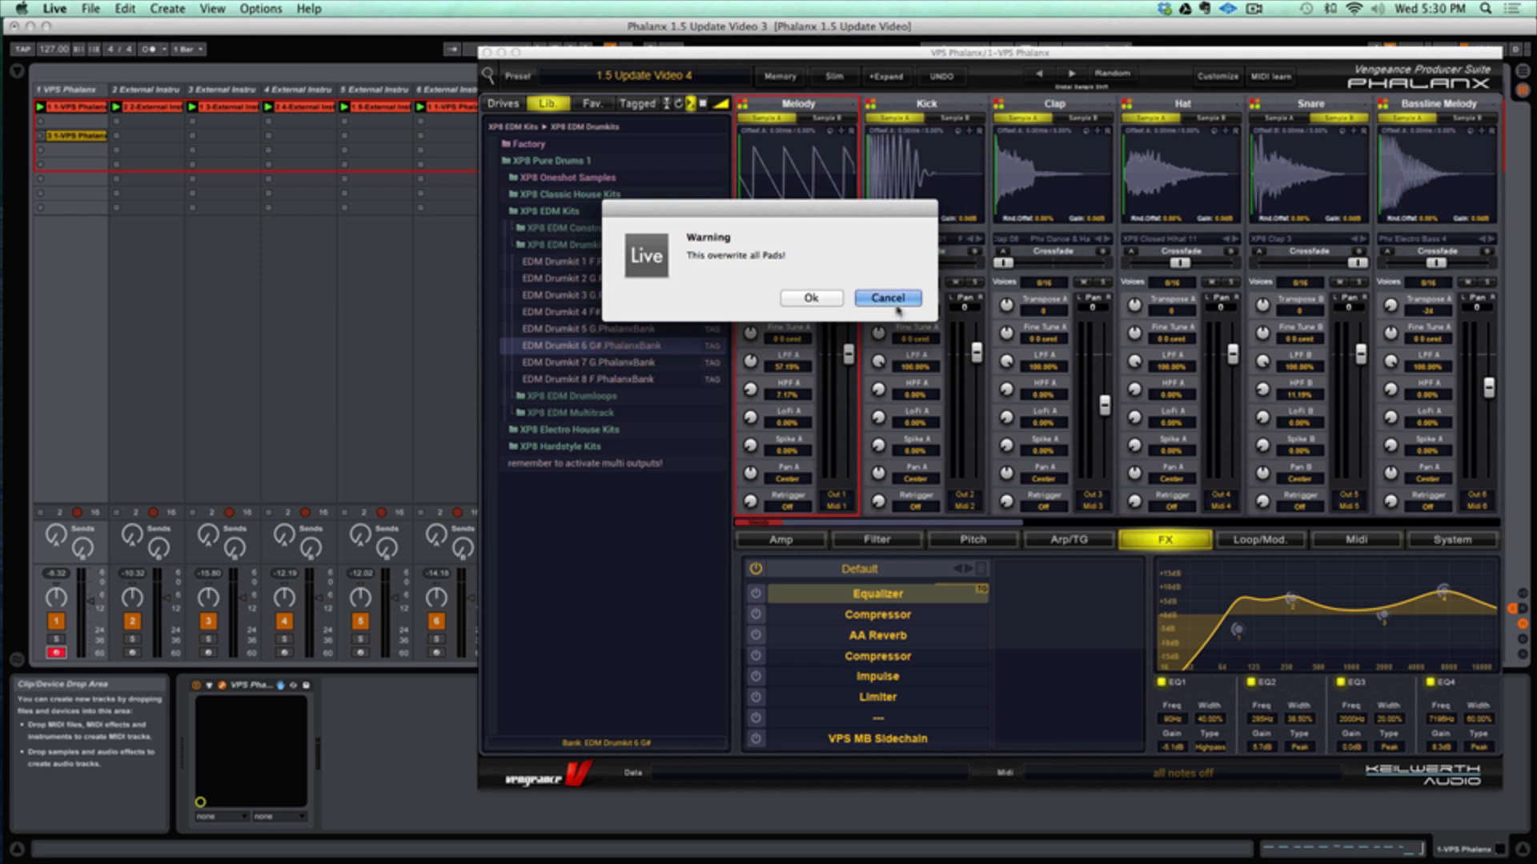
click(812, 298)
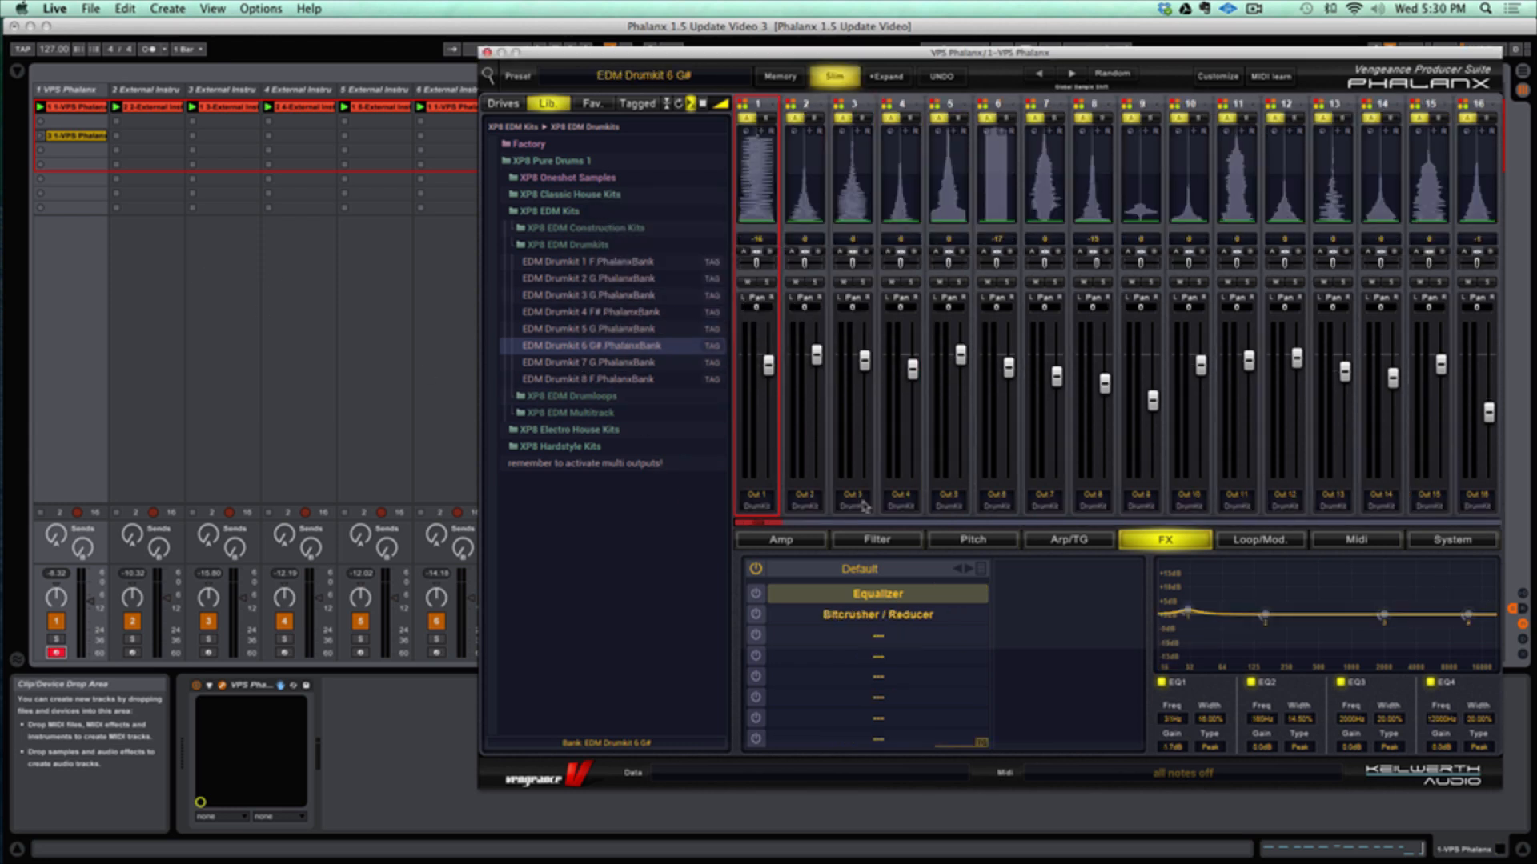
click(756, 496)
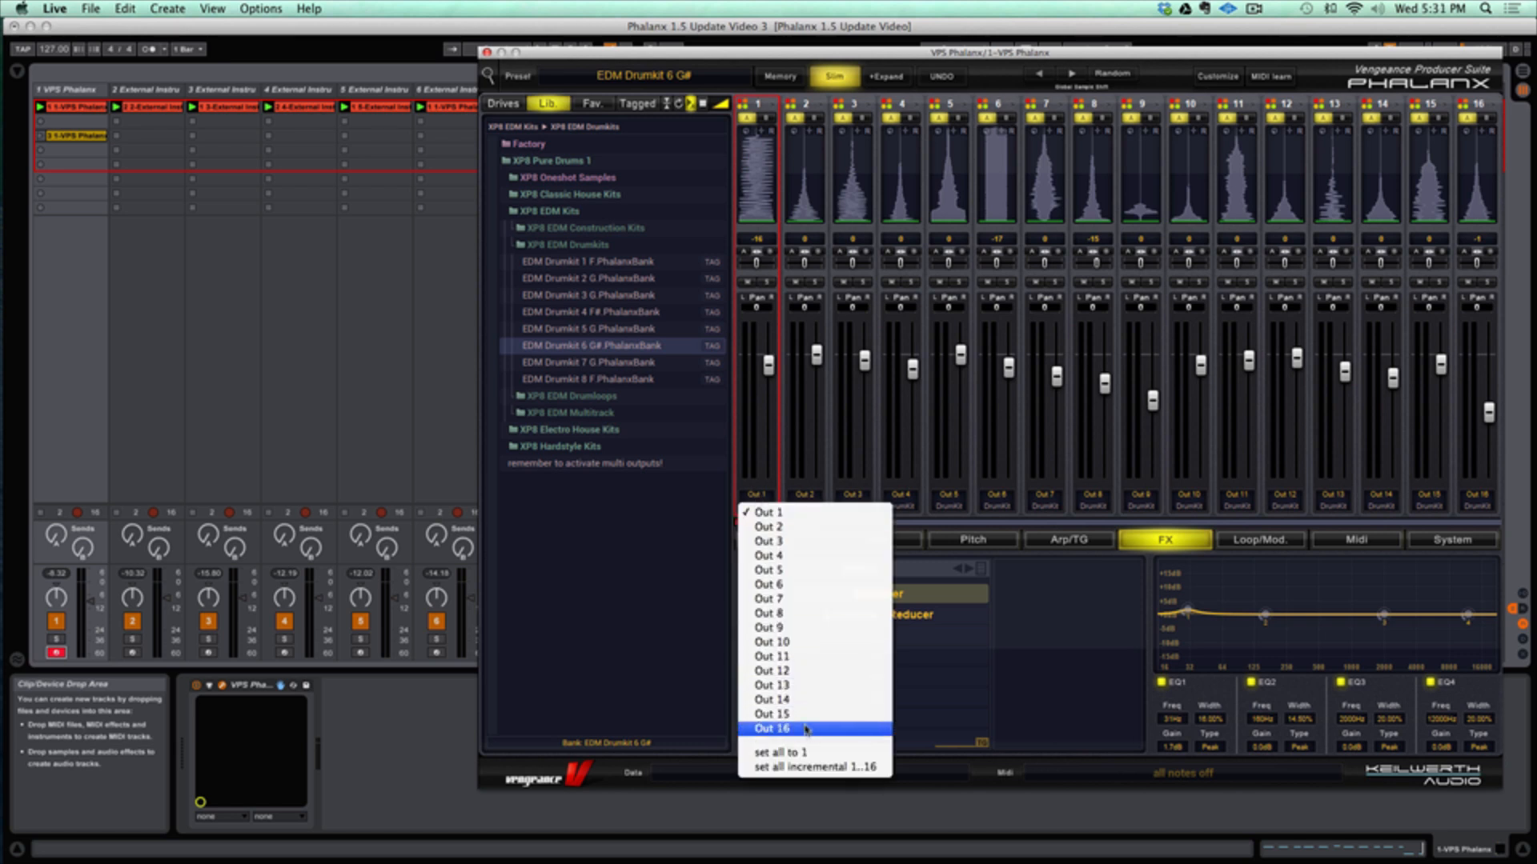
click(815, 754)
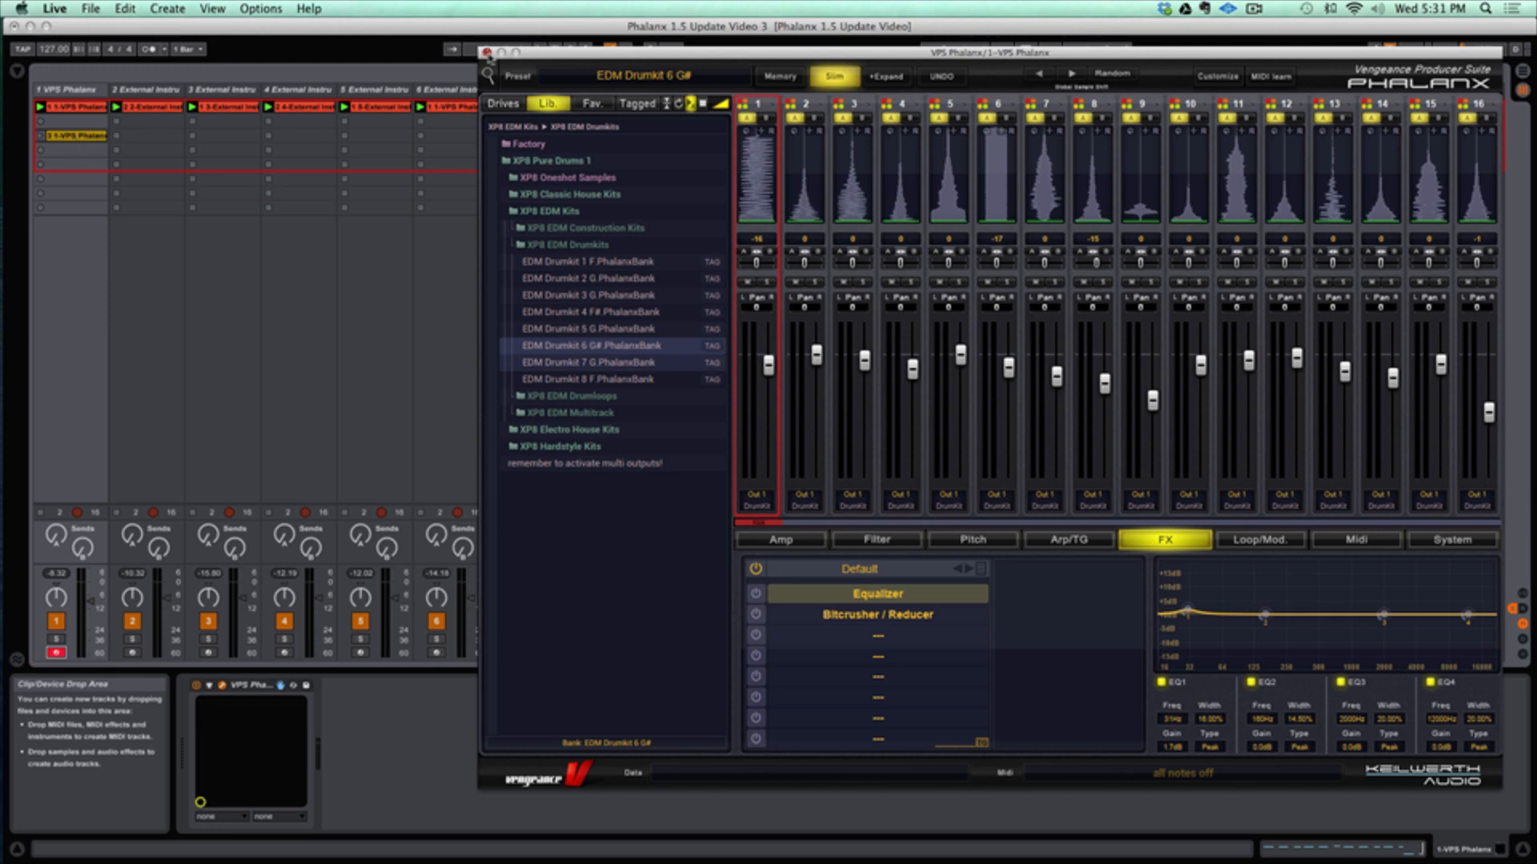
Close the plug-in window to look at the notes of track 1's third-row clip, and reopen the VPS Phalanx window.
click(486, 52)
click(76, 136)
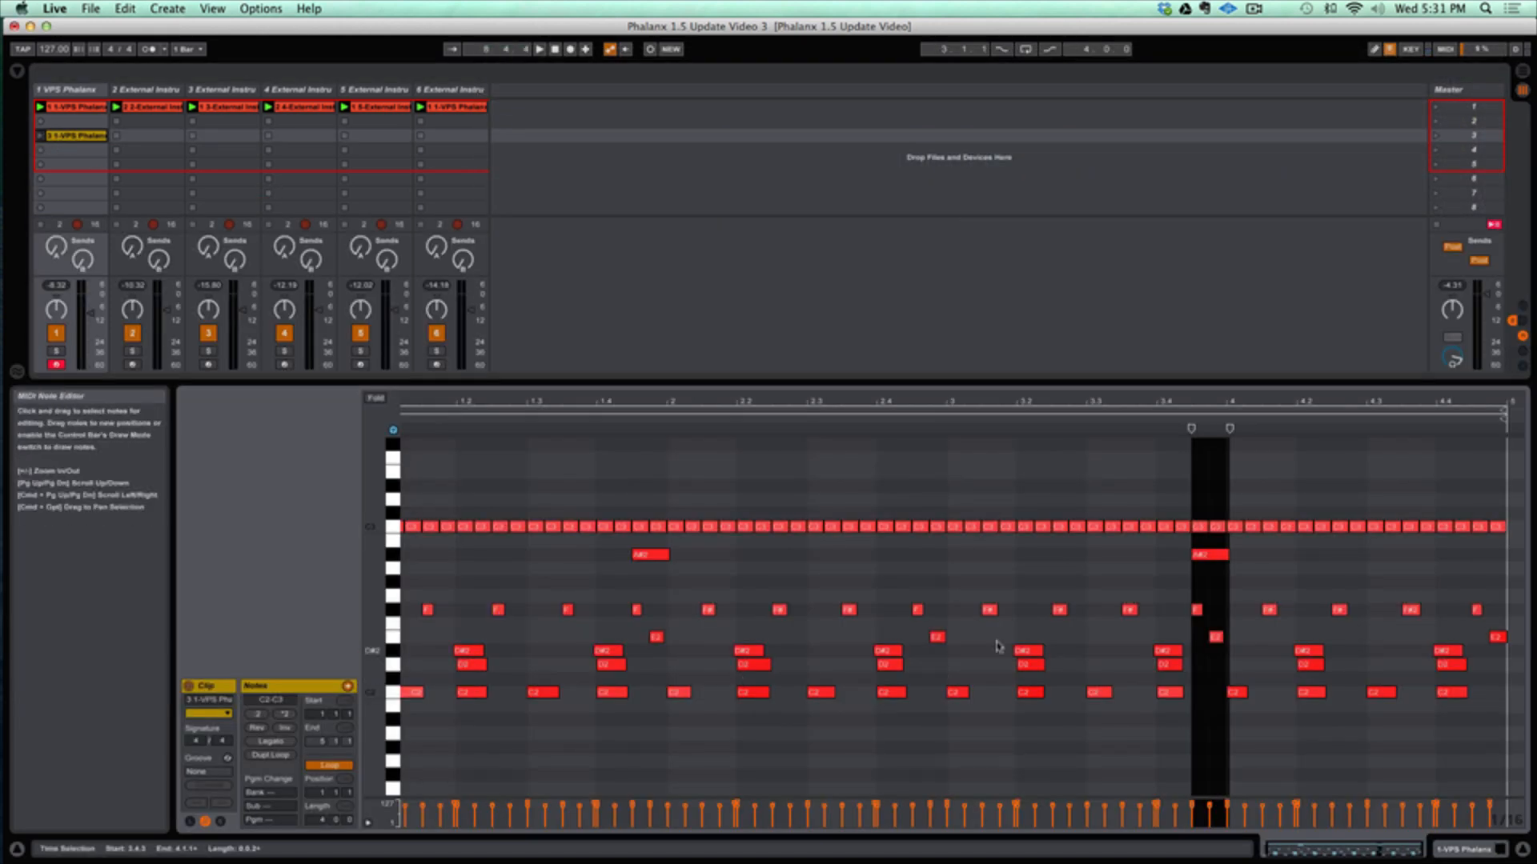
click(1470, 850)
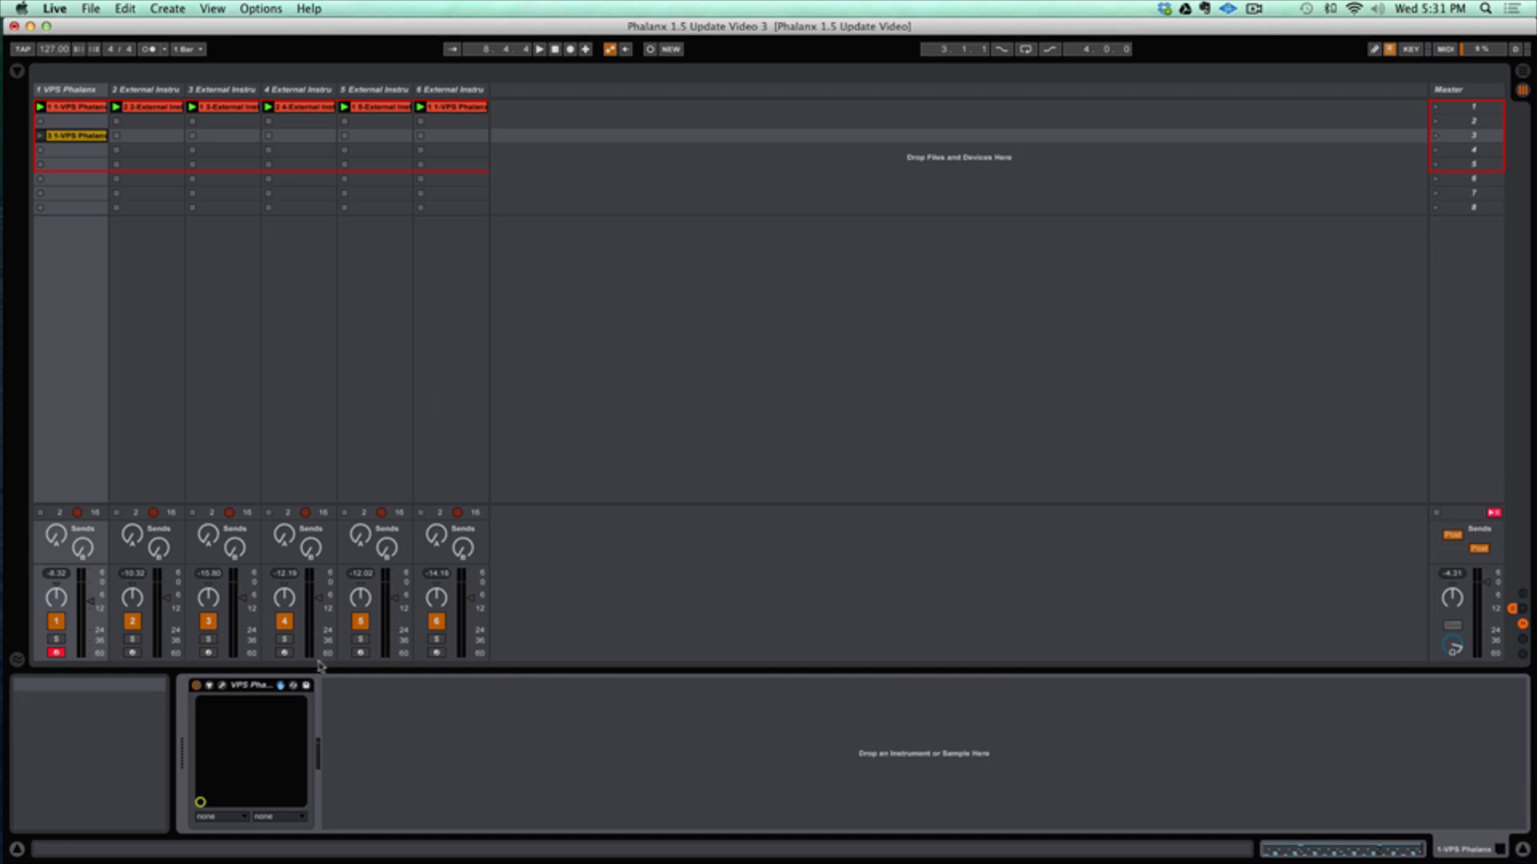
click(220, 686)
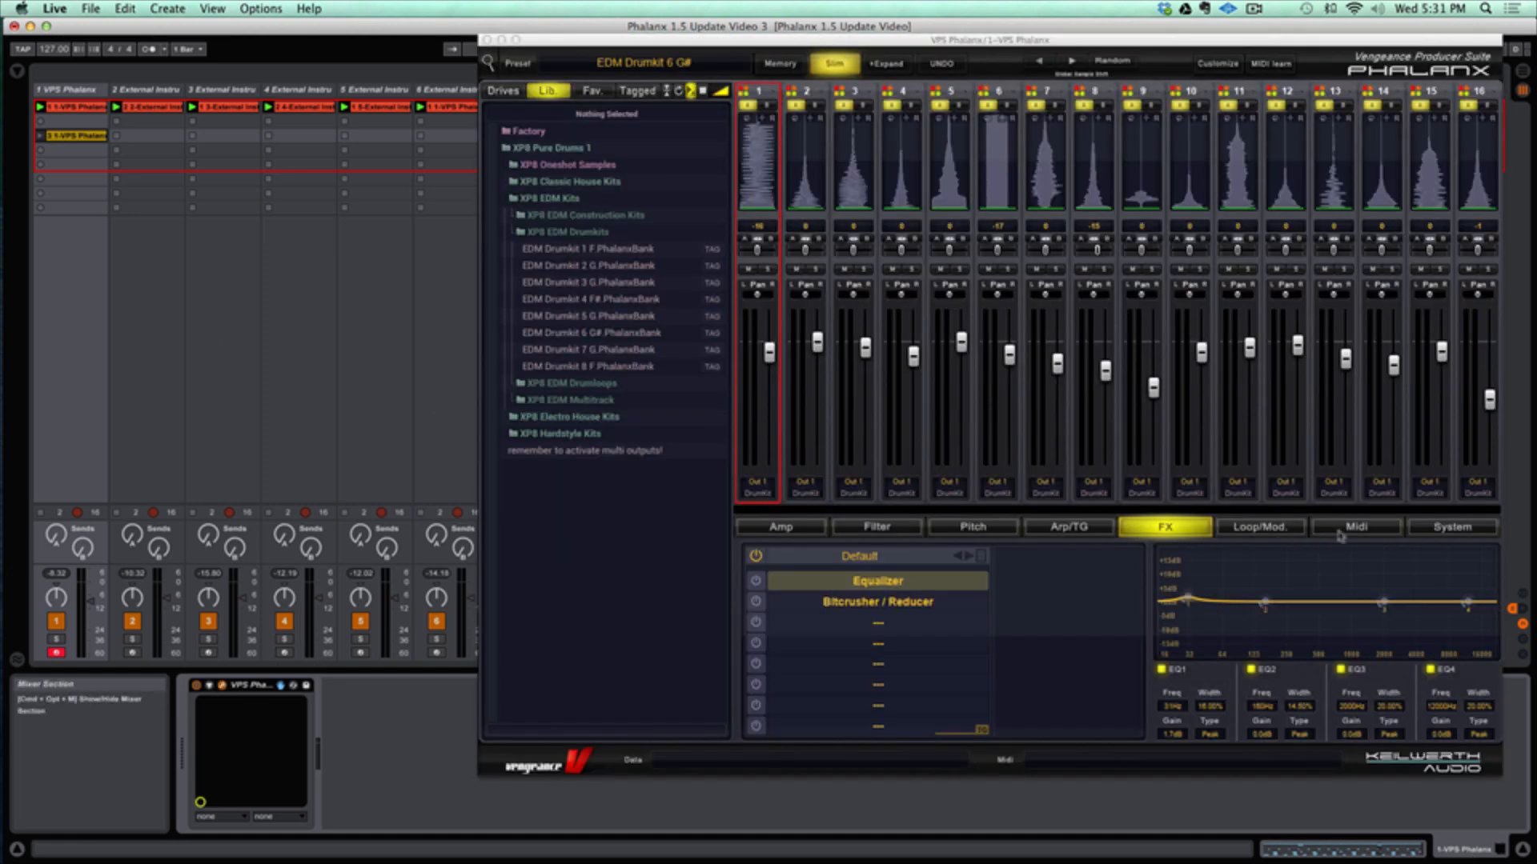
In the MIDI settings, put all pads on individual multi channels, audition several keys, and switch all pads back to kit mode.
click(1350, 528)
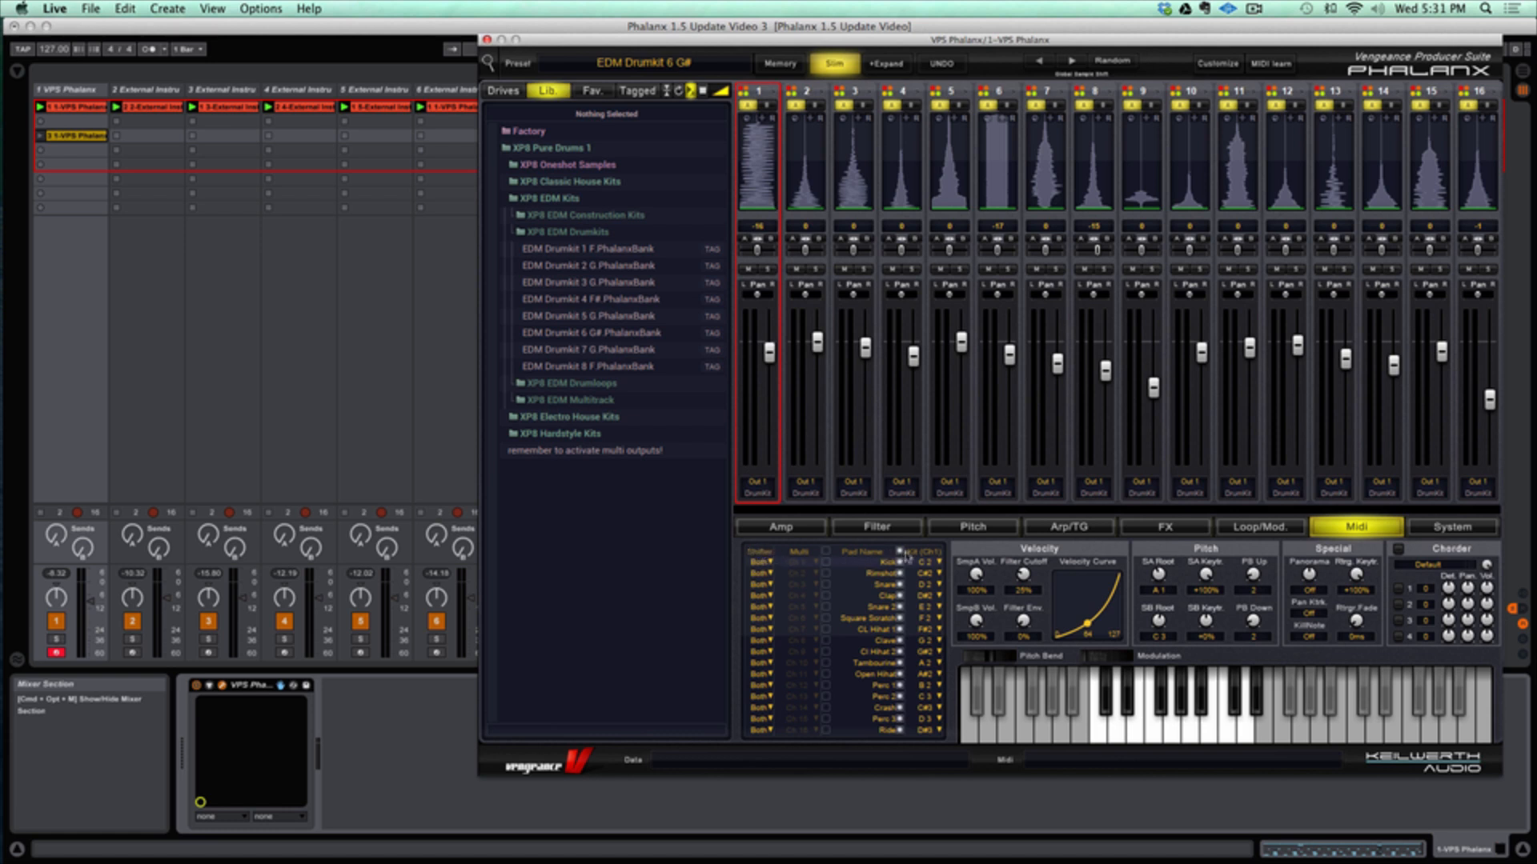
click(825, 552)
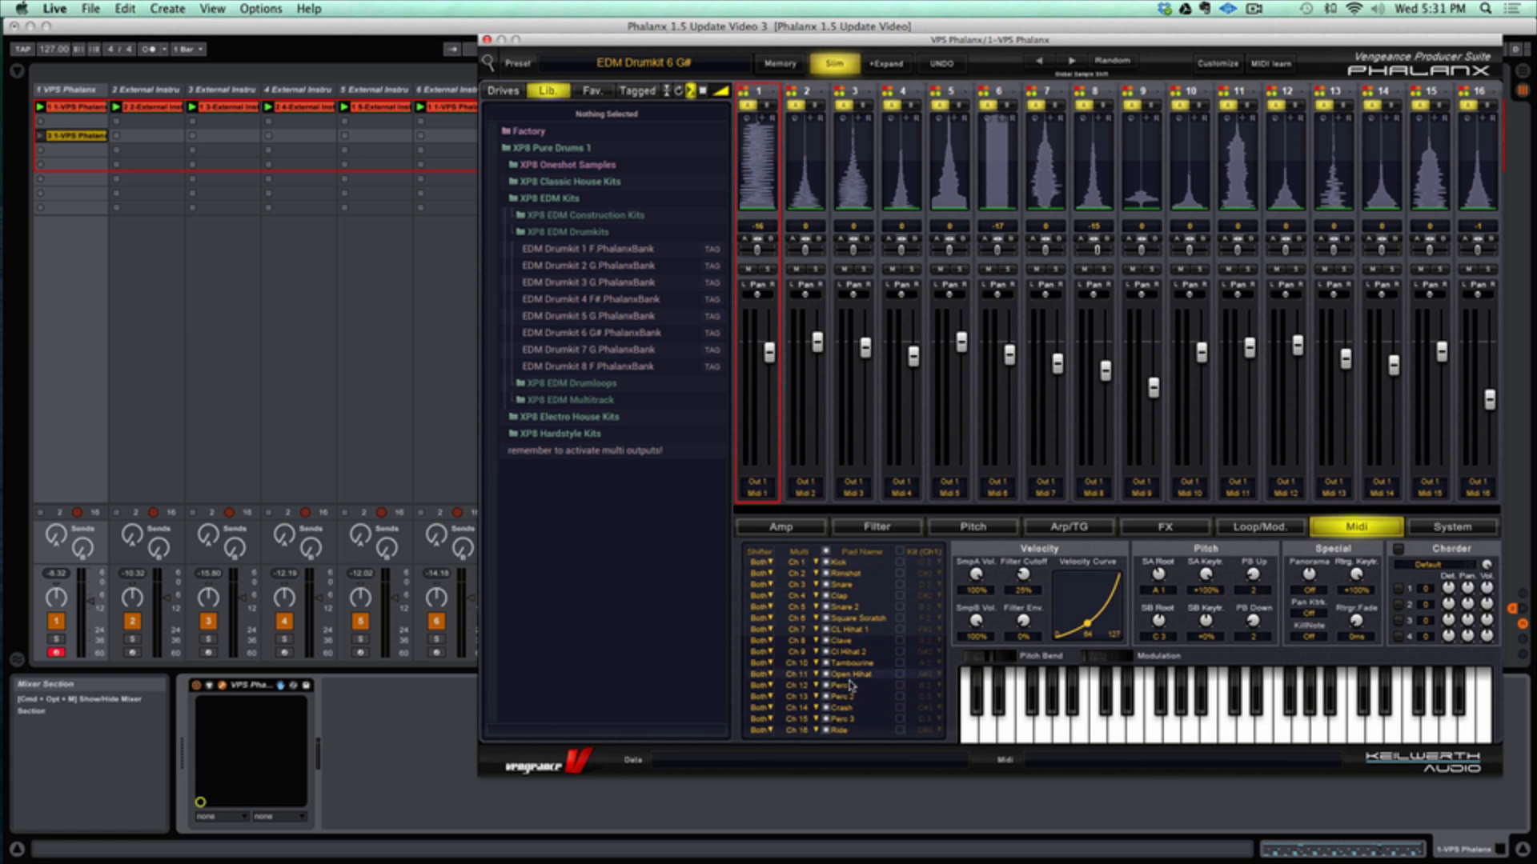
click(997, 724)
click(1079, 725)
click(1134, 727)
click(1374, 721)
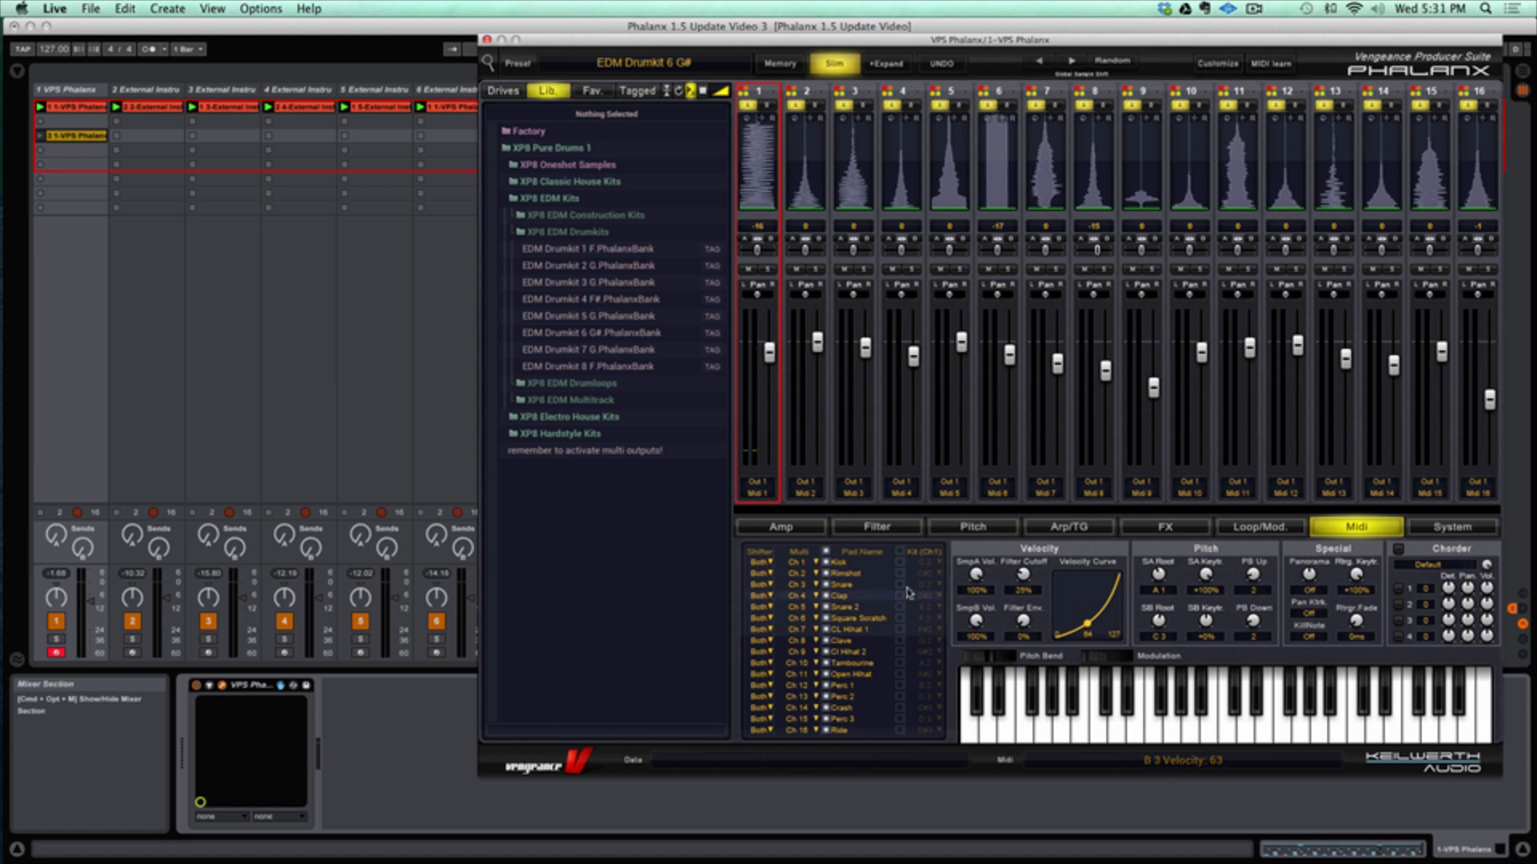
click(898, 553)
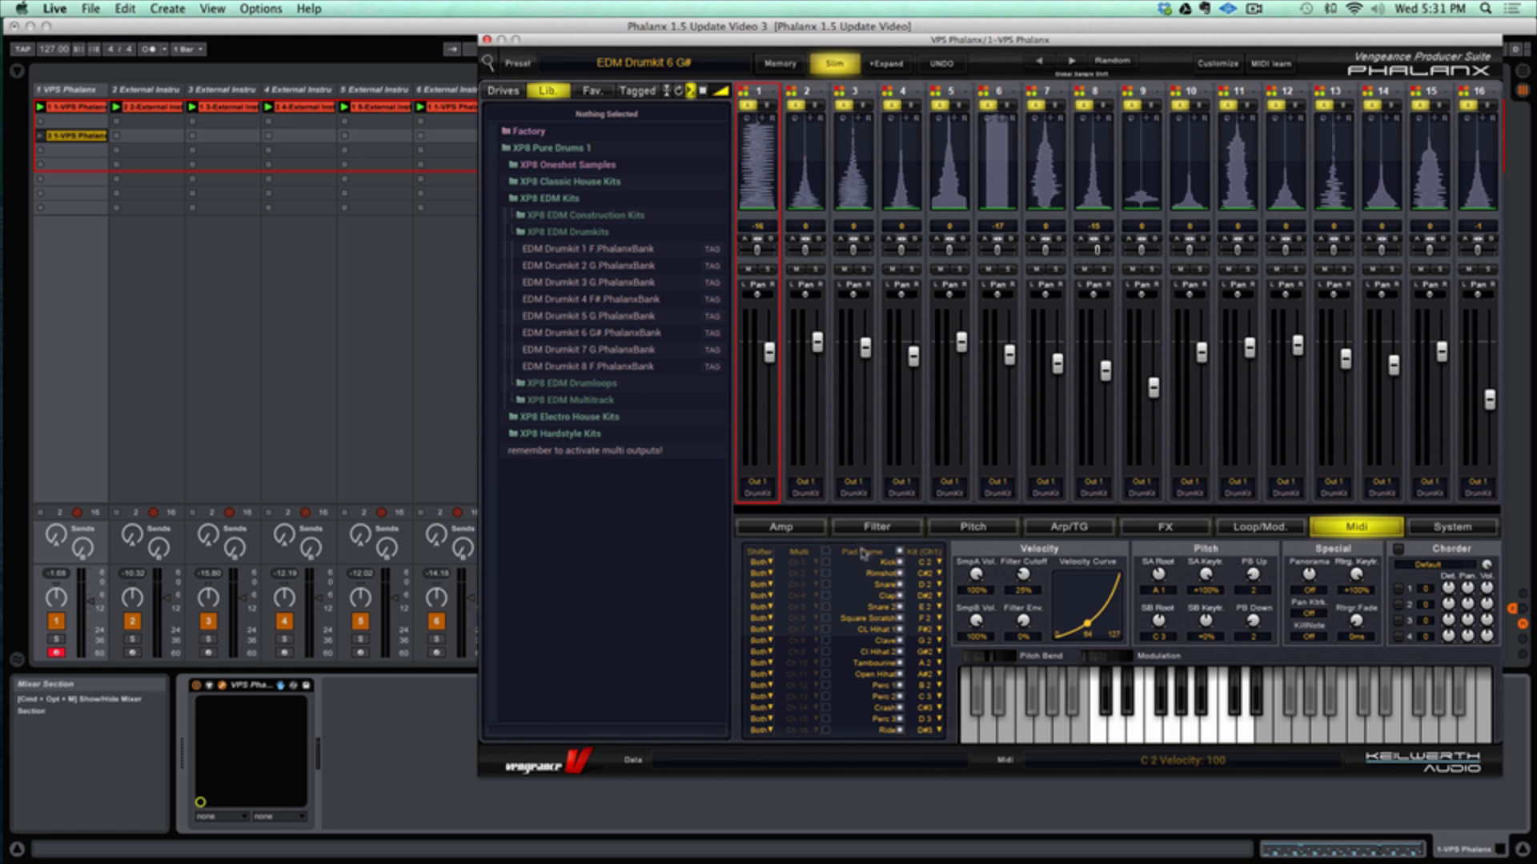
Check the Kick pad's shifter options and turn off the Slim view to show the full pads.
click(764, 564)
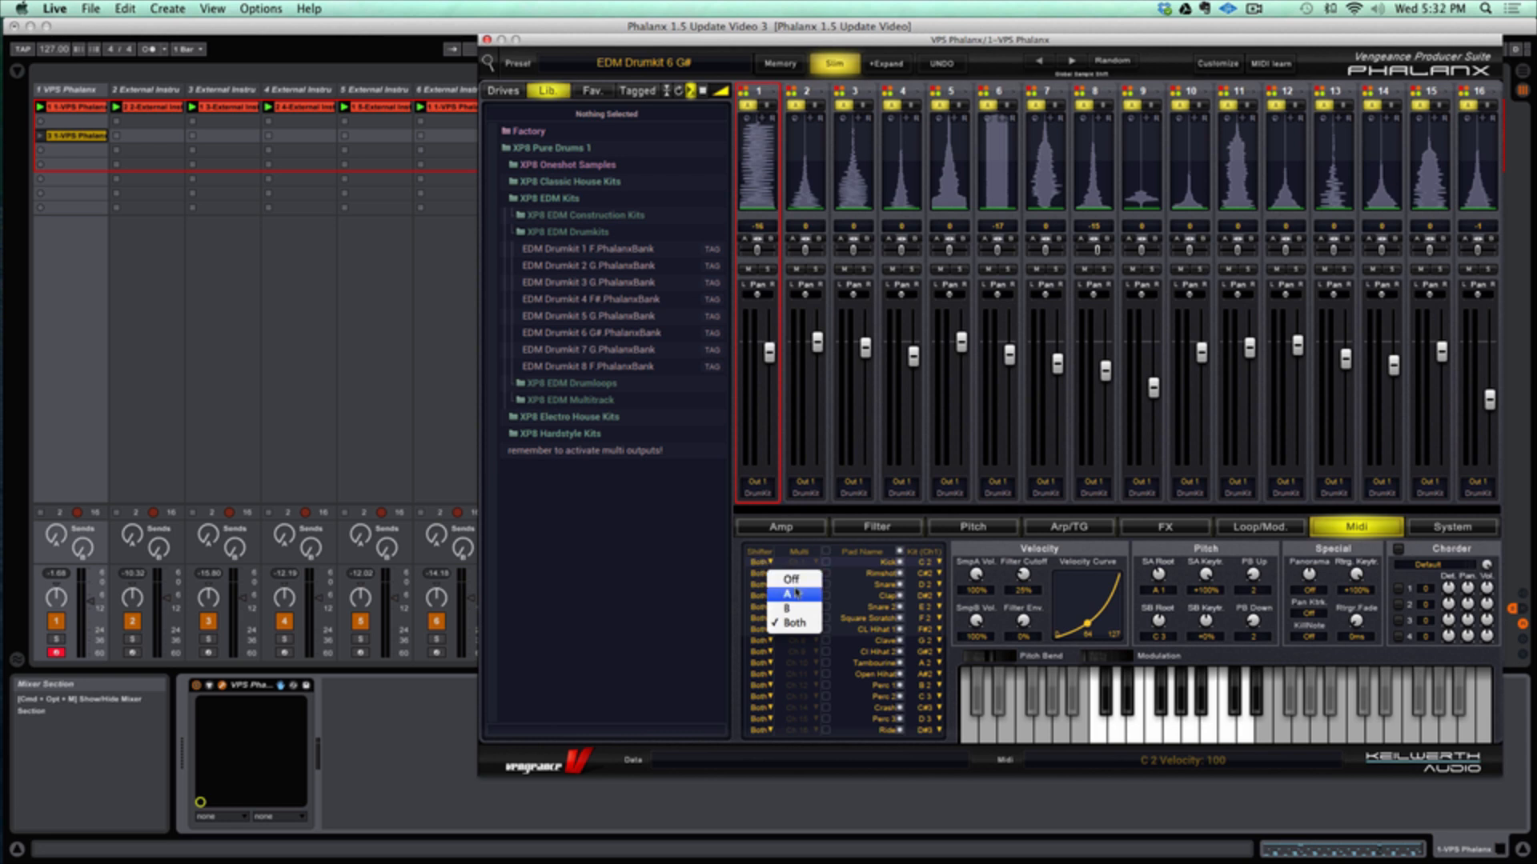
click(838, 68)
click(838, 68)
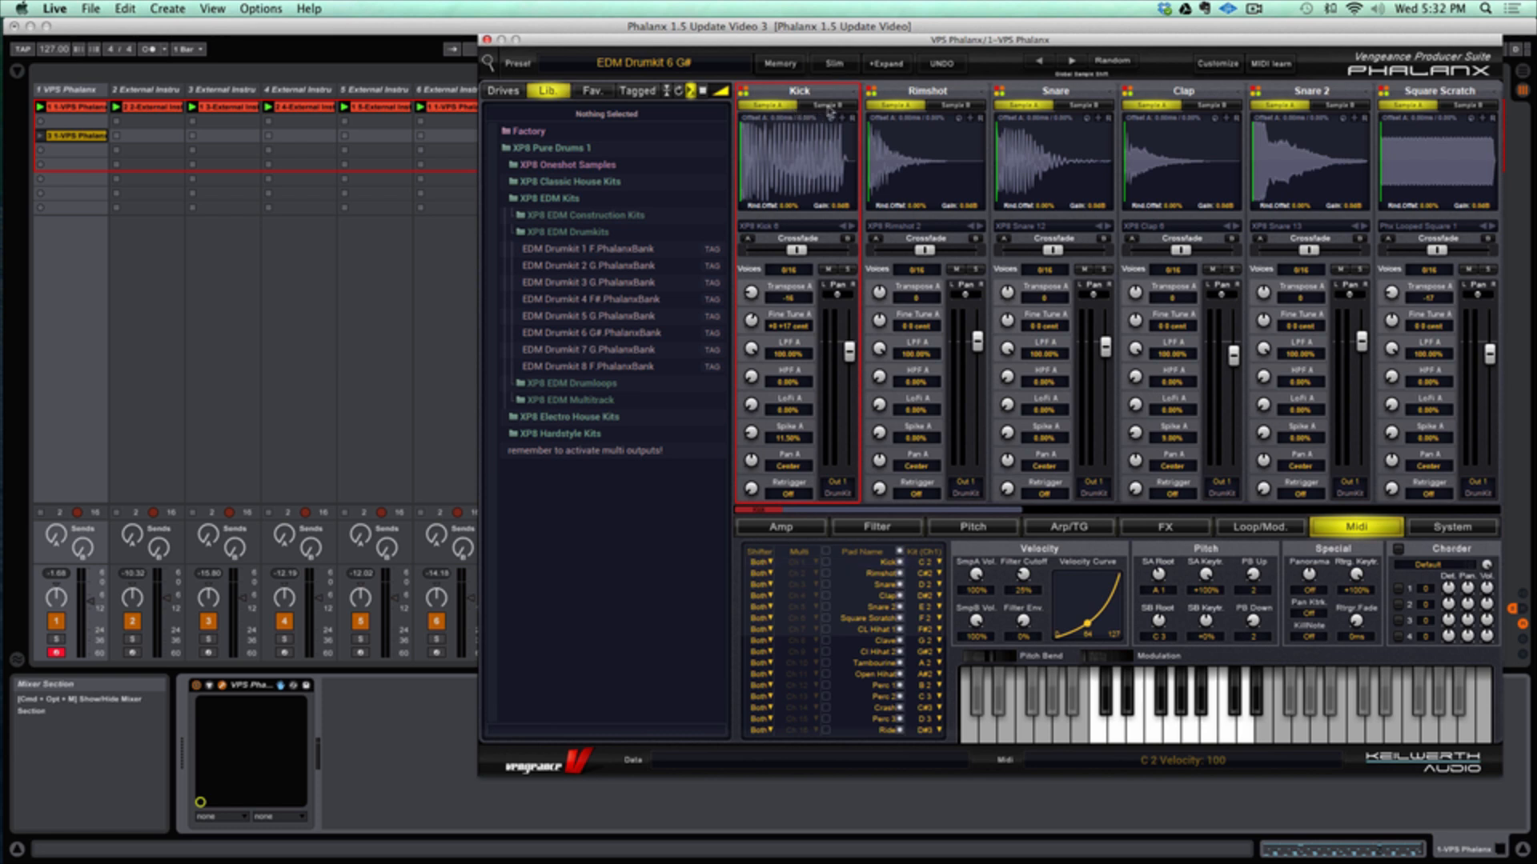
Audition the Kick pad's Sample B with the crossfade at +100%, recentre the crossfade, and return to Sample A.
click(826, 105)
mouse_move(793, 252)
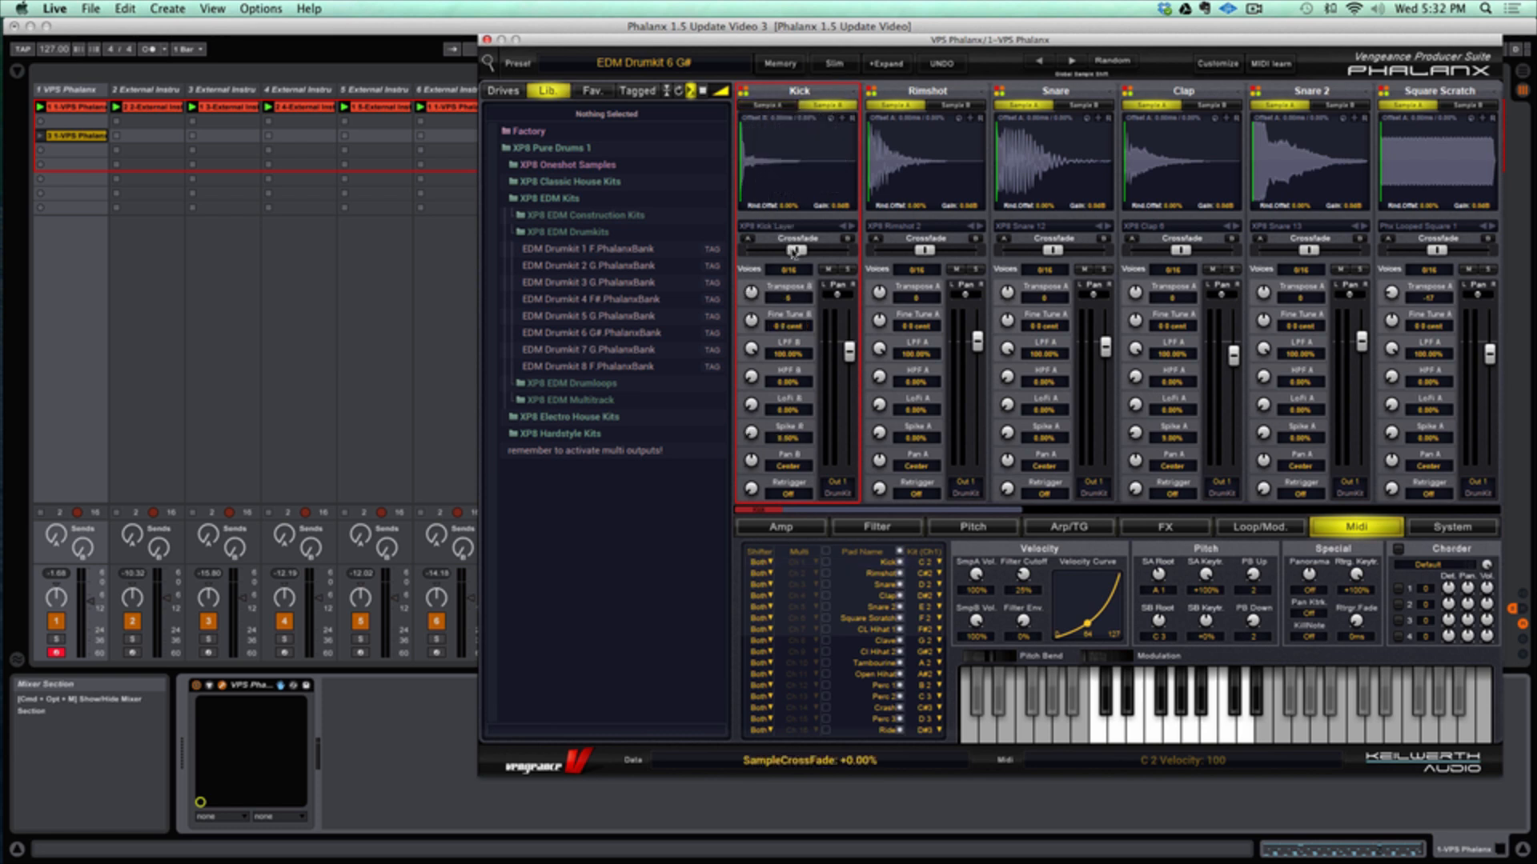
drag(793, 253, 852, 255)
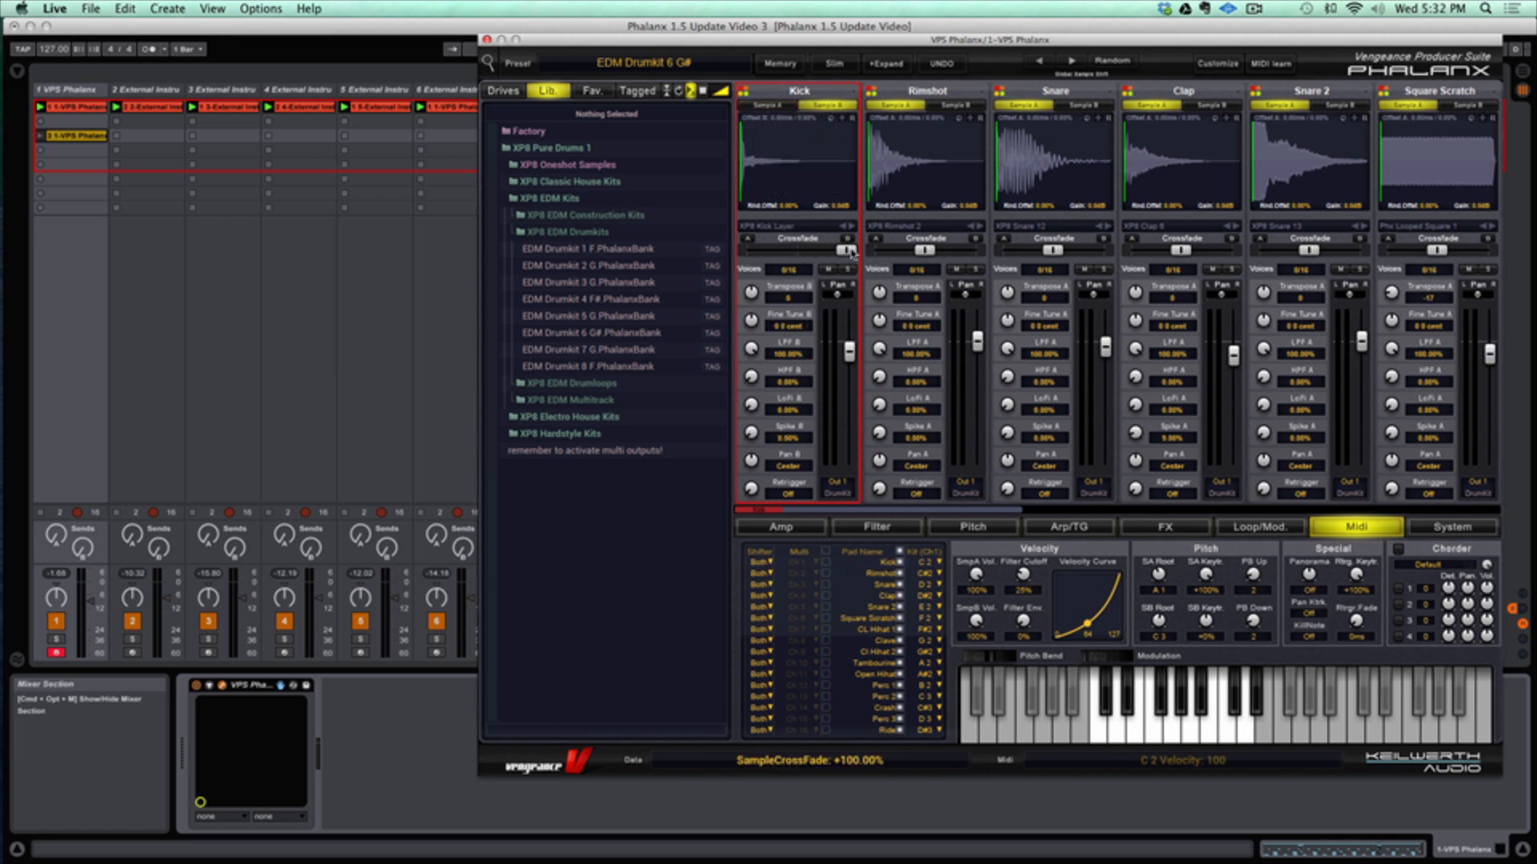
click(1096, 702)
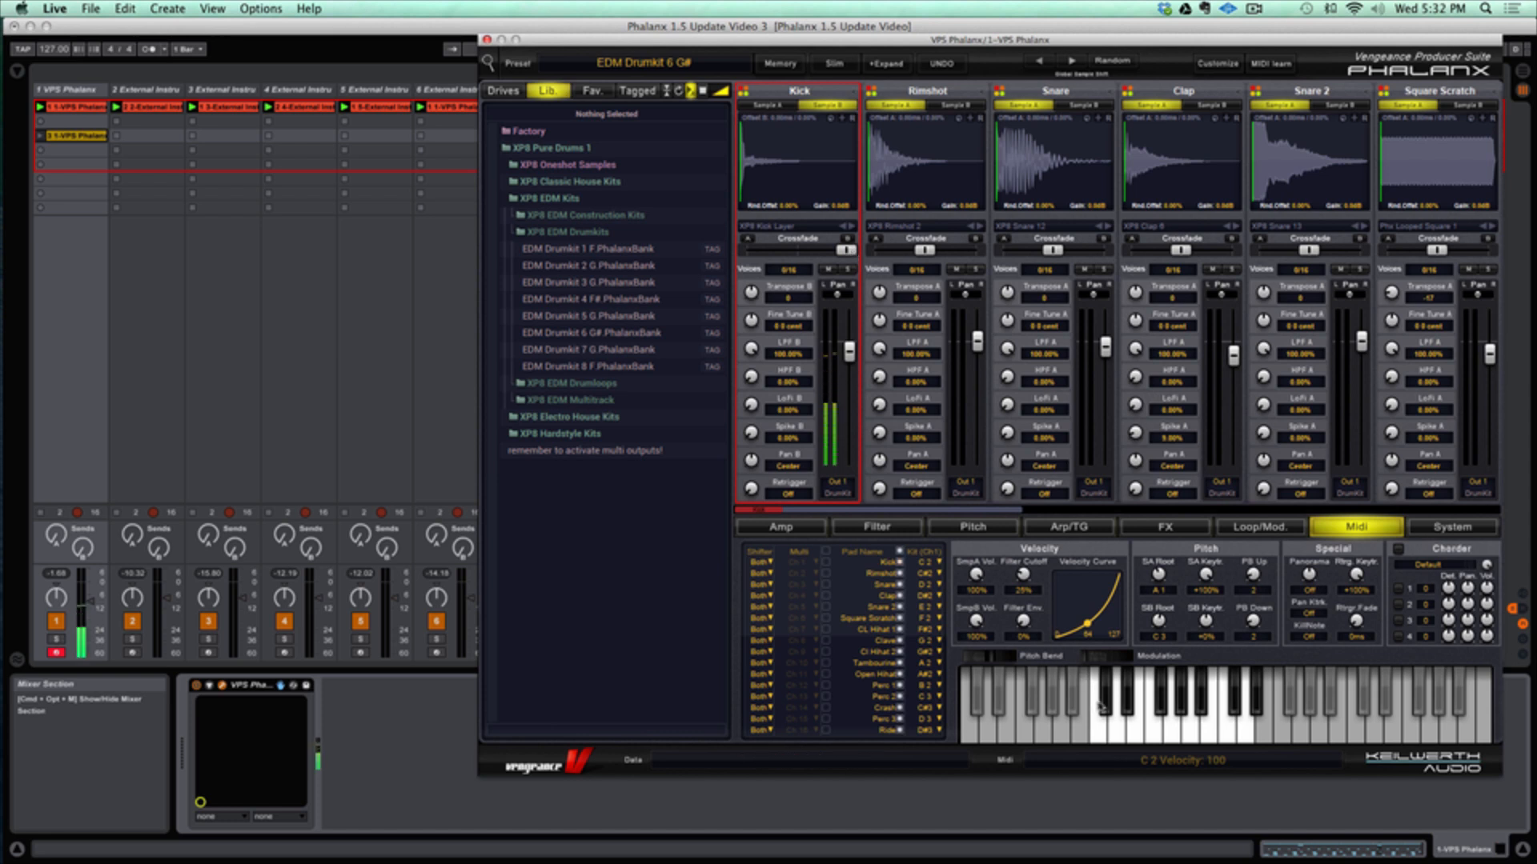
drag(847, 251, 800, 252)
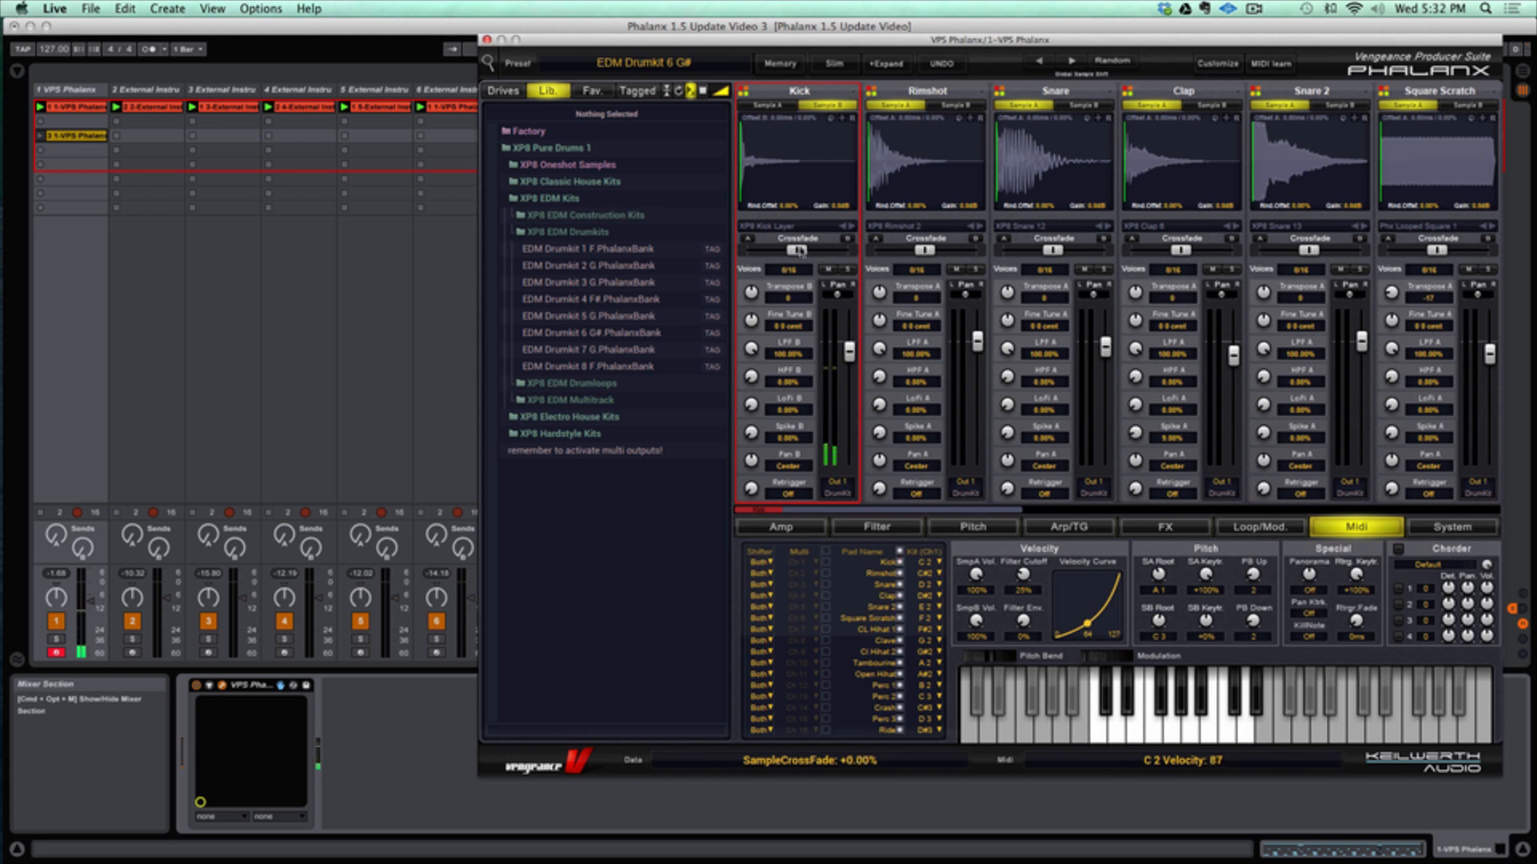
click(825, 106)
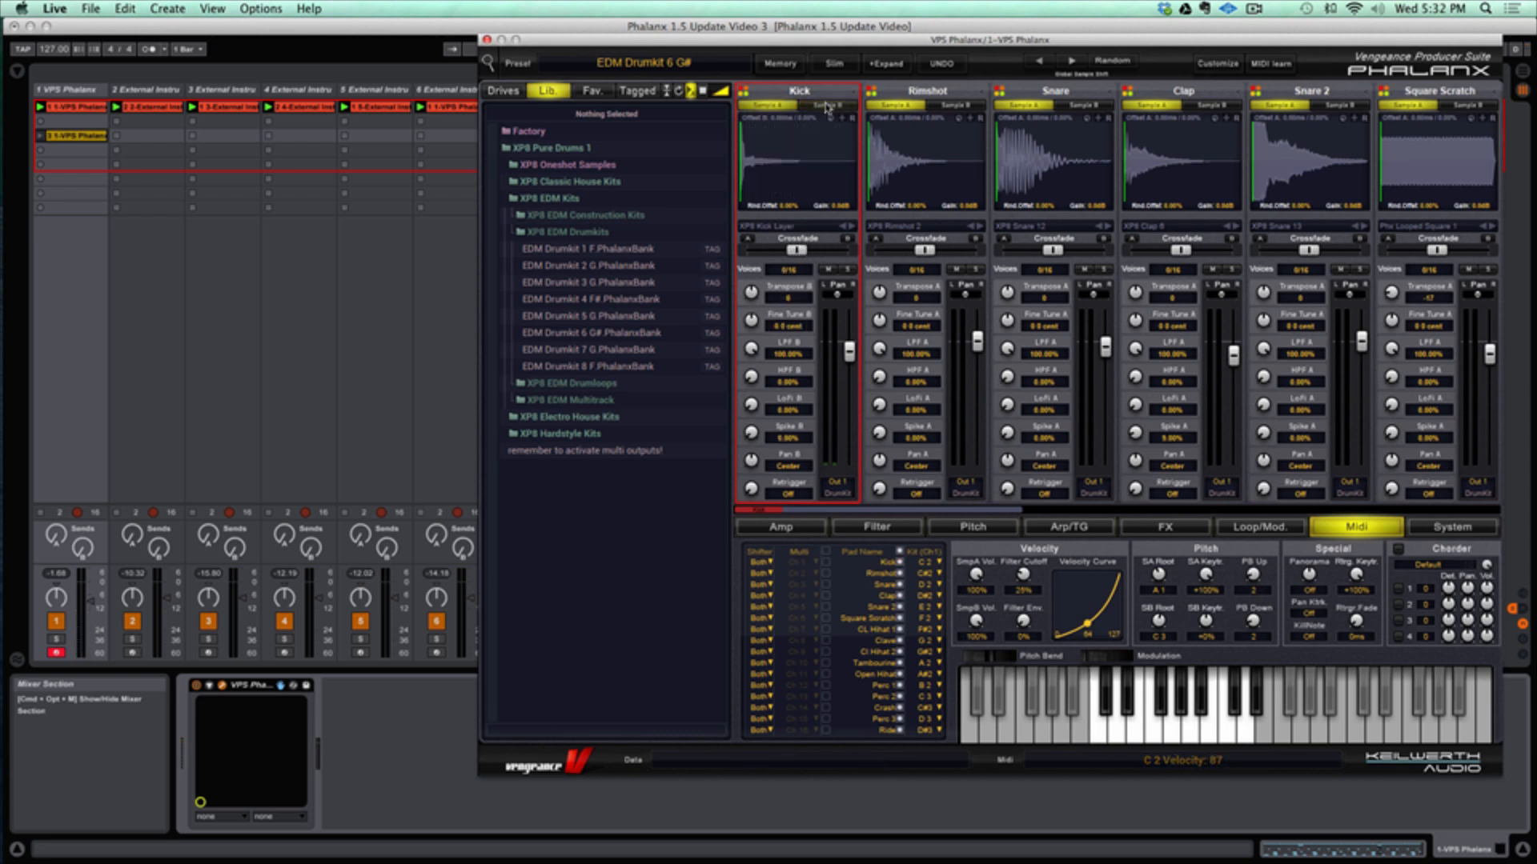
click(764, 105)
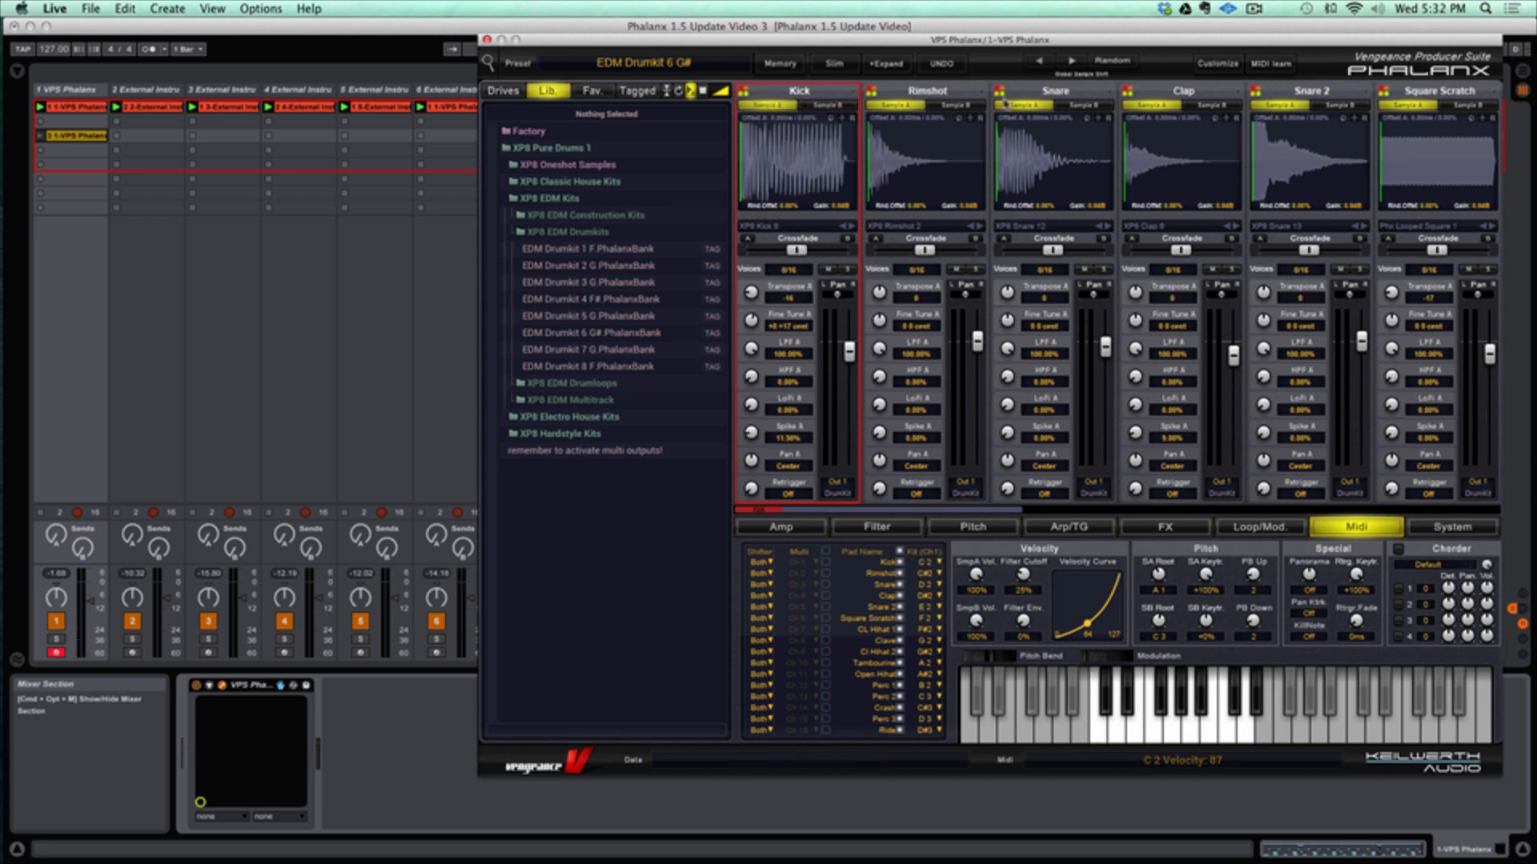
Reposition the plug-in window and expand the library folders XP8 Oneshot Samples and XP8 EDM Samples.
drag(997, 40, 948, 48)
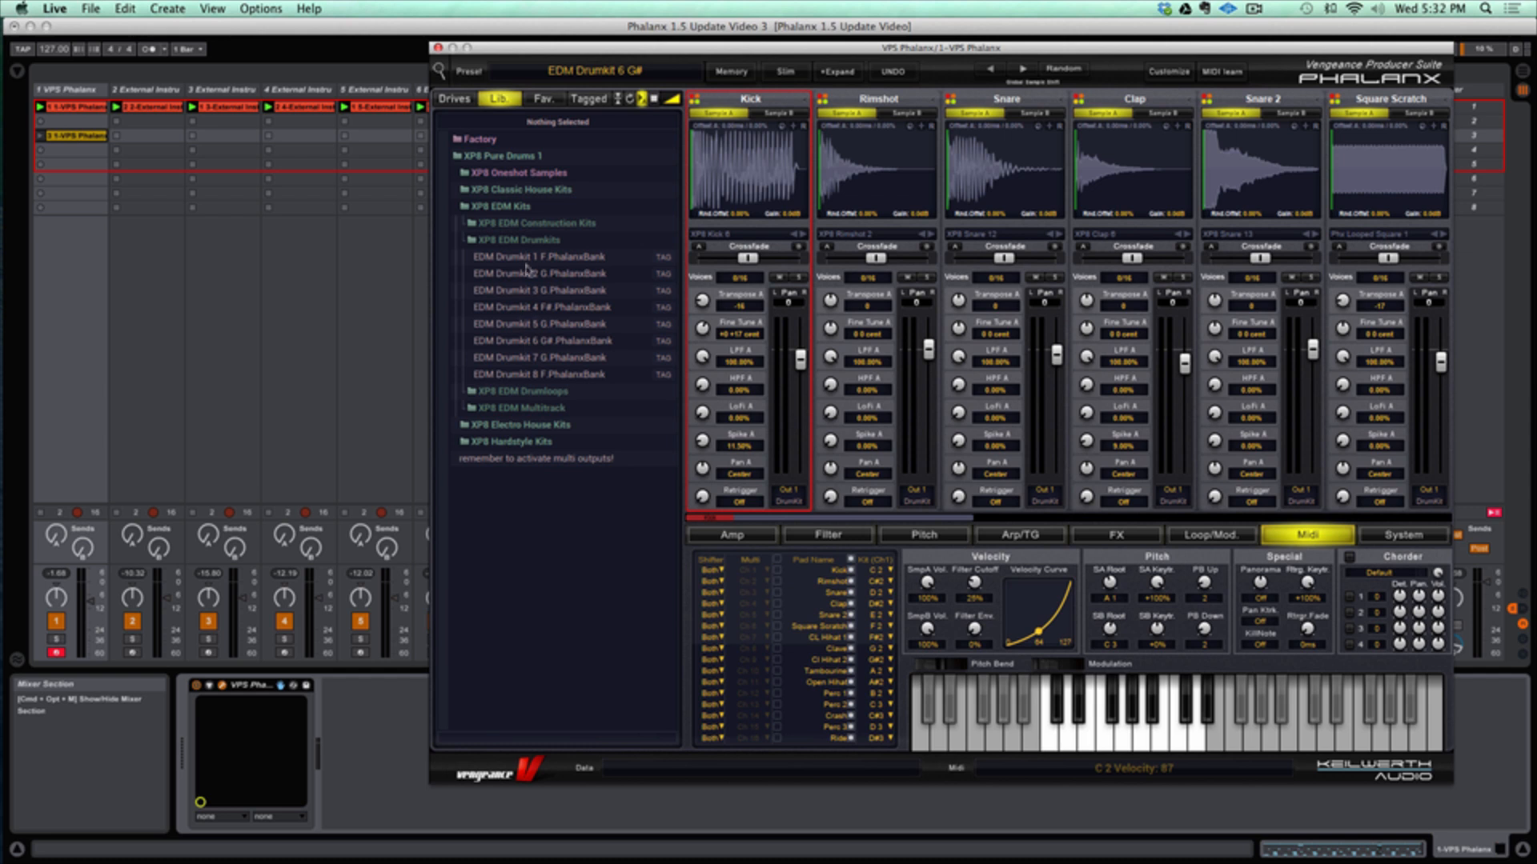
click(470, 173)
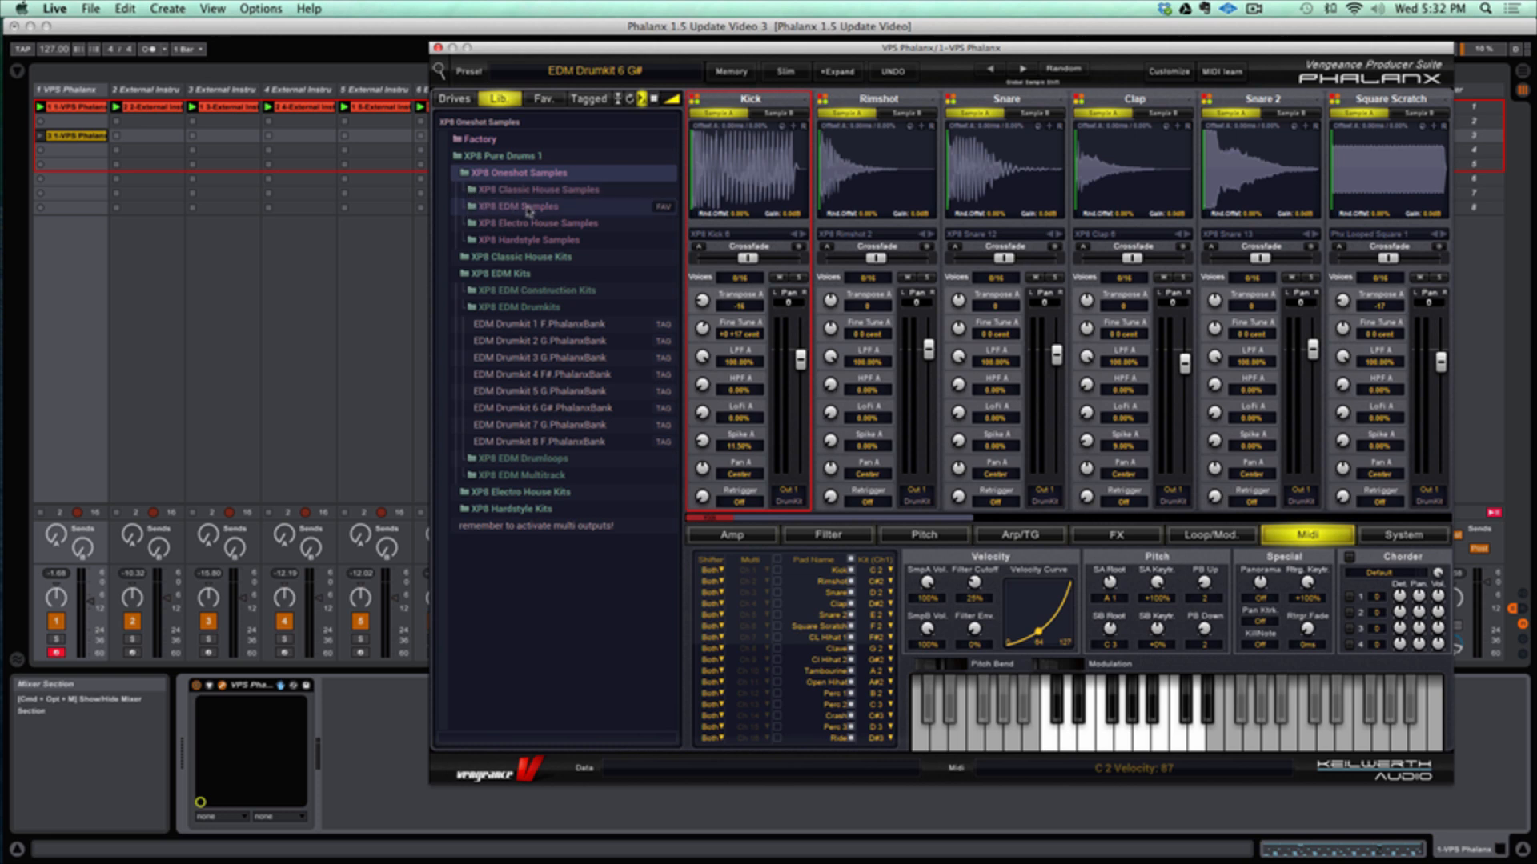
click(472, 209)
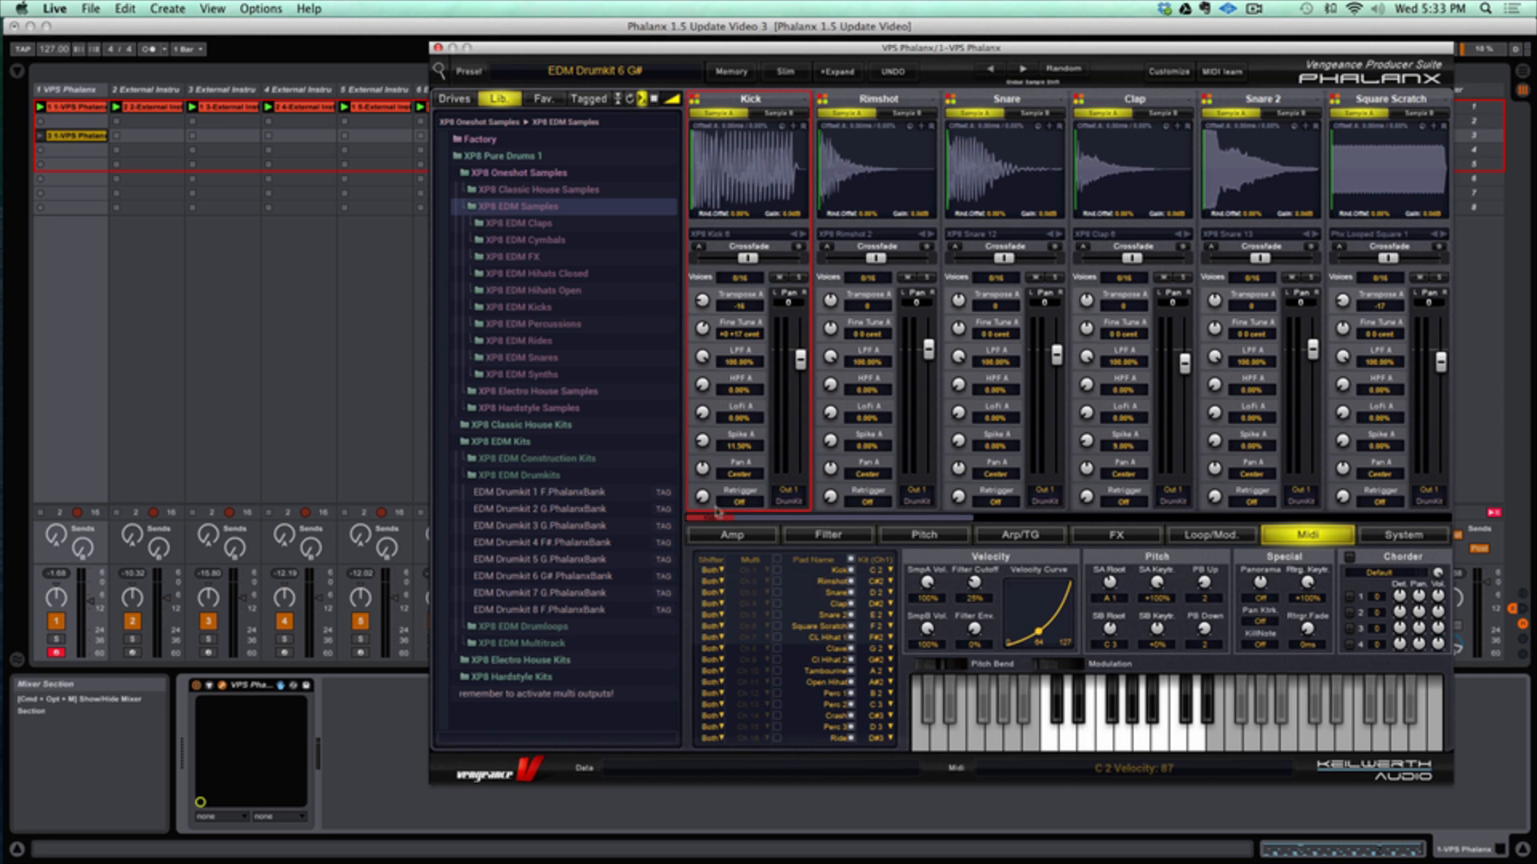
Launch the third-row clip on track 1 and randomize the samples of all pads seven times.
click(41, 137)
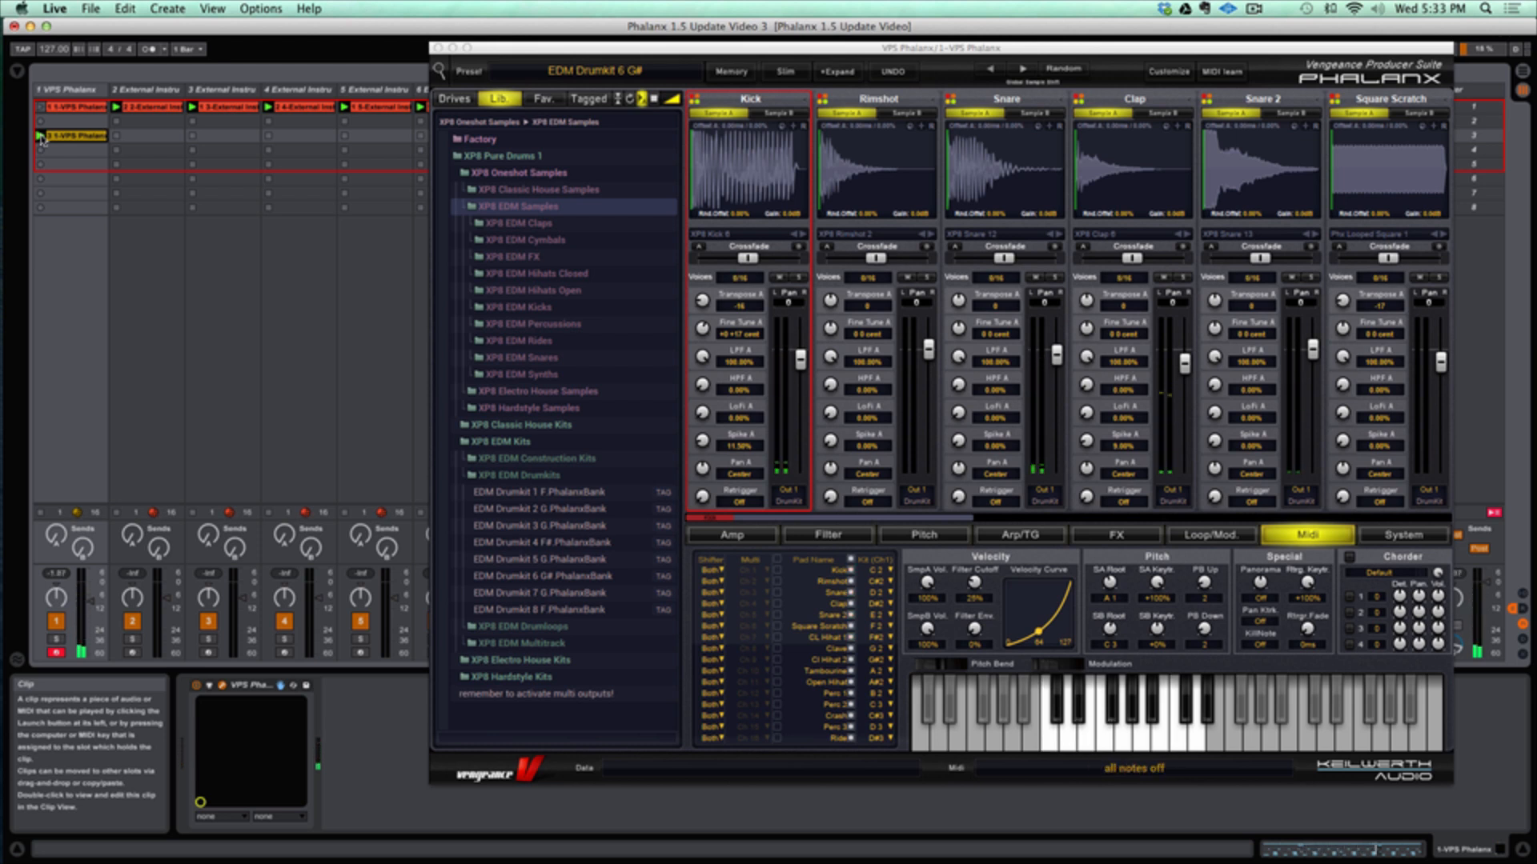
click(1062, 70)
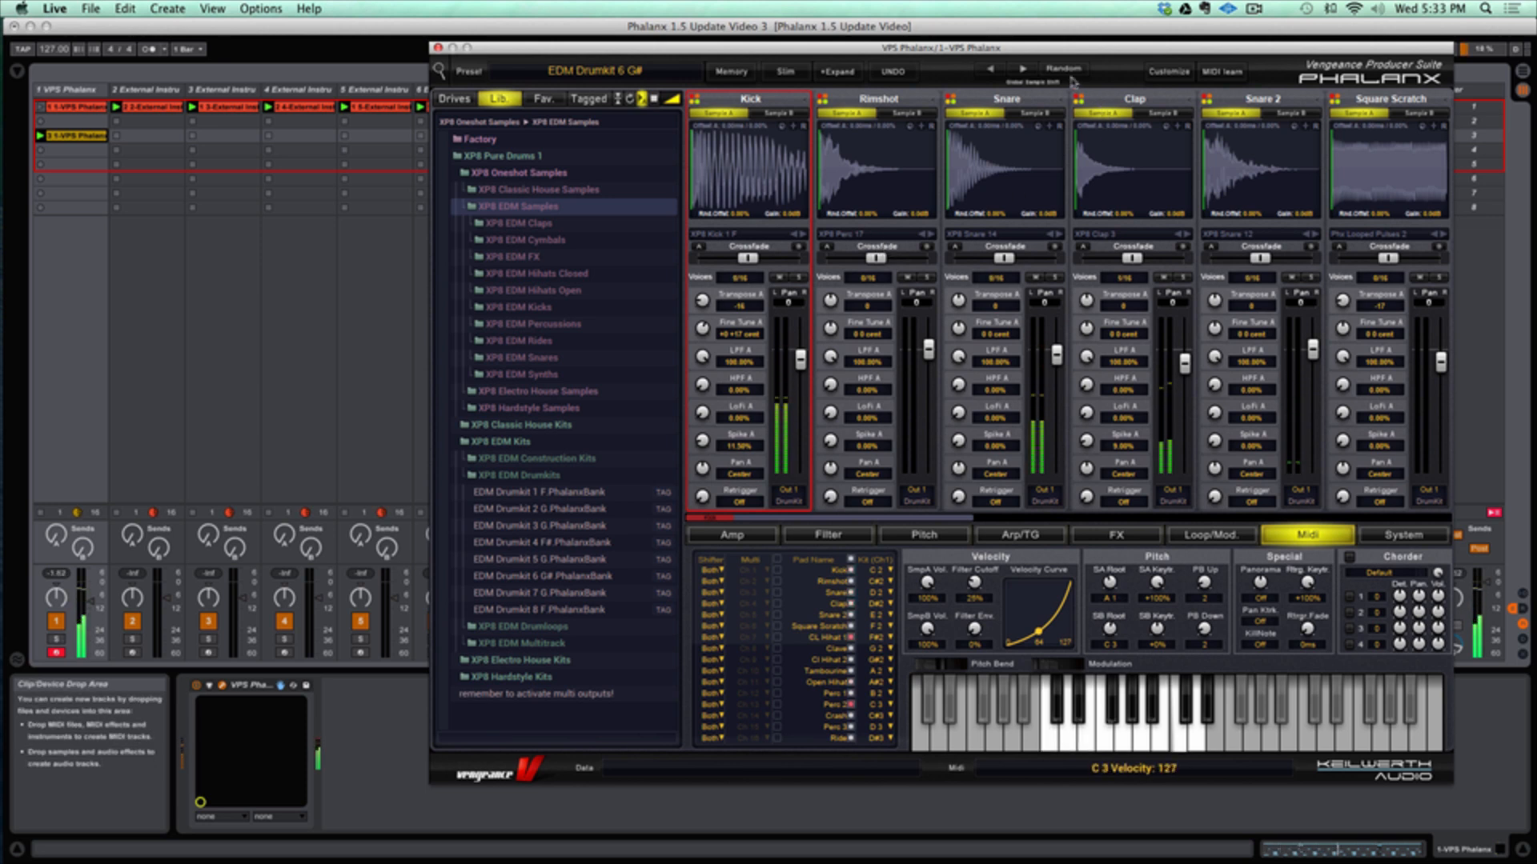
click(1069, 72)
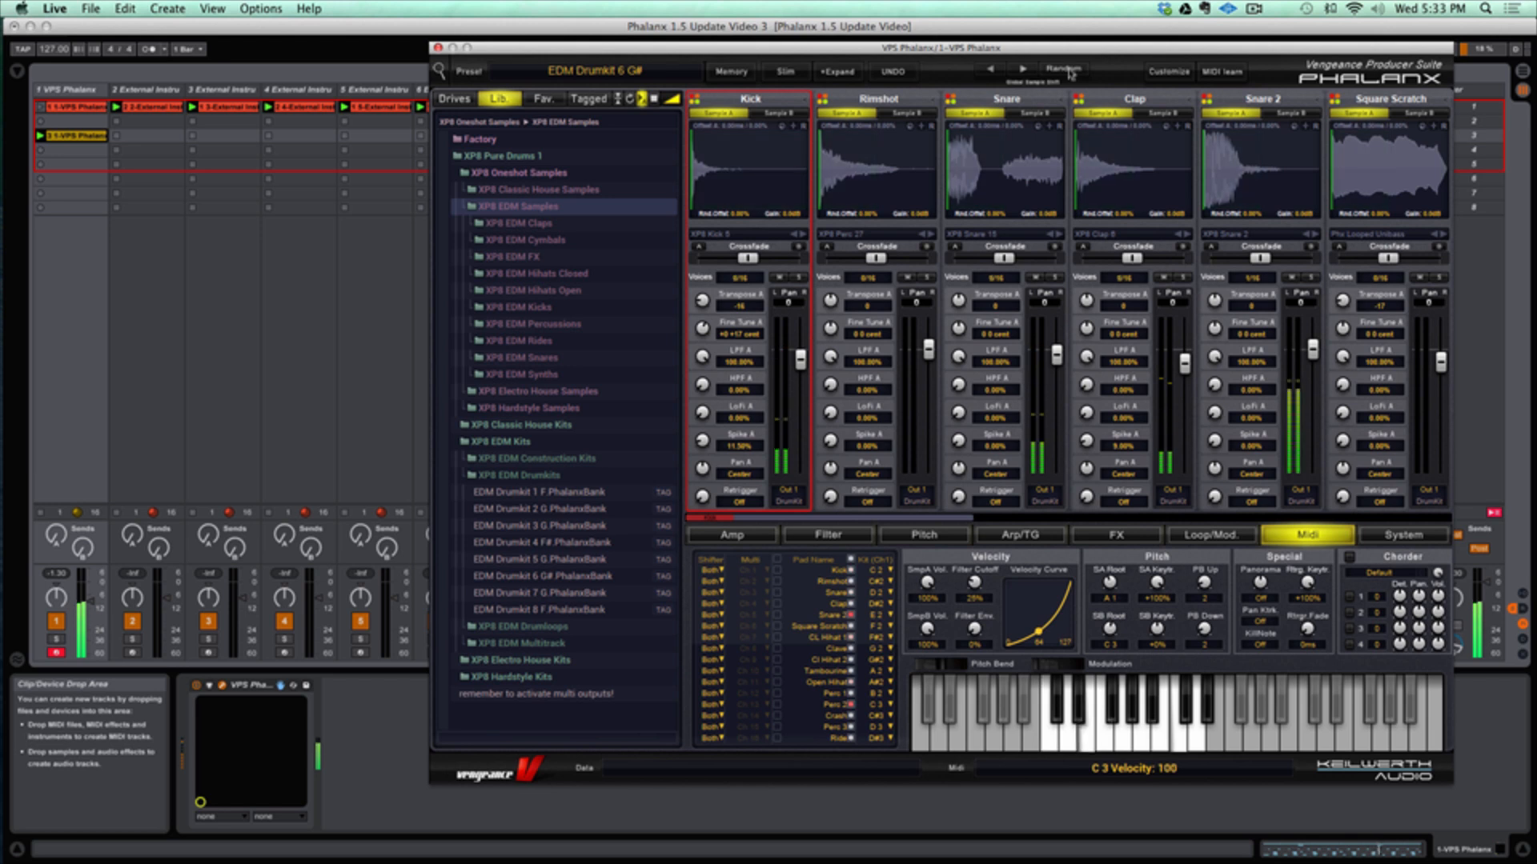
click(1068, 72)
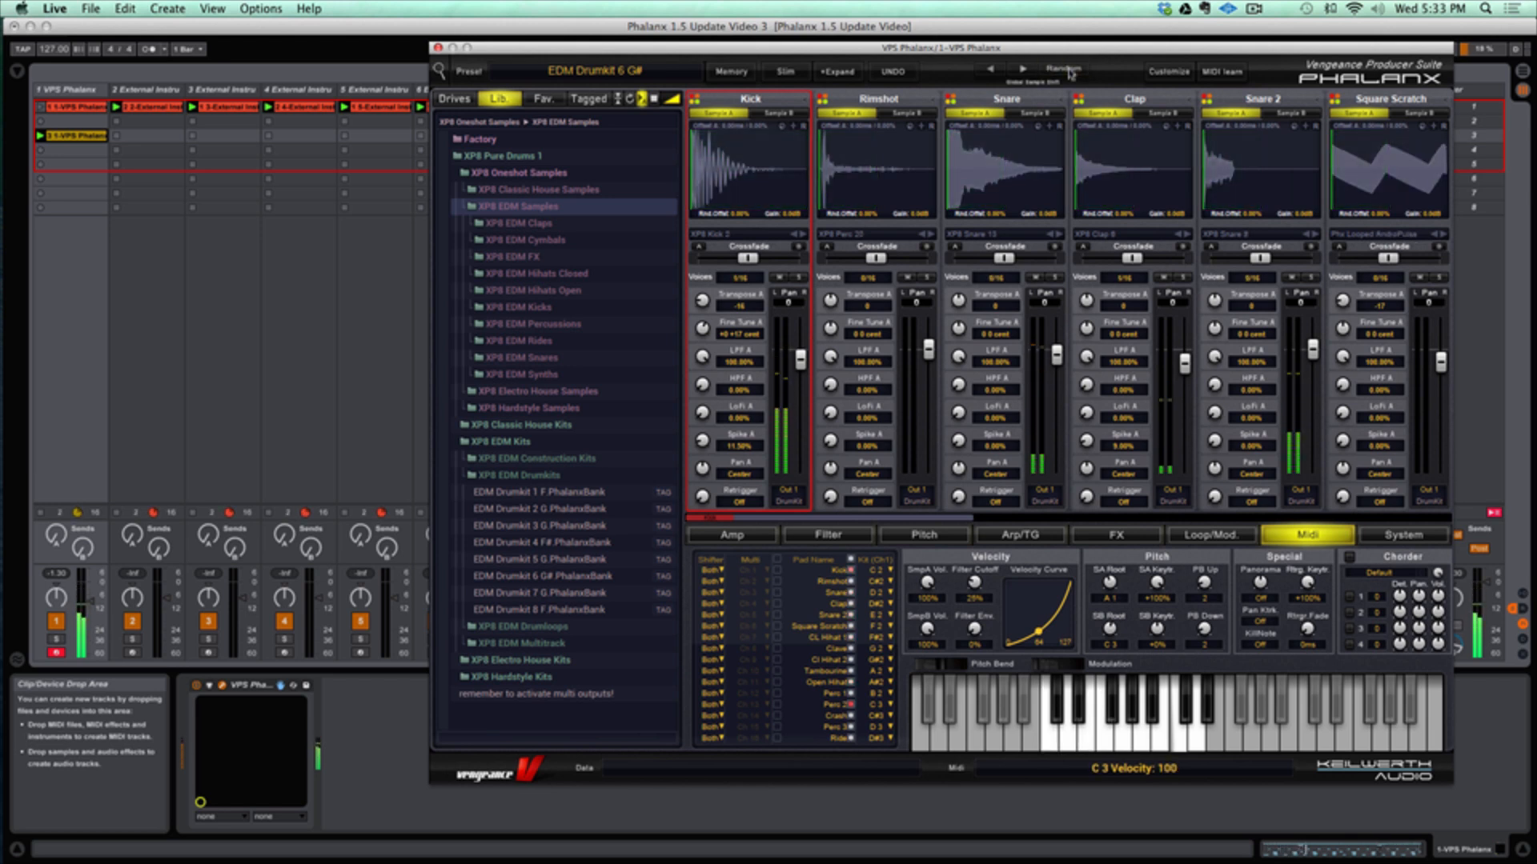
click(1068, 72)
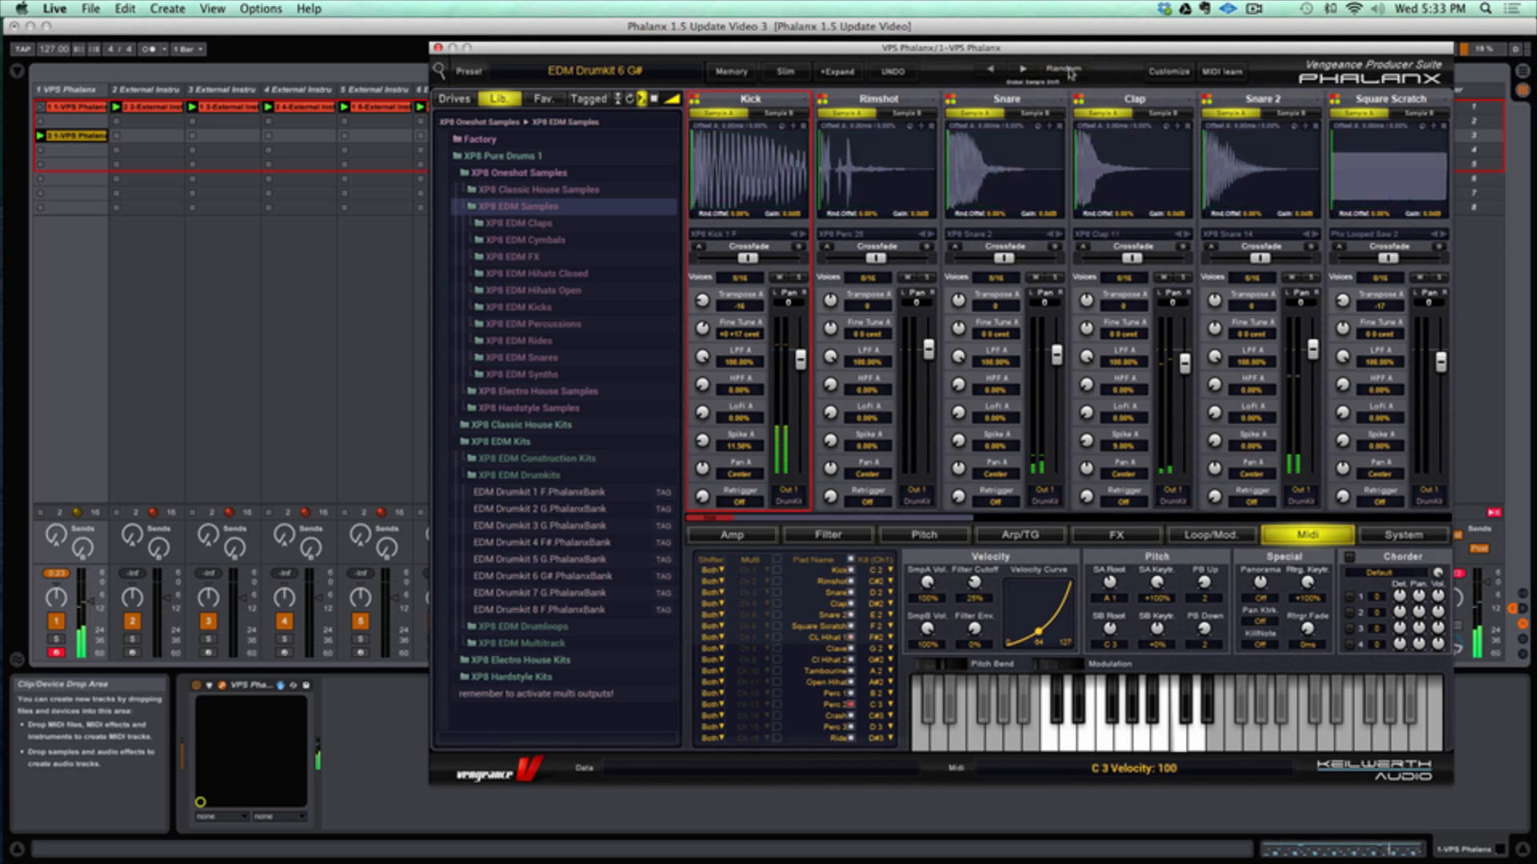
click(1070, 74)
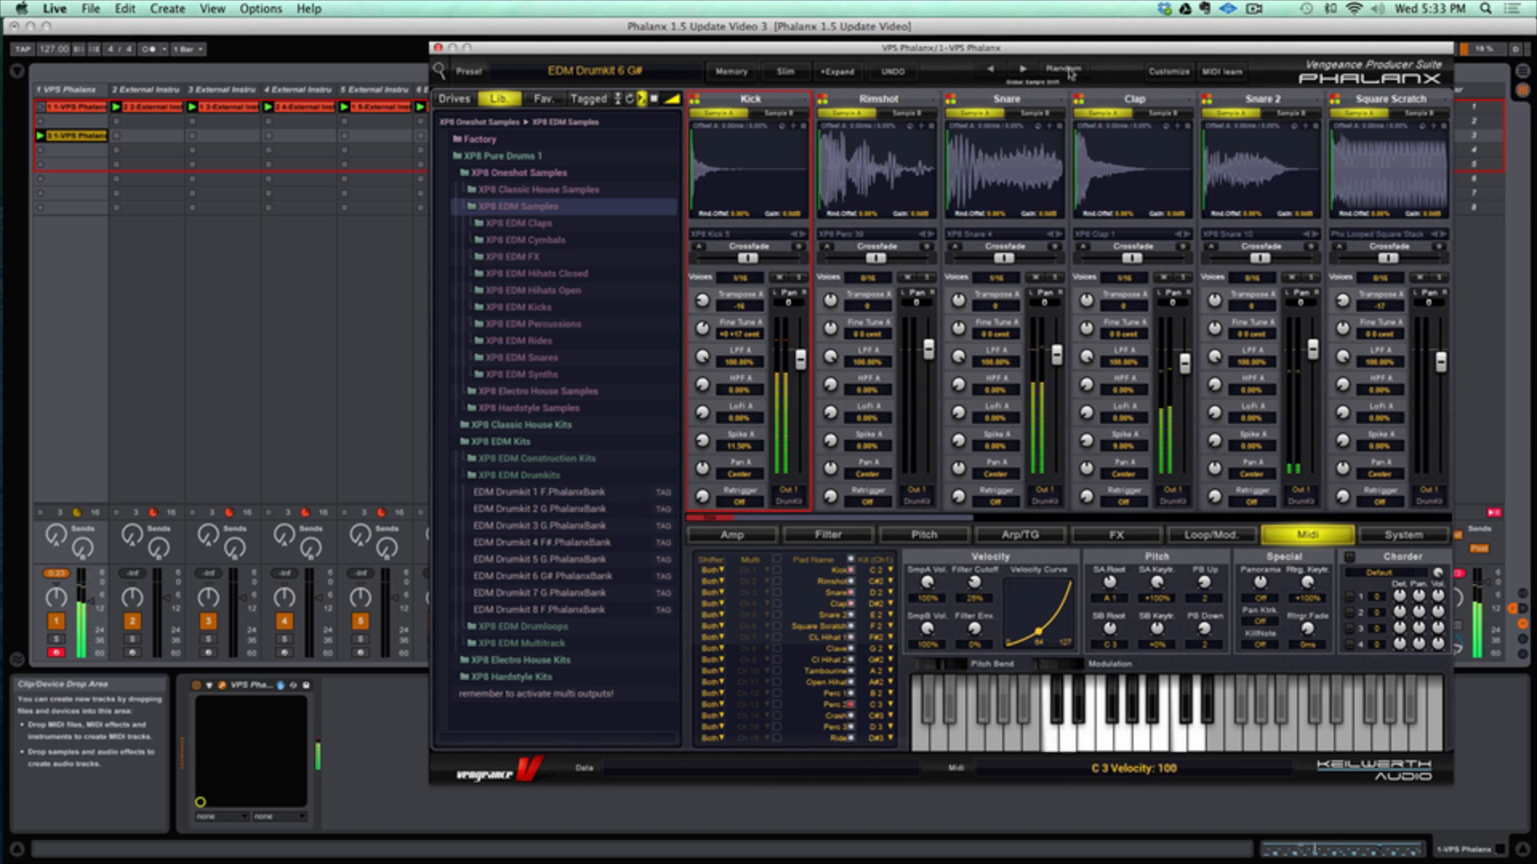
click(1070, 74)
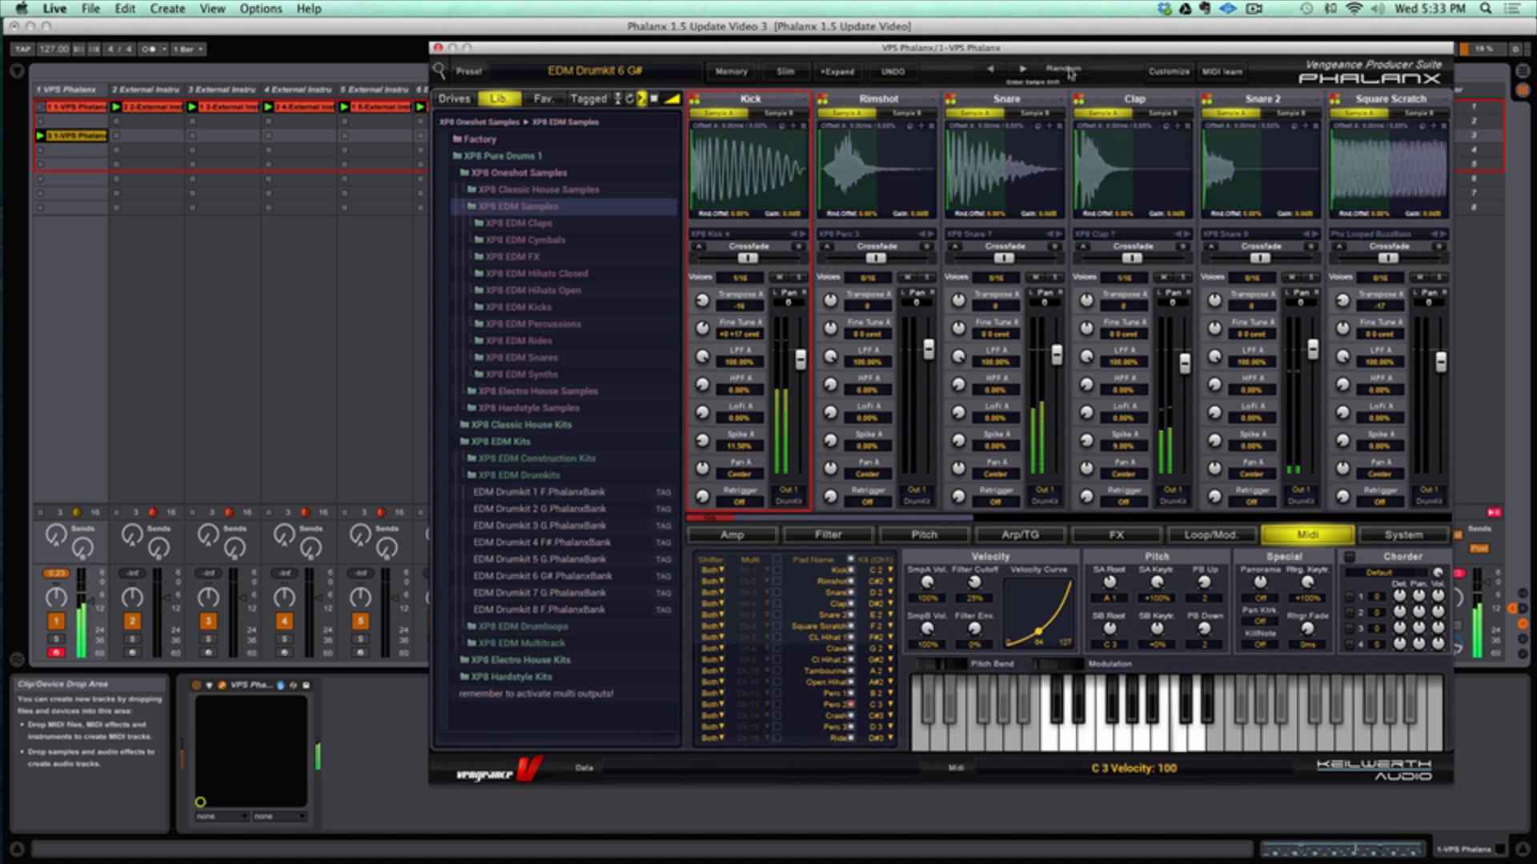
click(1070, 74)
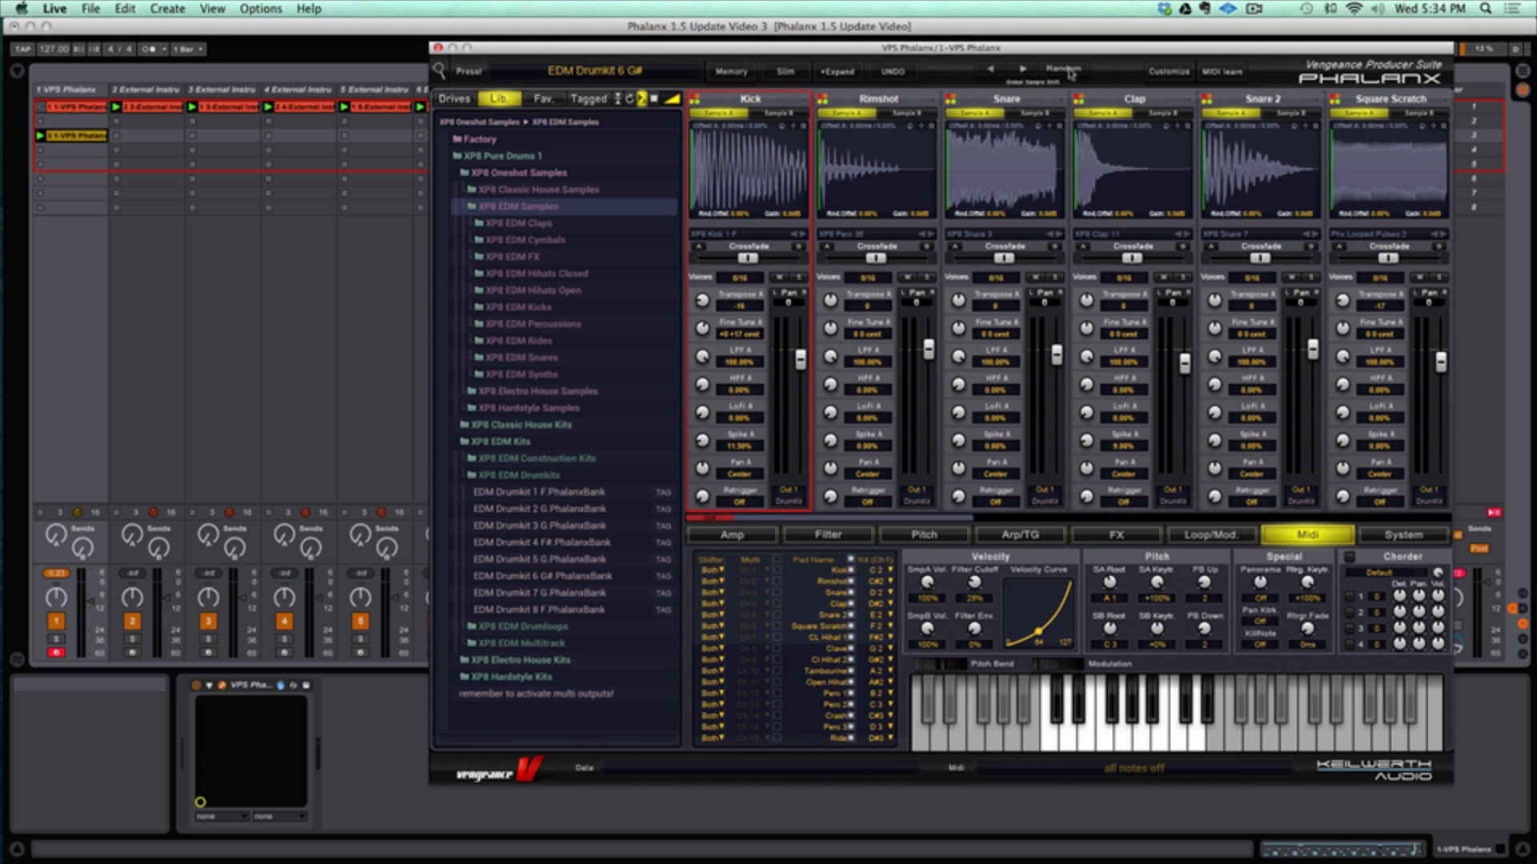
Nudge the Snare pad's crossfade slightly toward Sample A, and shift all pads to their next samples while the clip plays.
mouse_move(1004, 258)
mouse_down()
mouse_move(1073, 261)
mouse_move(1002, 258)
mouse_up()
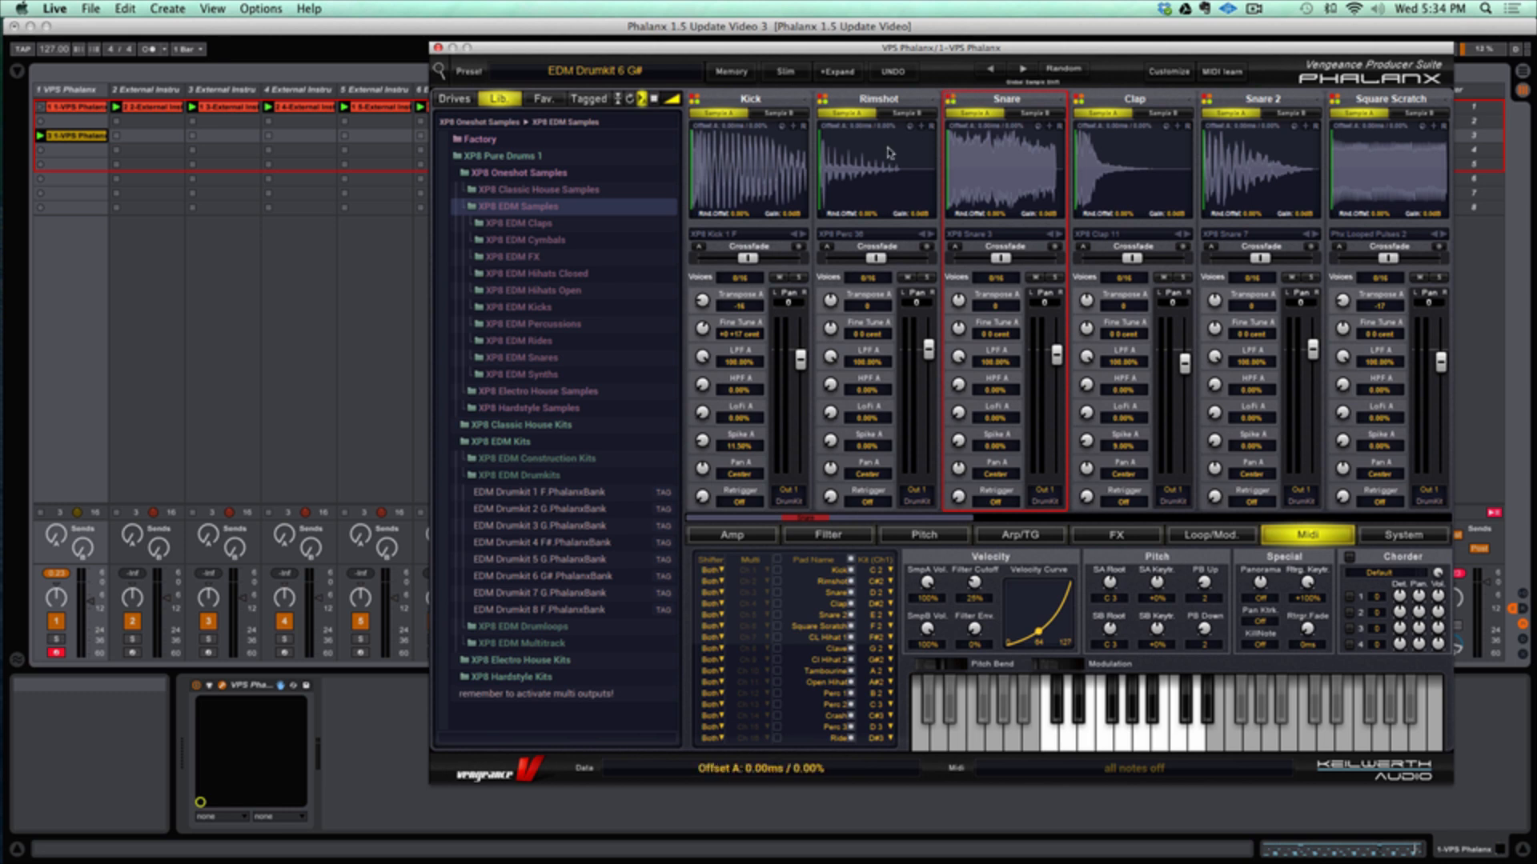
click(1022, 69)
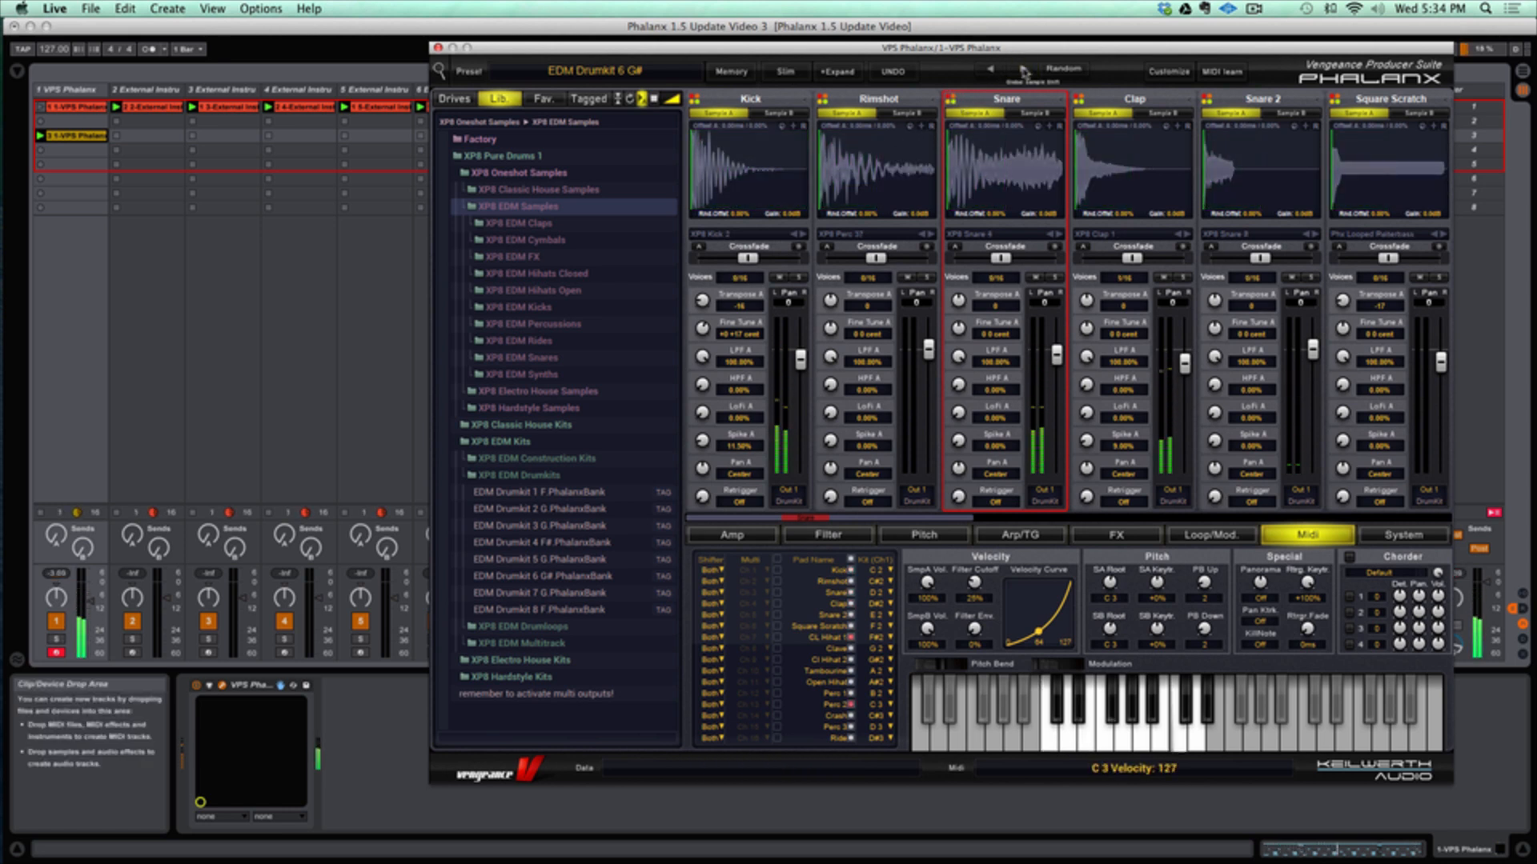
key(space)
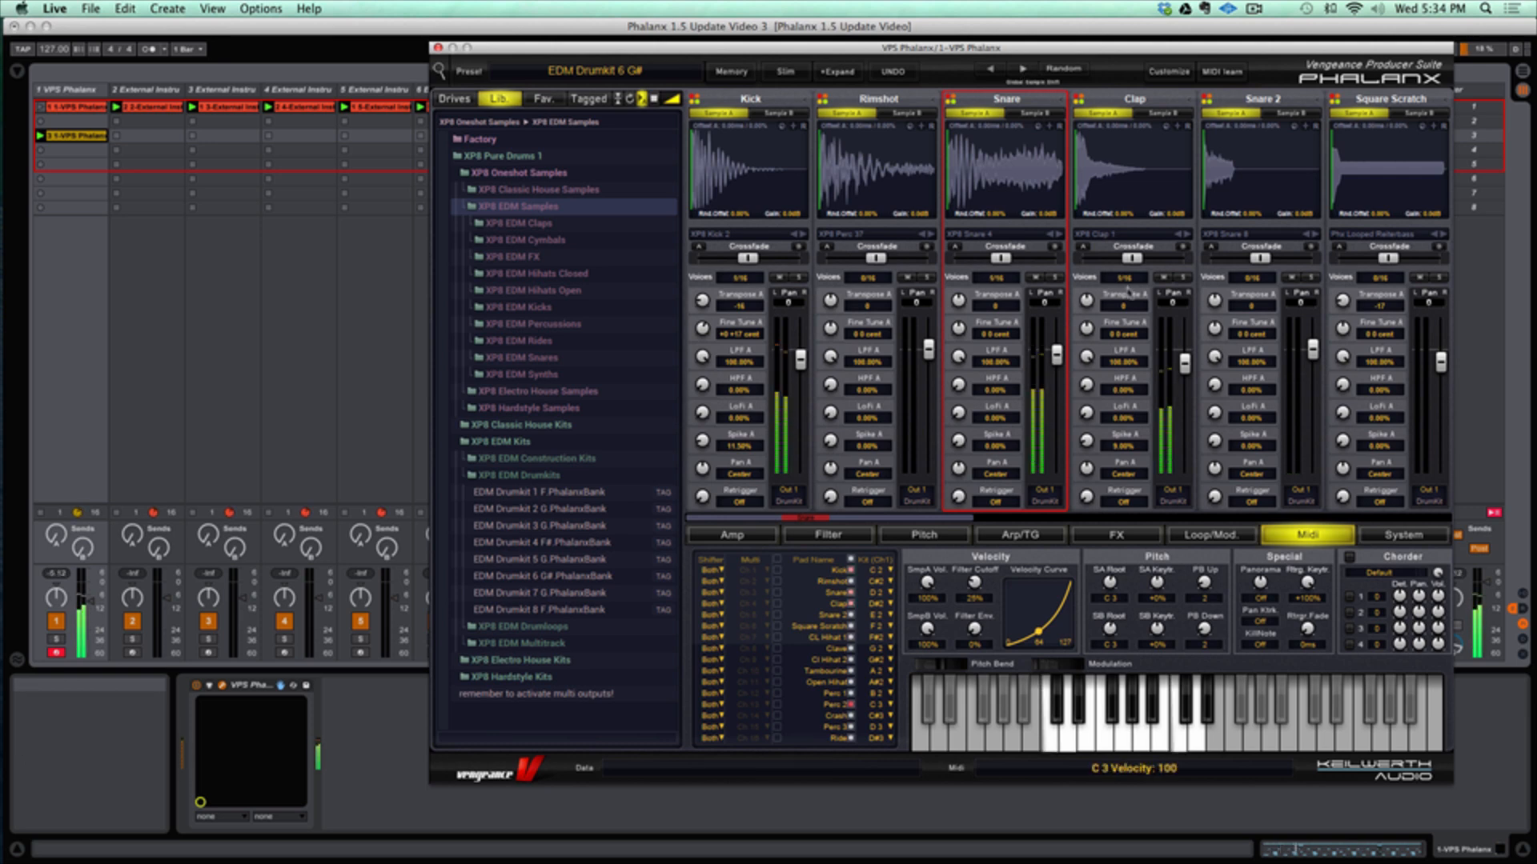
scroll(1128, 290, right, 5)
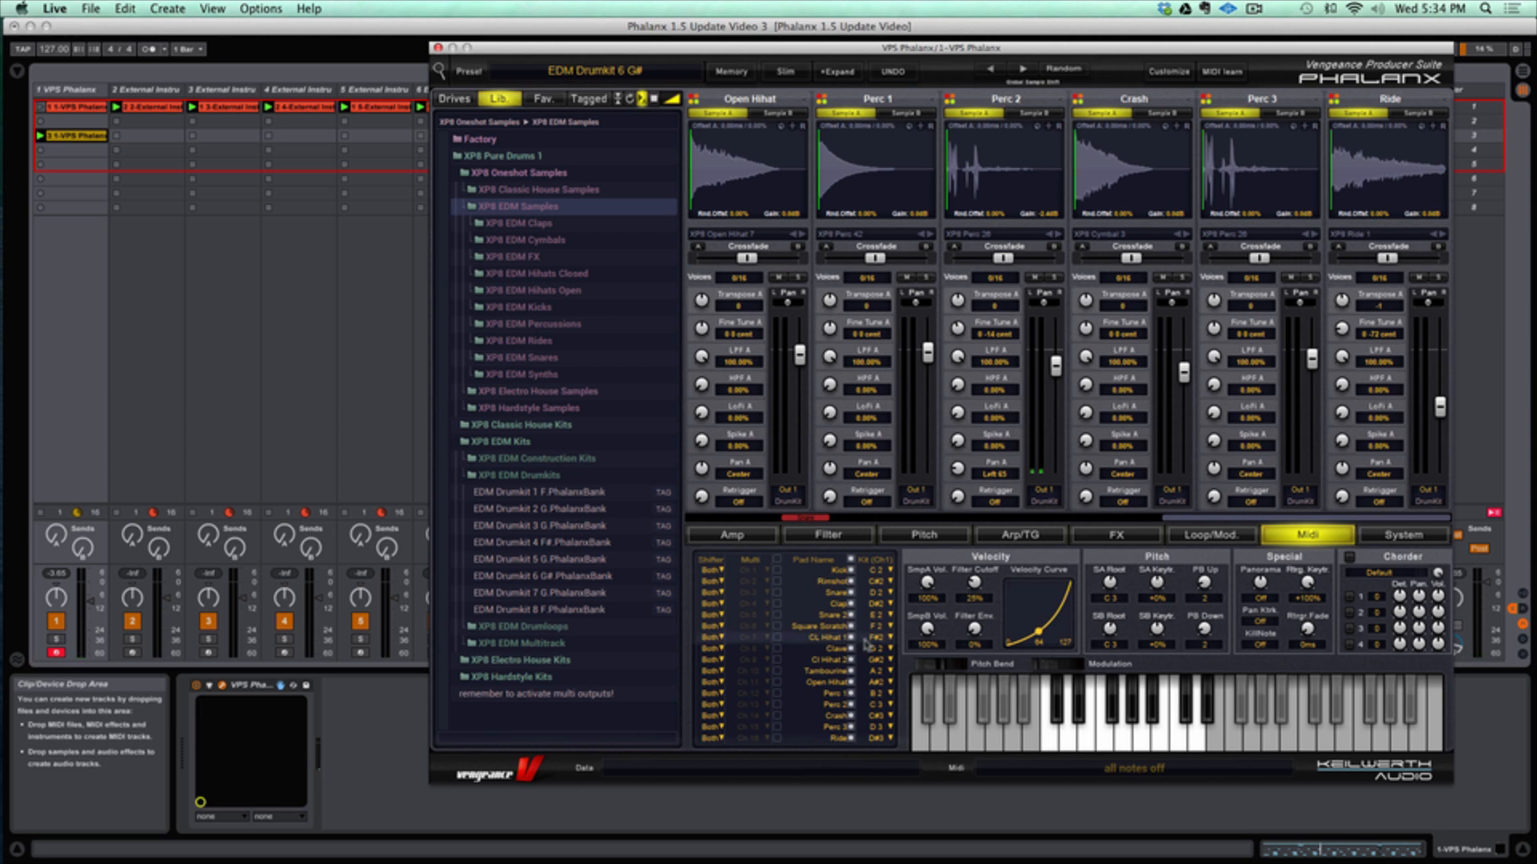
Set the Shifter option to Off for the Kick, Rimshot, Snare and Clap pads.
click(715, 706)
click(713, 707)
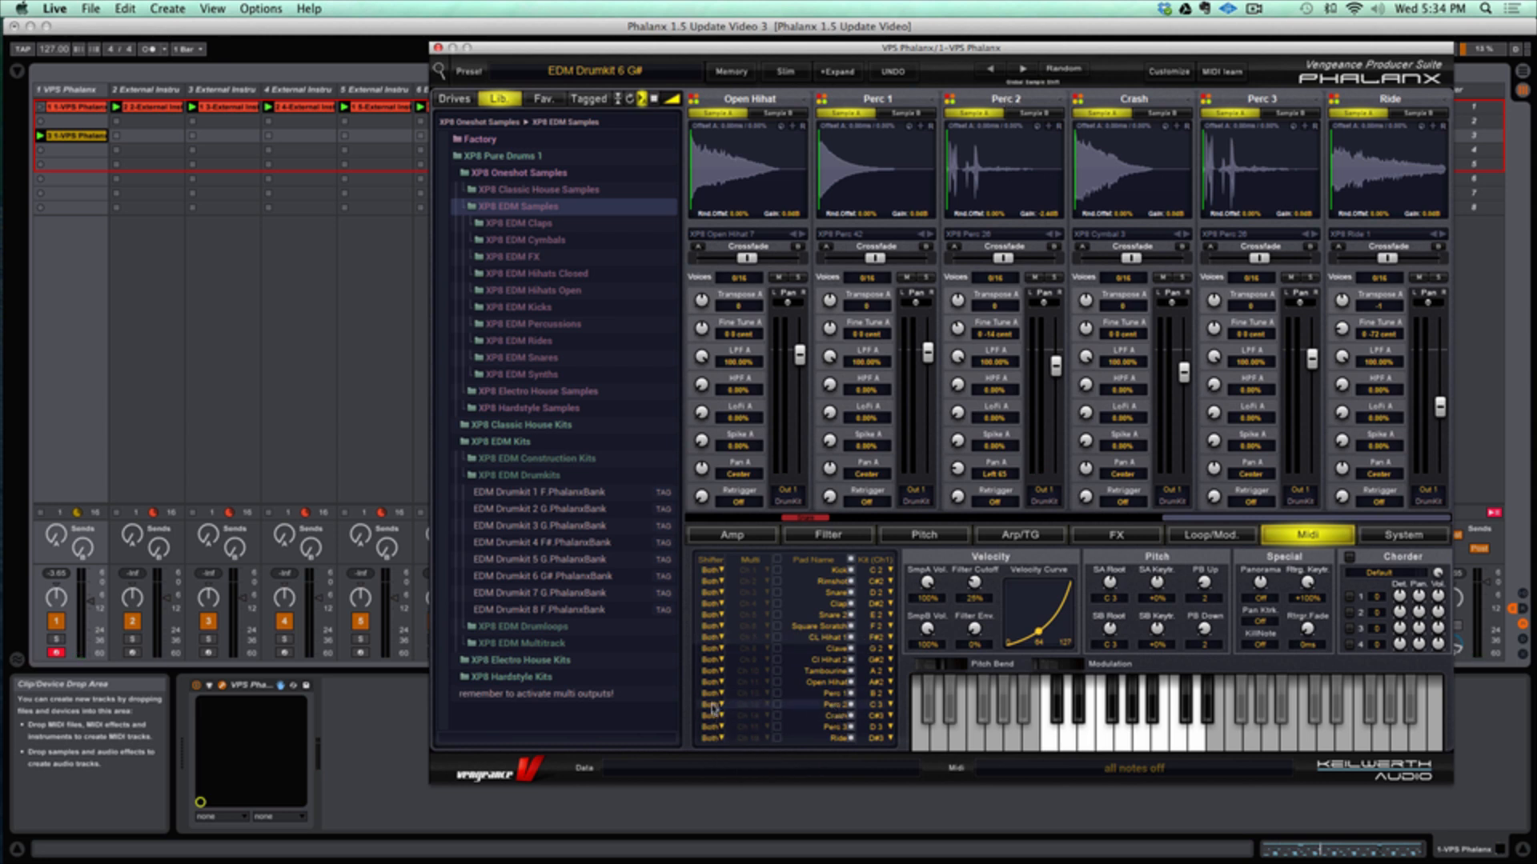
click(714, 570)
click(745, 587)
click(711, 582)
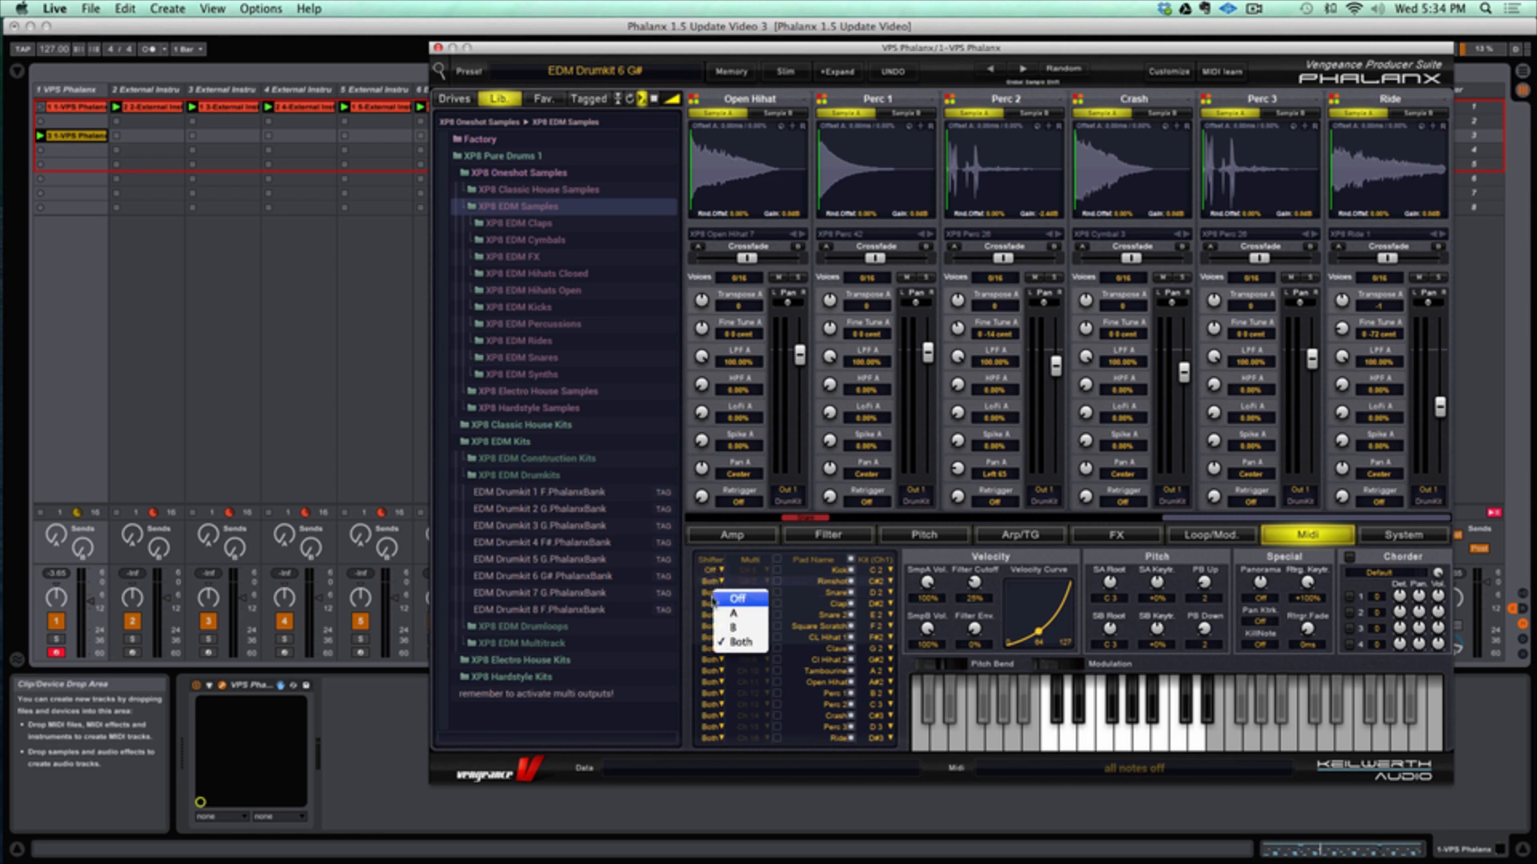
click(735, 599)
click(712, 593)
click(736, 610)
click(721, 594)
click(709, 606)
click(713, 605)
click(724, 622)
Turn the Shifter off for the Snare 2, Square Scratch, CL Hihat 1 and Clave pads.
click(712, 616)
click(716, 632)
click(715, 628)
click(724, 644)
click(713, 638)
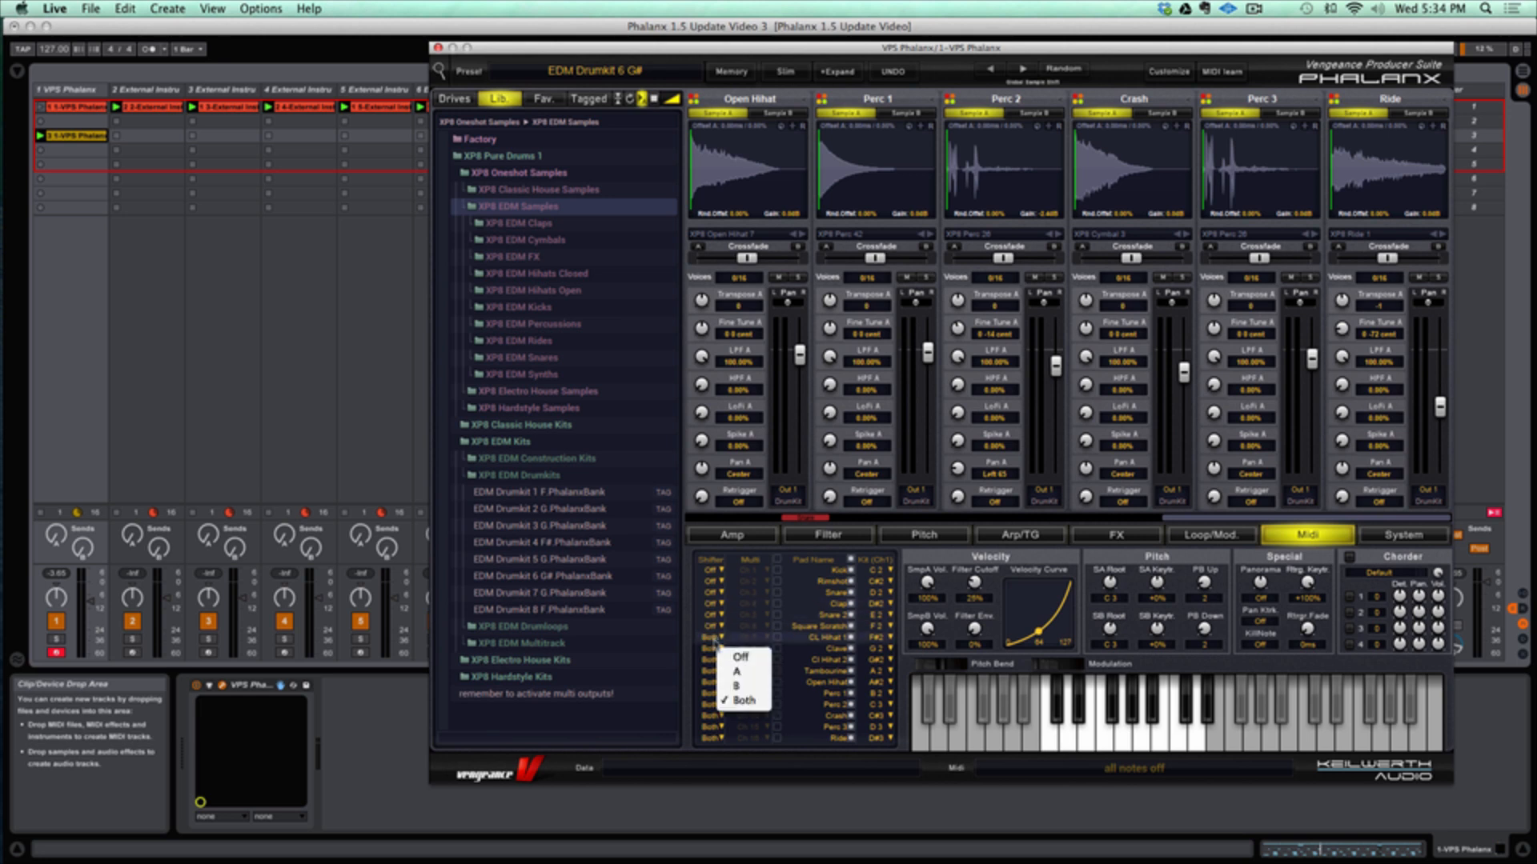
click(721, 655)
click(715, 650)
click(725, 668)
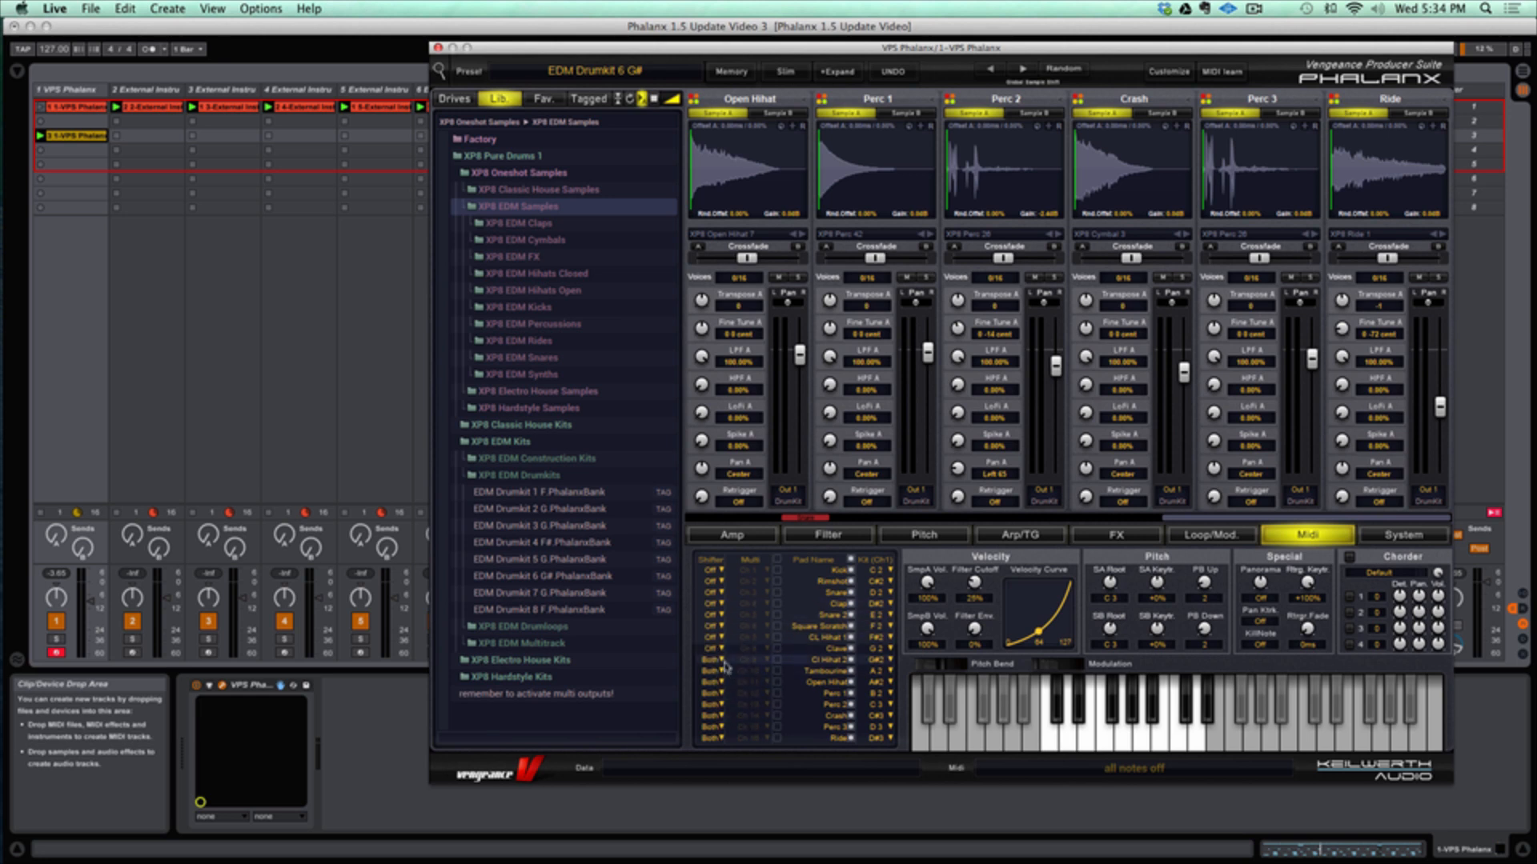
Turn the Shifter off for the Cl Hihat 2, Tambourine, Open Hihat and Perc 1 pads.
click(712, 660)
click(723, 679)
click(711, 671)
click(723, 690)
click(711, 683)
click(723, 693)
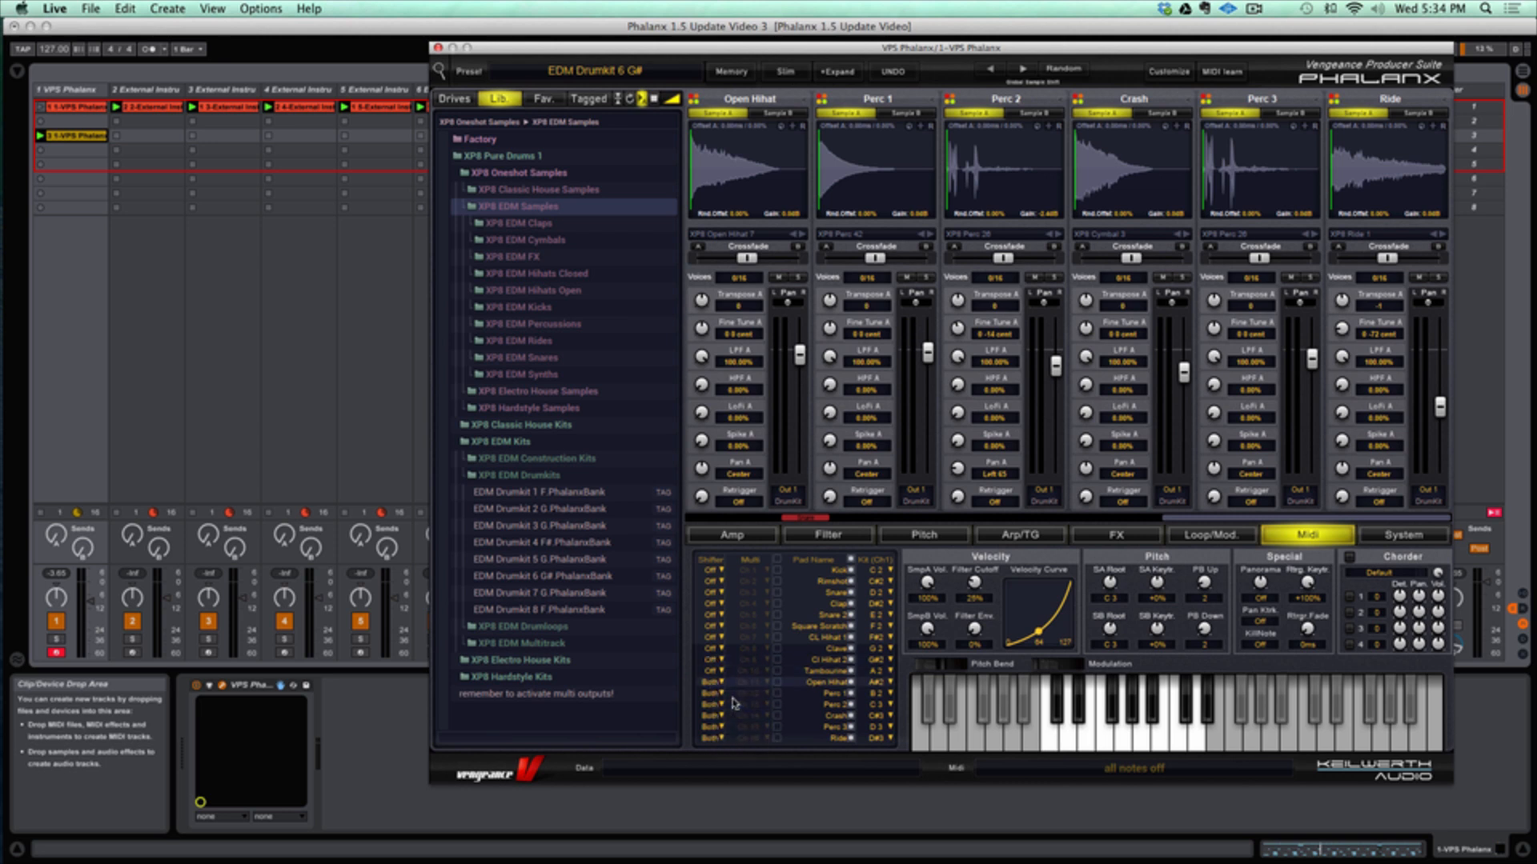
click(712, 694)
click(735, 711)
Skip Perc 2 and set the Shifter to Off for the Crash, Perc 3 and Ride pads.
click(711, 715)
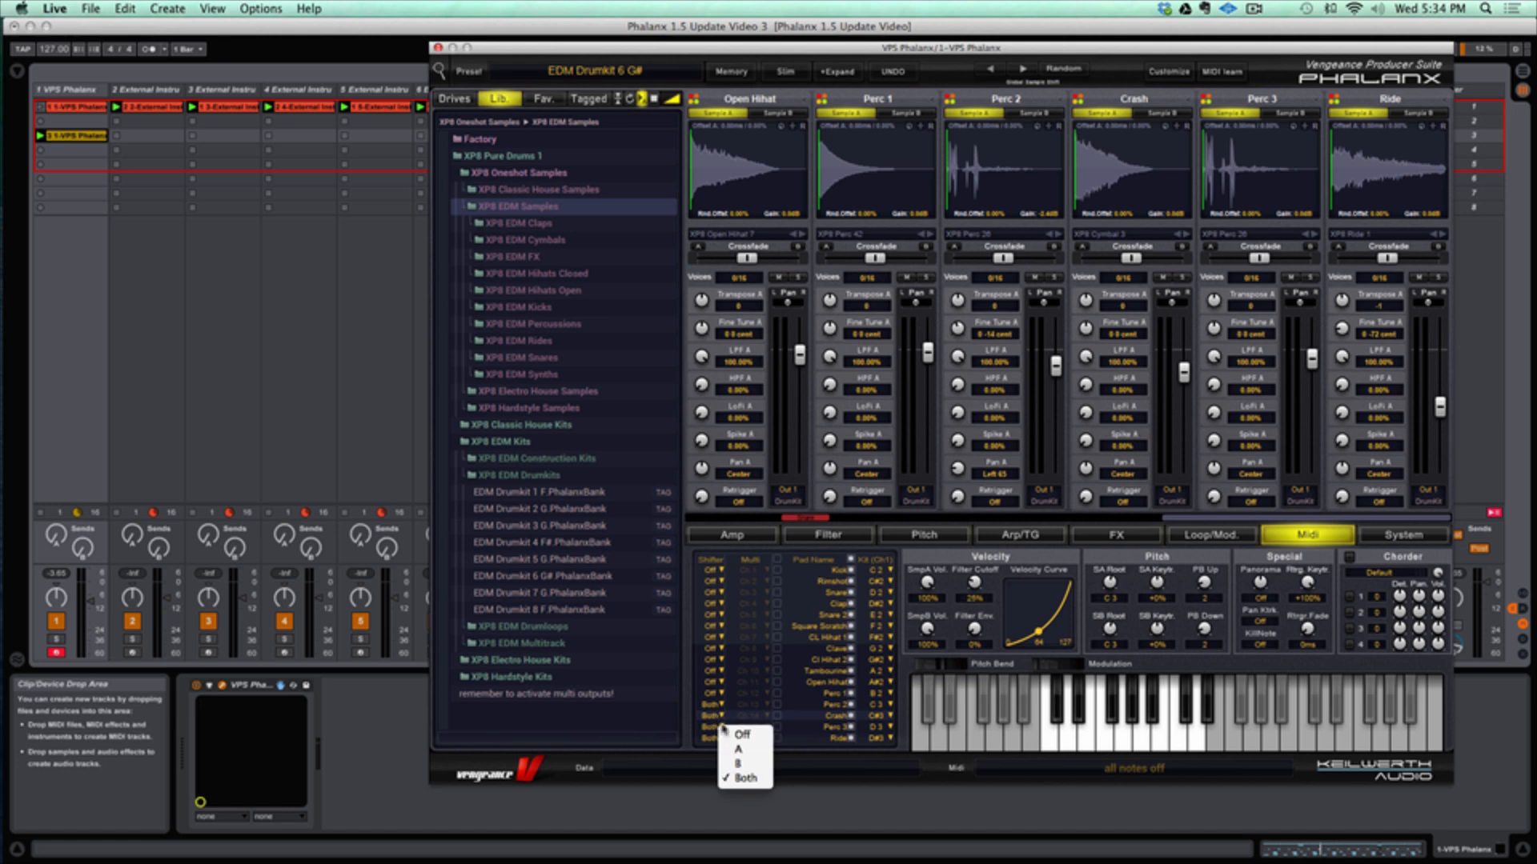
click(724, 734)
click(712, 727)
click(742, 741)
click(712, 738)
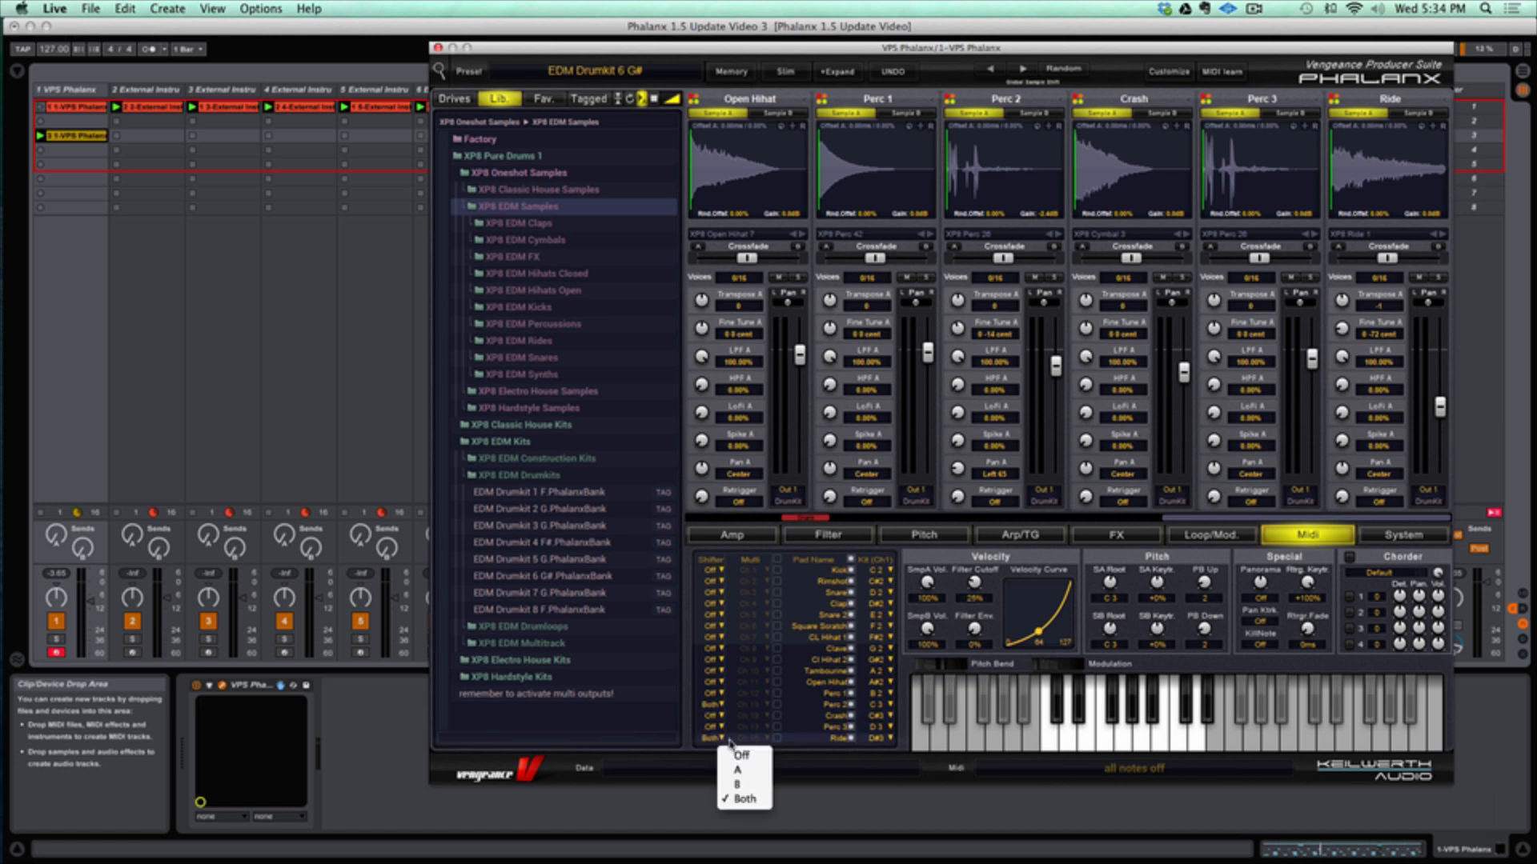
click(745, 753)
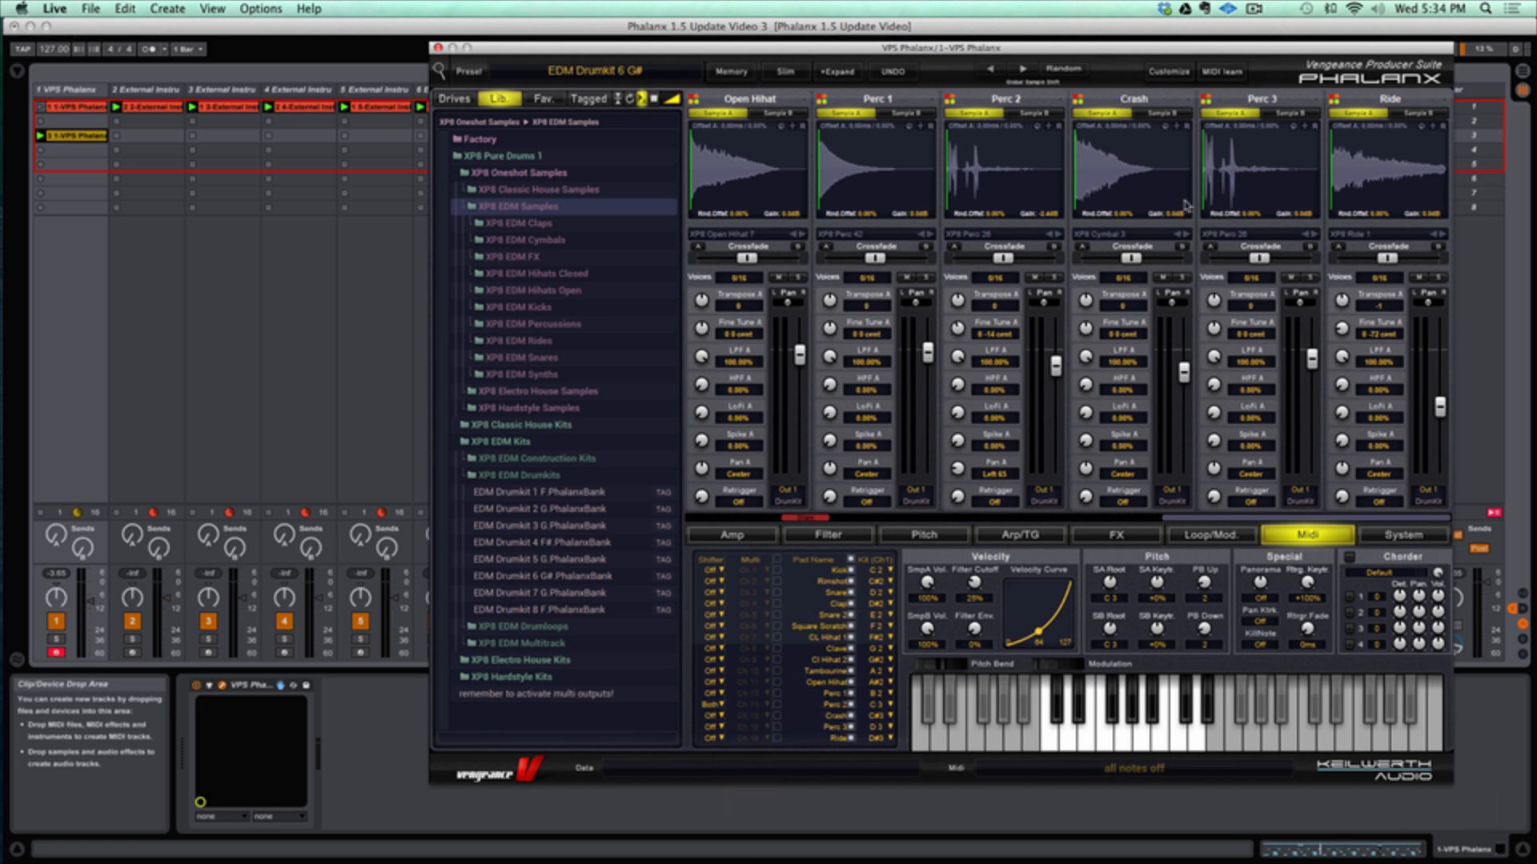
Start playback and apply the random global sample shift six times while the clip plays.
key(space)
click(1062, 71)
click(1062, 71)
click(1063, 71)
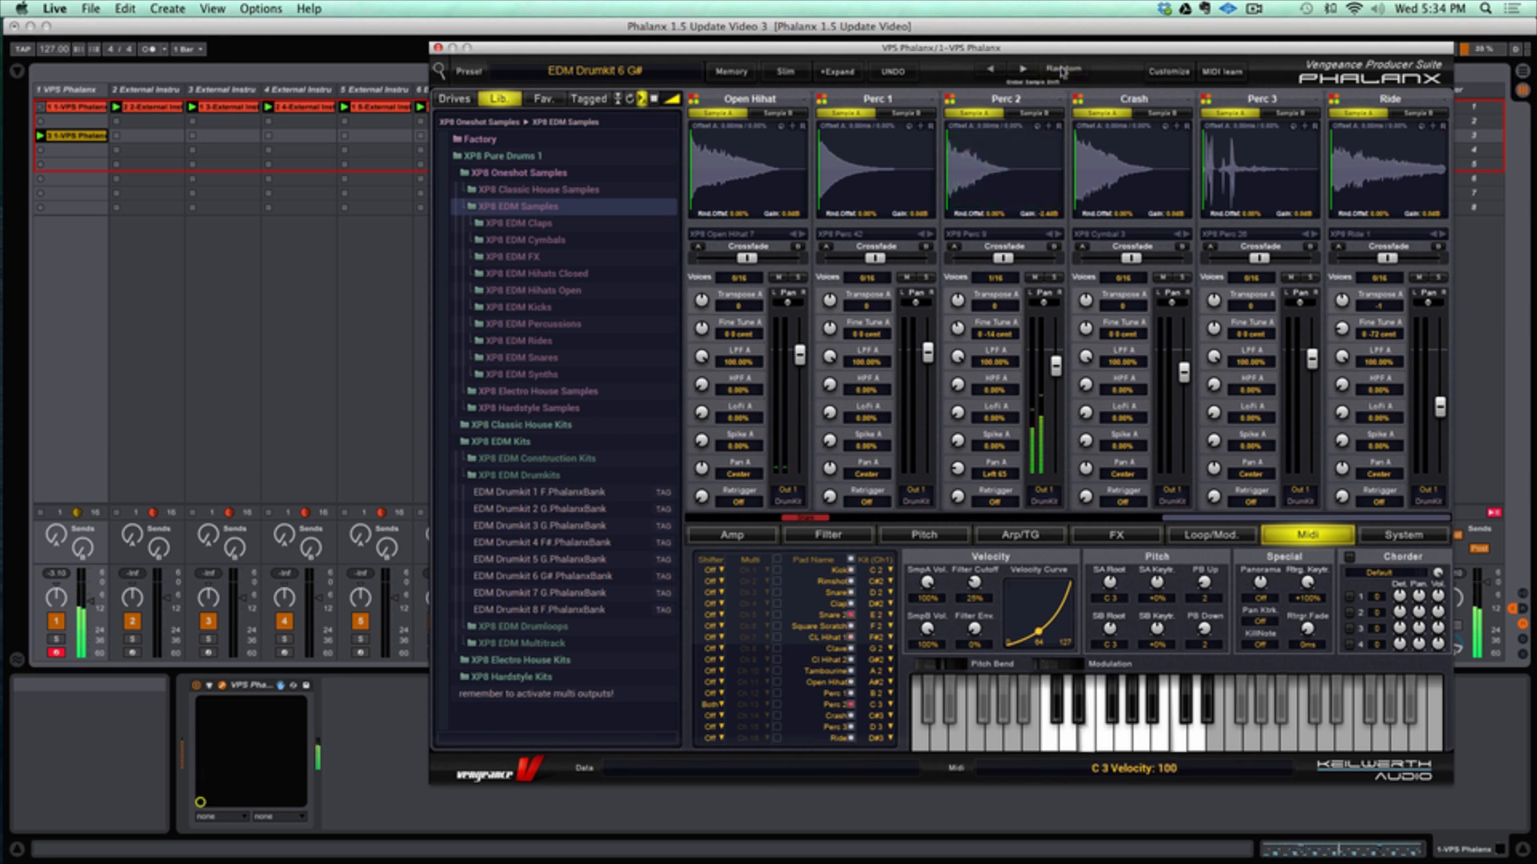
click(1062, 71)
click(1062, 72)
click(1062, 71)
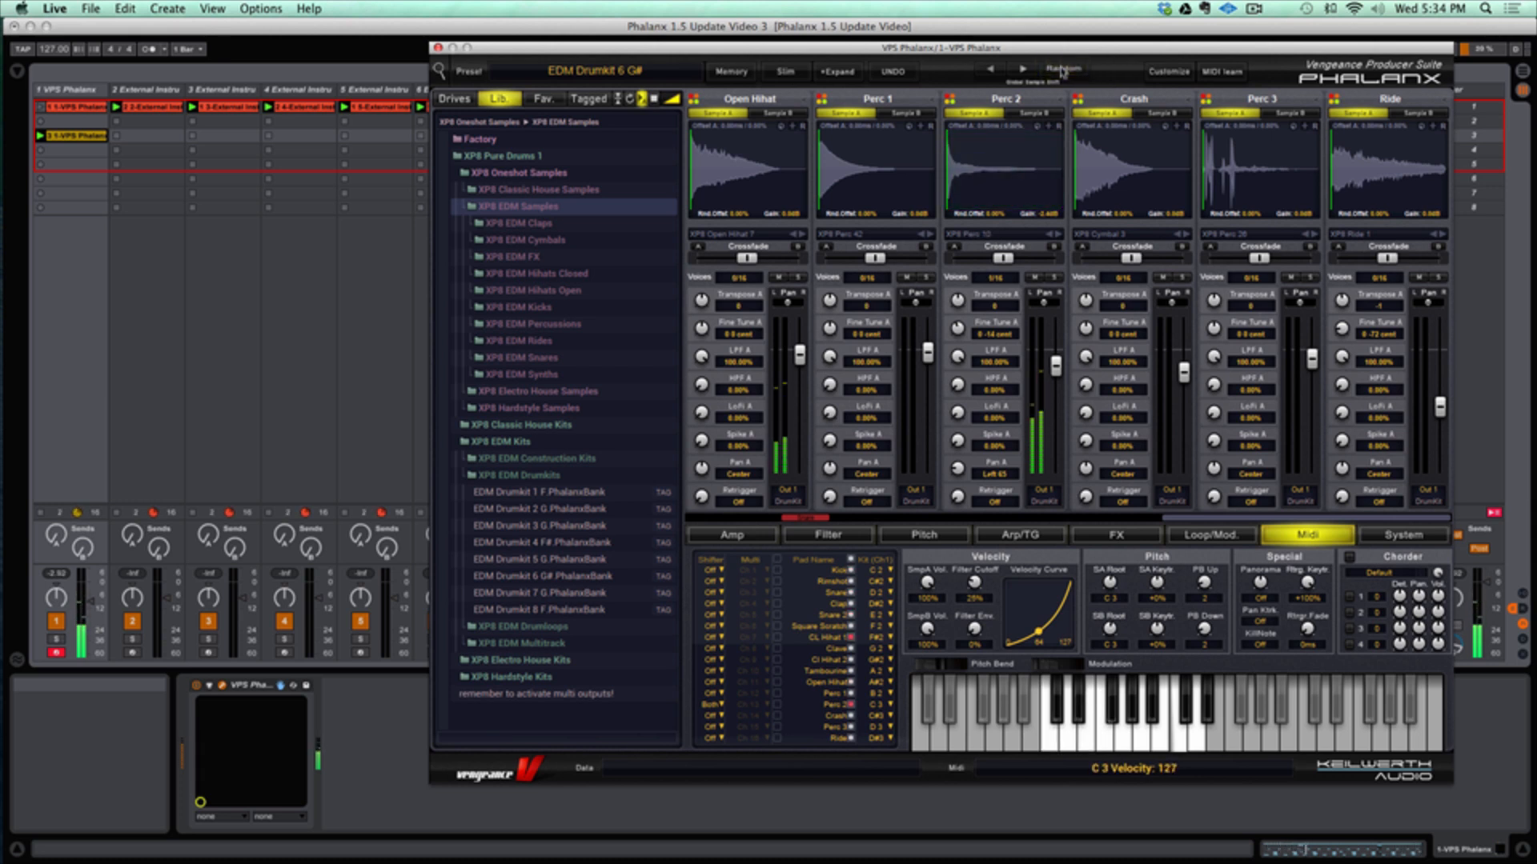